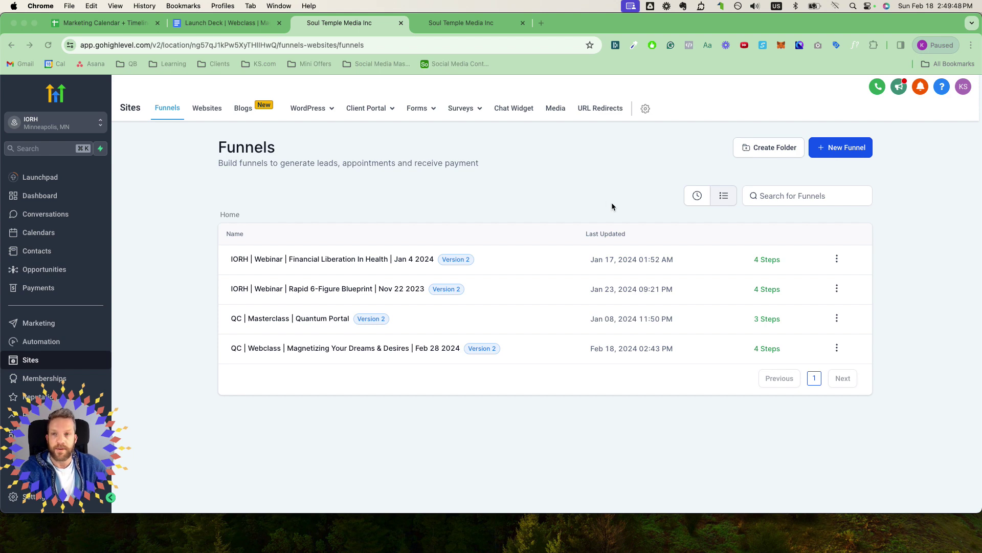
# Step: Switch from the GoHighLevel funnels list to the Marketing Calendar + Timeline spreadsheet tab
pyautogui.click(123, 23)
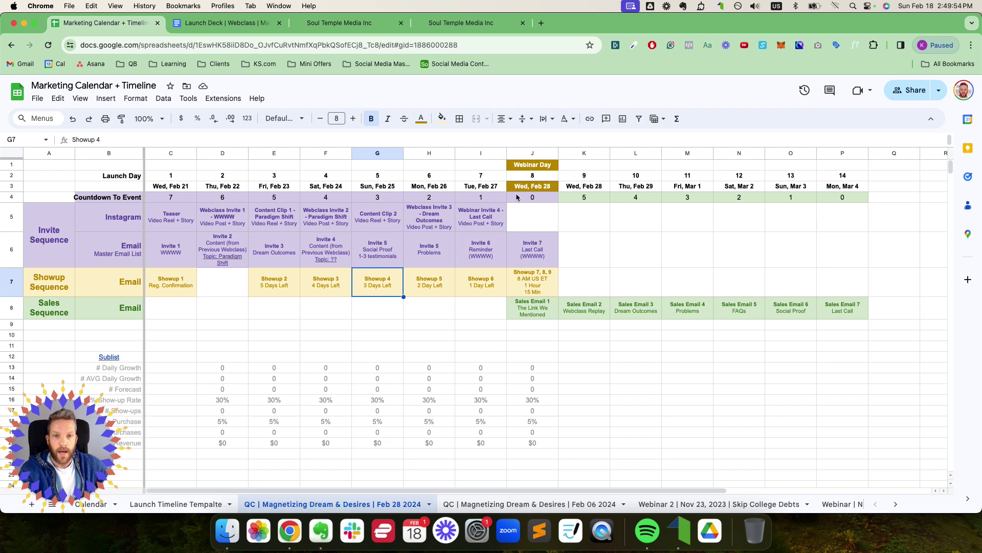
pyautogui.click(533, 165)
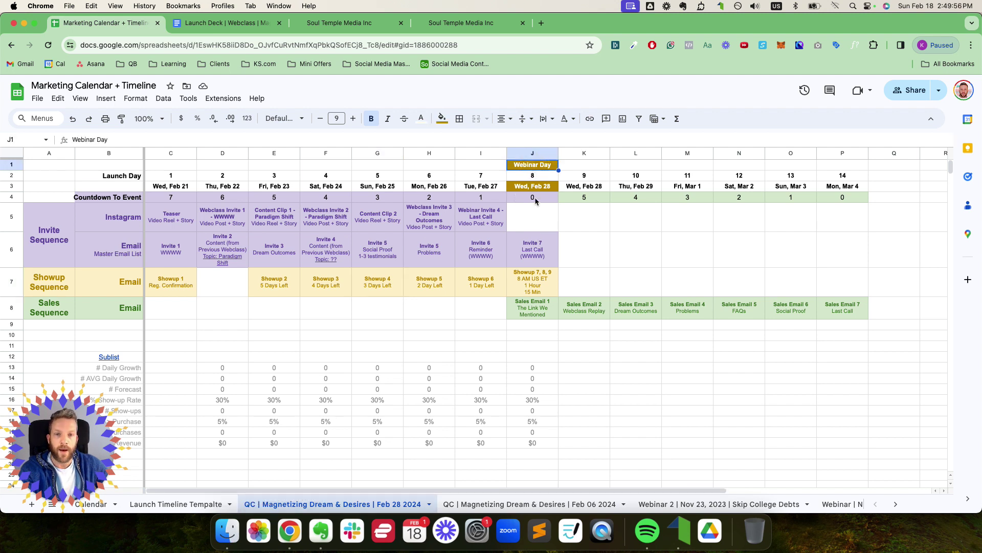
pyautogui.click(535, 187)
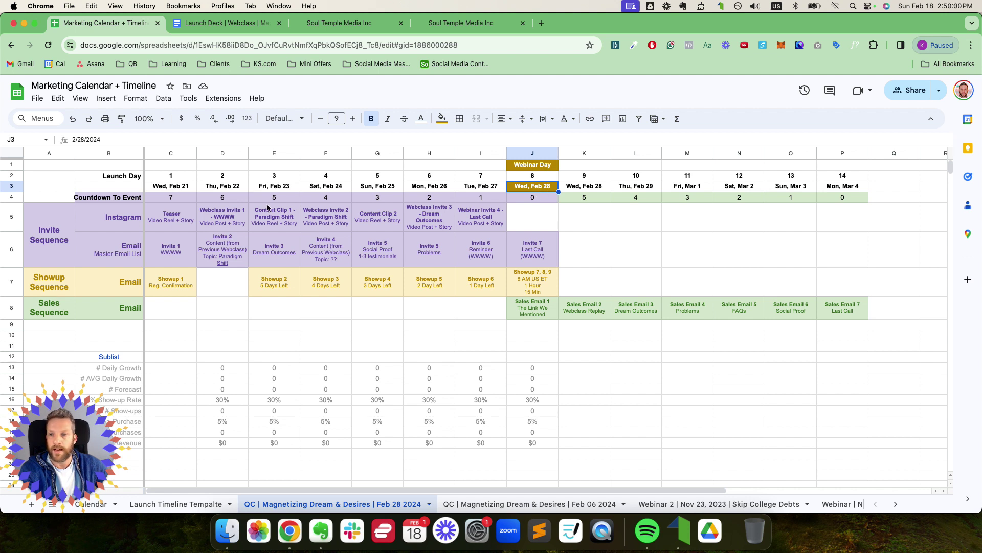
pyautogui.click(170, 189)
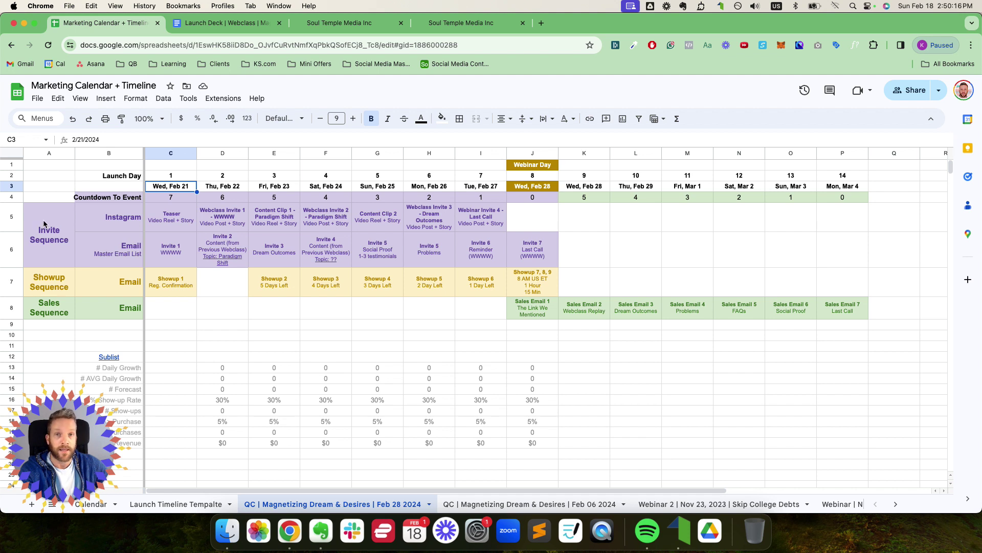
pyautogui.click(16, 219)
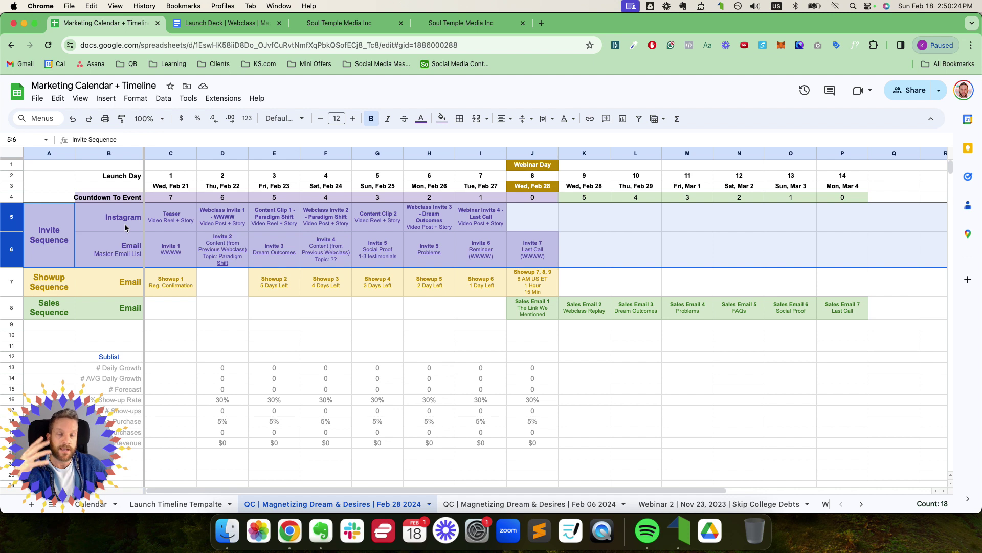
pyautogui.click(537, 187)
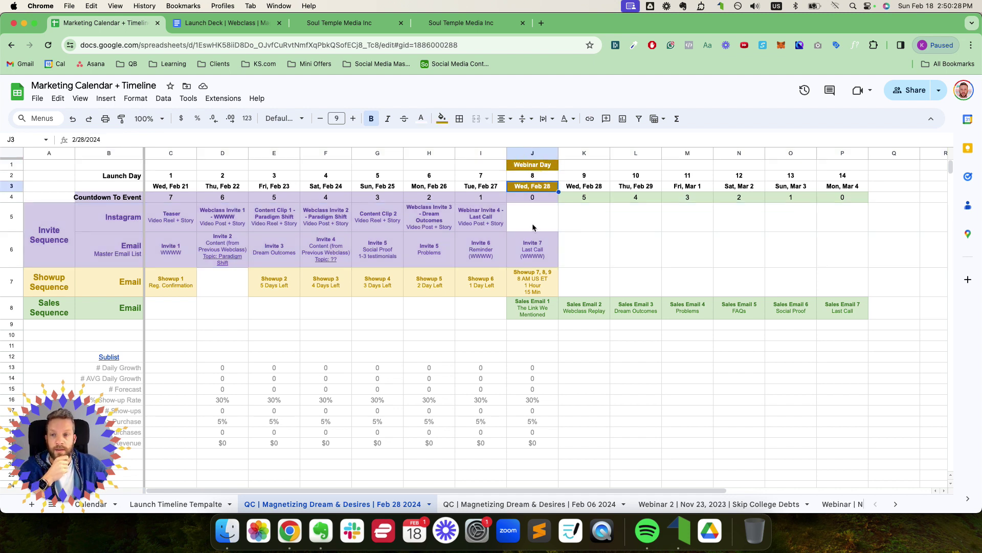
pyautogui.click(13, 284)
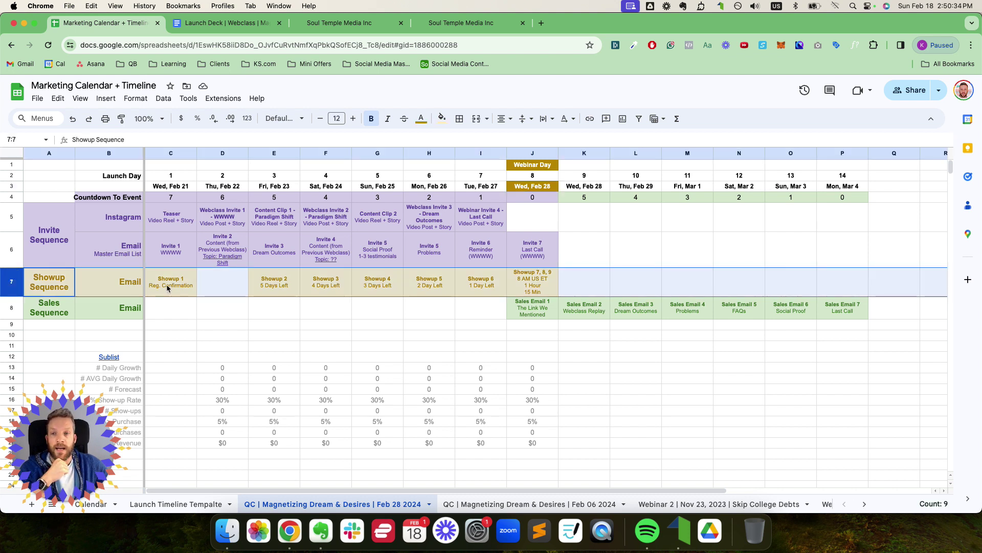
pyautogui.moveTo(165, 218); pyautogui.dragTo(508, 247)
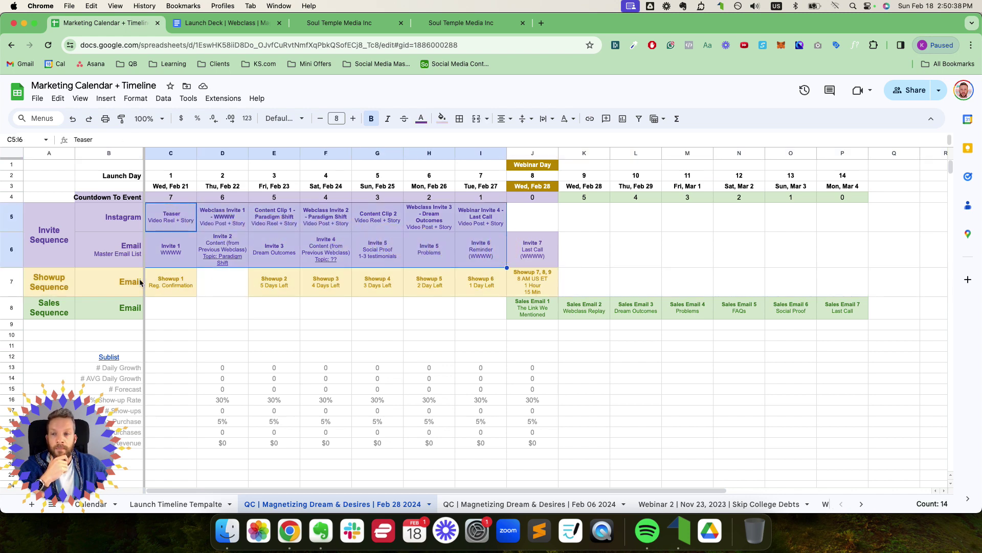
pyautogui.click(16, 281)
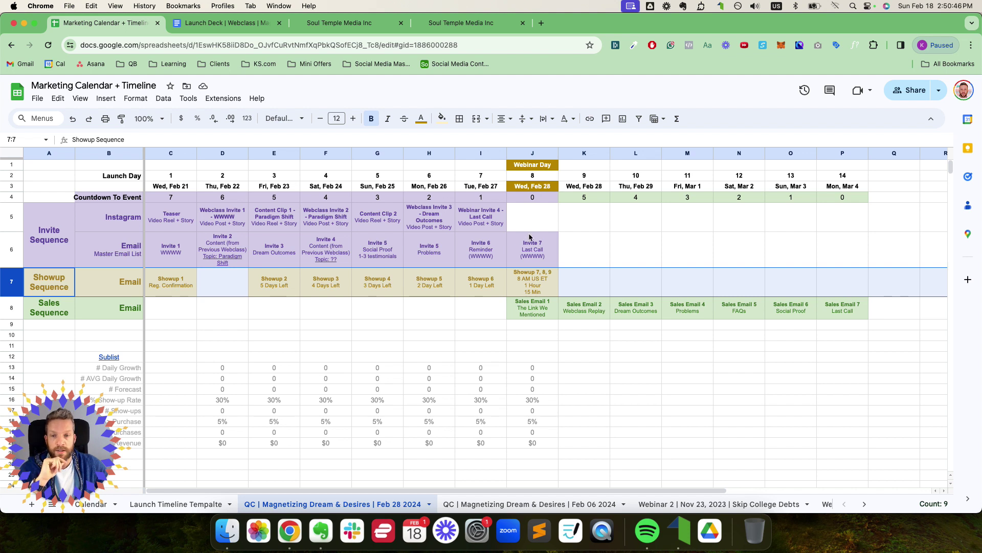
pyautogui.click(40, 283)
pyautogui.click(11, 281)
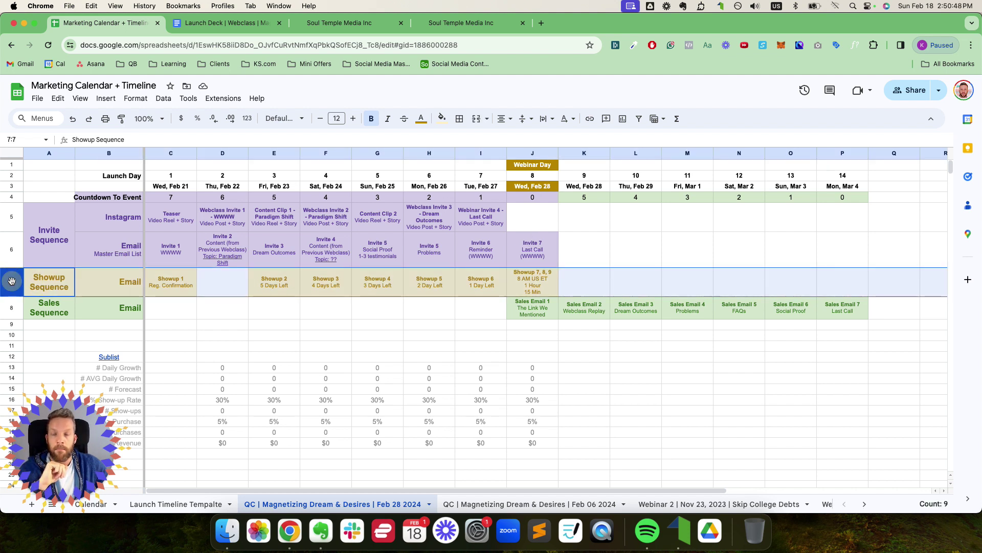
pyautogui.click(165, 285)
pyautogui.click(262, 284)
pyautogui.click(327, 284)
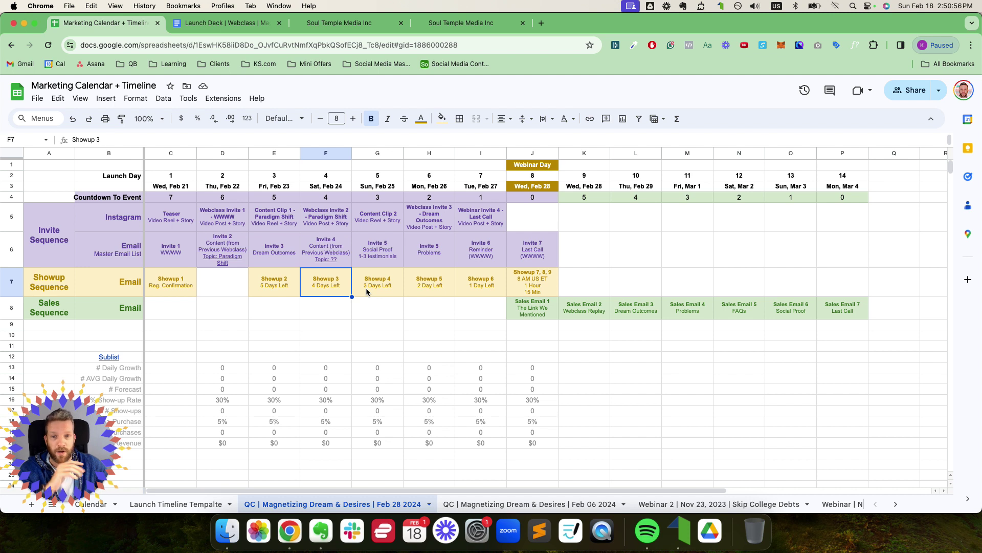
pyautogui.click(13, 307)
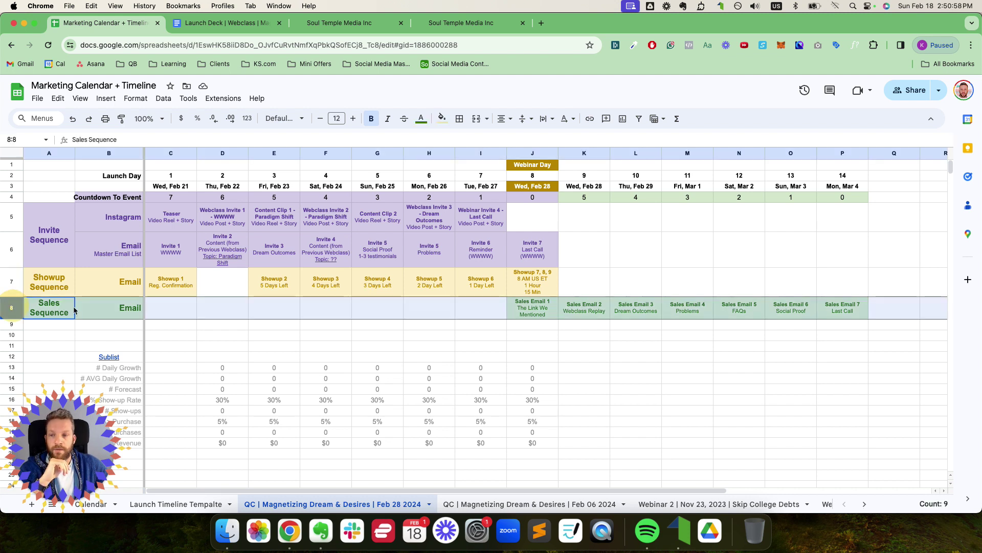
pyautogui.click(529, 311)
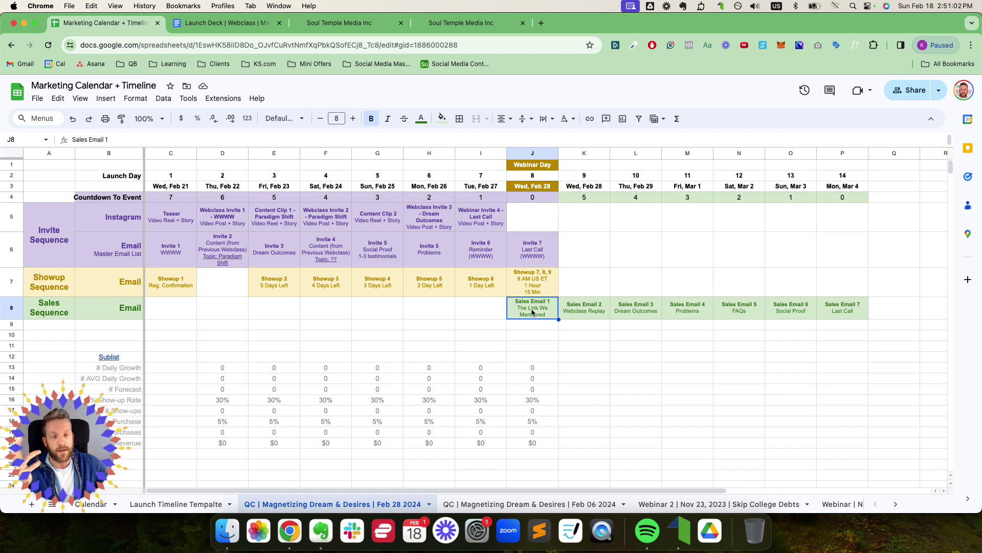
pyautogui.moveTo(531, 287); pyautogui.dragTo(375, 279)
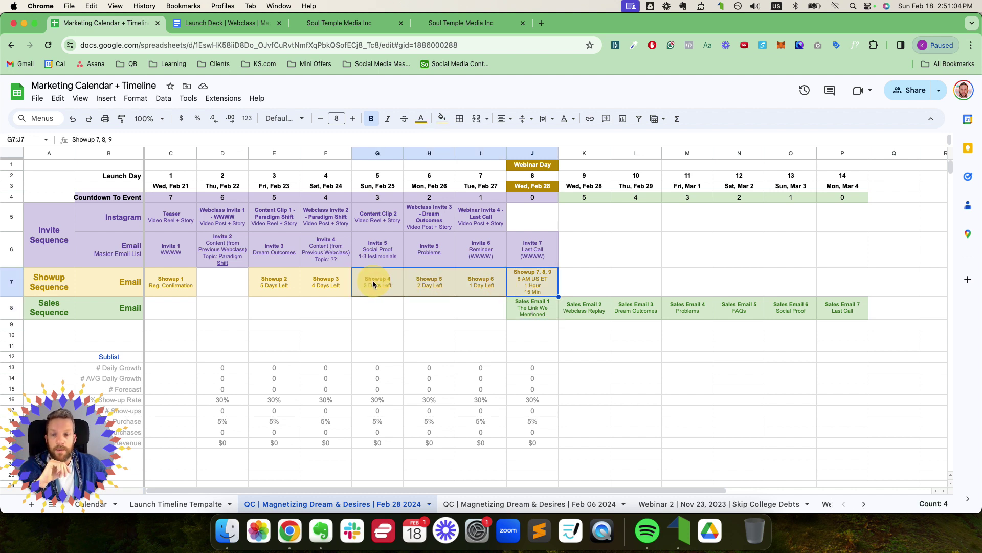
pyautogui.click(13, 216)
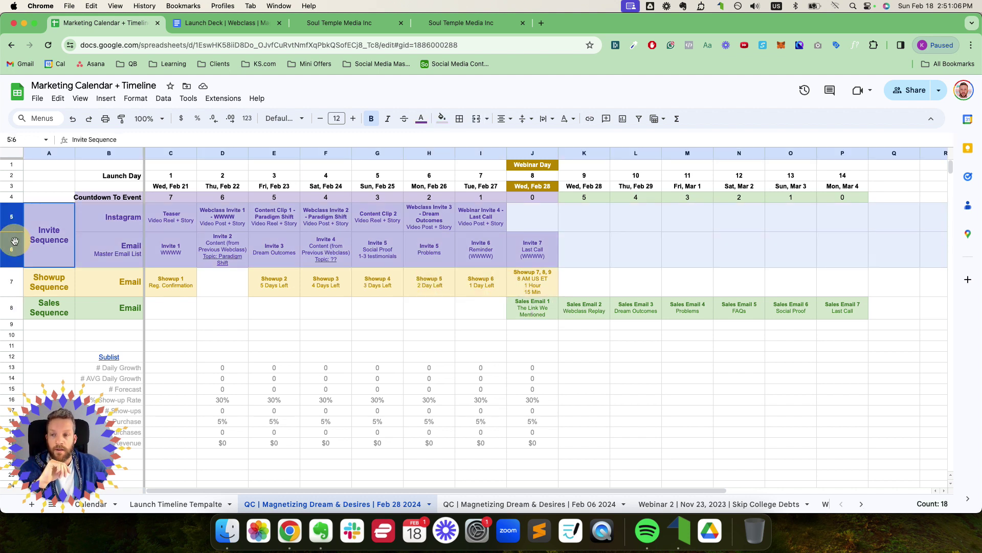
pyautogui.click(520, 306)
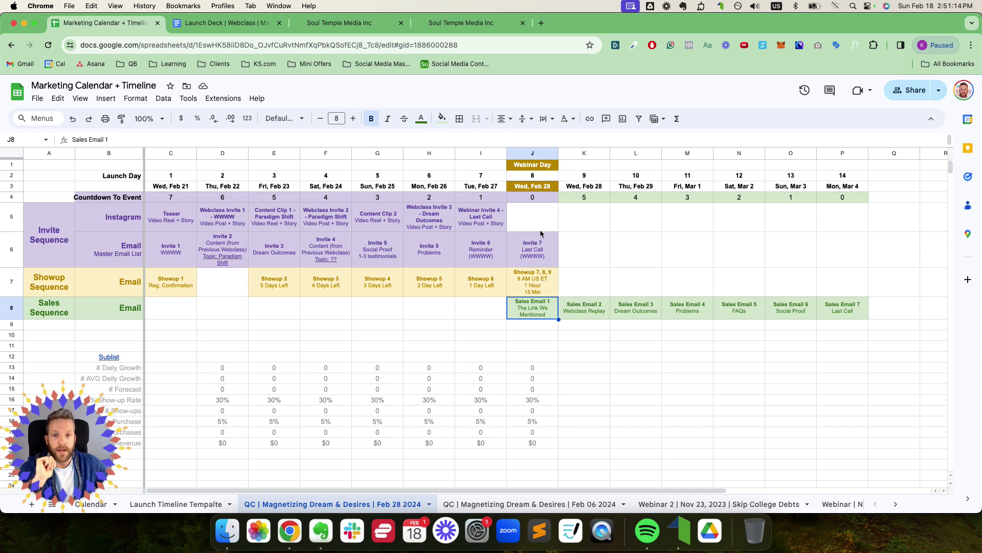
# Step: Review the webinar date in J3, Sales Emails J8:N8, and launch day numbers C2:P2
pyautogui.click(535, 187)
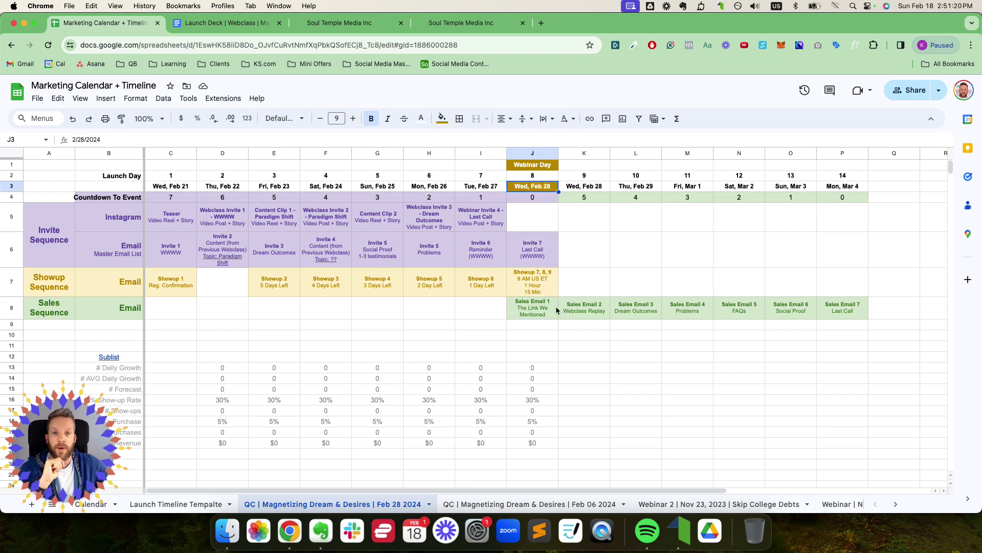
pyautogui.click(539, 312)
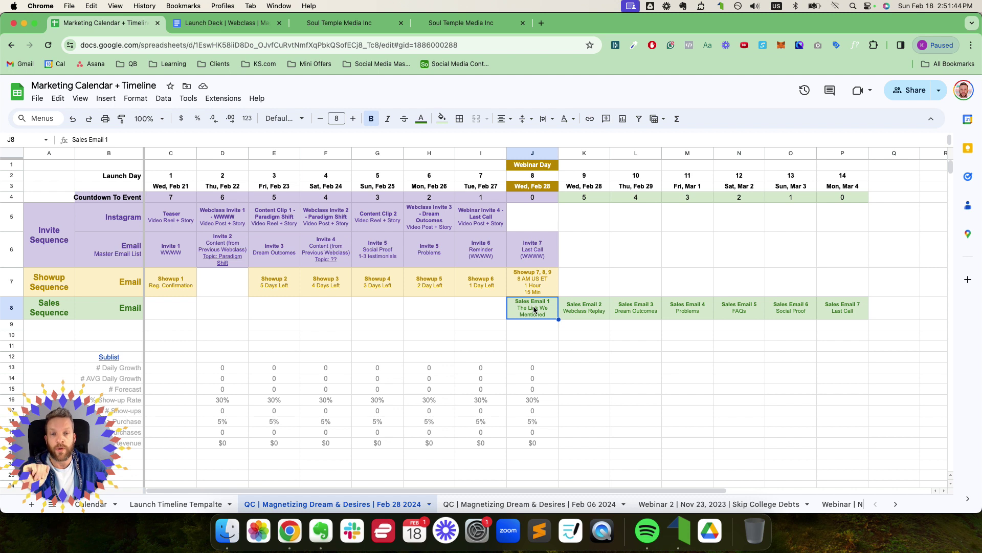
pyautogui.moveTo(533, 305); pyautogui.dragTo(840, 307)
pyautogui.click(843, 186)
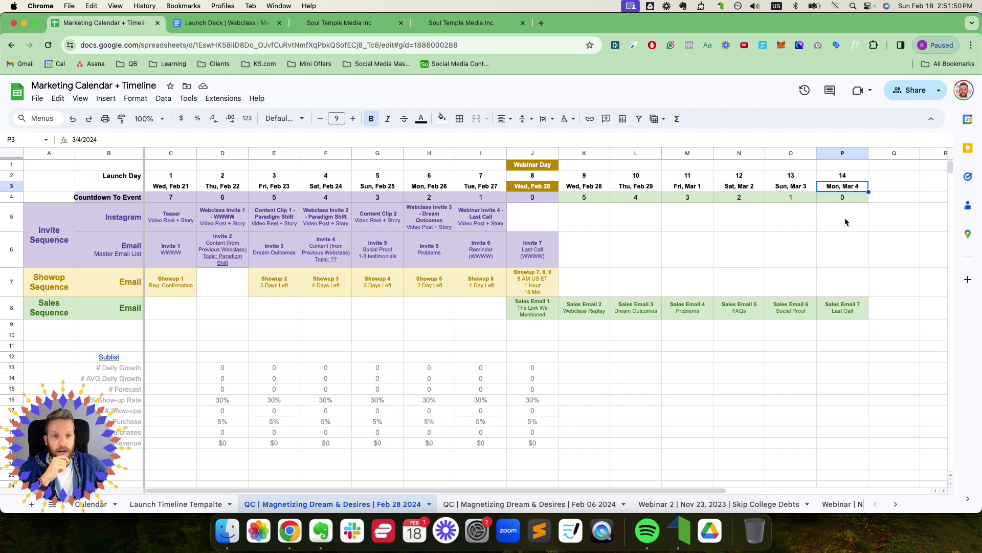
pyautogui.moveTo(172, 199); pyautogui.dragTo(524, 207)
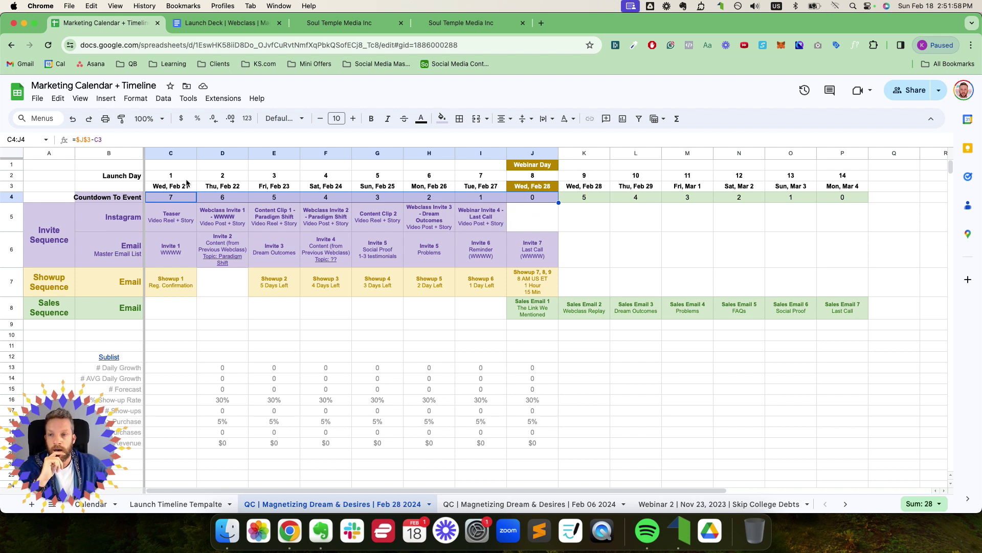
pyautogui.click(167, 177)
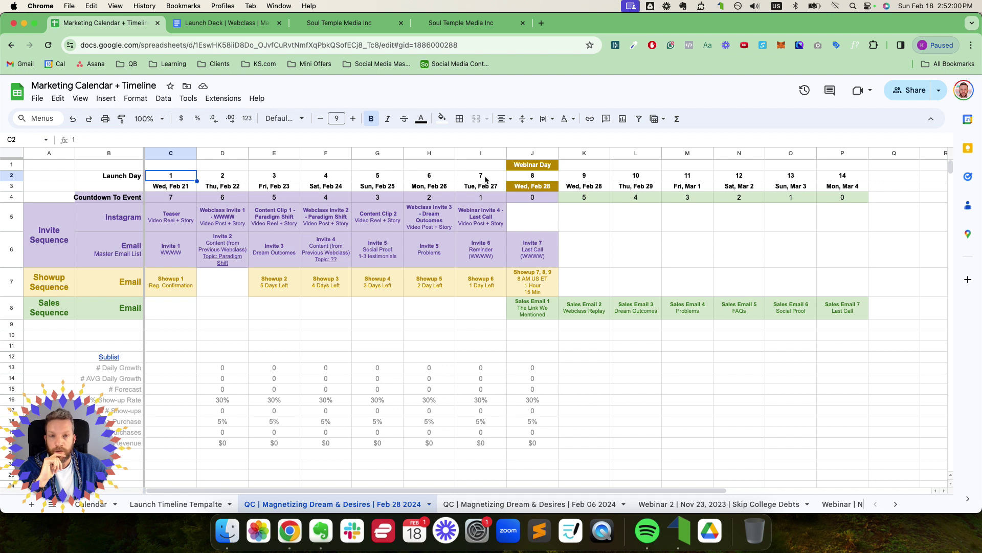
pyautogui.moveTo(840, 177); pyautogui.dragTo(505, 201)
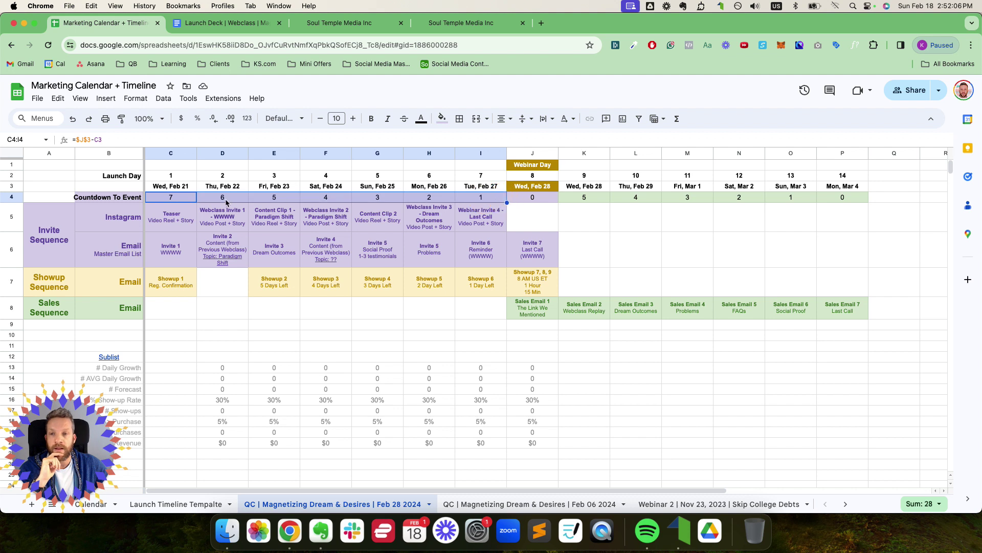
# Step: Inspect the row 4 countdown formulas and post-webinar cells K4:P4, then go to the Launch Deck
pyautogui.click(228, 203)
pyautogui.click(277, 200)
pyautogui.click(321, 201)
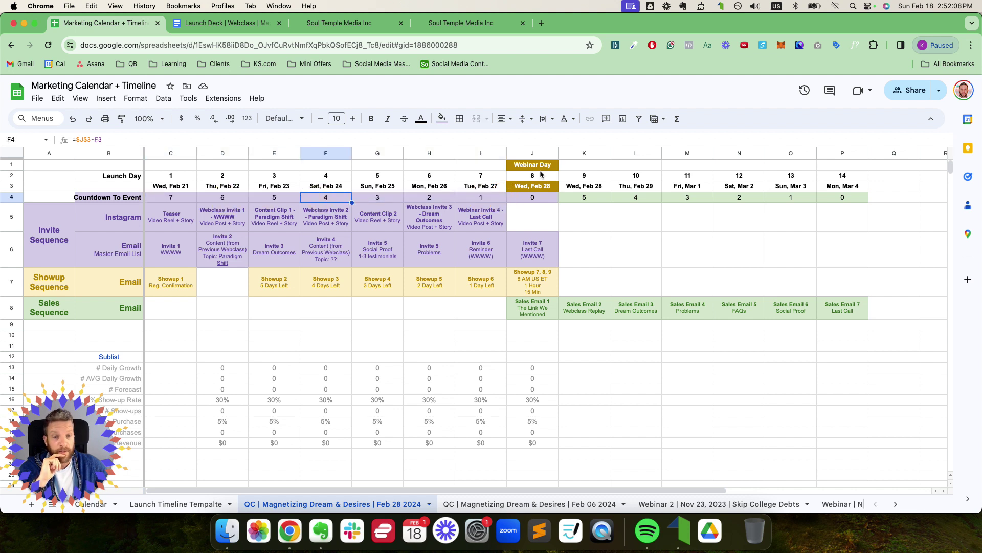
pyautogui.click(541, 169)
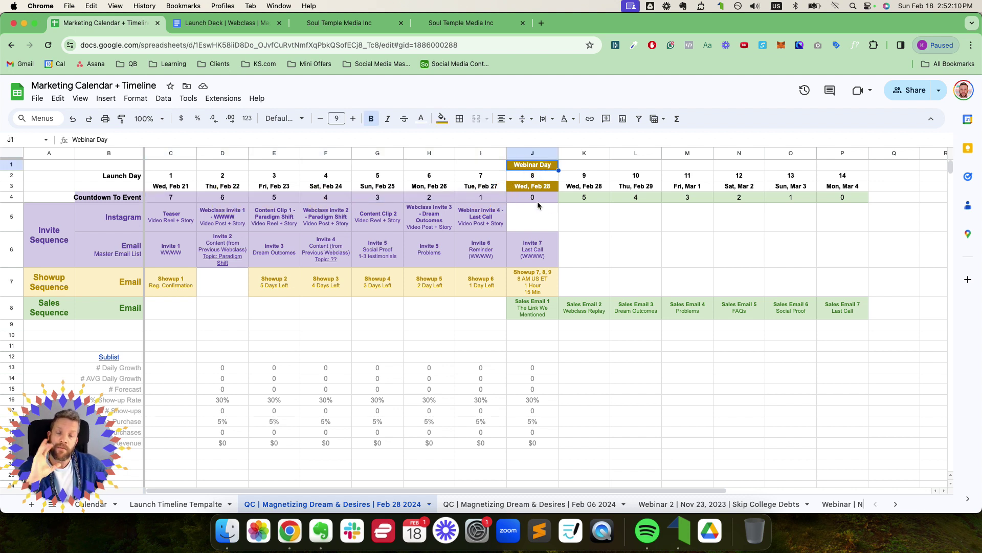
pyautogui.moveTo(579, 199); pyautogui.dragTo(837, 205)
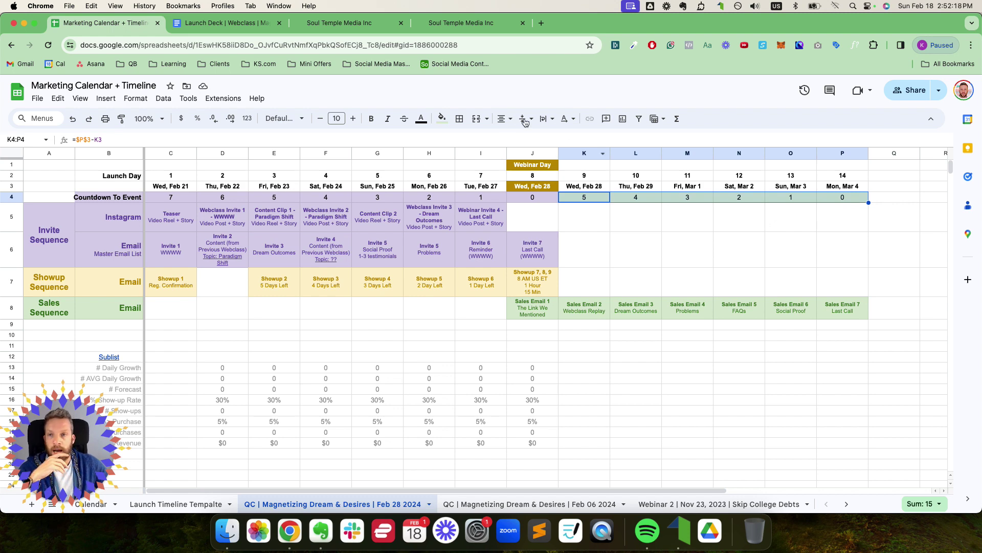
pyautogui.click(225, 22)
# Step: Select the Launch Deck document title and scroll down to the Timeline table
pyautogui.scroll(20, 425, 238)
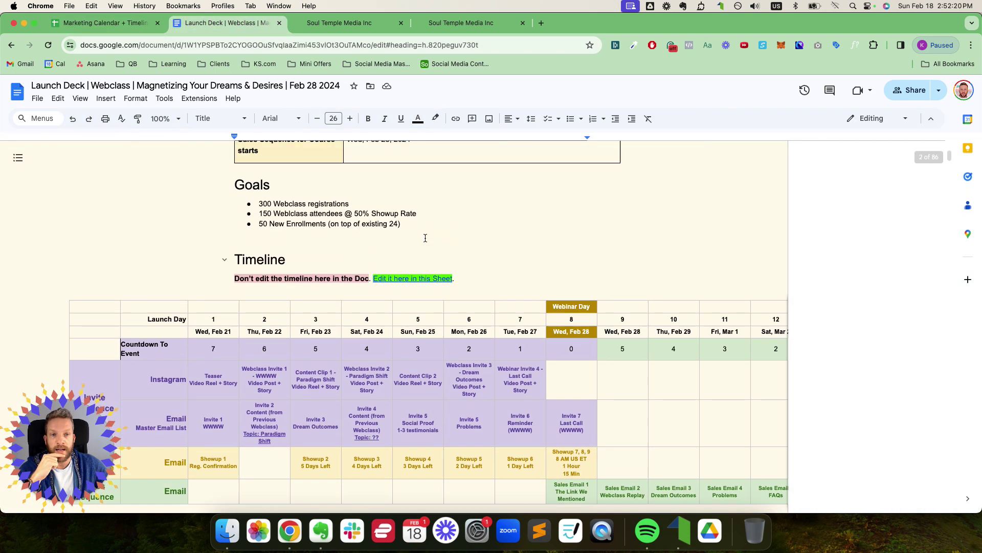
pyautogui.click(234, 179)
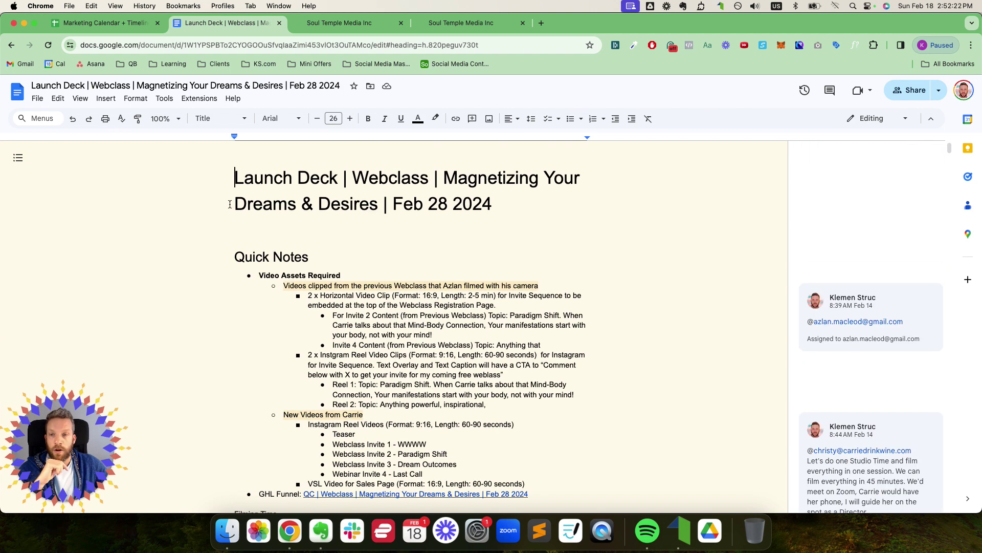
pyautogui.moveTo(235, 180); pyautogui.dragTo(504, 215)
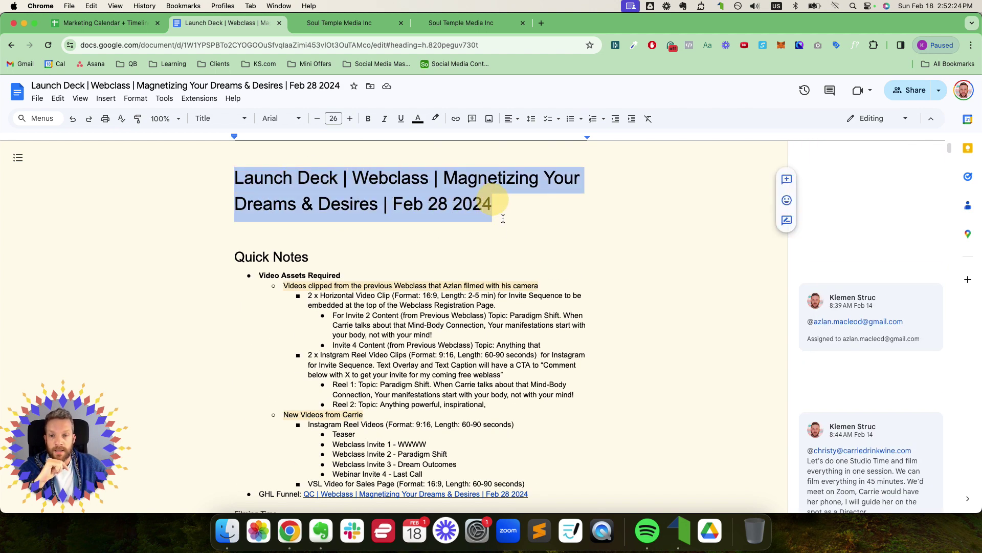
pyautogui.scroll(-3, 496, 225)
pyautogui.scroll(-10, 476, 223)
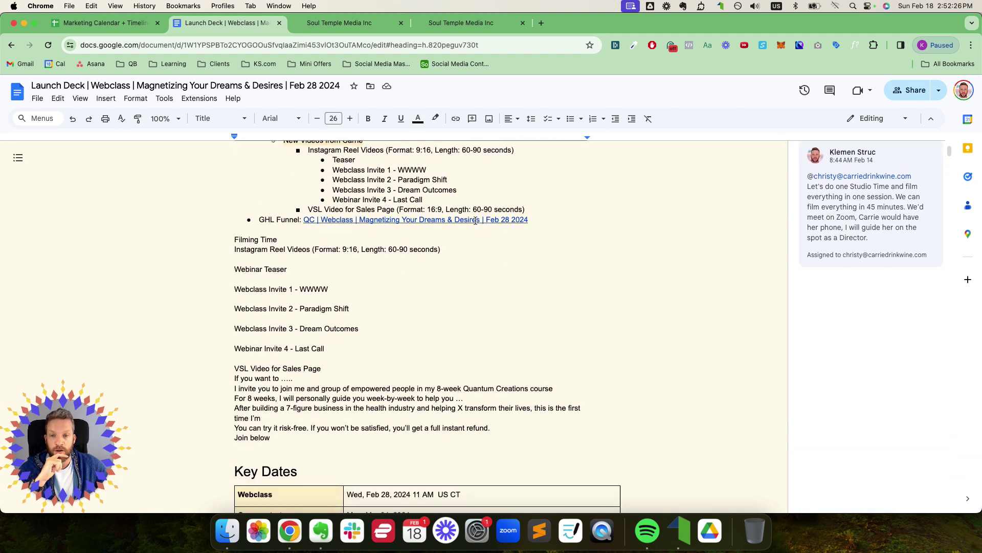
pyautogui.scroll(4, 477, 217)
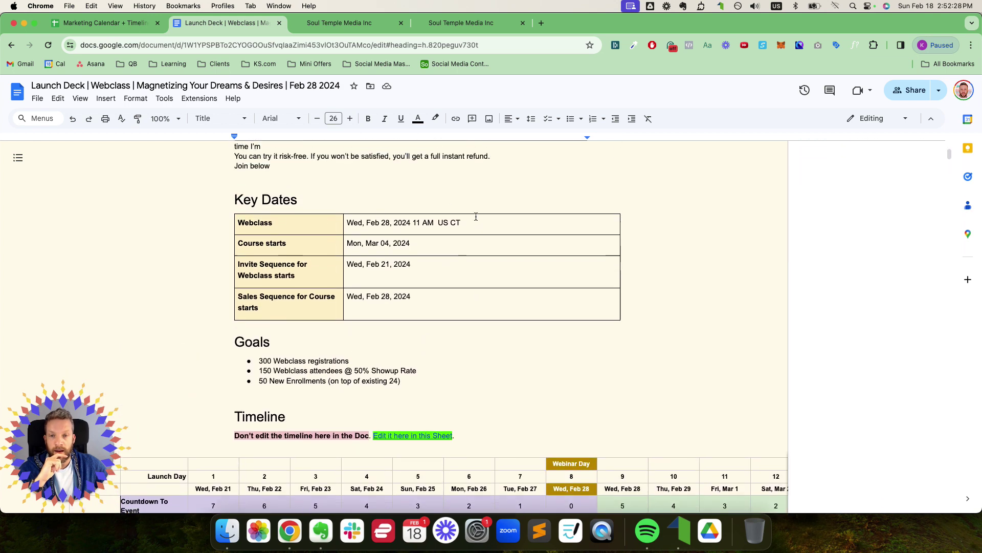
pyautogui.moveTo(476, 219); pyautogui.dragTo(417, 302)
pyautogui.scroll(-3, 463, 268)
pyautogui.scroll(-3, 463, 269)
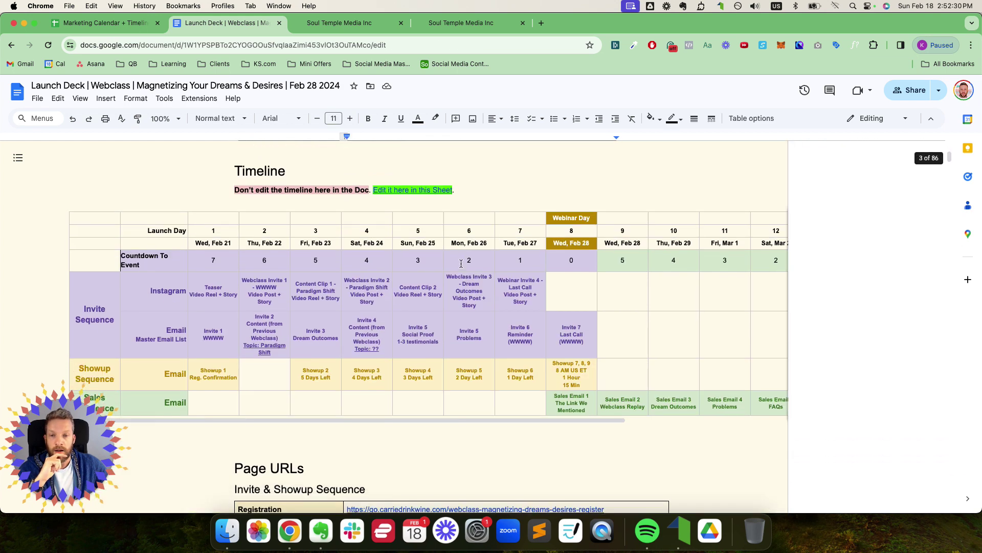
# Step: Open the linked Timeline table's source spreadsheet from its options menu
pyautogui.click(369, 255)
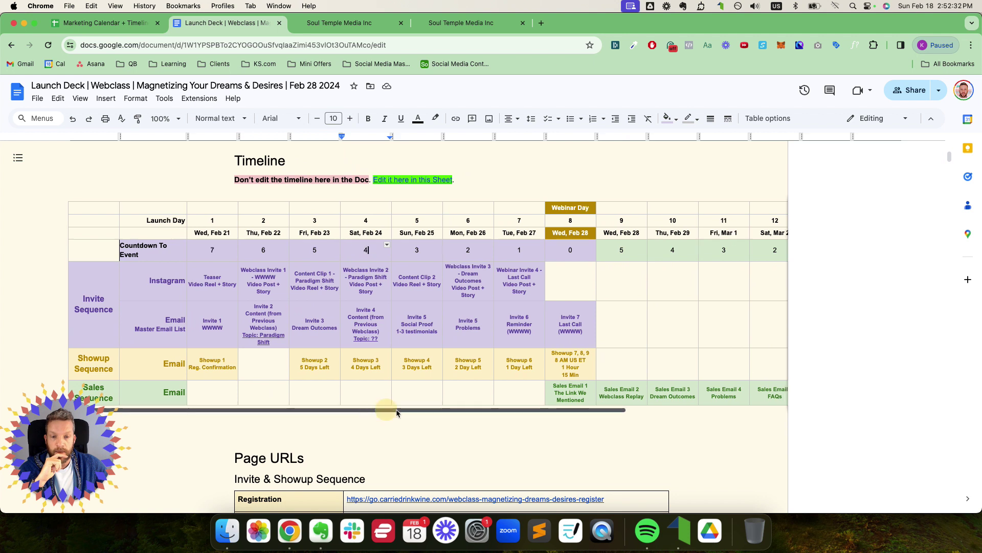
pyautogui.moveTo(383, 410); pyautogui.dragTo(674, 424)
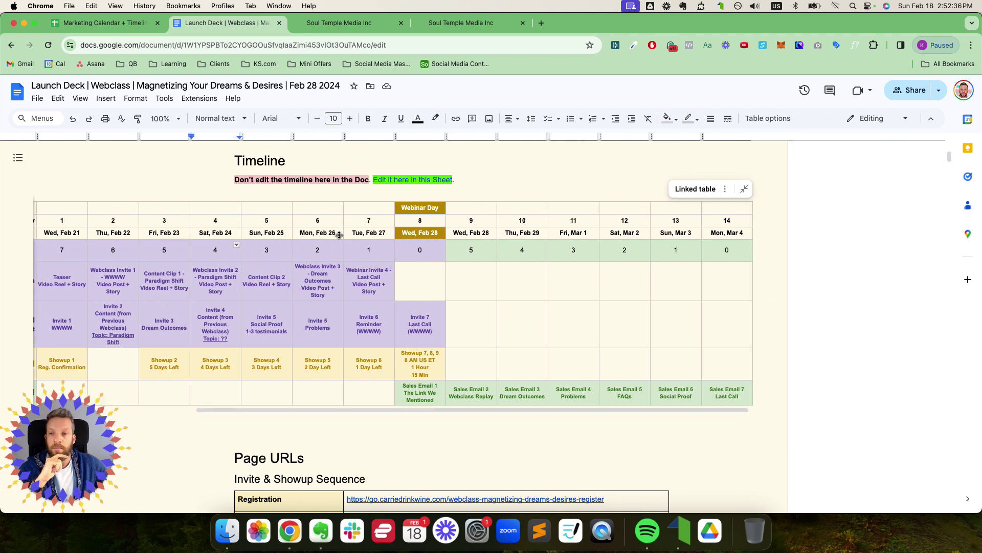
pyautogui.moveTo(197, 411); pyautogui.dragTo(102, 412)
pyautogui.moveTo(295, 412); pyautogui.dragTo(581, 412)
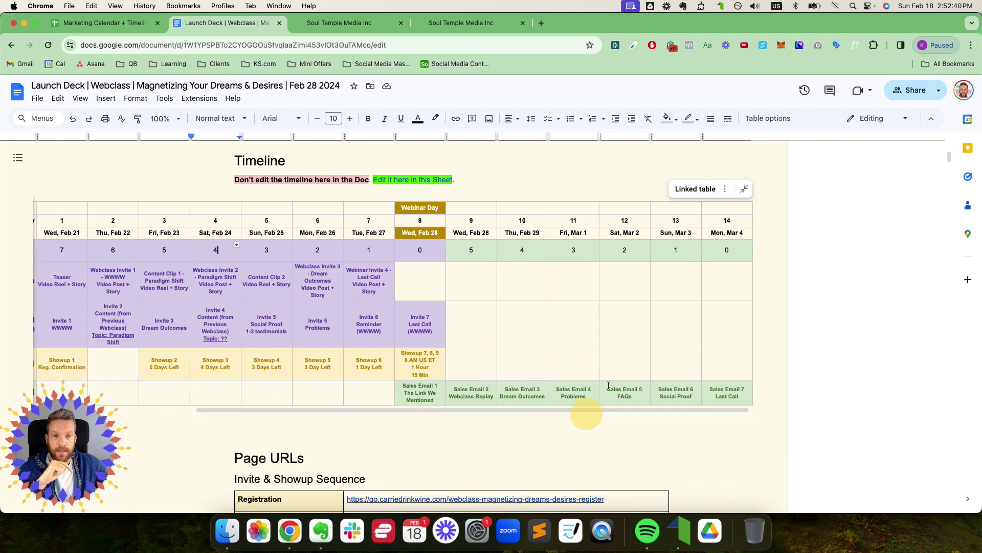
pyautogui.click(725, 188)
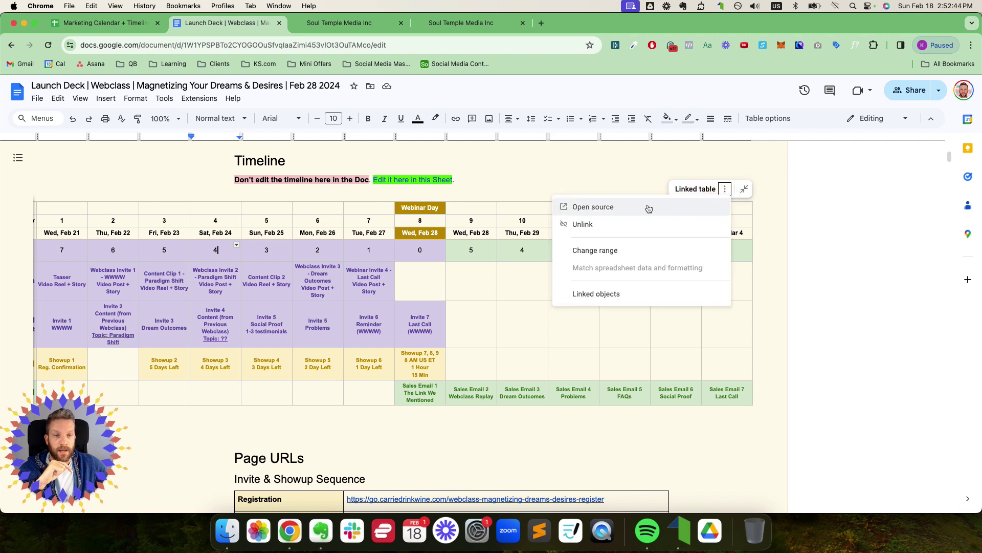
pyautogui.click(670, 208)
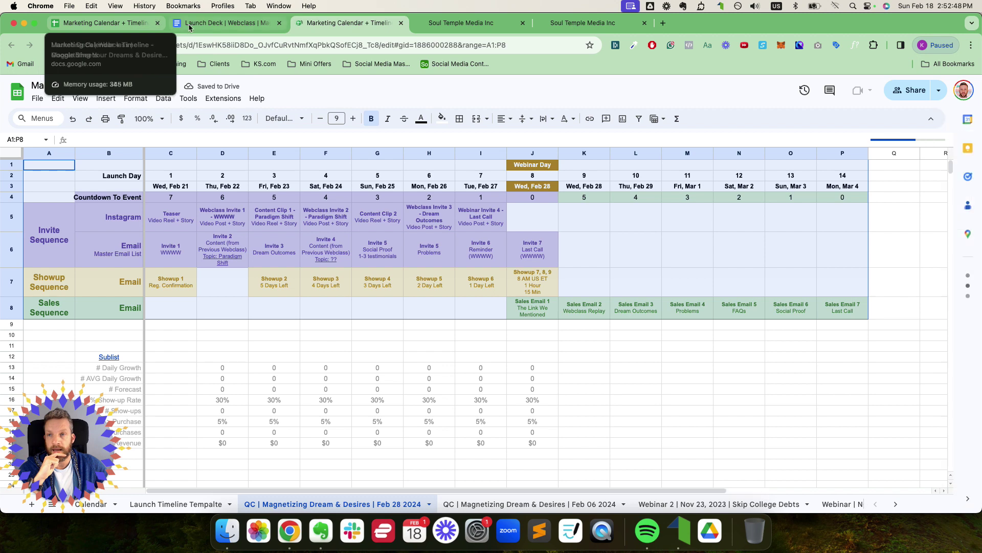
# Step: Close the duplicate Marketing Calendar + Timeline tab and move the spreadsheet tab to first position
pyautogui.click(158, 24)
pyautogui.moveTo(168, 31); pyautogui.dragTo(143, 32)
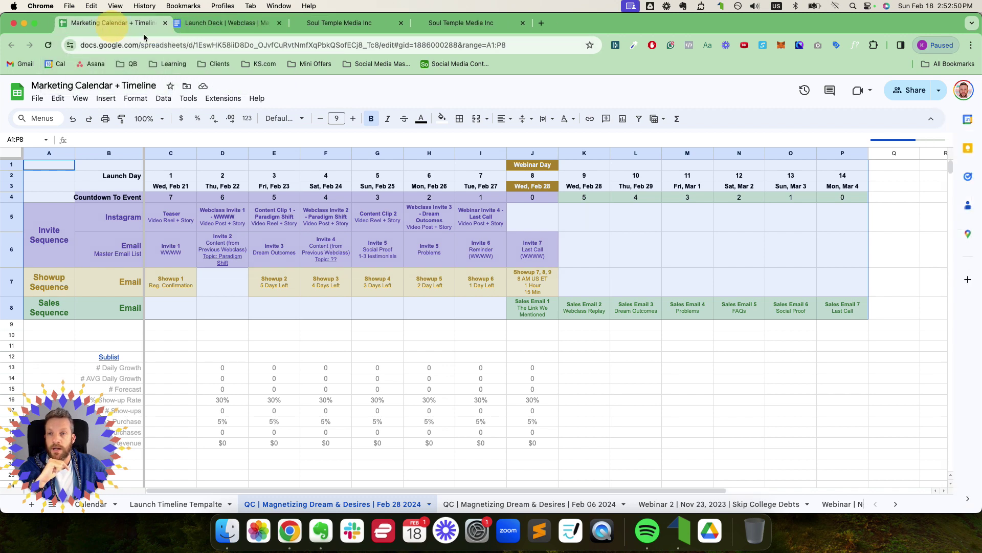
pyautogui.click(345, 23)
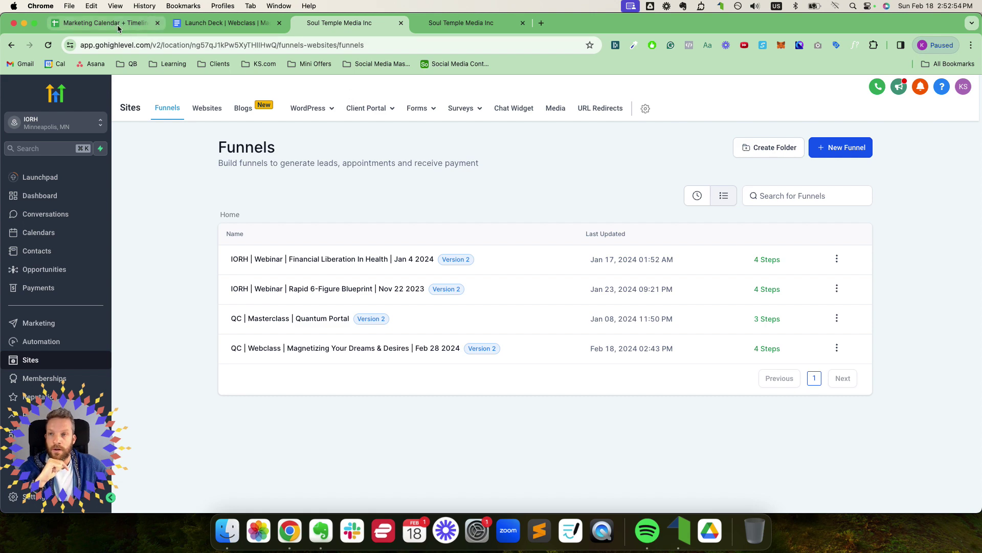
pyautogui.click(102, 23)
# Step: Review the first launch day cells C2:C6, the Wed, Feb 21 date, and Invites 1–5
pyautogui.click(209, 244)
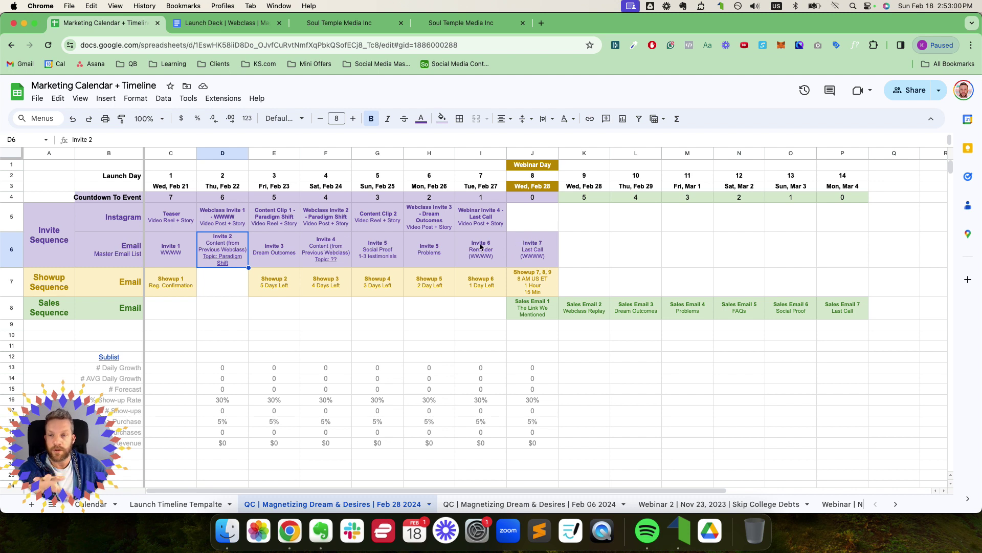
pyautogui.moveTo(174, 177); pyautogui.dragTo(180, 250)
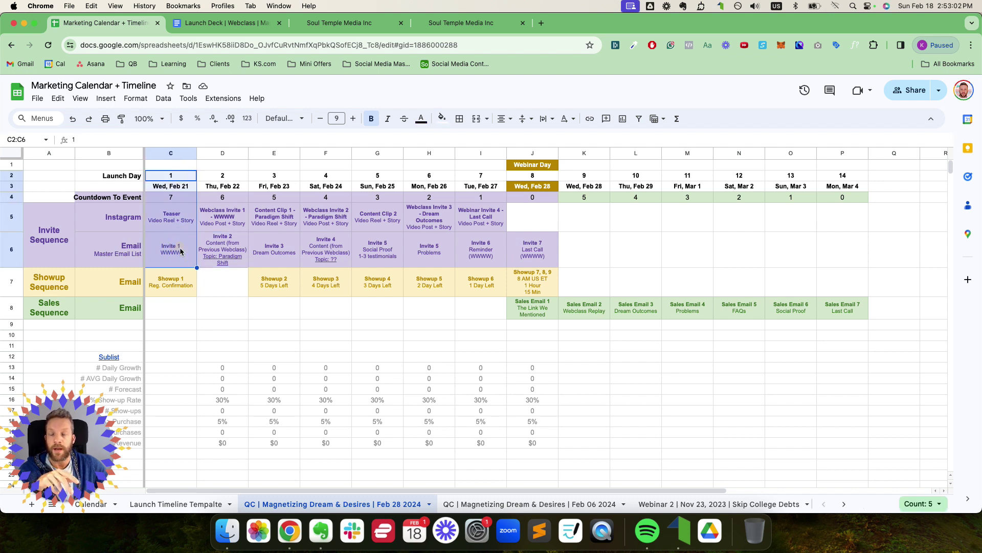
pyautogui.click(171, 188)
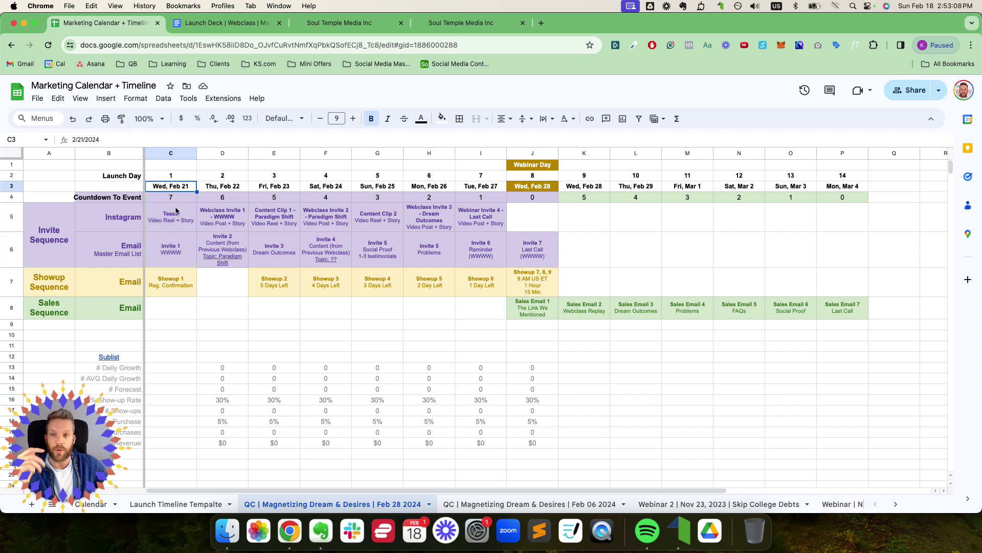
pyautogui.moveTo(177, 254); pyautogui.dragTo(415, 256)
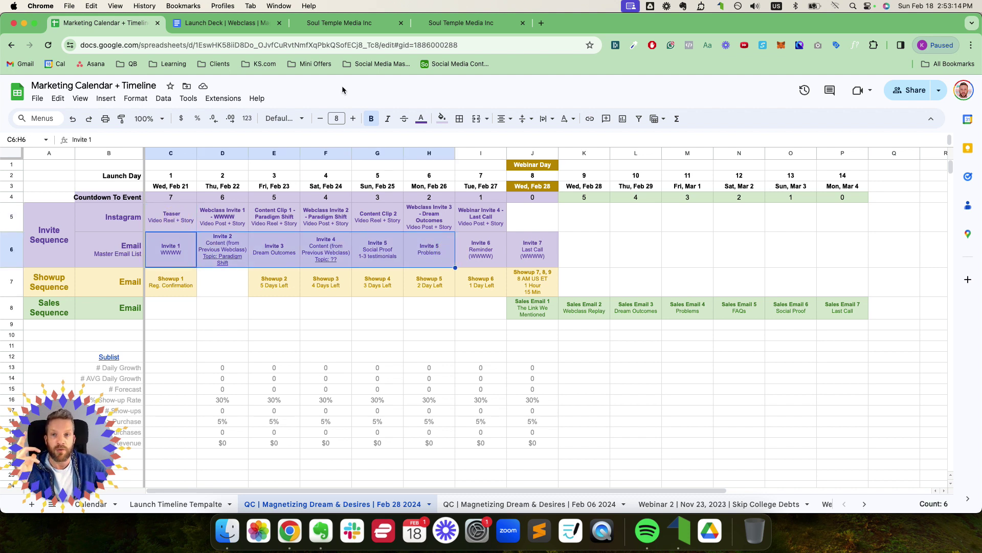
# Step: Check the Showup 1 cell C7, then return to the GoHighLevel funnels list
pyautogui.click(342, 24)
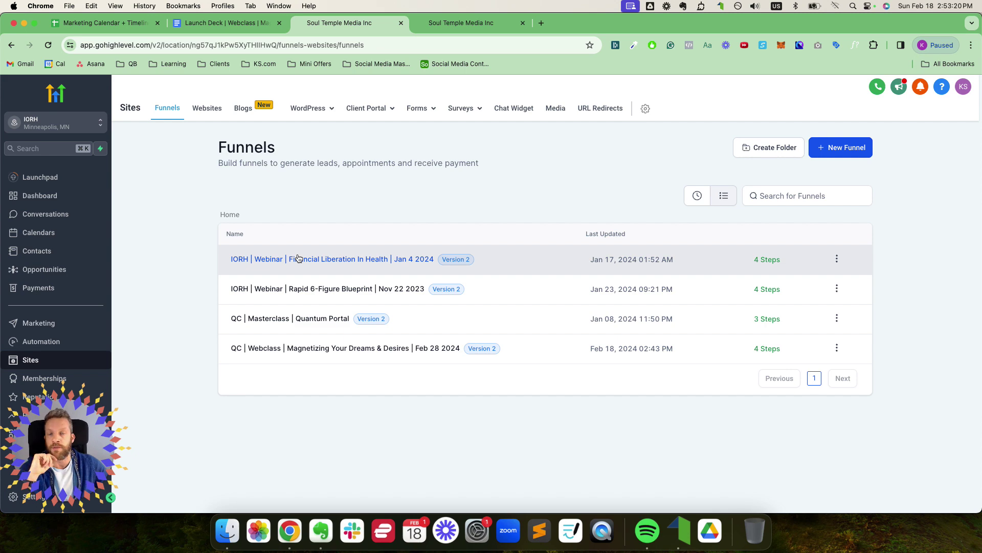
pyautogui.click(117, 24)
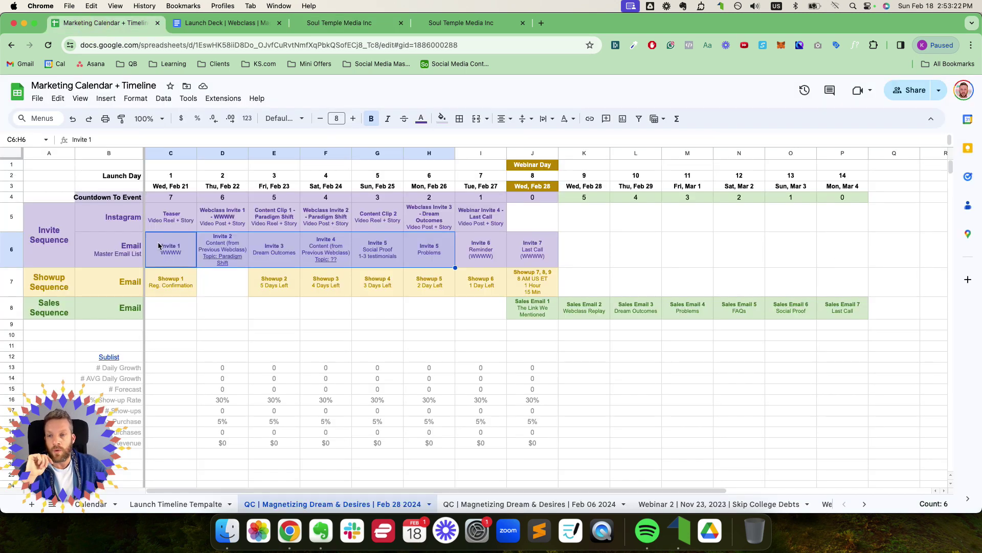
pyautogui.click(161, 281)
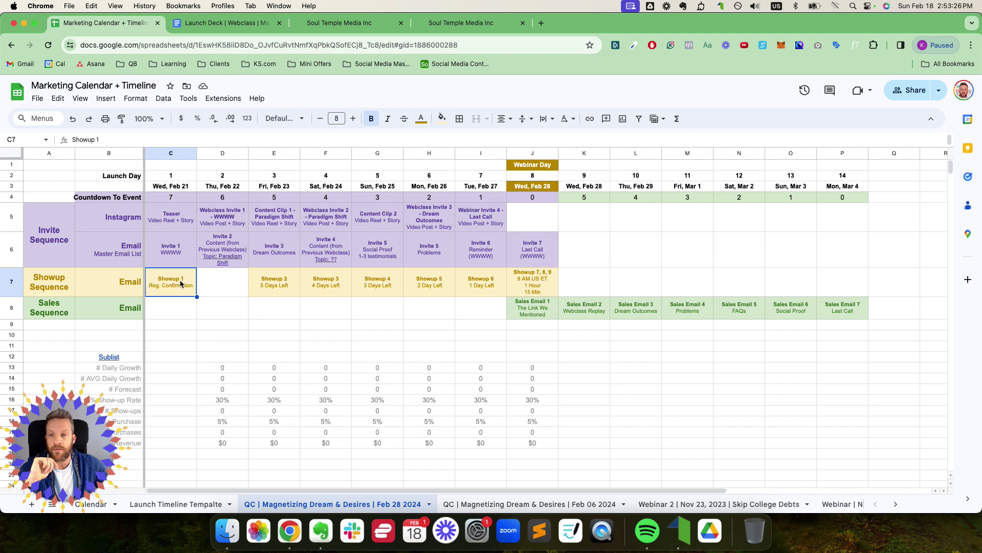
pyautogui.click(179, 286)
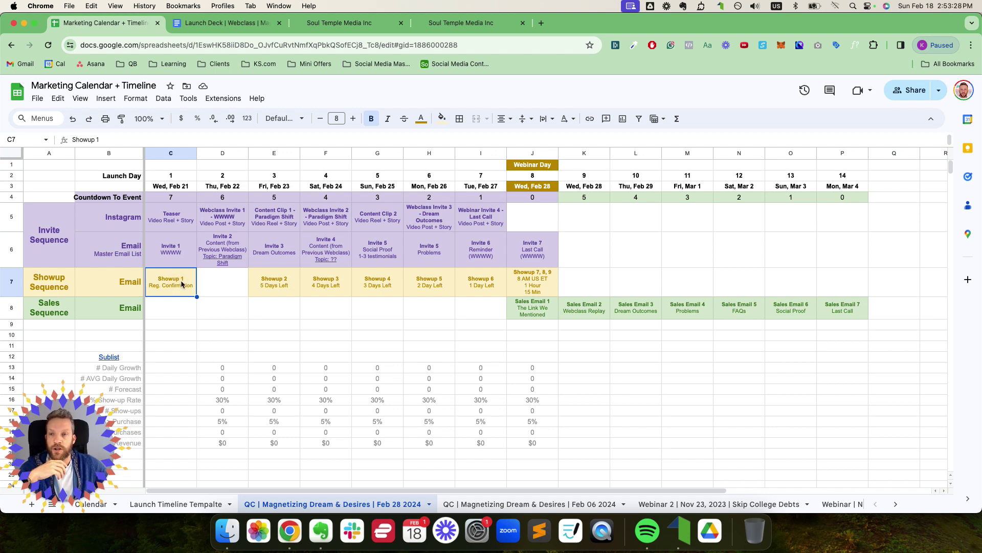
pyautogui.click(327, 26)
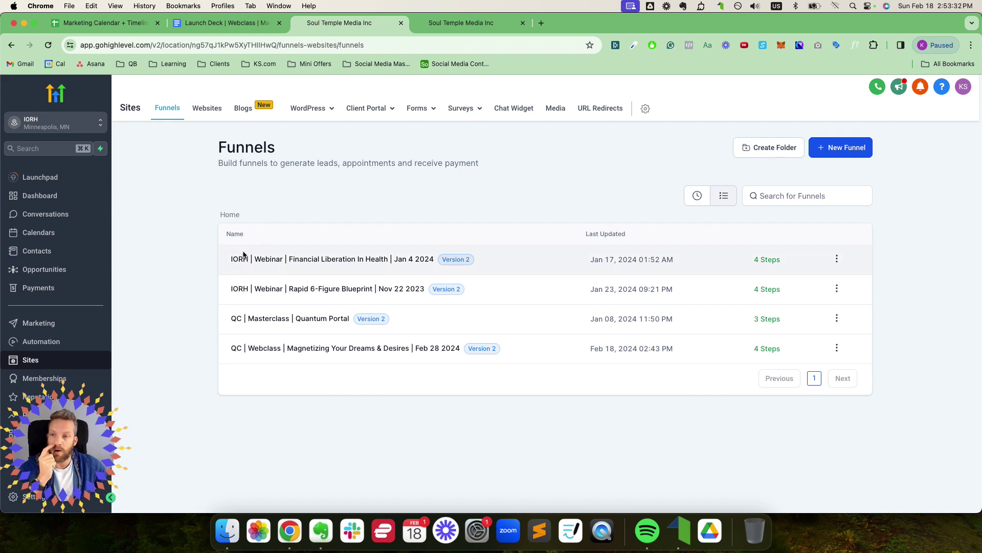
# Step: Find the QC | Webclass funnel dated Feb 28 2024 in the funnels list and open it
pyautogui.moveTo(73, 434); pyautogui.dragTo(929, 53)
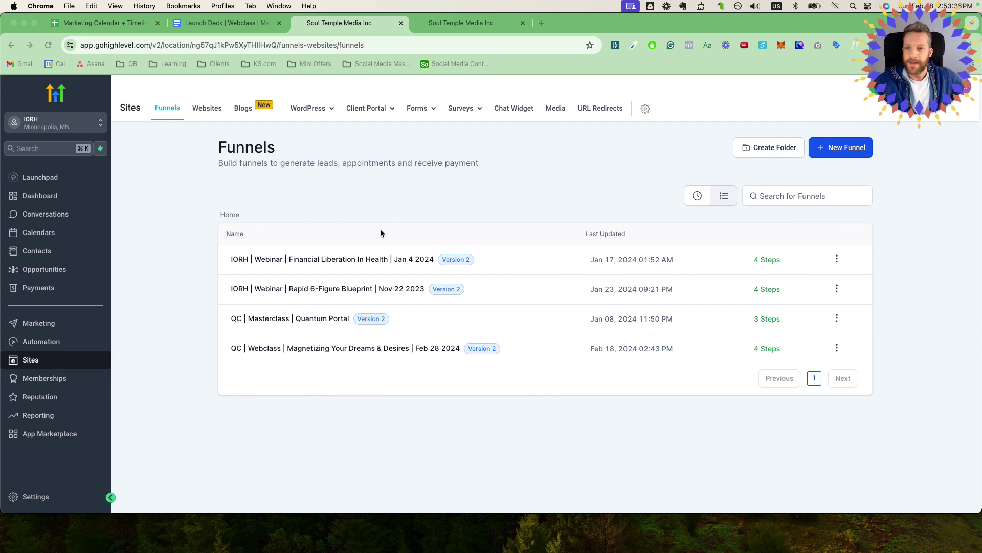
pyautogui.click(37, 364)
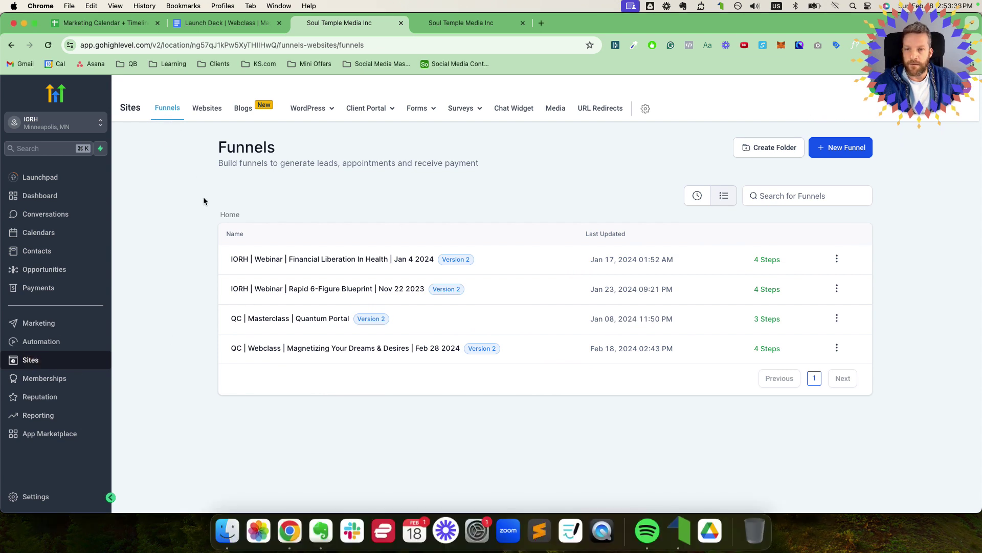
pyautogui.moveTo(209, 357); pyautogui.dragTo(365, 386)
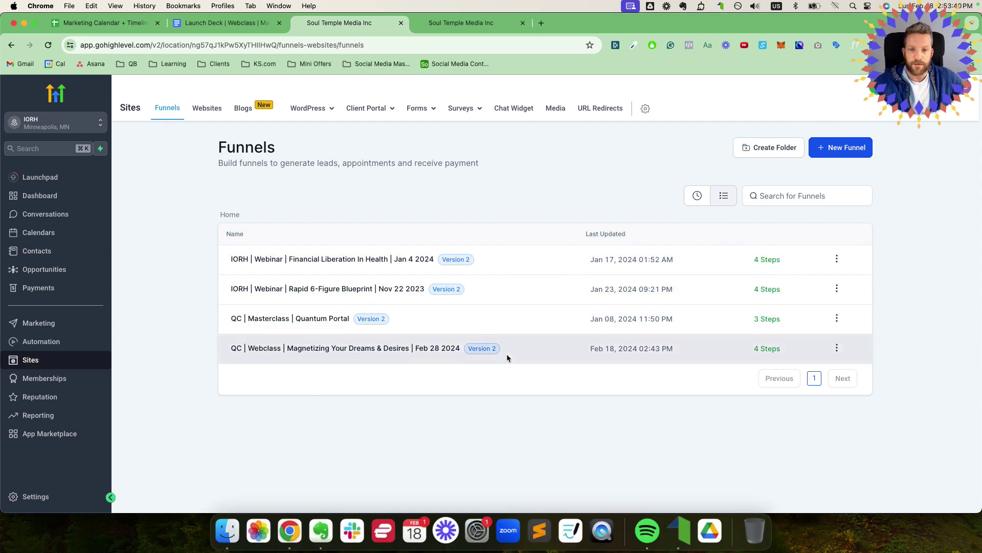
pyautogui.click(308, 356)
pyautogui.moveTo(308, 356); pyautogui.dragTo(241, 351)
pyautogui.click(260, 403)
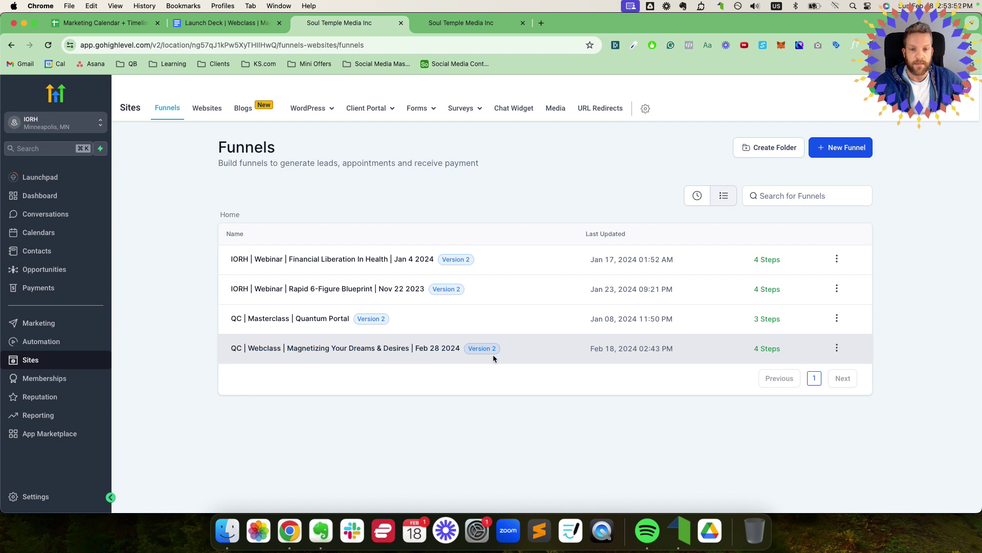
pyautogui.moveTo(479, 352); pyautogui.dragTo(414, 355)
pyautogui.click(414, 355)
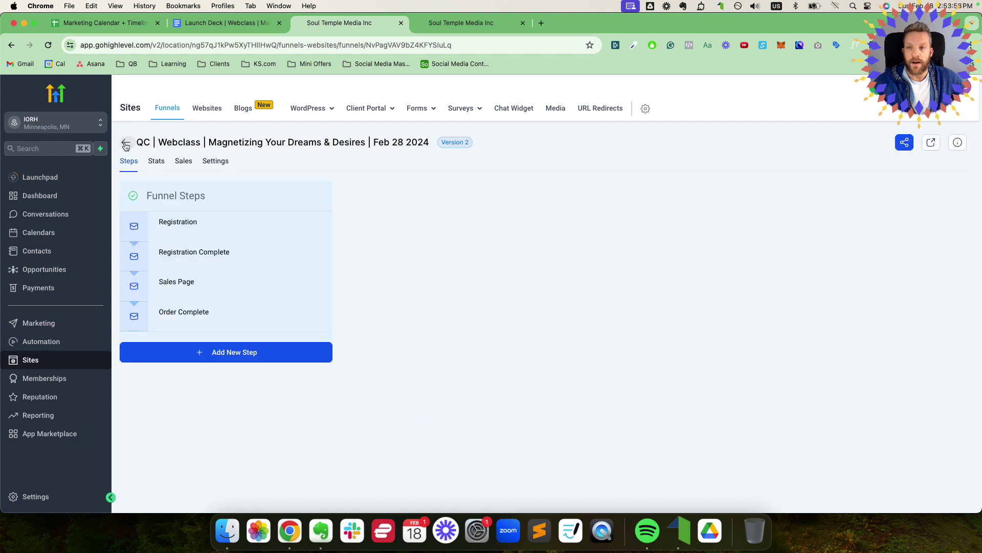
# Step: Reopen the Feb 28 webclass funnel and view the Registration Complete and Sales Page steps
pyautogui.click(124, 141)
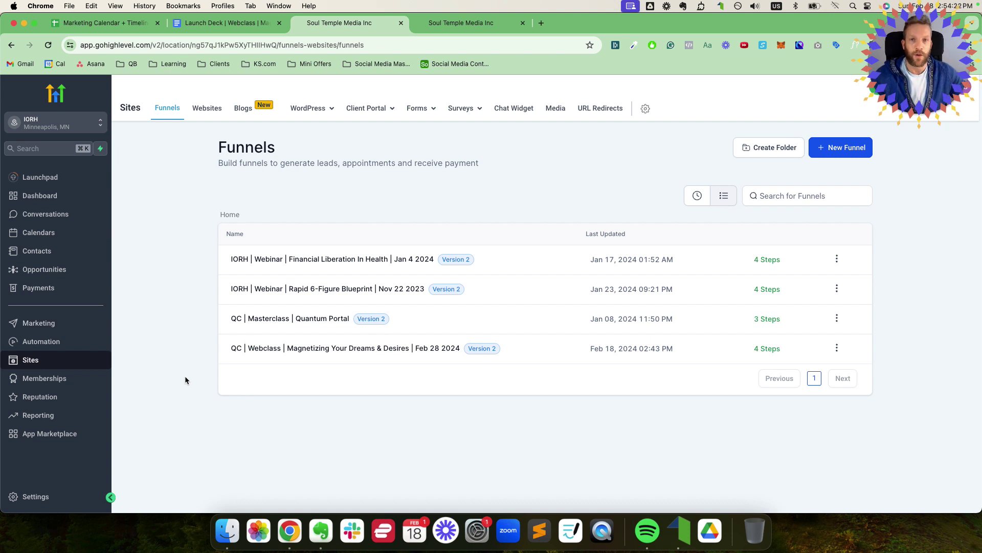
pyautogui.click(247, 349)
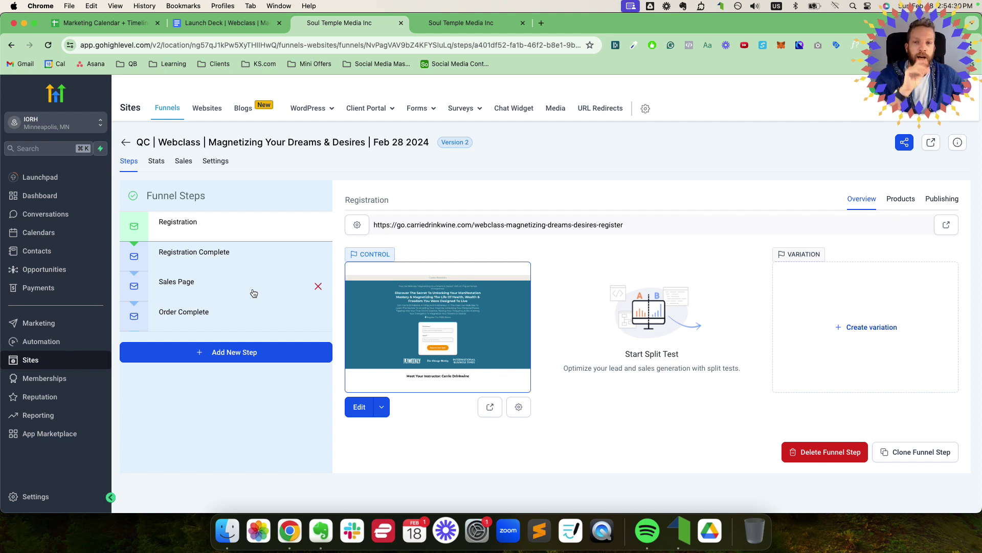
pyautogui.click(195, 261)
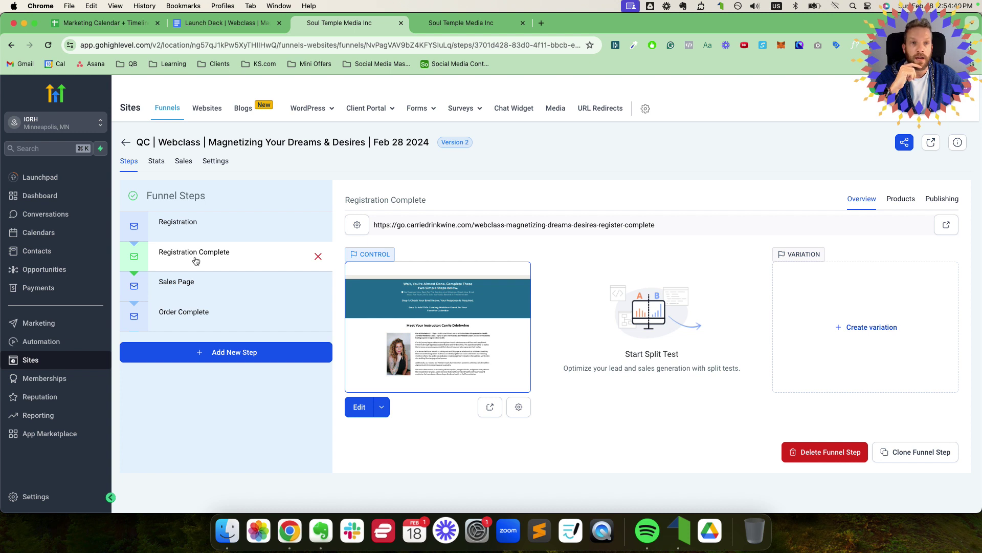
pyautogui.click(193, 285)
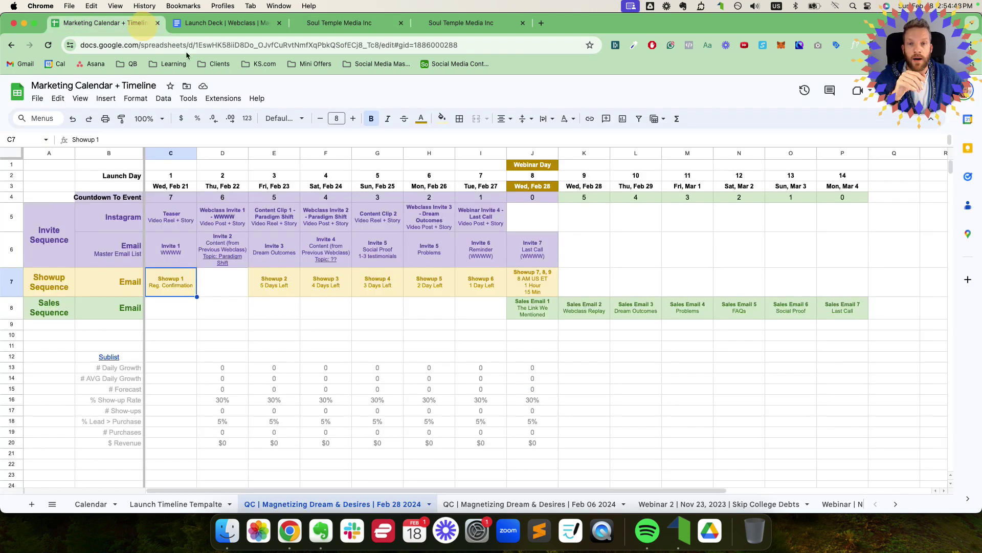
# Step: Review Webinar Day column J, Sales Email 1 in J8, and the first week's countdown and invites
pyautogui.click(97, 23)
pyautogui.click(532, 153)
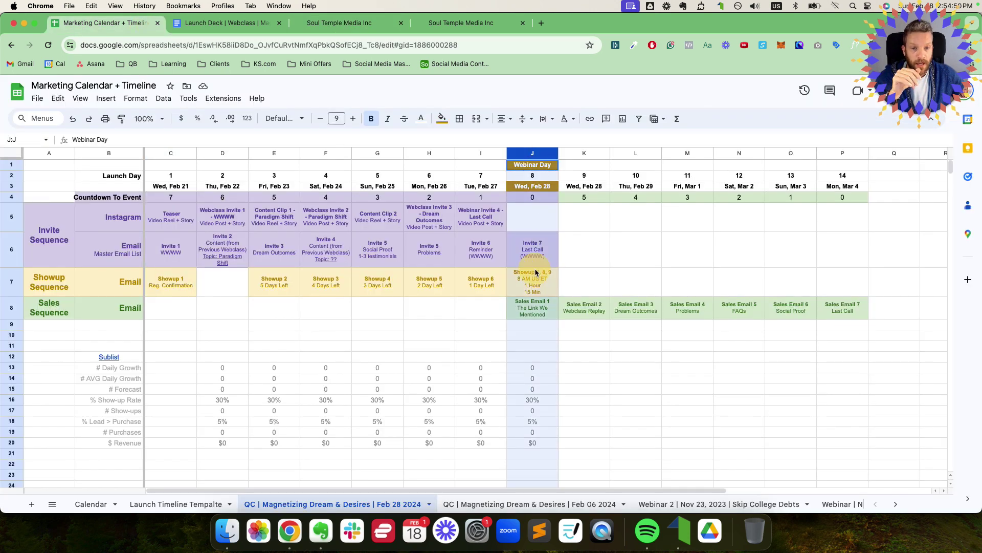
pyautogui.click(534, 305)
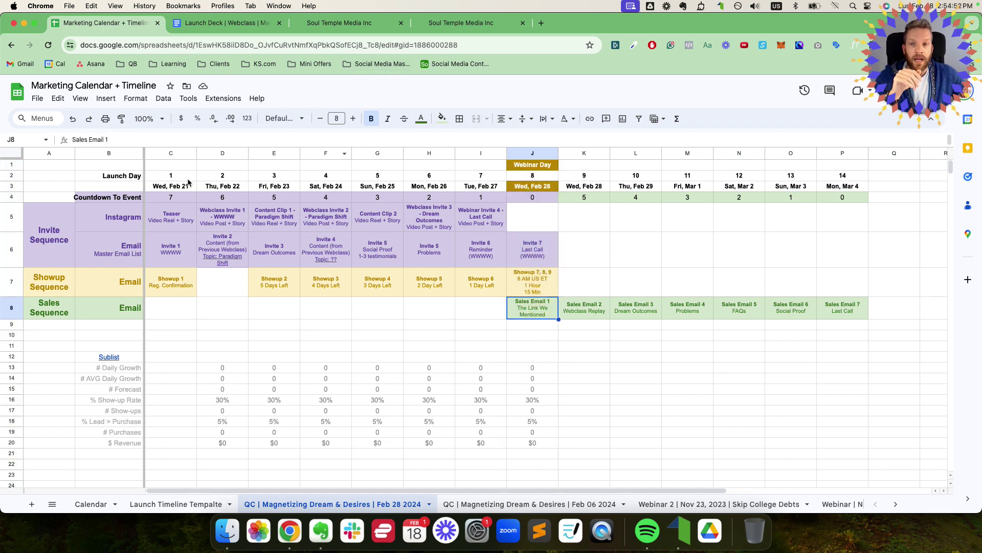
pyautogui.moveTo(165, 199); pyautogui.dragTo(445, 253)
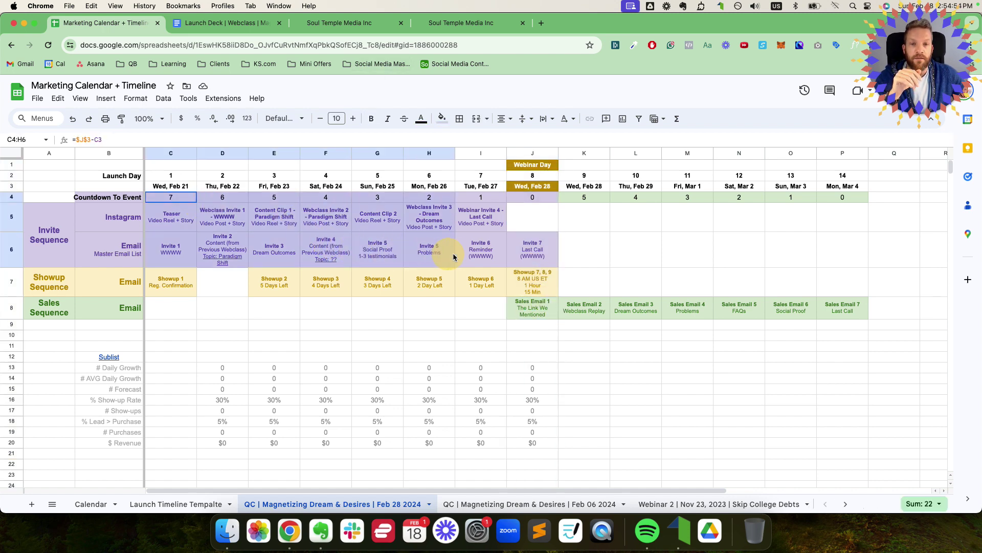
pyautogui.click(327, 23)
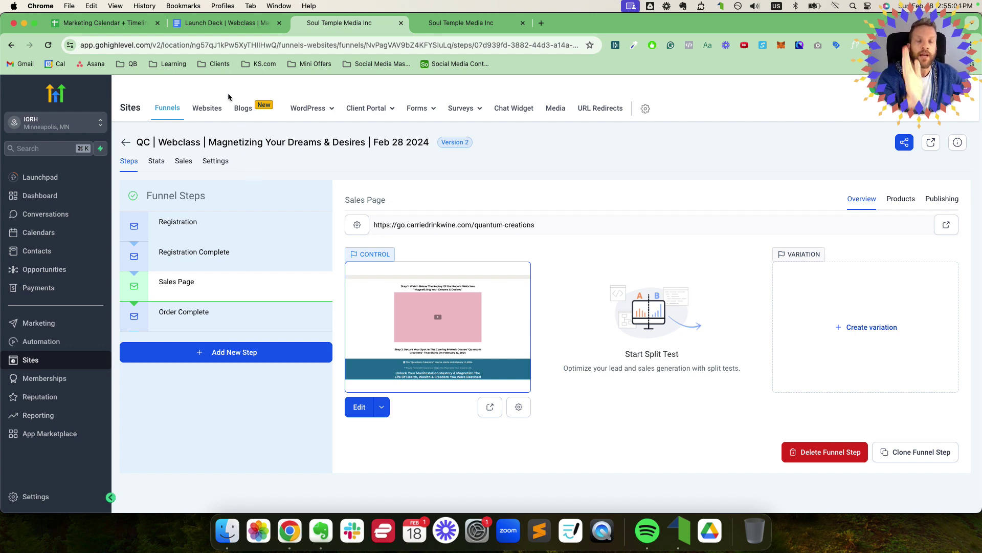
# Step: Review the Mon, Feb 26 to Wed, Feb 28 schedule and sales email row, then return to the funnel
pyautogui.click(103, 22)
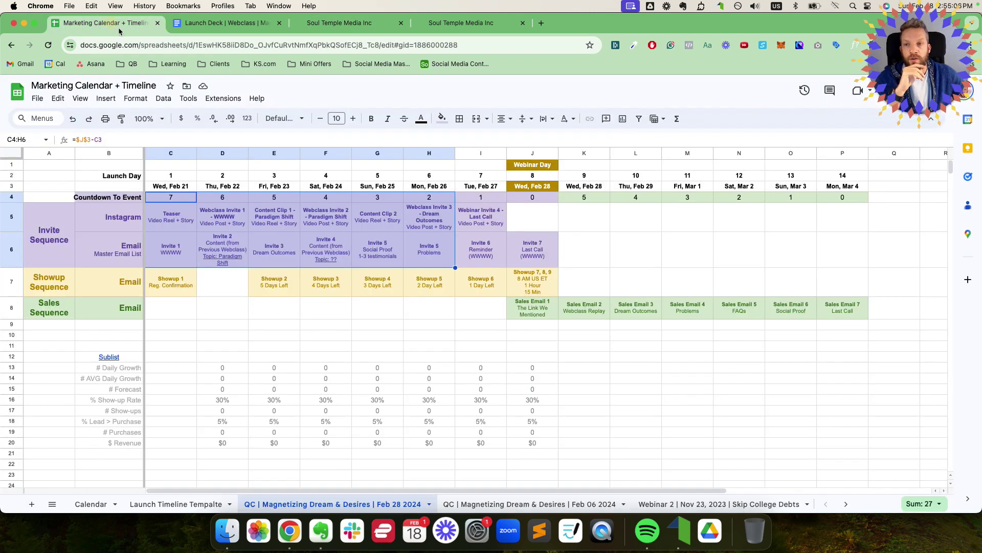
pyautogui.moveTo(186, 218); pyautogui.dragTo(256, 248)
pyautogui.click(535, 306)
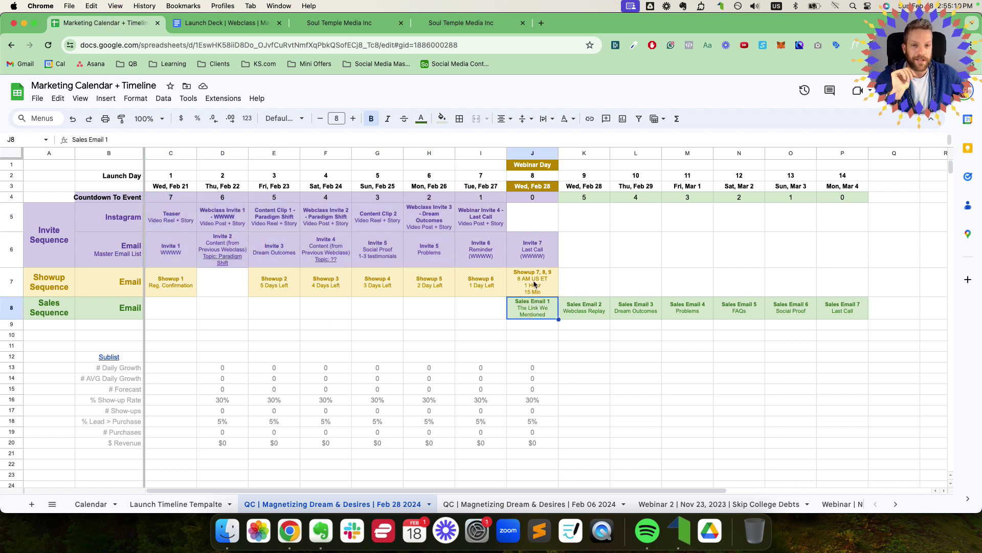
pyautogui.moveTo(431, 189); pyautogui.dragTo(531, 307)
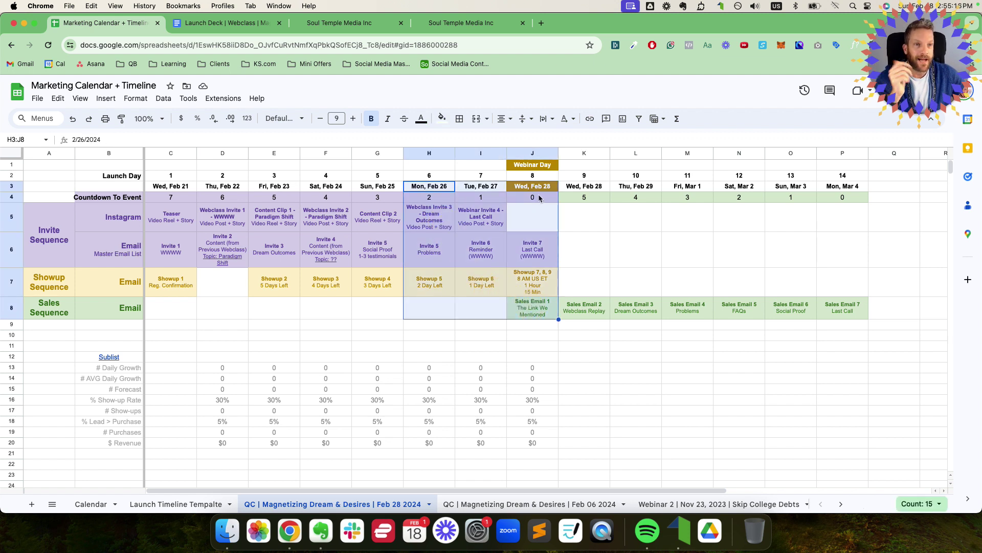
pyautogui.moveTo(537, 186); pyautogui.dragTo(535, 305)
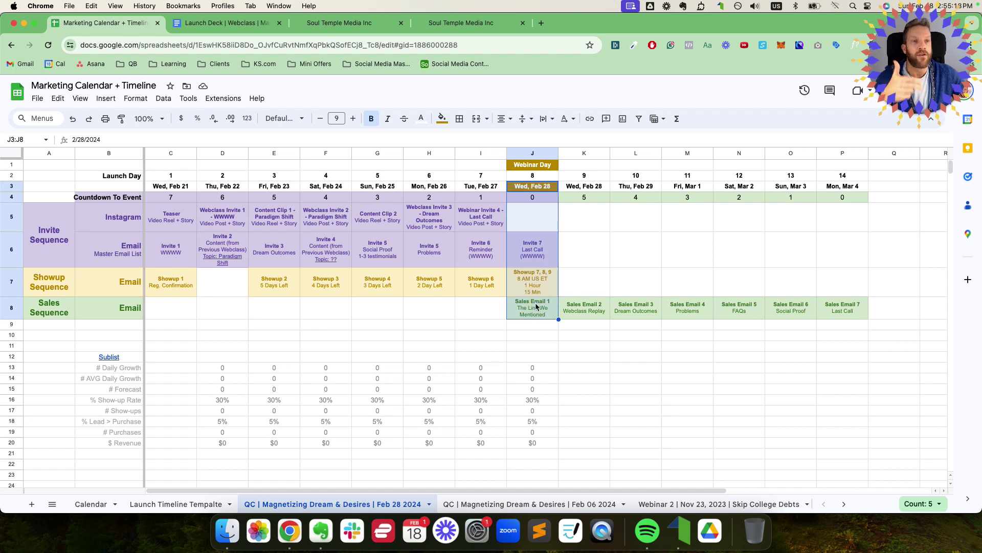
pyautogui.moveTo(535, 305); pyautogui.dragTo(854, 309)
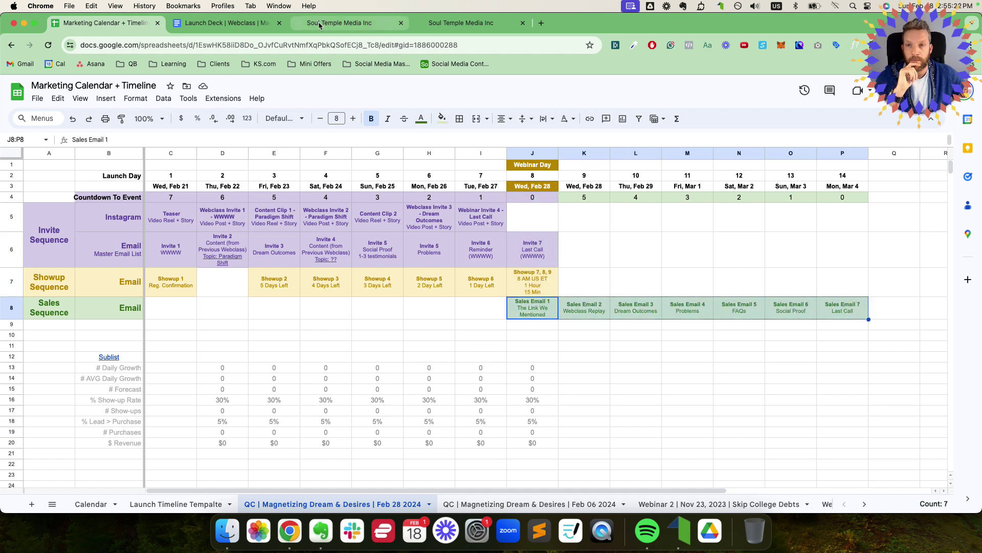
pyautogui.click(318, 23)
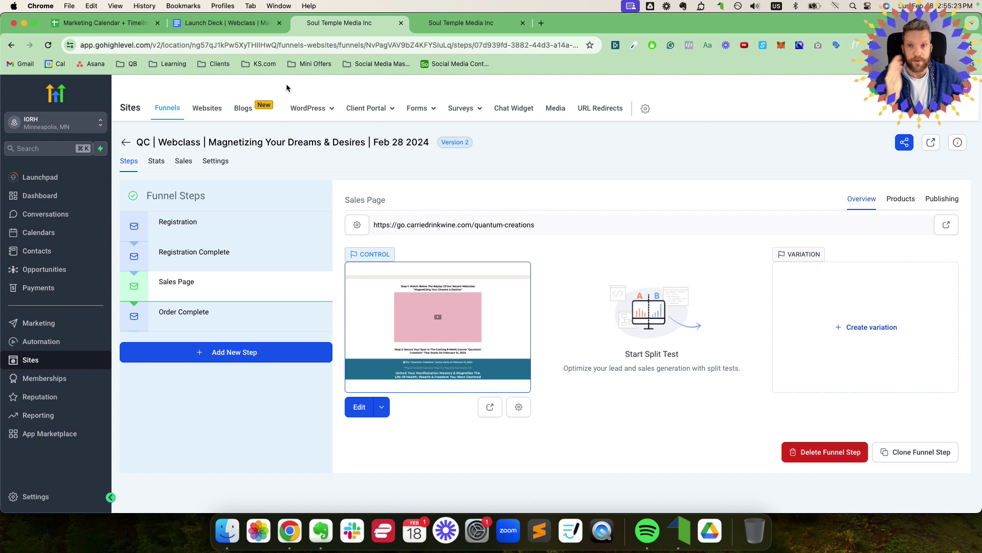
# Step: Check the URL and preview of the Order Complete, Registration Complete and Registration steps
pyautogui.click(97, 23)
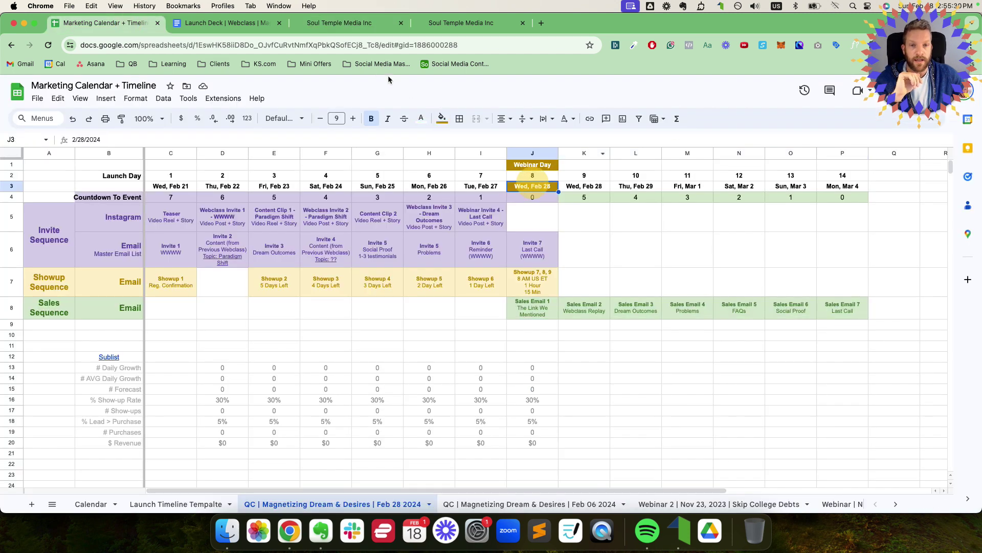
pyautogui.click(245, 24)
pyautogui.click(327, 24)
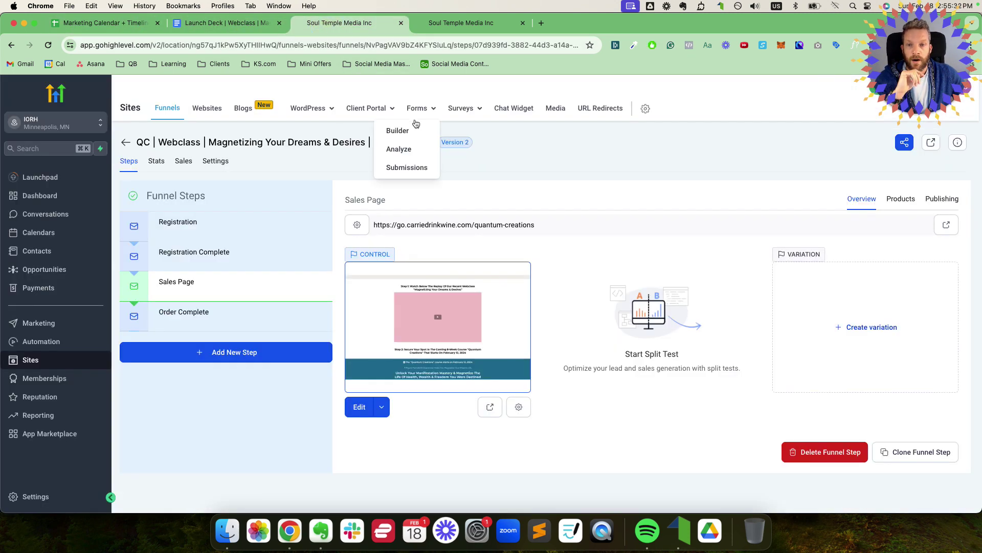
pyautogui.click(209, 312)
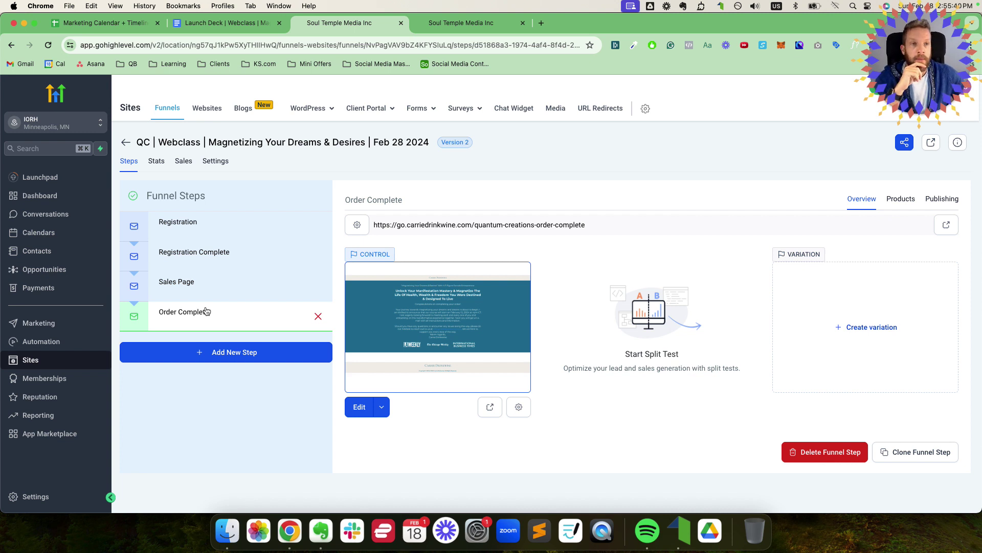
pyautogui.click(214, 257)
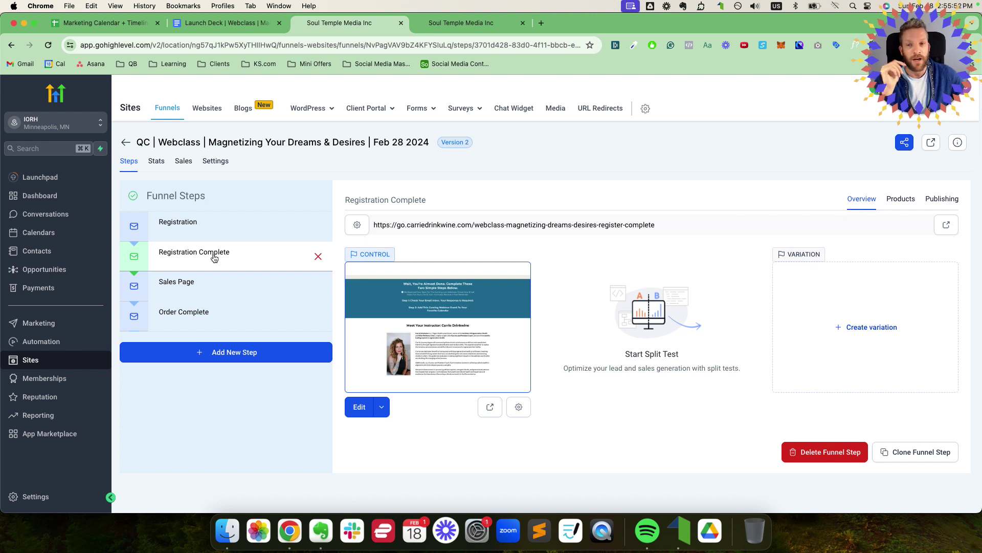
pyautogui.click(203, 229)
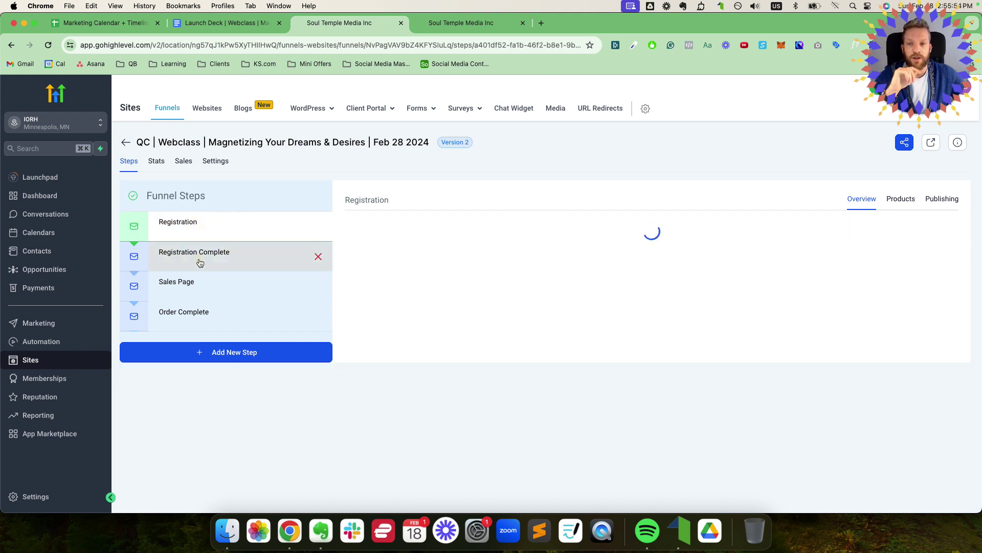
pyautogui.click(200, 262)
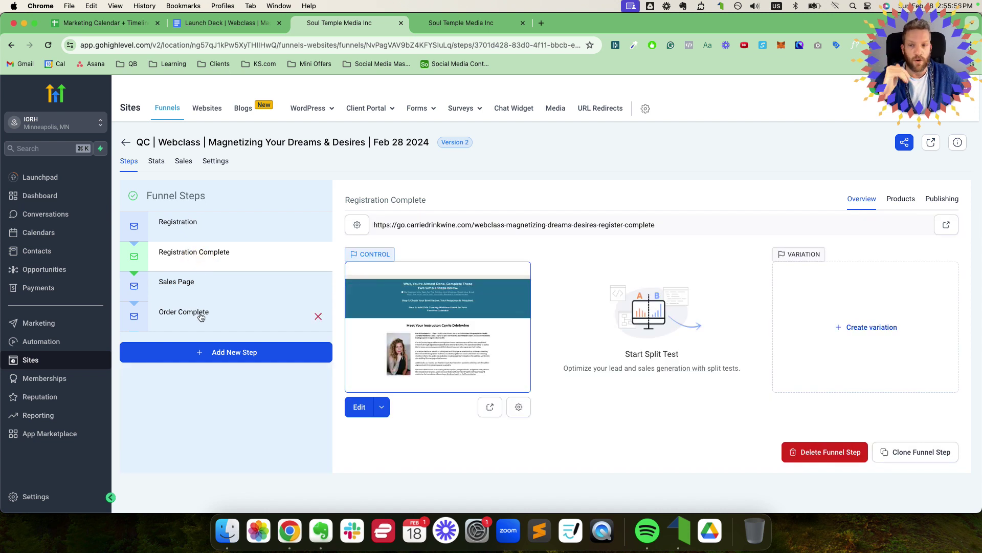
pyautogui.click(201, 316)
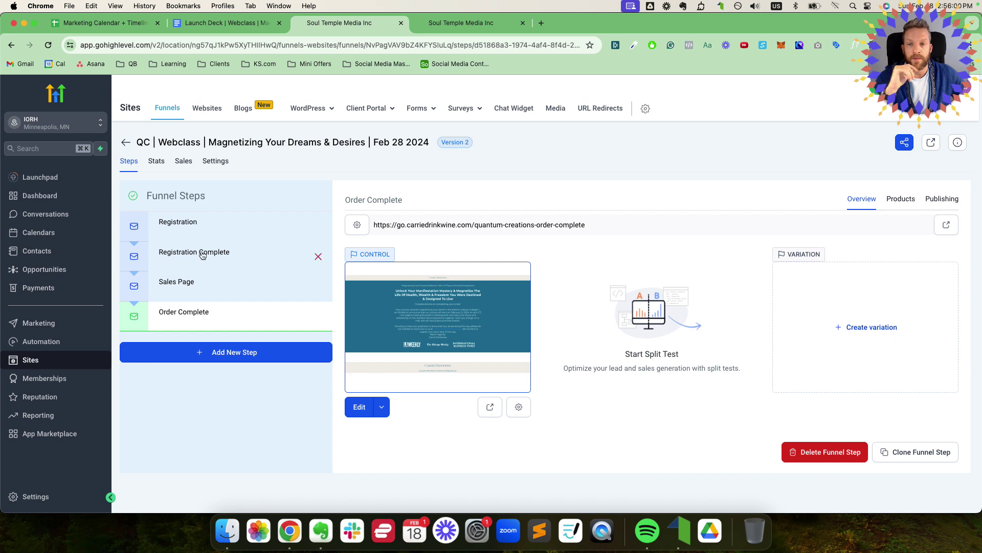
pyautogui.click(199, 228)
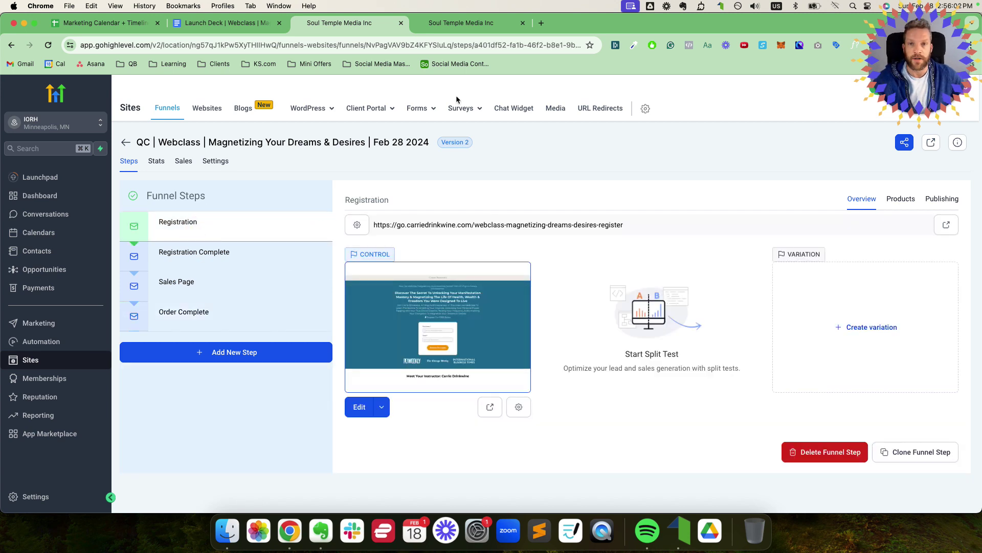
# Step: Bring up the Automation workflow list in the other GoHighLevel tab
pyautogui.click(475, 30)
pyautogui.click(339, 28)
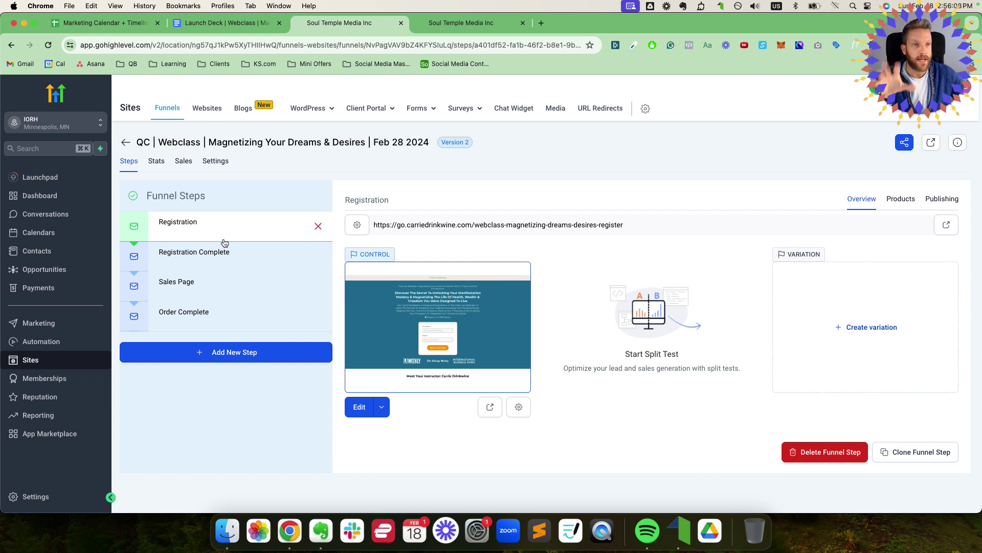
pyautogui.click(460, 24)
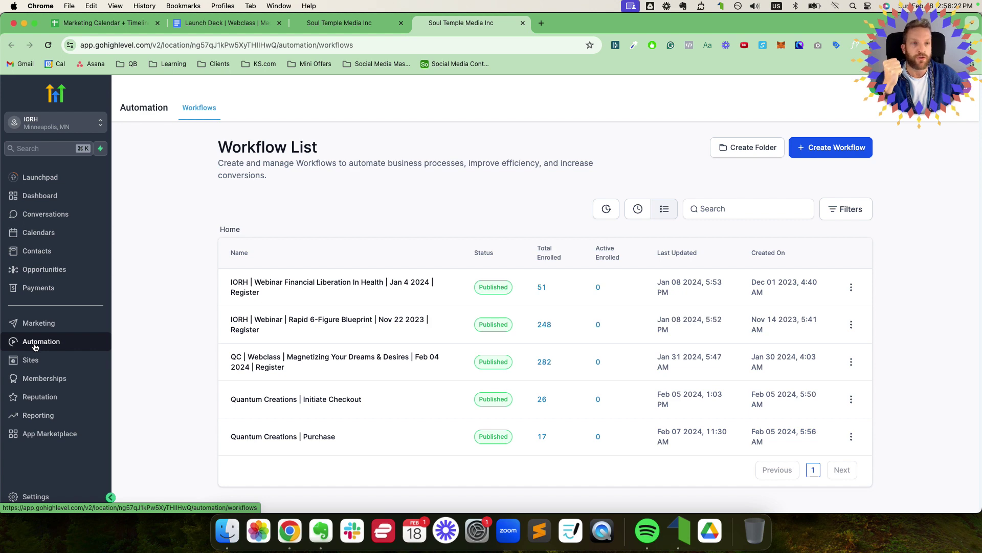
# Step: Compare the workflow list, the Showup 1 calendar entry and the Launch Deck against the Registration step
pyautogui.click(348, 23)
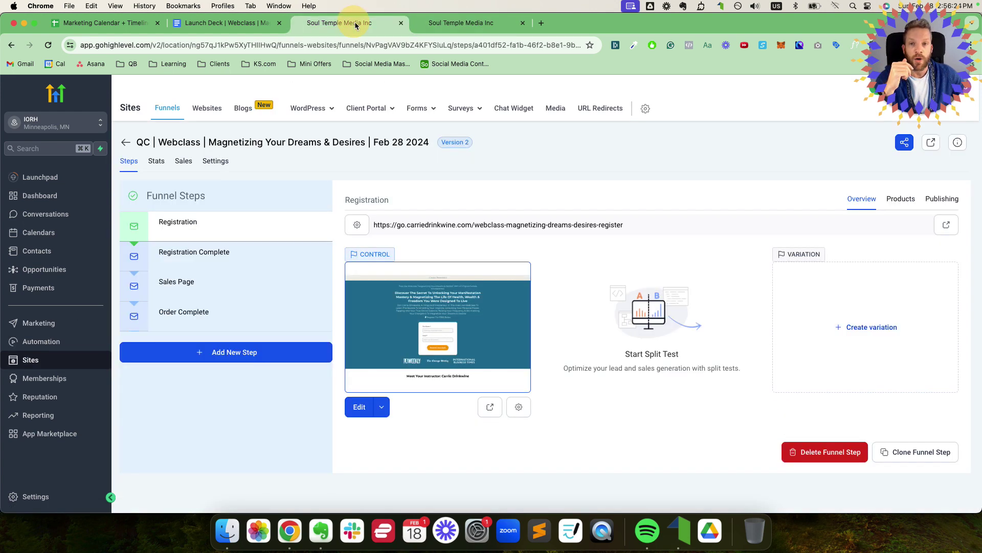
pyautogui.moveTo(368, 108)
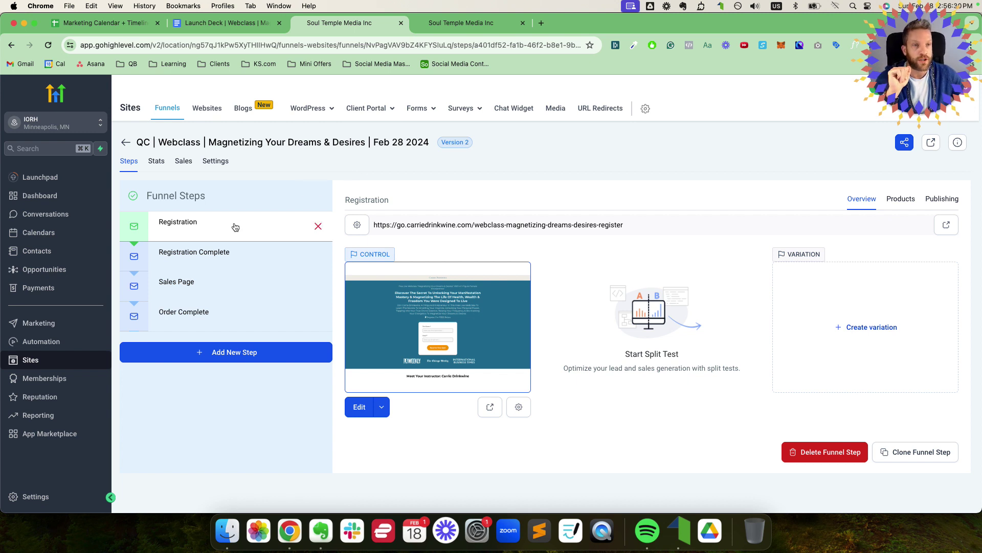
pyautogui.click(440, 26)
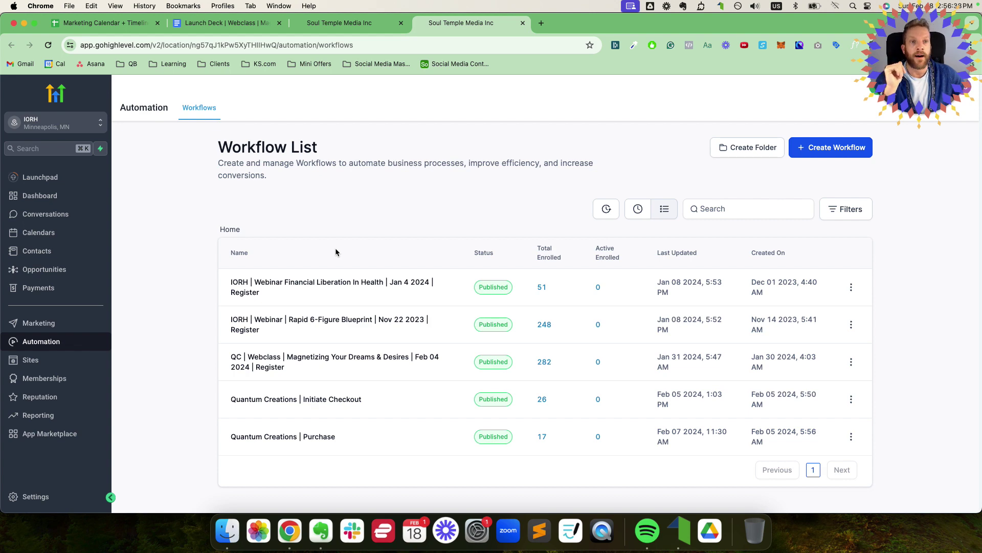
pyautogui.click(129, 26)
pyautogui.click(168, 292)
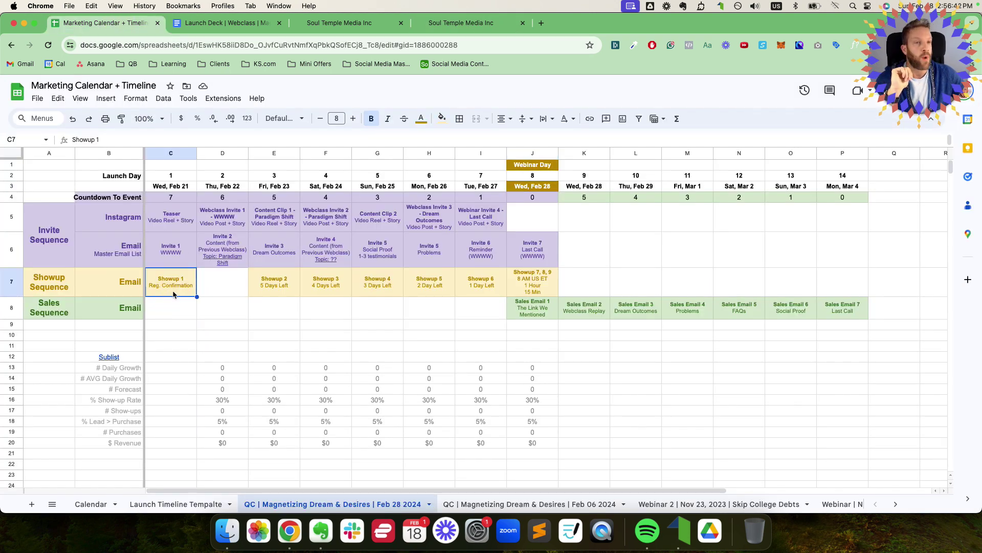
pyautogui.click(446, 26)
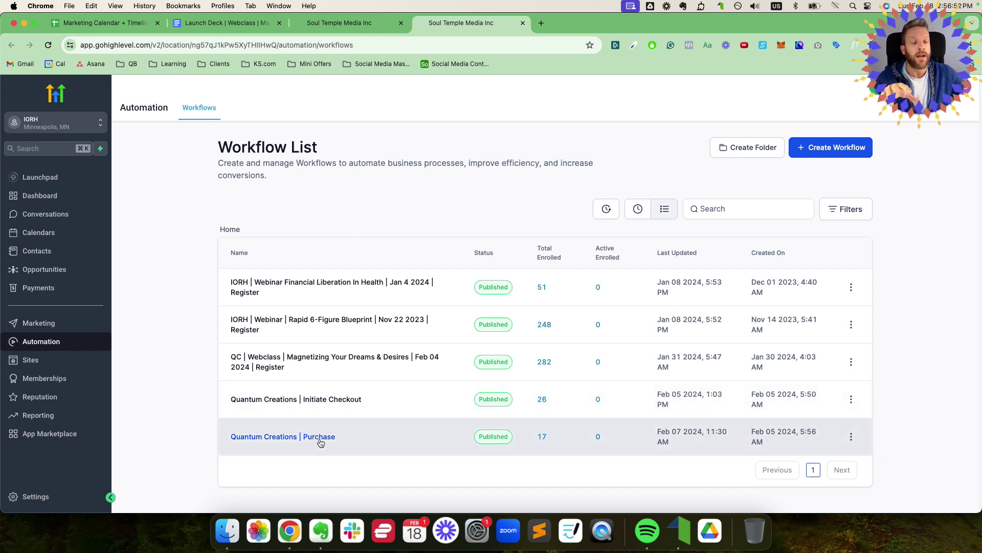
pyautogui.click(255, 22)
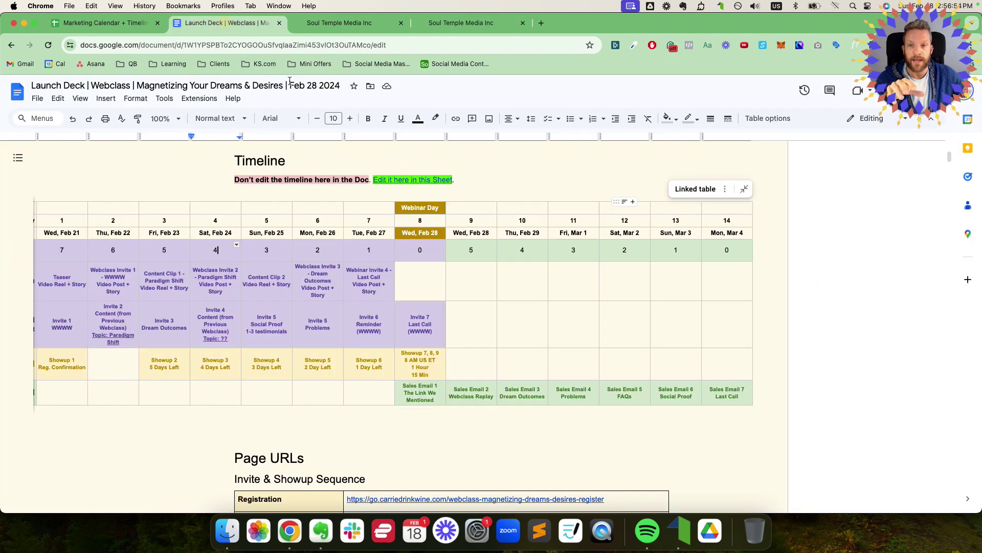
pyautogui.click(327, 23)
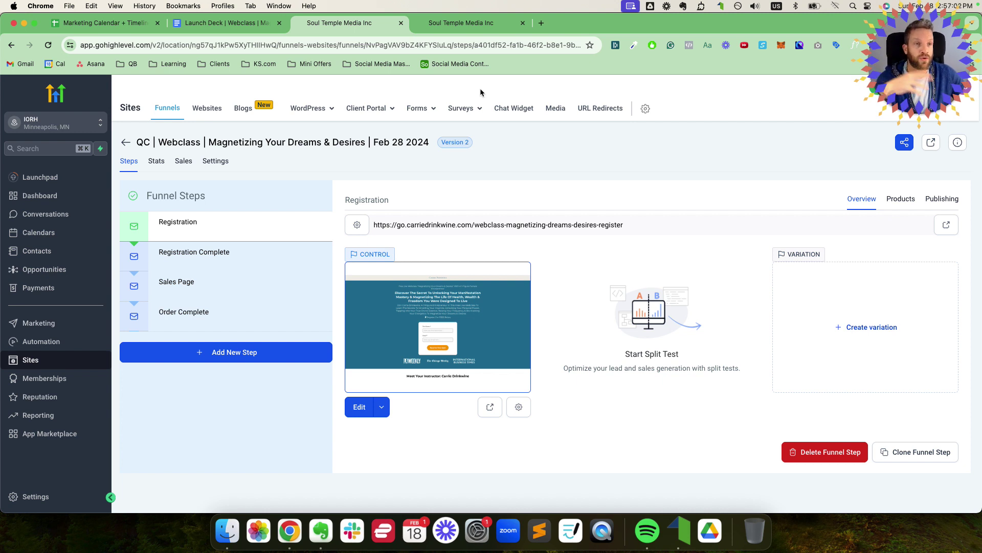
pyautogui.click(468, 23)
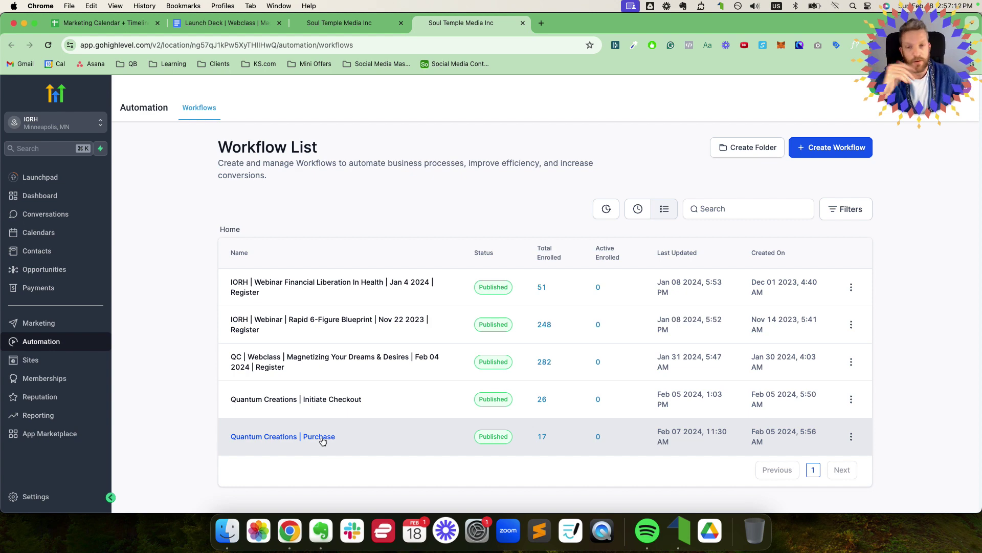
pyautogui.click(339, 25)
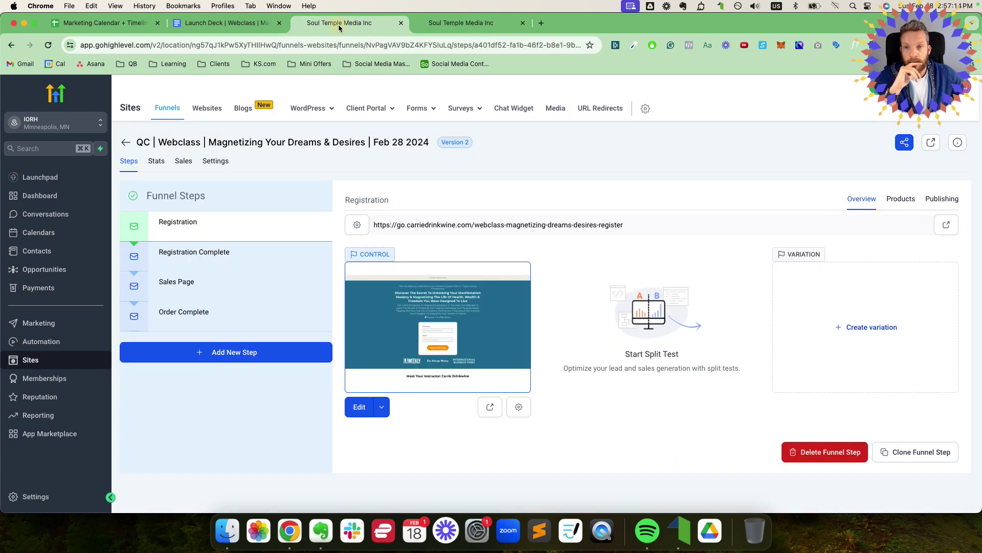
# Step: Open the funnel step's page in the page builder using Edit in a New Tab
pyautogui.click(384, 405)
pyautogui.click(384, 383)
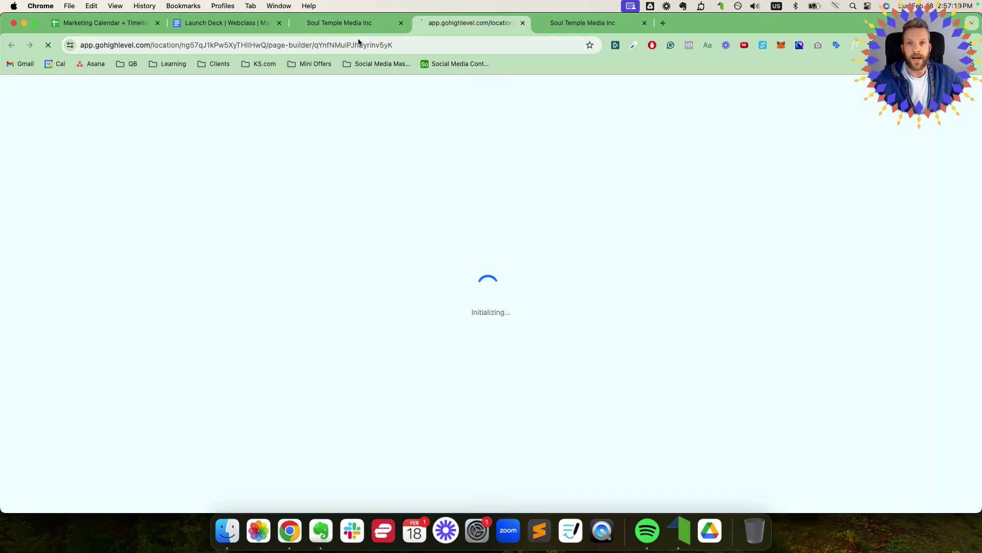
pyautogui.click(339, 23)
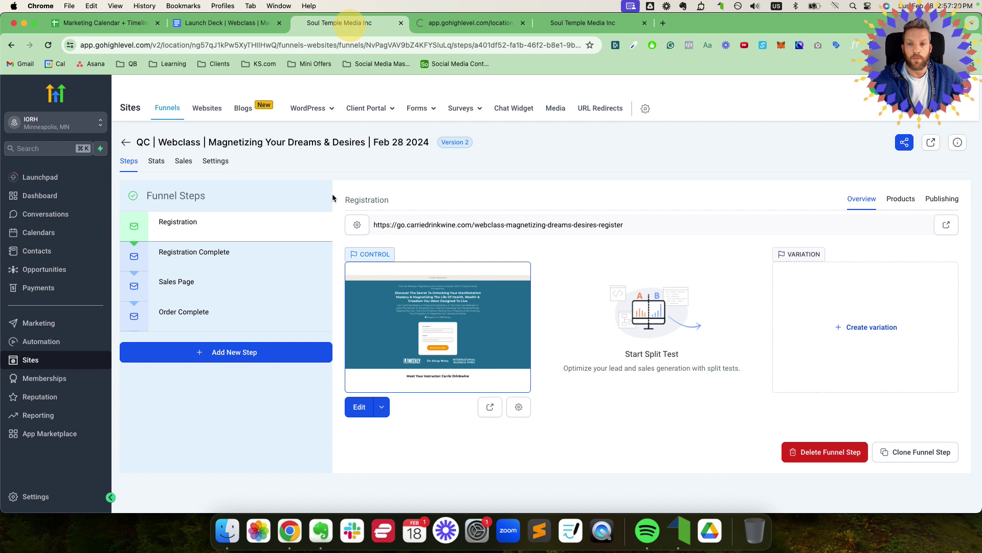
pyautogui.click(214, 261)
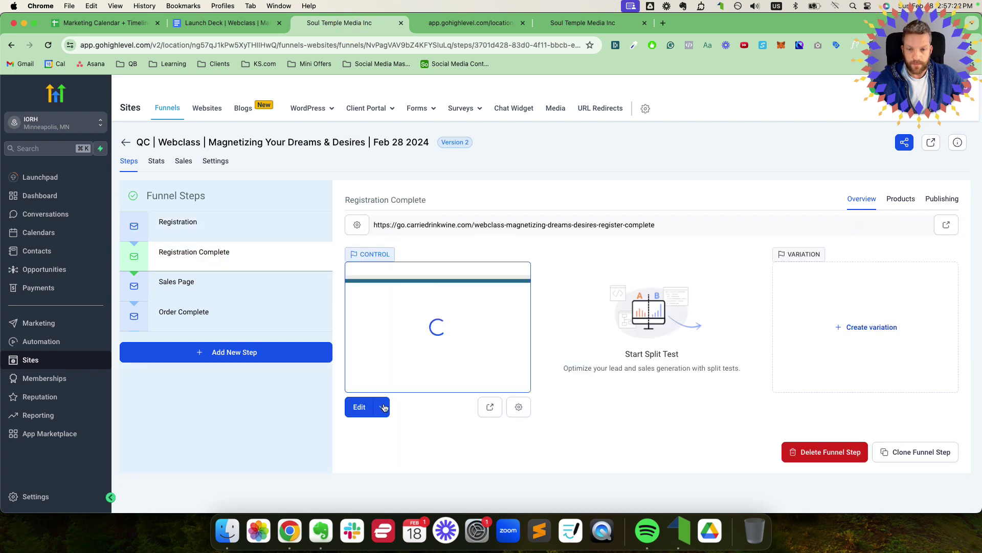
pyautogui.click(385, 408)
pyautogui.click(381, 383)
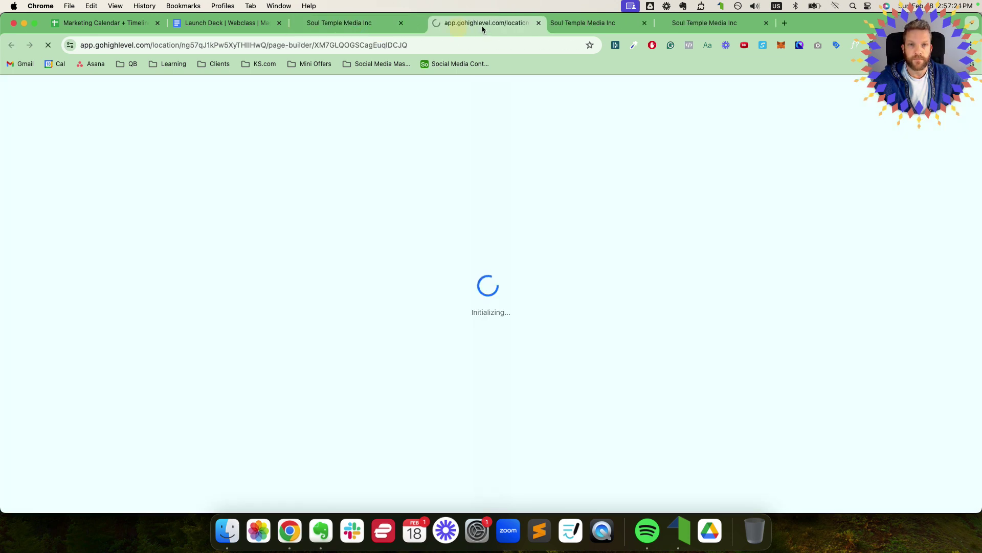
pyautogui.moveTo(481, 25); pyautogui.dragTo(478, 28)
pyautogui.click(470, 24)
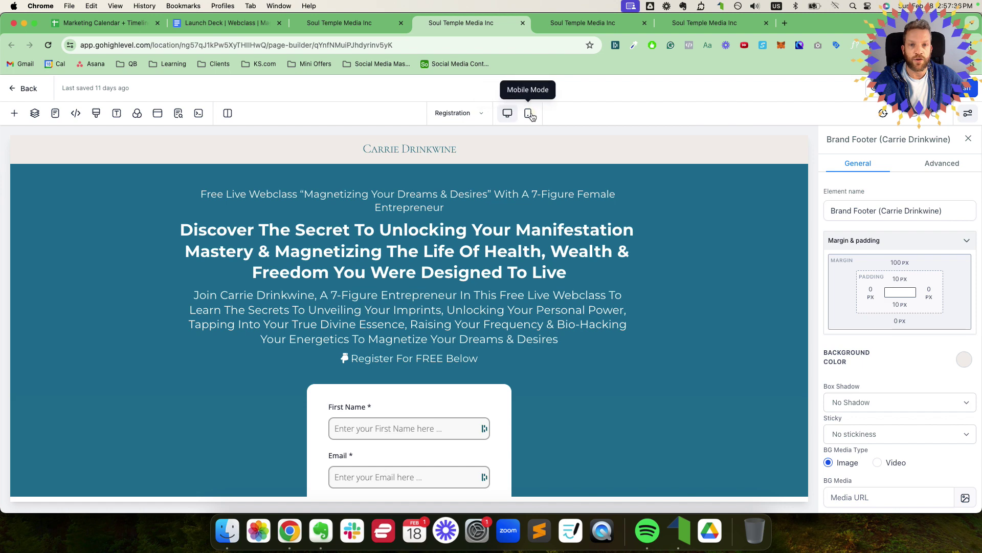
# Step: Preview the page in Mobile Mode, check the headline and intro paragraph, then return to Desktop Mode
pyautogui.click(530, 114)
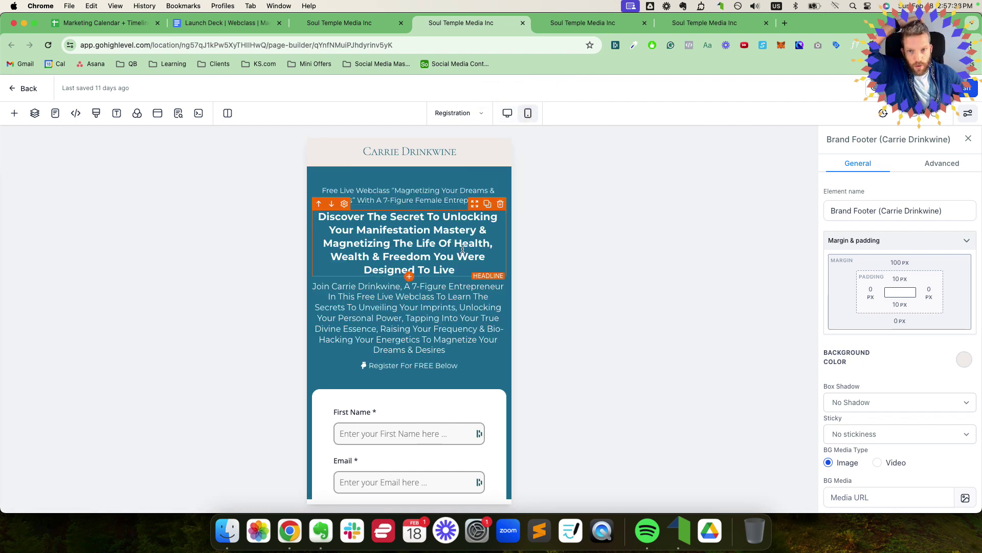
pyautogui.scroll(-8, 463, 249)
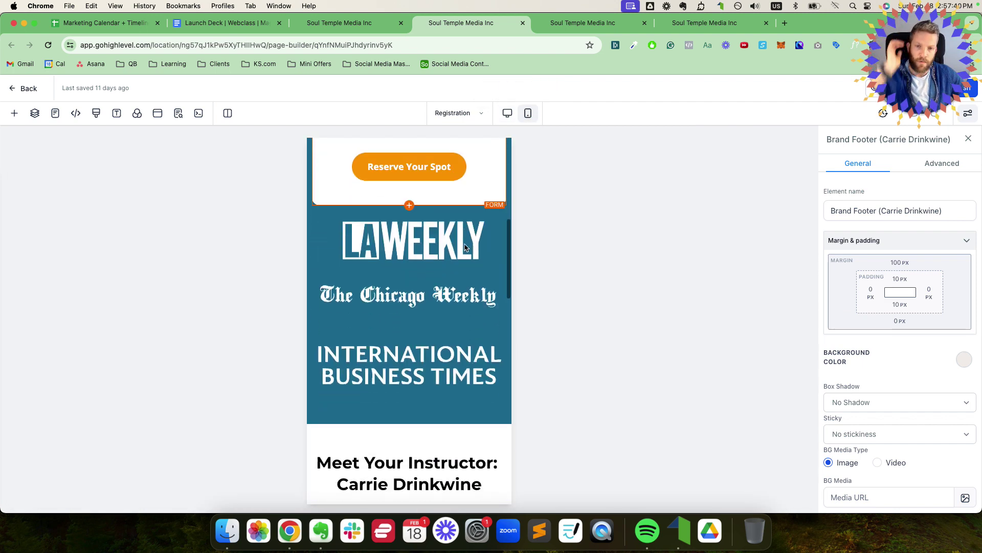
pyautogui.scroll(-15, 465, 246)
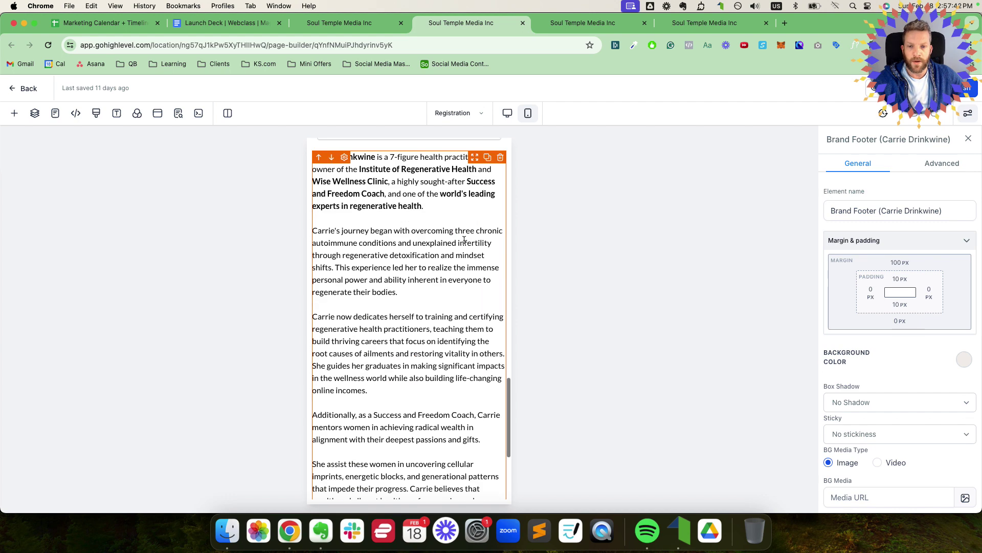
pyautogui.scroll(20, 465, 241)
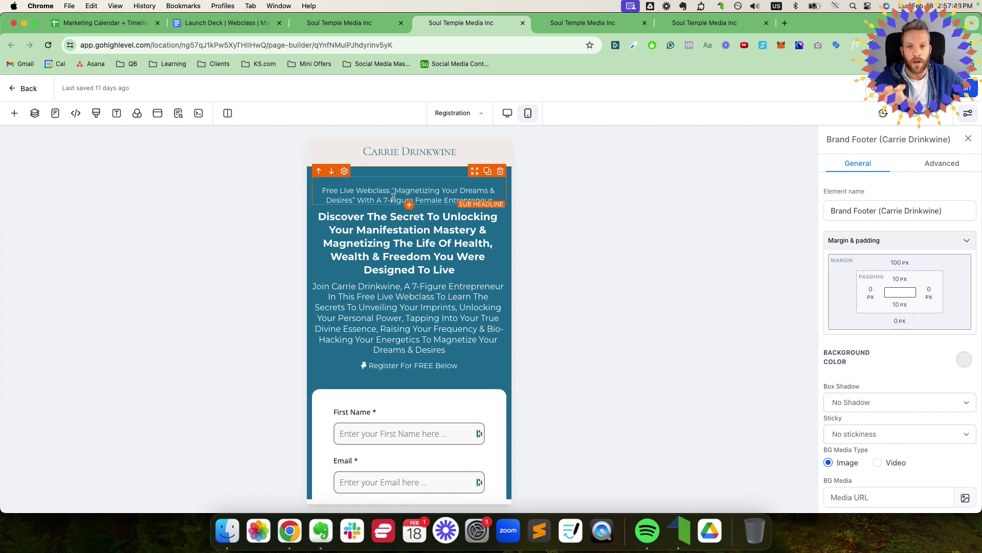
pyautogui.scroll(-5, 400, 213)
pyautogui.scroll(-20, 400, 213)
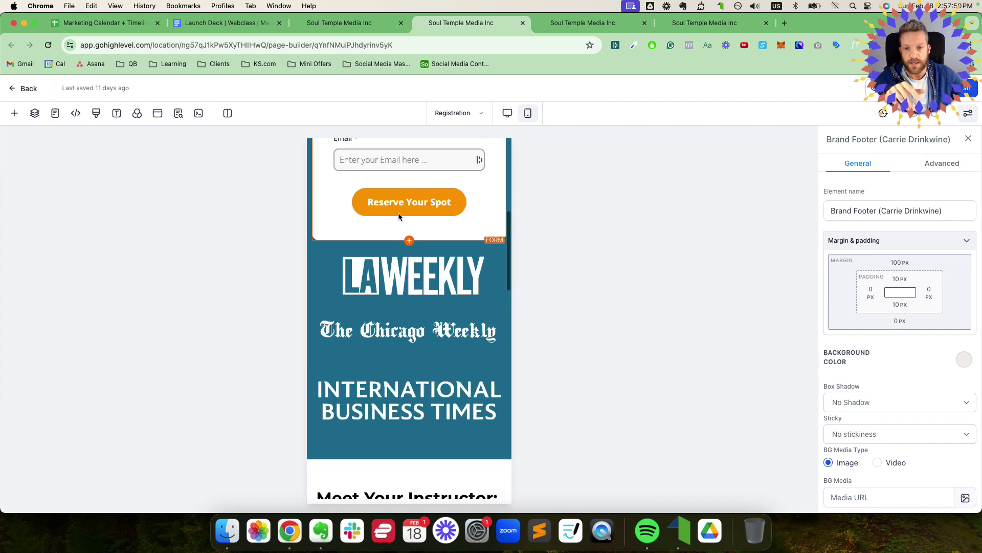
pyautogui.scroll(20, 400, 213)
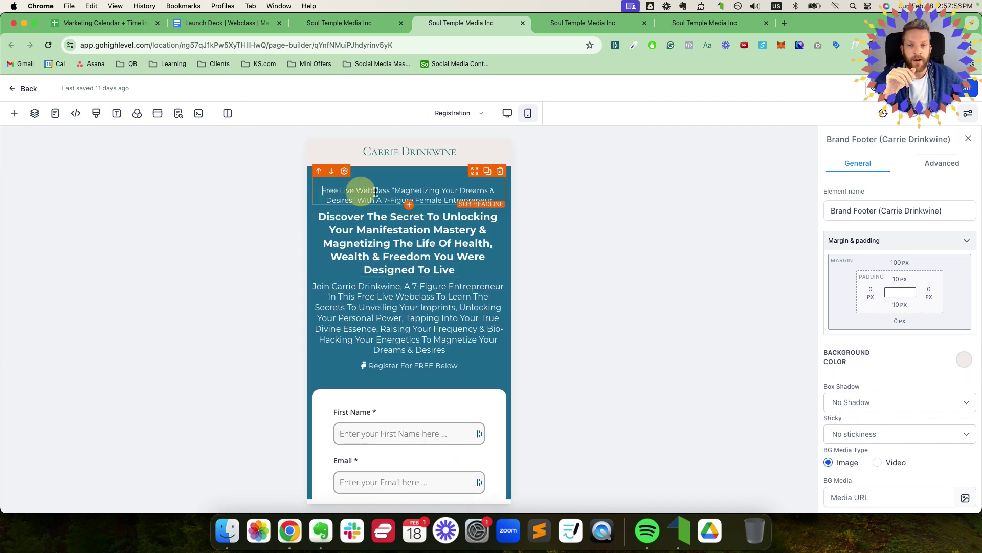
pyautogui.click(329, 192)
pyautogui.click(335, 234)
pyautogui.click(341, 295)
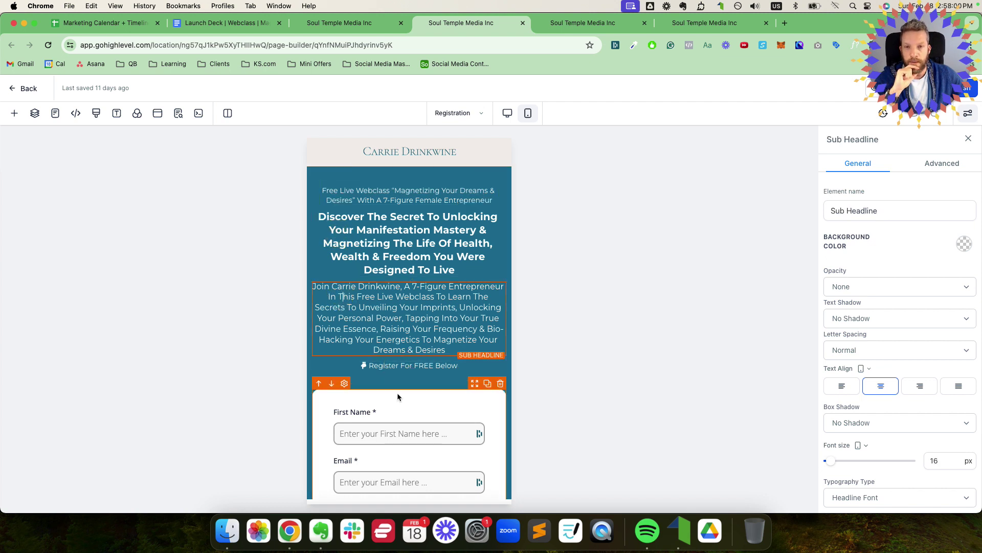
pyautogui.click(506, 115)
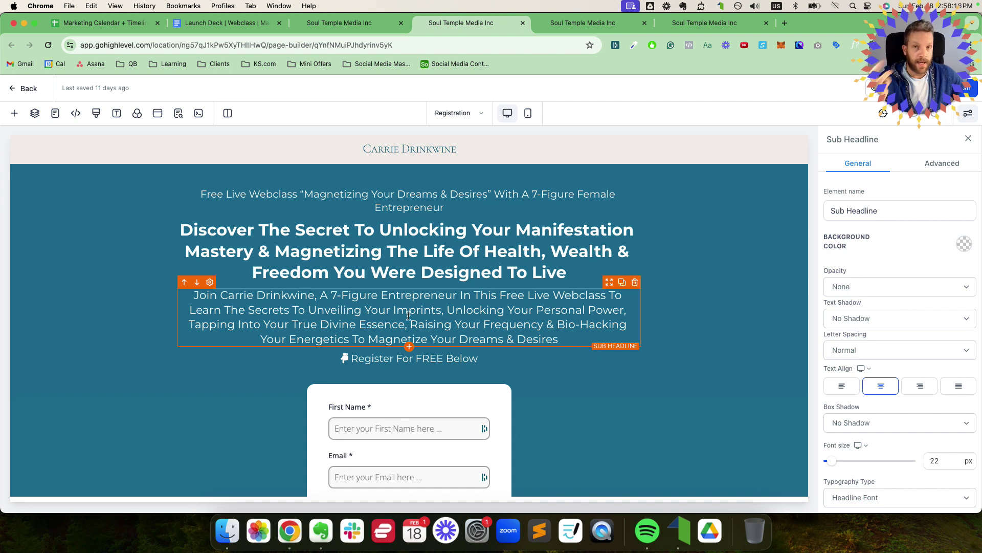
# Step: Check the Webinar Day cells J1:J4 in the Marketing Calendar, then browse the page editor's element list
pyautogui.click(102, 22)
pyautogui.moveTo(526, 166); pyautogui.dragTo(529, 194)
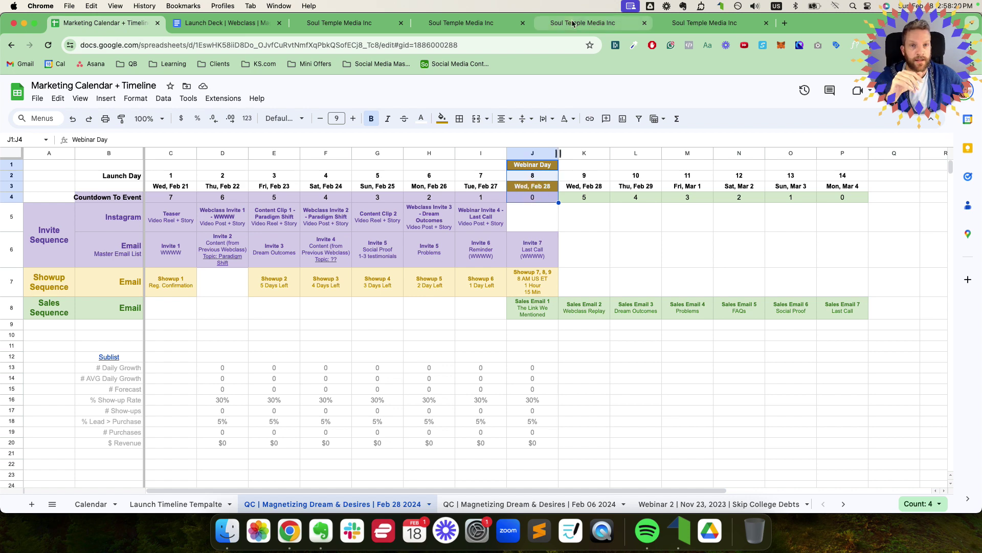
pyautogui.click(460, 23)
pyautogui.scroll(-2, 461, 322)
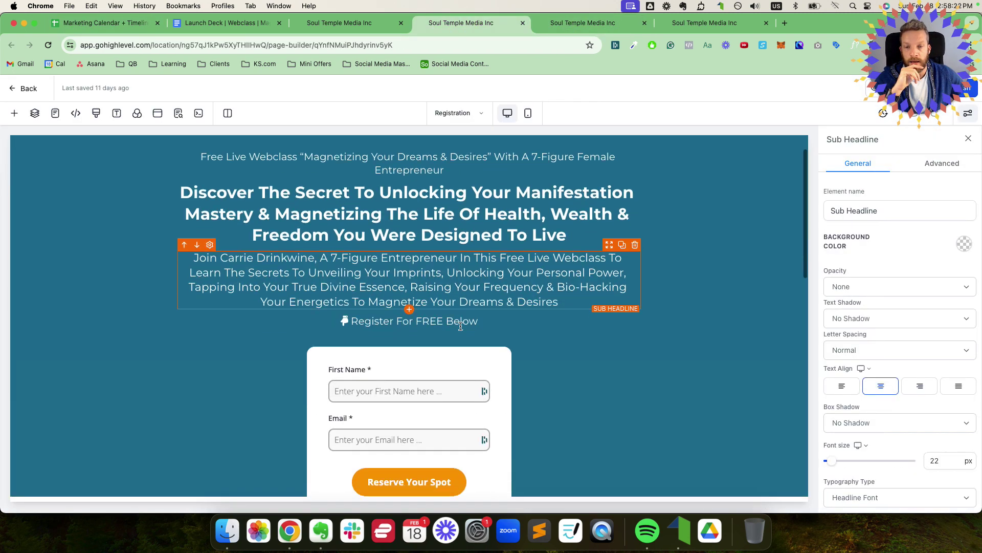
pyautogui.click(409, 306)
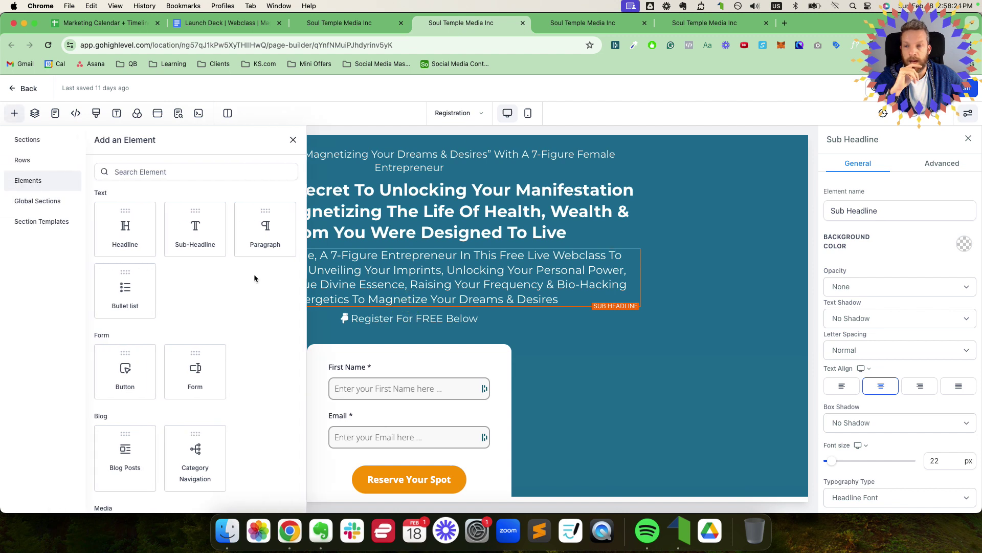
pyautogui.scroll(-3, 168, 297)
pyautogui.scroll(-1, 169, 301)
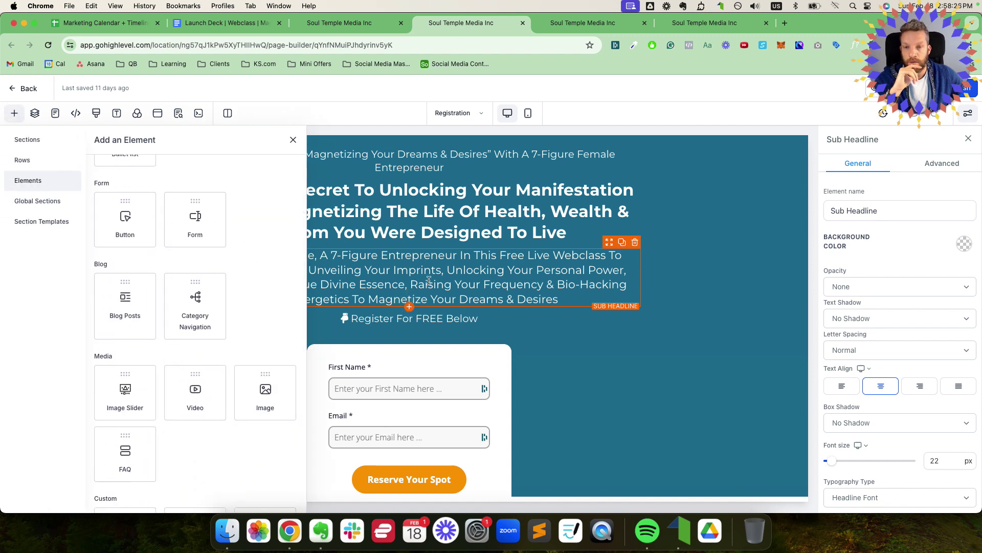
pyautogui.click(293, 140)
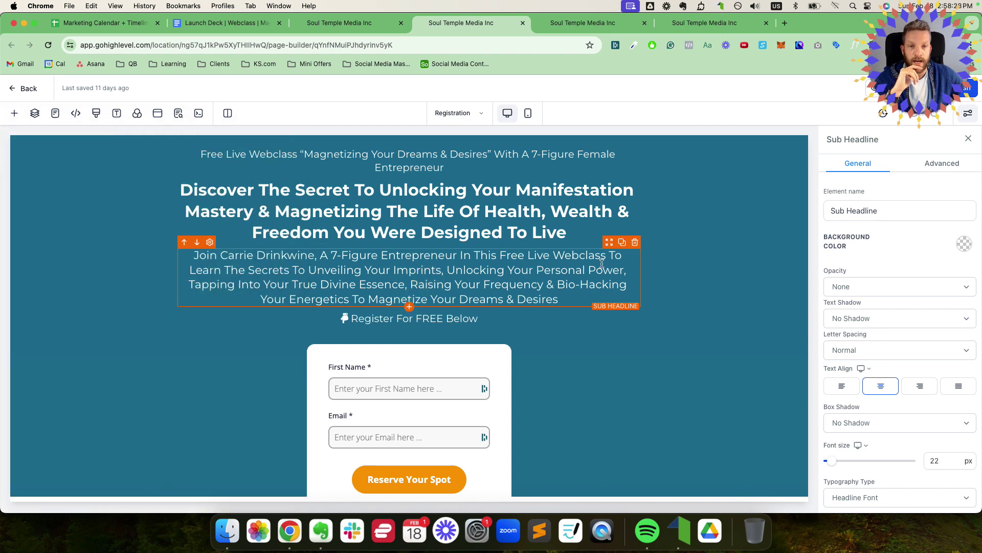
pyautogui.click(621, 241)
pyautogui.tripleClick(416, 319)
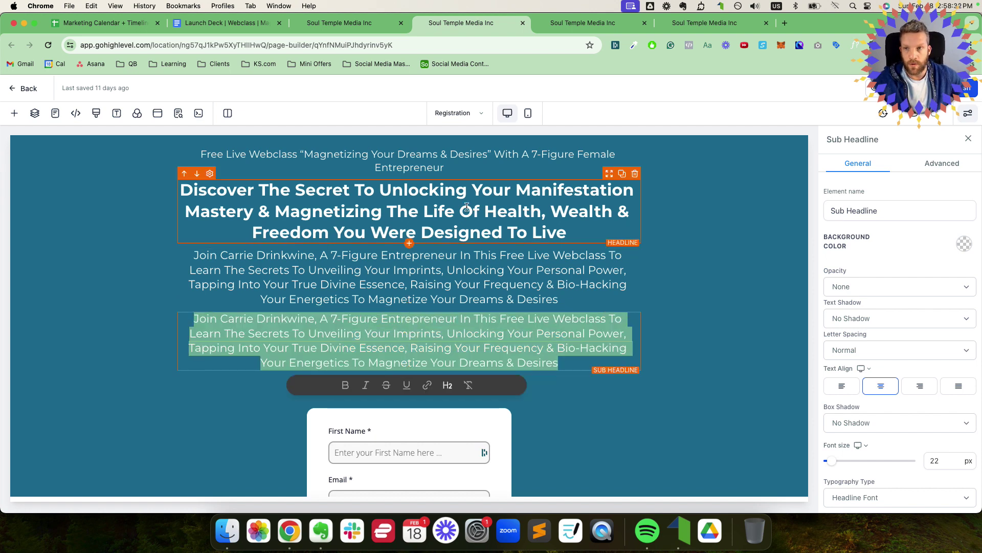
pyautogui.click(100, 23)
pyautogui.click(547, 191)
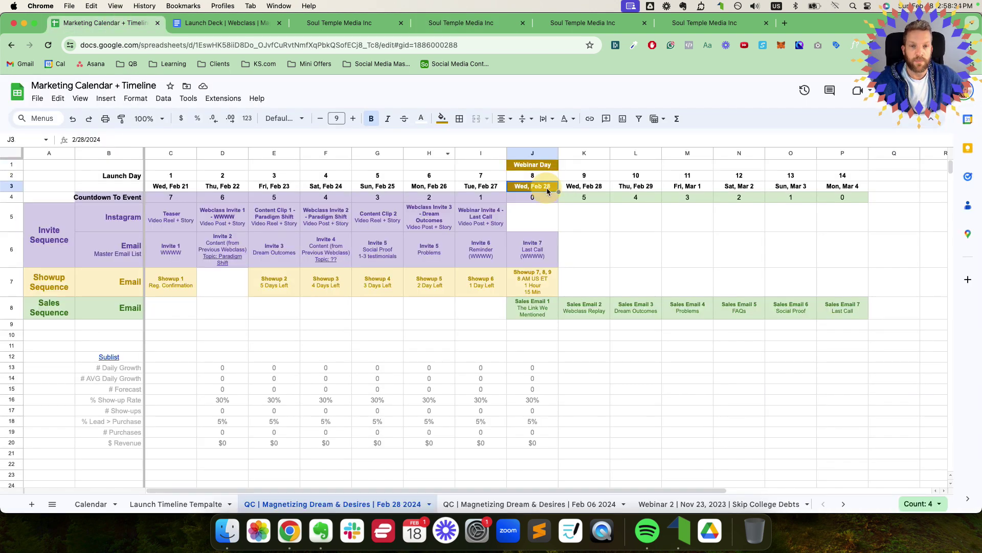
# Step: Copy the Wed, Feb 28 date and compare the Launch Deck's Key Dates with the Marketing Calendar
pyautogui.press('super+c')
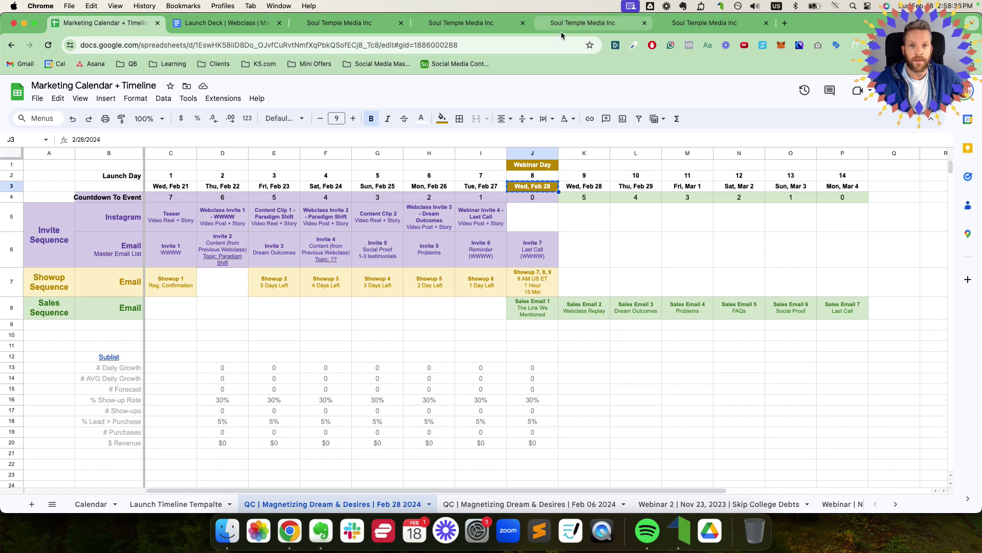
pyautogui.click(228, 22)
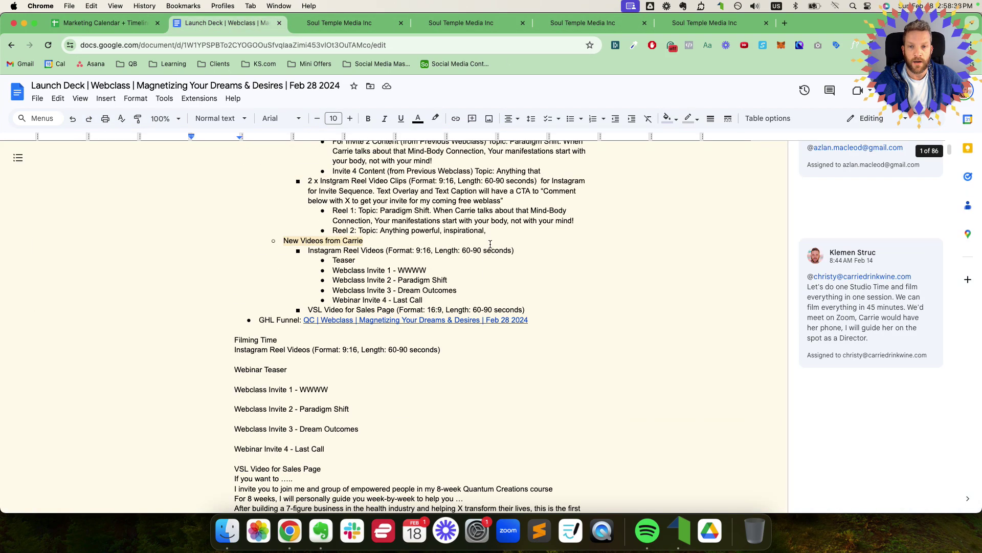
pyautogui.scroll(-6, 490, 244)
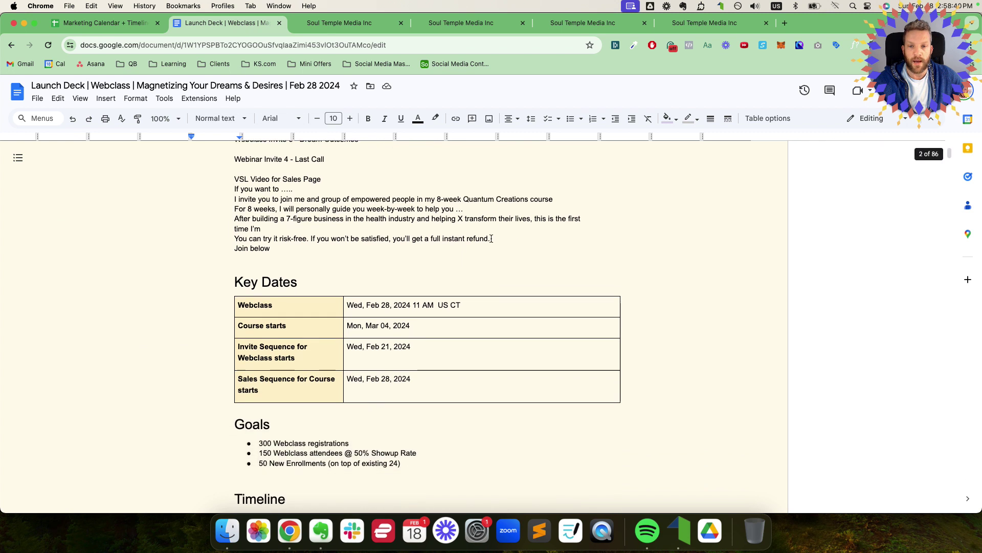
pyautogui.scroll(-1, 491, 238)
pyautogui.moveTo(461, 284); pyautogui.dragTo(347, 287)
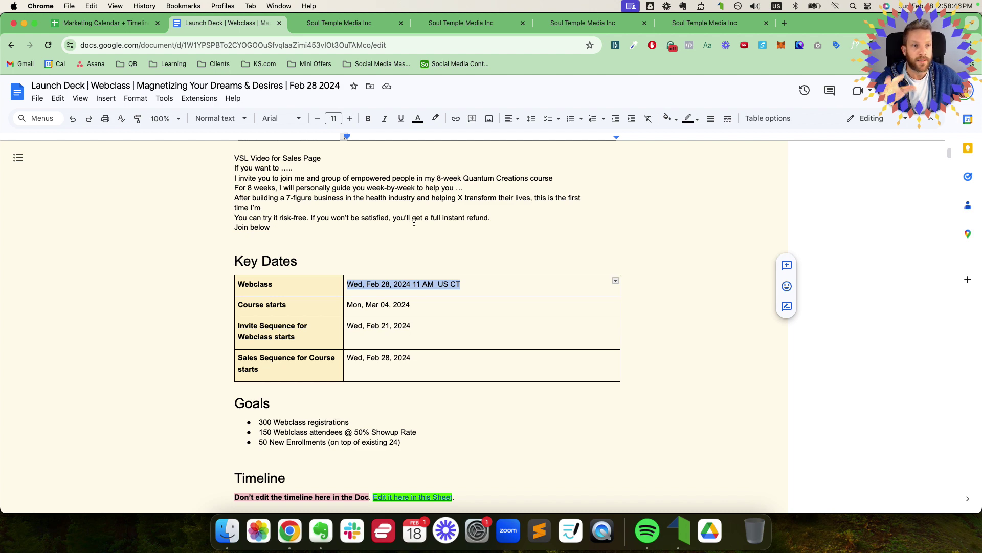
pyautogui.hotkey('ctrl', 'shift', 'Tab')
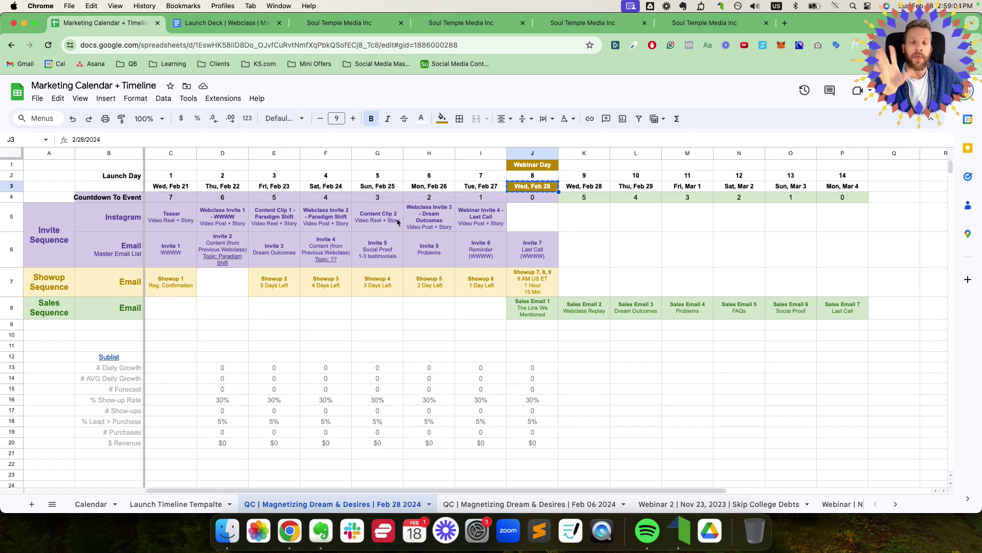
# Step: Select the Webclass date in the Launch Deck's Key Dates table
pyautogui.click(244, 29)
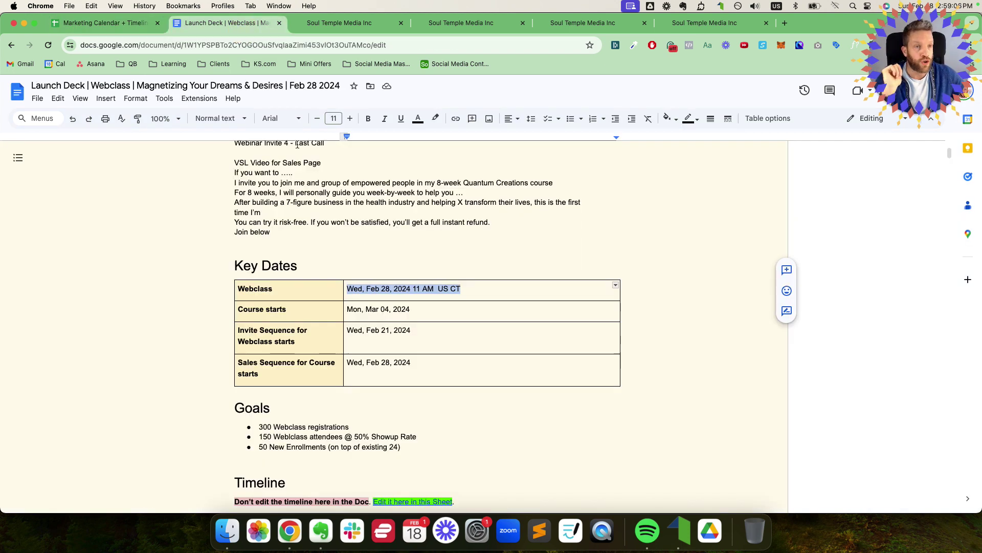
pyautogui.scroll(2, 305, 197)
pyautogui.scroll(-2, 300, 208)
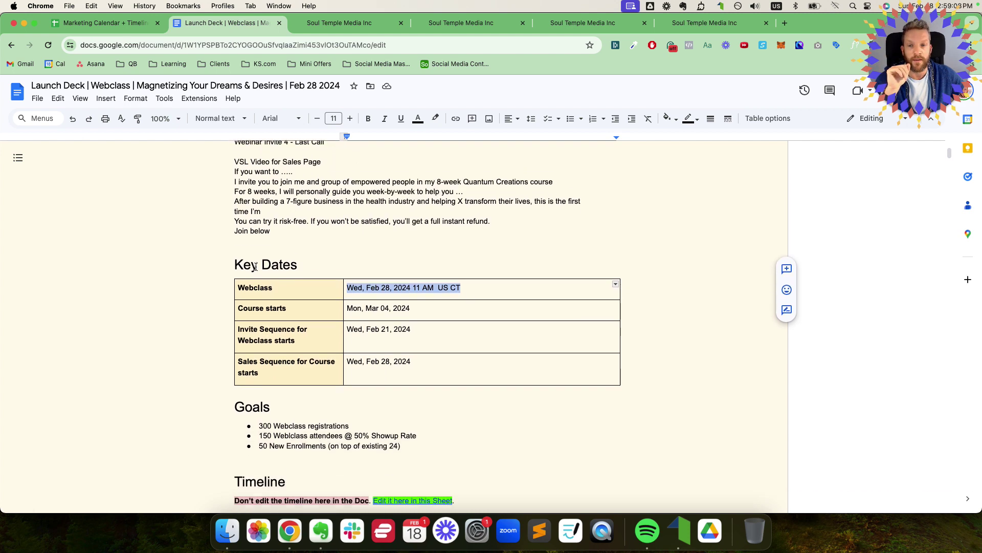
pyautogui.moveTo(235, 257); pyautogui.dragTo(355, 265)
pyautogui.scroll(-6, 287, 380)
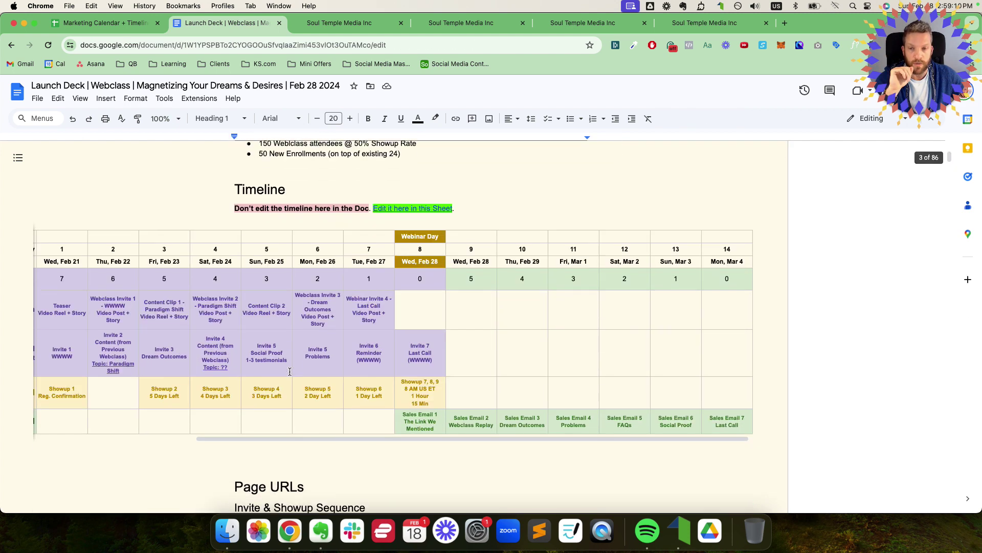
pyautogui.scroll(11, 339, 141)
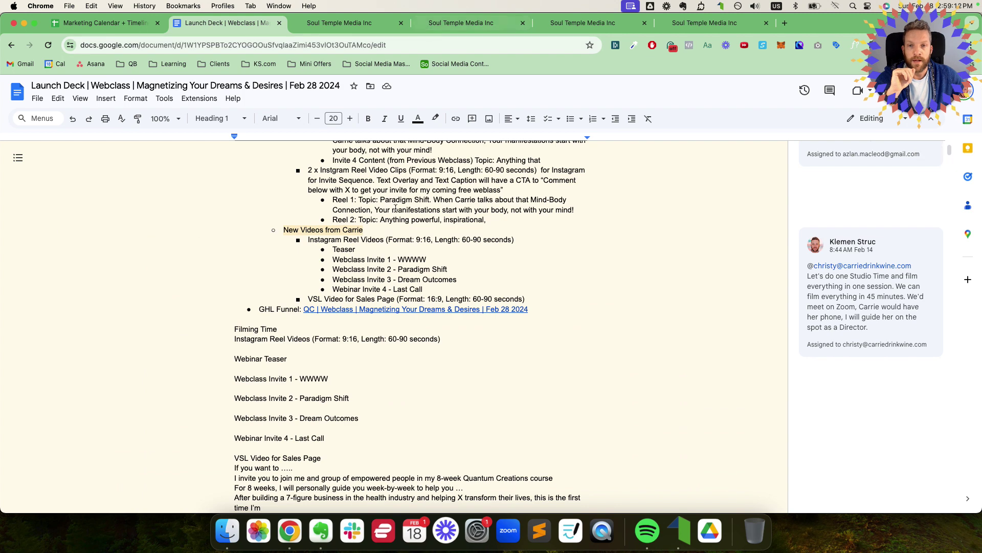
pyautogui.scroll(-6, 449, 285)
pyautogui.moveTo(463, 264); pyautogui.dragTo(344, 263)
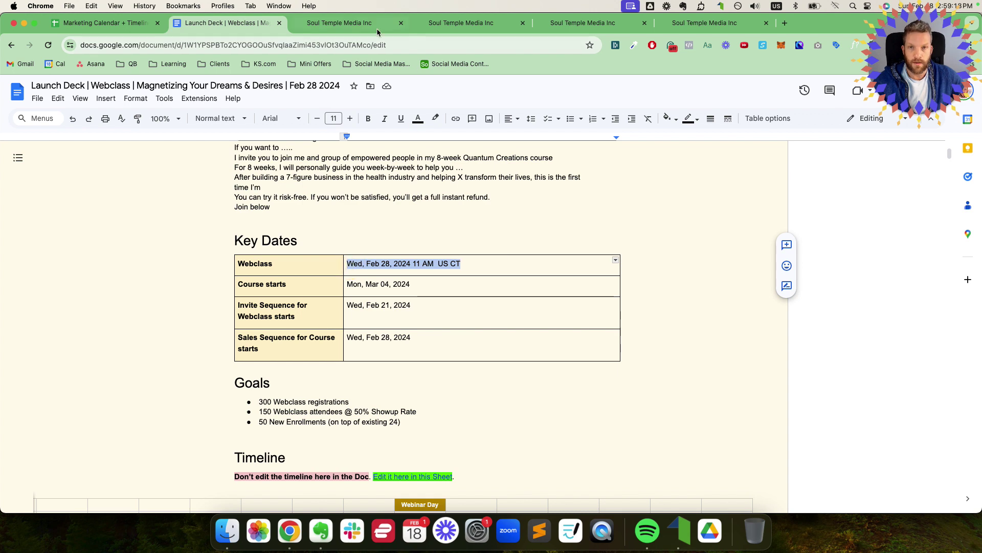
# Step: Paste the webinar date over the duplicate sub headline and make the whole line bold
pyautogui.click(379, 23)
pyautogui.click(459, 26)
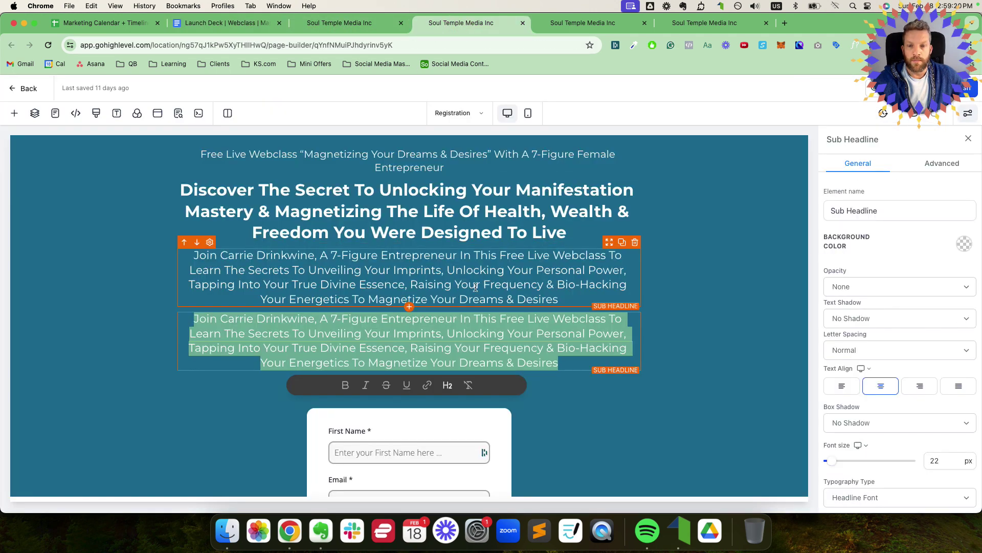
pyautogui.write('Wed, Feb 28, 2024 11AM  US CT')
pyautogui.click(327, 315)
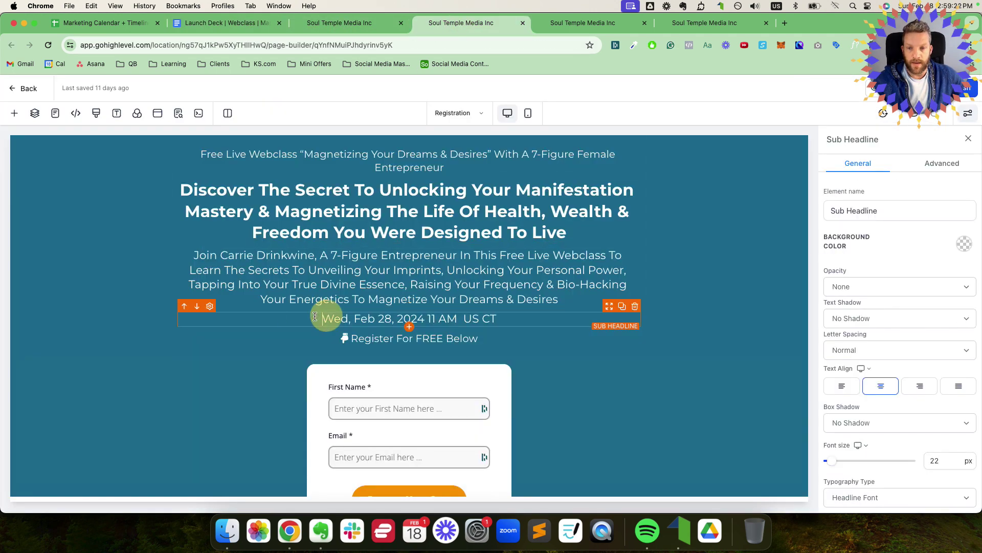
pyautogui.moveTo(303, 318); pyautogui.dragTo(510, 318)
pyautogui.press('super+b')
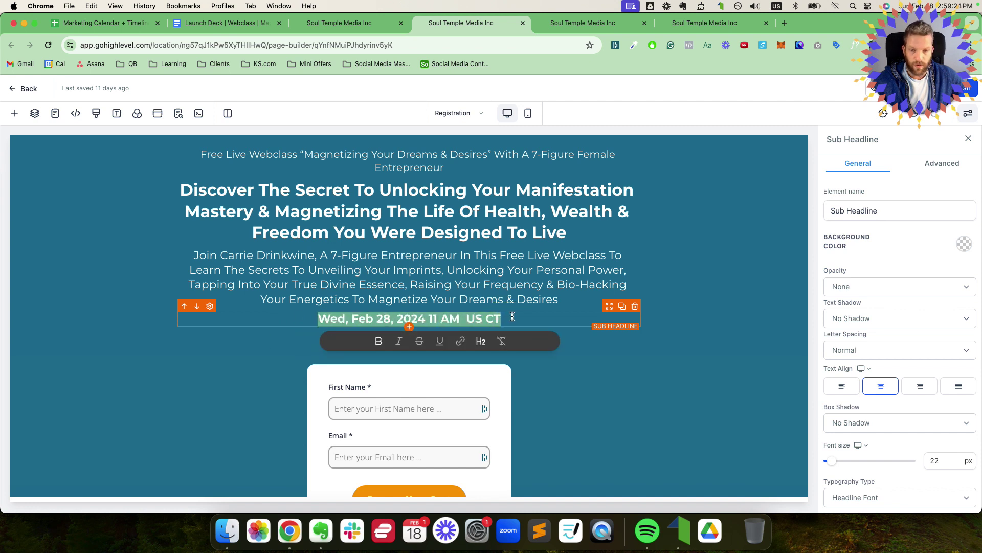
# Step: Add the calendar-day icon before the date and set its icon colour to white
pyautogui.click(211, 312)
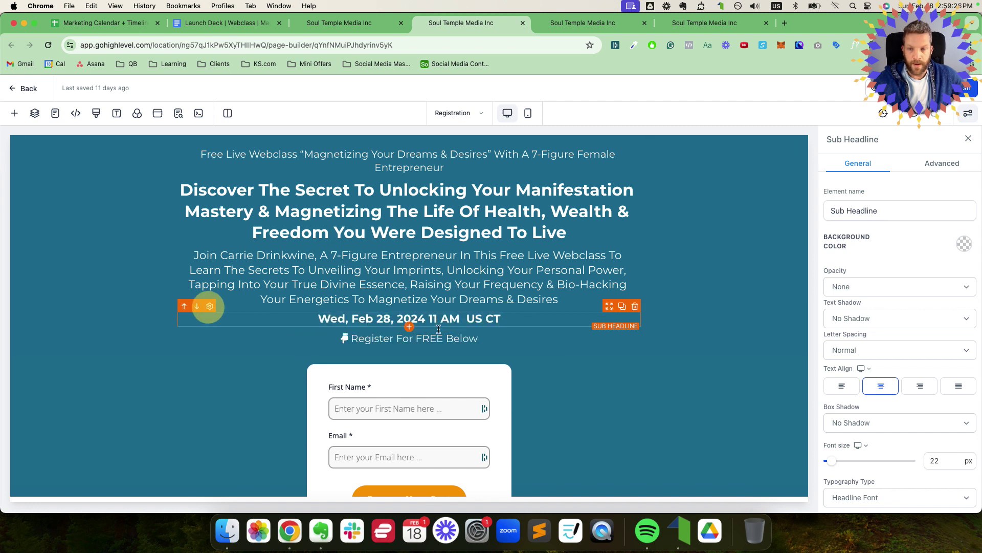
pyautogui.scroll(-5, 907, 368)
pyautogui.click(880, 310)
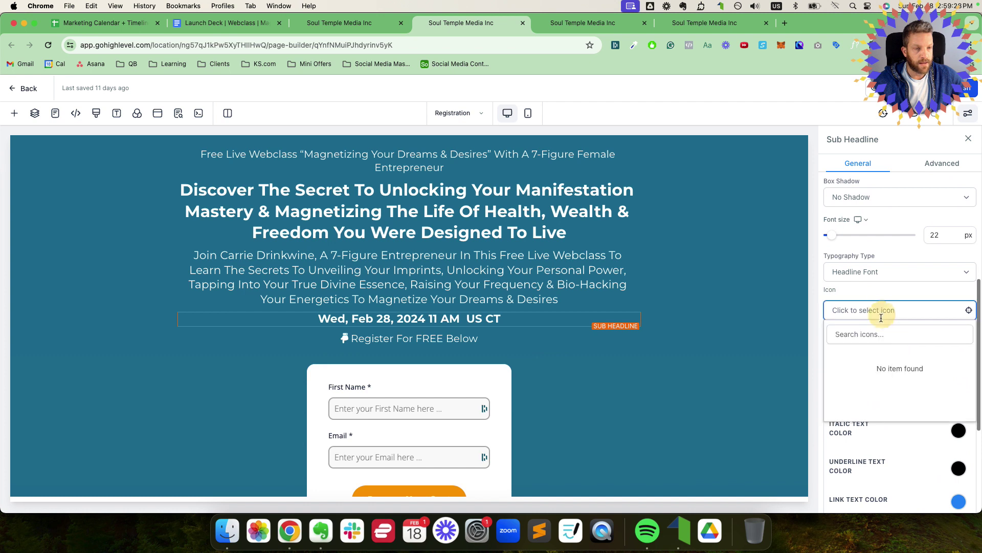
pyautogui.write('cale')
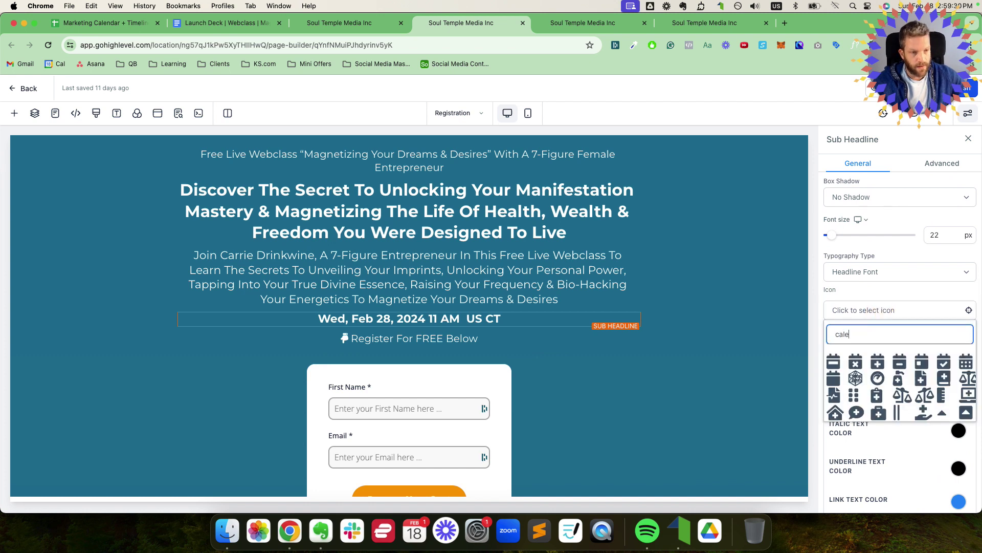
pyautogui.click(926, 362)
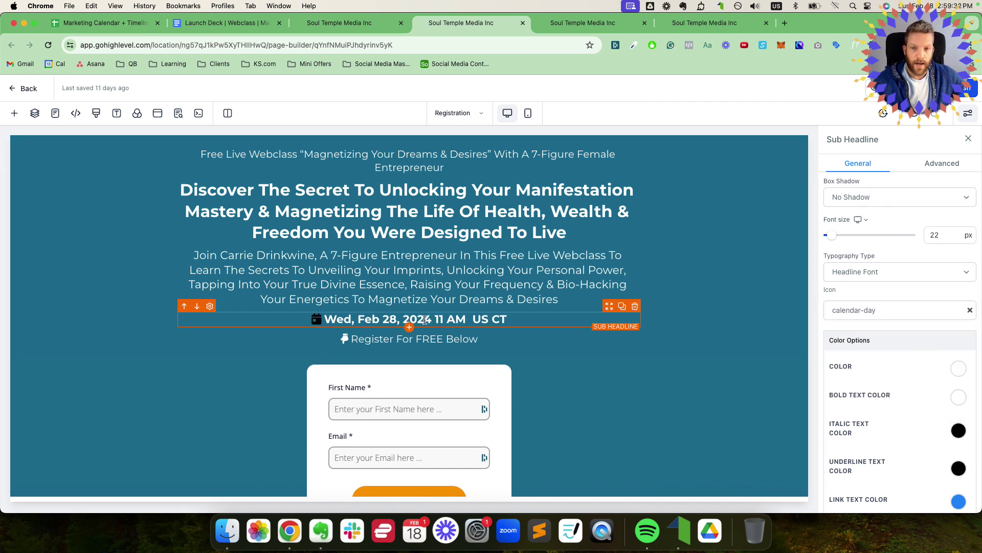
pyautogui.scroll(-3, 846, 368)
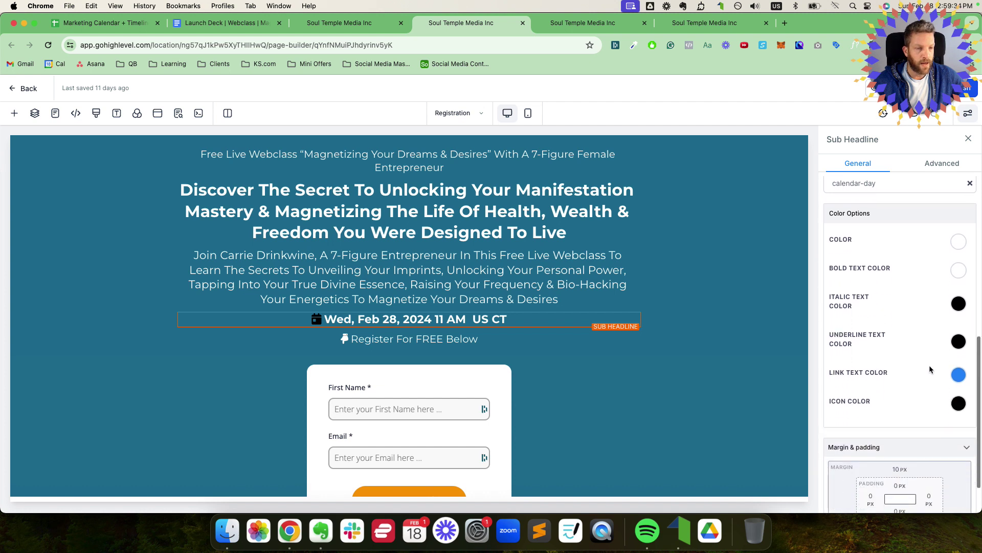
pyautogui.click(958, 403)
pyautogui.click(875, 426)
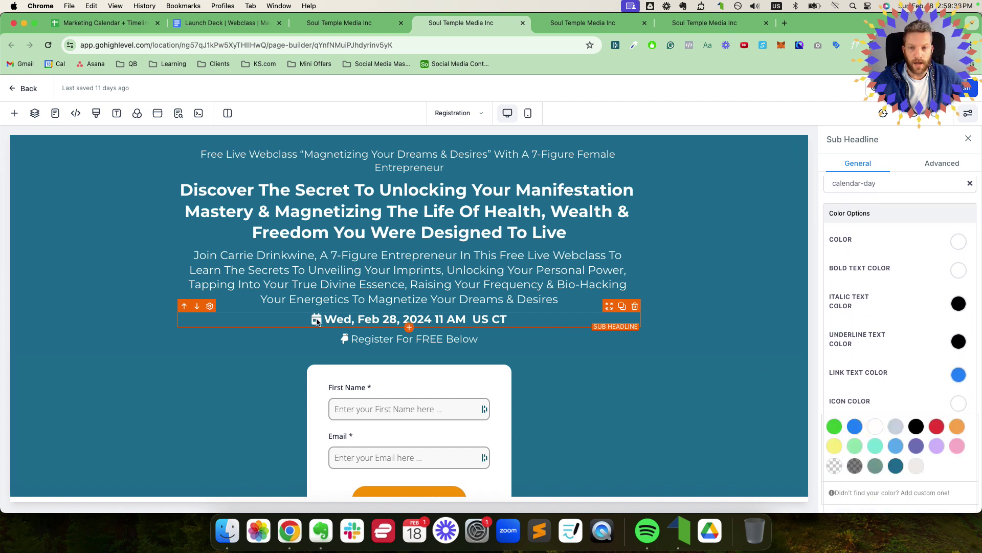
pyautogui.click(863, 71)
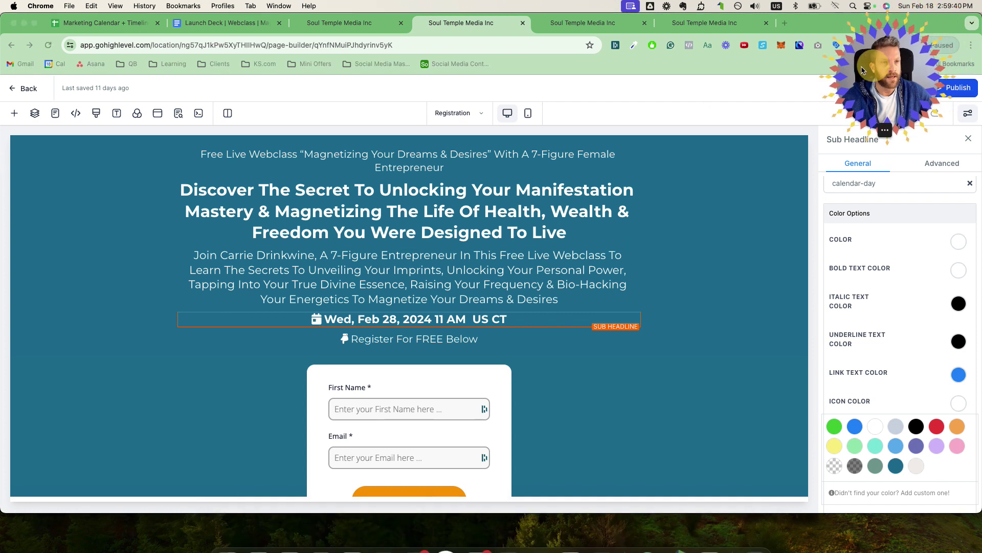
# Step: Publish the Registration page and save its SEO title and description
pyautogui.click(955, 88)
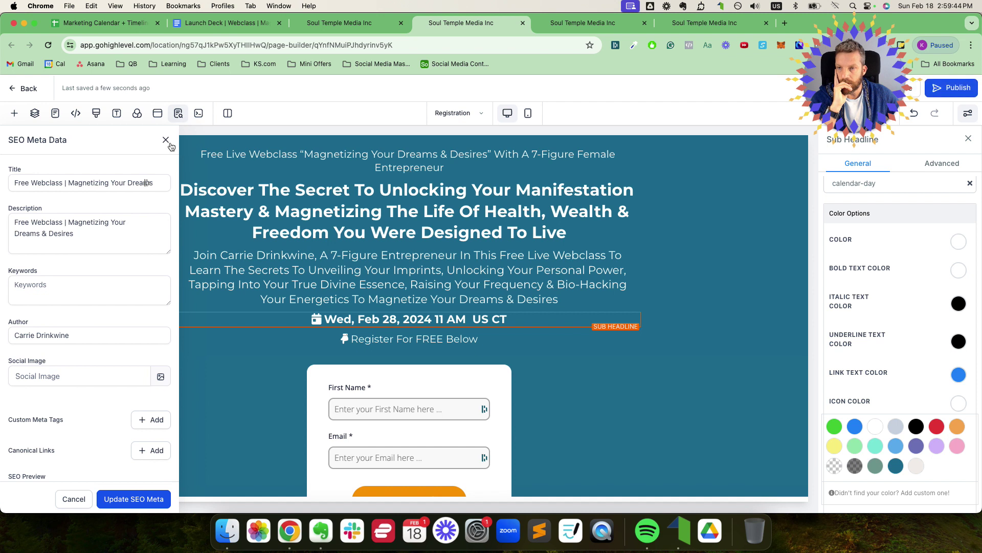
pyautogui.click(81, 235)
pyautogui.doubleClick(81, 235)
pyautogui.tripleClick(81, 236)
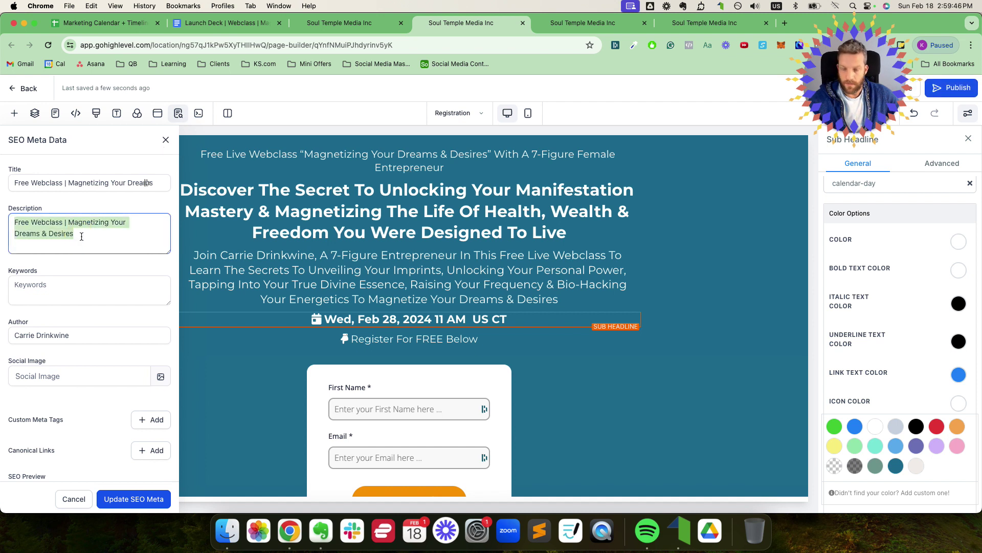
pyautogui.tripleClick(70, 183)
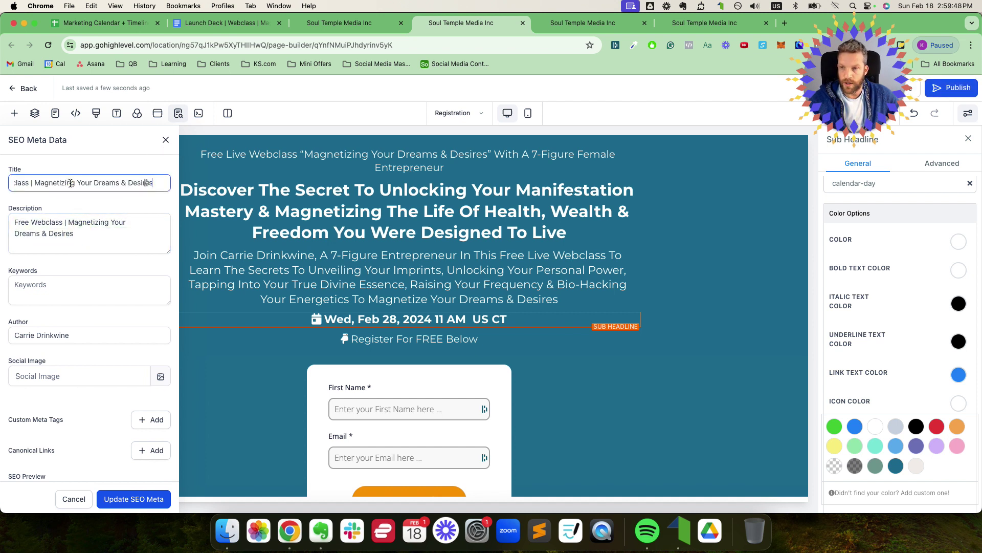
pyautogui.click(115, 496)
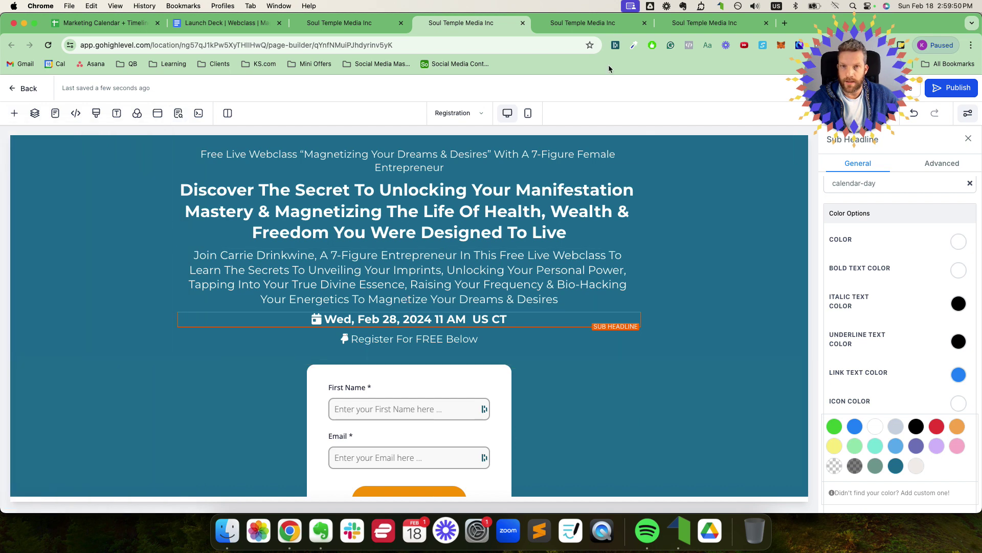
# Step: Review and save the Registration Complete page's SEO title and description
pyautogui.hotkey('ctrl', 'Tab')
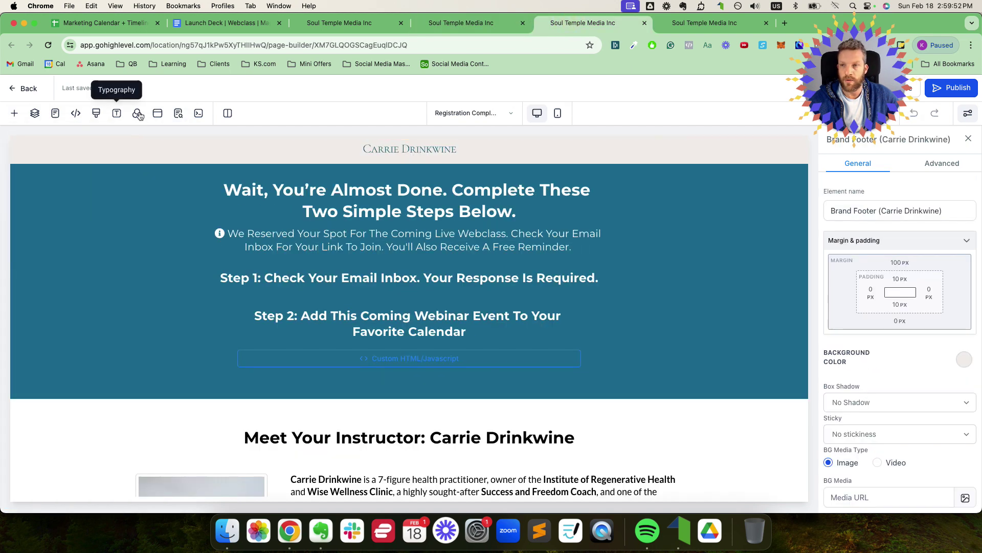
pyautogui.click(179, 114)
pyautogui.click(101, 182)
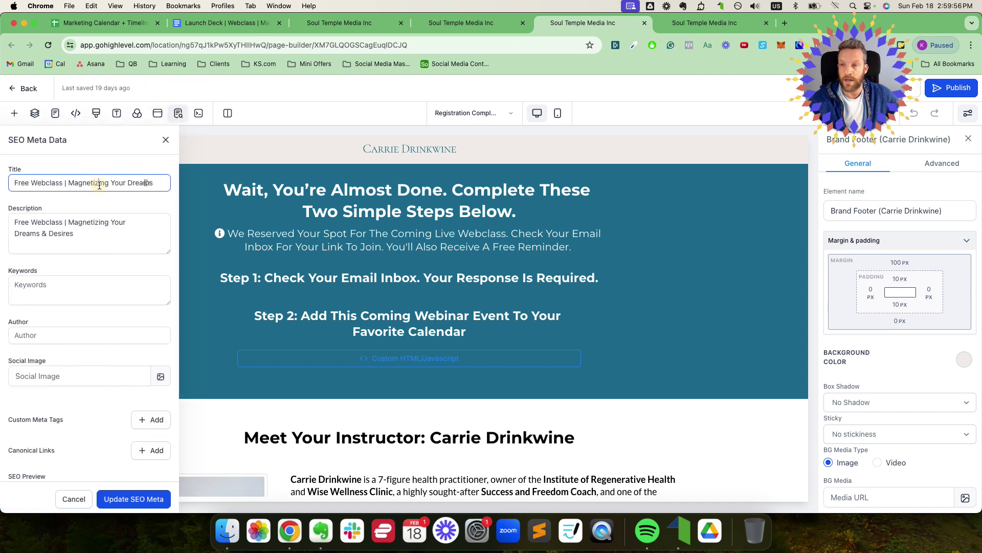
pyautogui.click(83, 223)
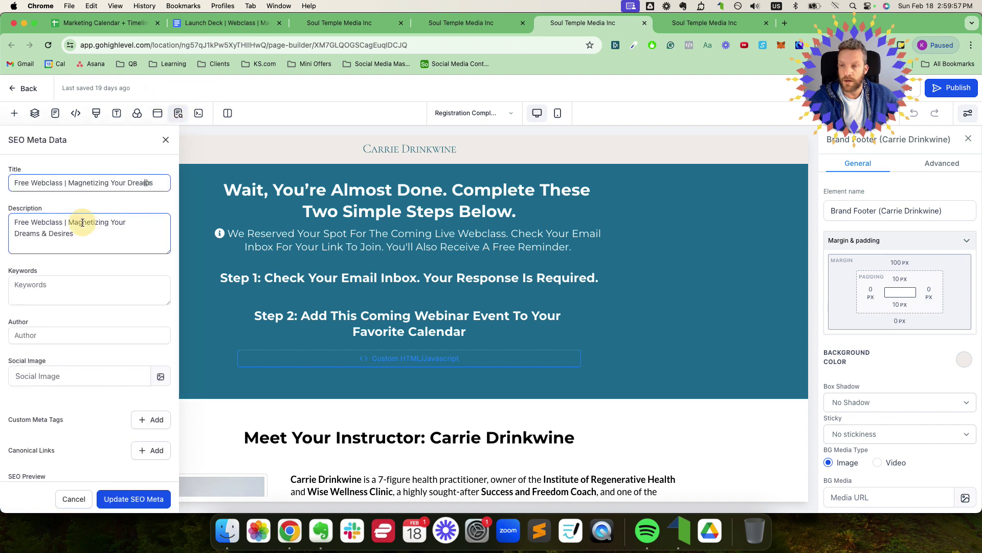
pyautogui.click(131, 499)
pyautogui.click(476, 24)
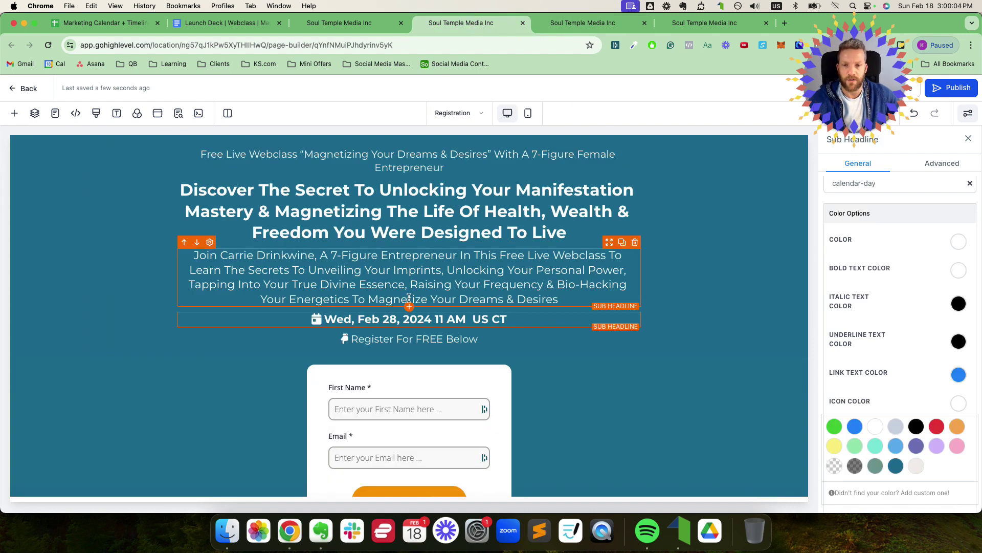
# Step: In the mobile layout, set the date sub headline's font size to 20 px
pyautogui.click(528, 113)
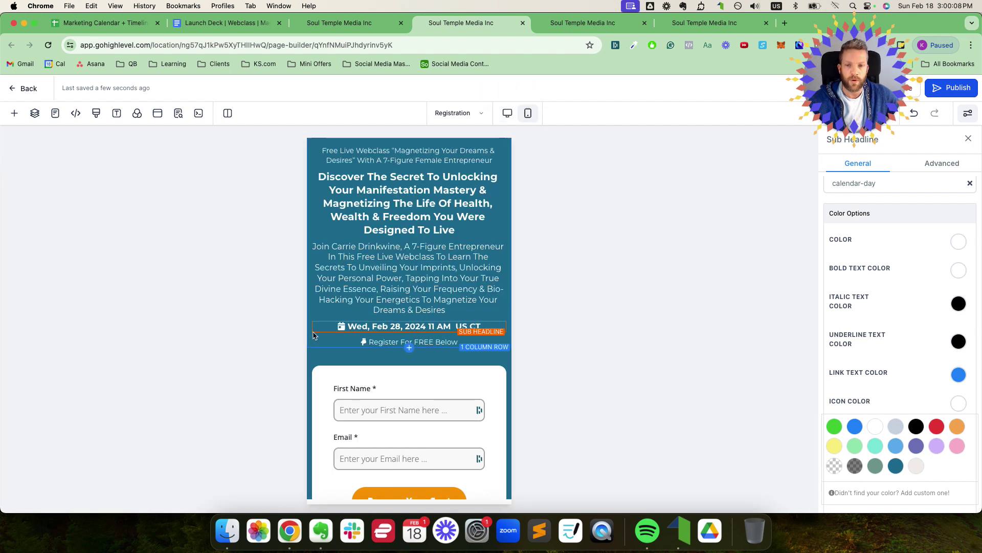
pyautogui.scroll(-3, 903, 349)
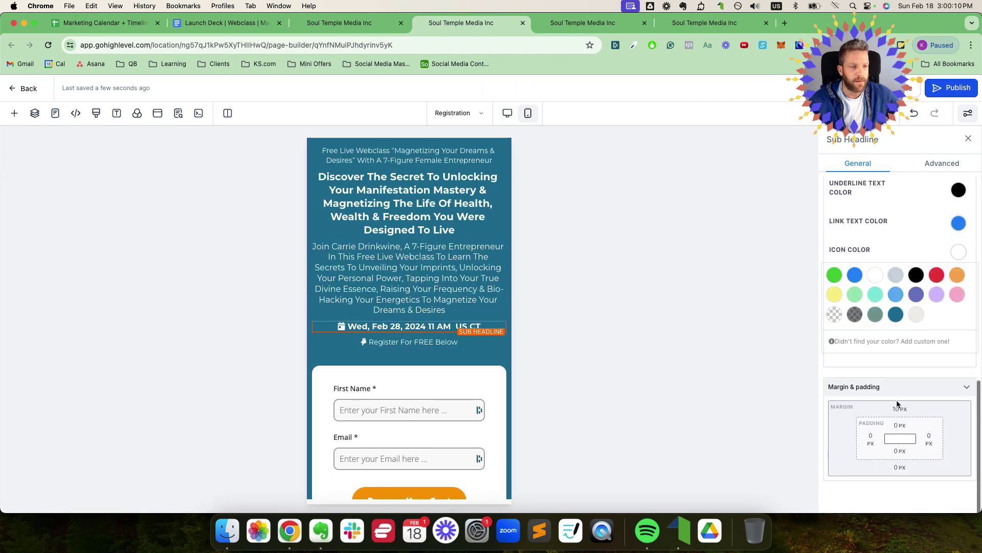
pyautogui.scroll(10, 902, 399)
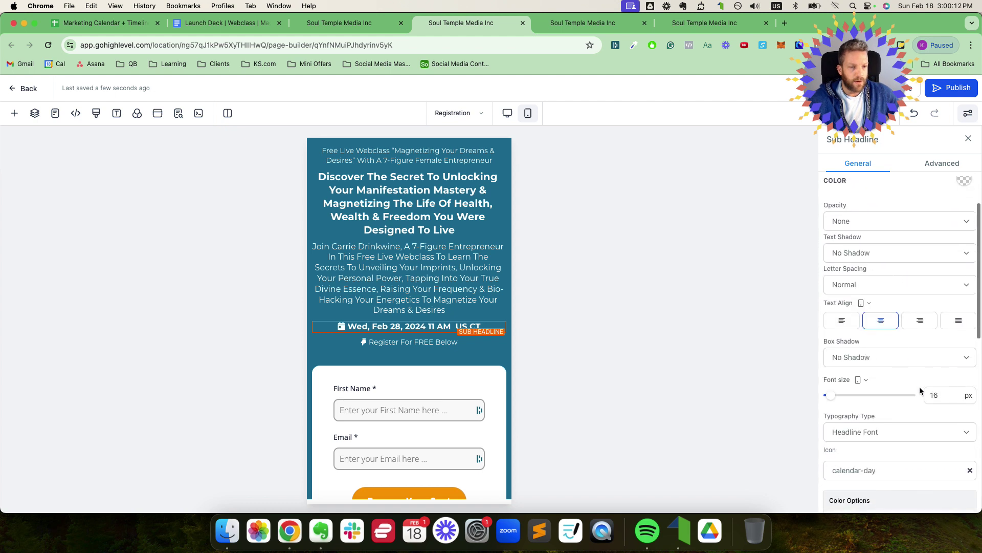
pyautogui.click(938, 396)
pyautogui.write('20')
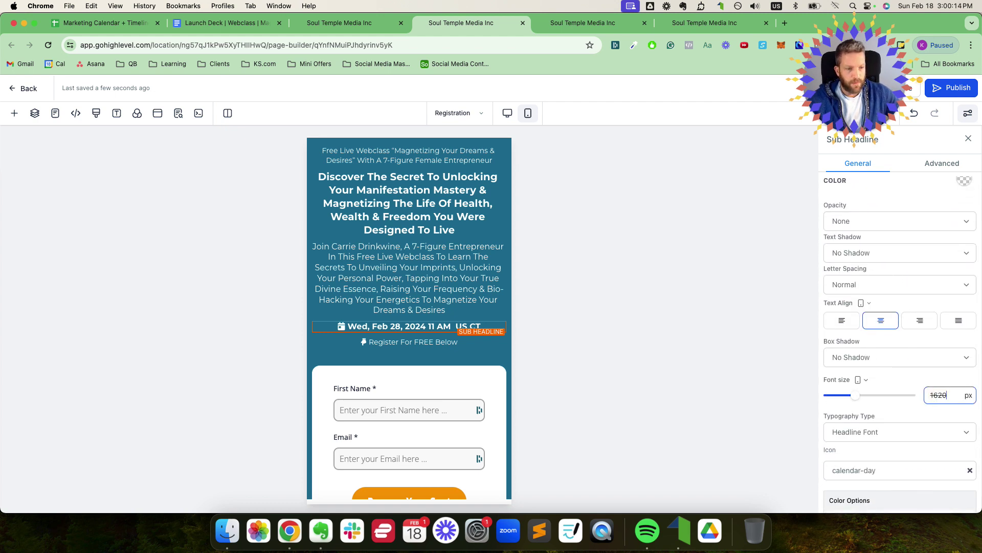
pyautogui.doubleClick(939, 395)
pyautogui.write('20')
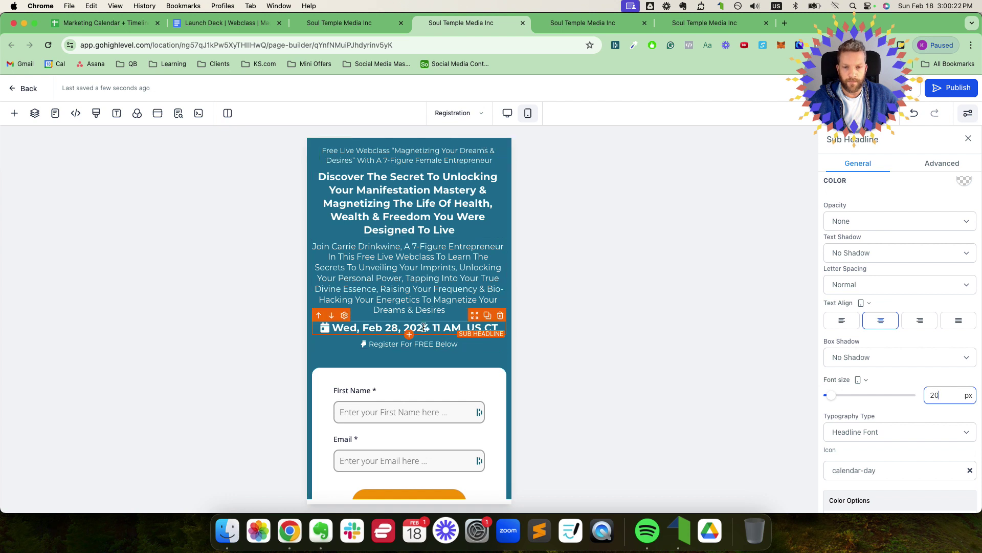
pyautogui.doubleClick(423, 326)
pyautogui.click(443, 328)
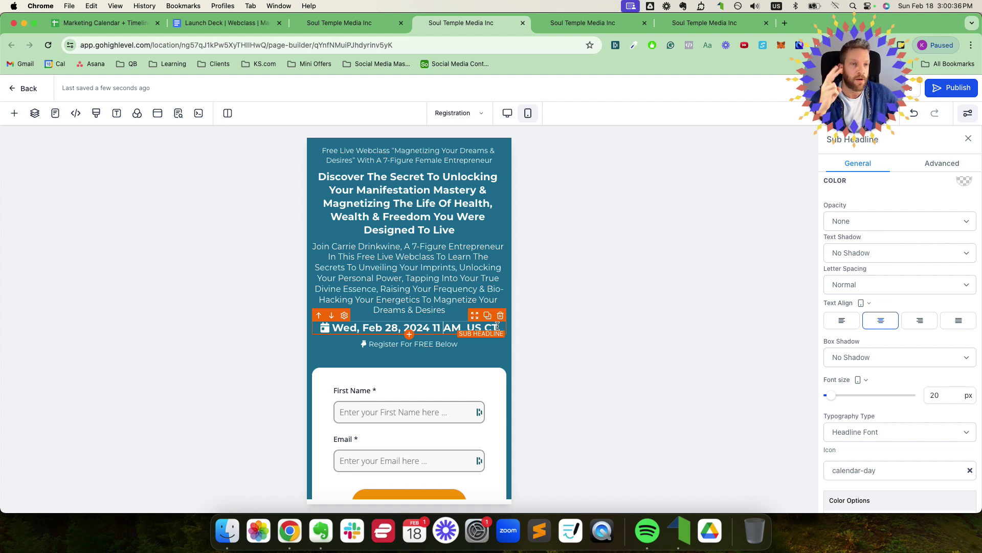
# Step: Change the date line's time from 11 AM to 12 PM and the zone from CT to ET
pyautogui.click(443, 328)
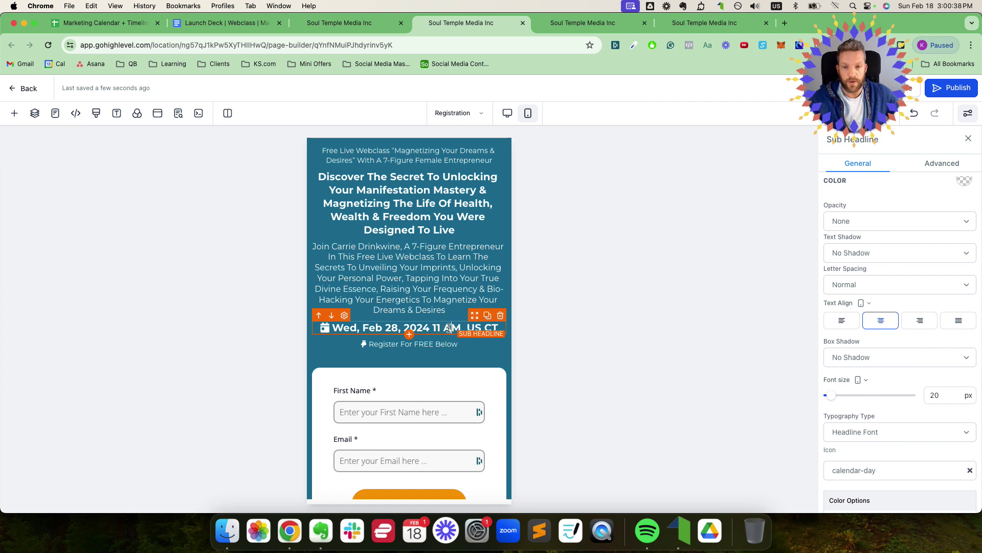
pyautogui.doubleClick(437, 327)
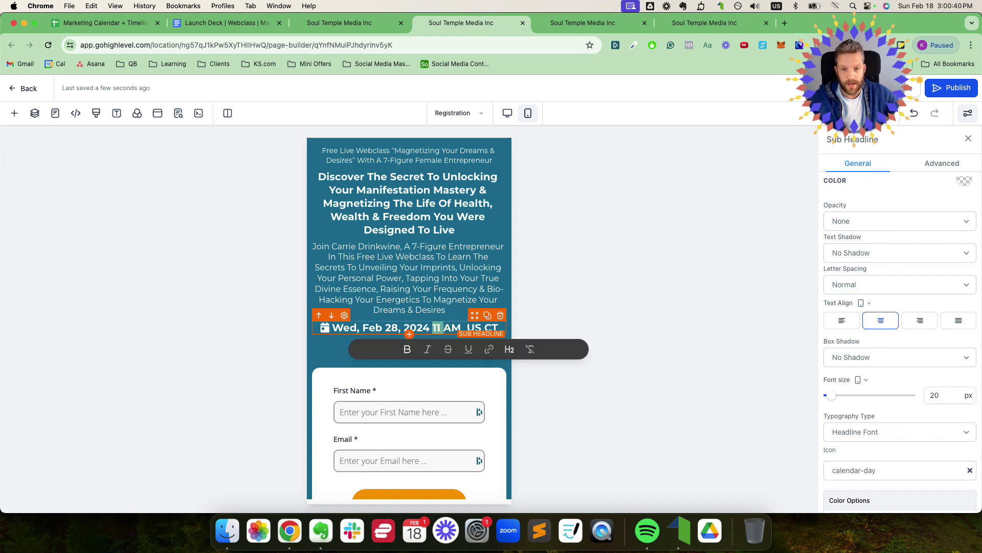
pyautogui.write('12 PM')
pyautogui.hotkey('shift', 'Right')
pyautogui.hotkey('shift', 'Right')
pyautogui.hotkey('shift', 'Right')
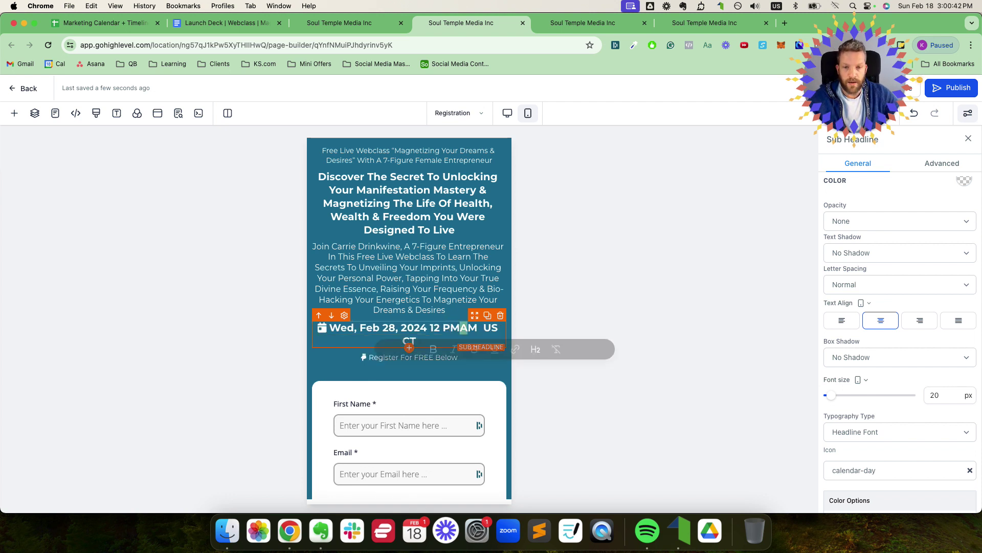
pyautogui.press('BackSpace')
pyautogui.press('Delete')
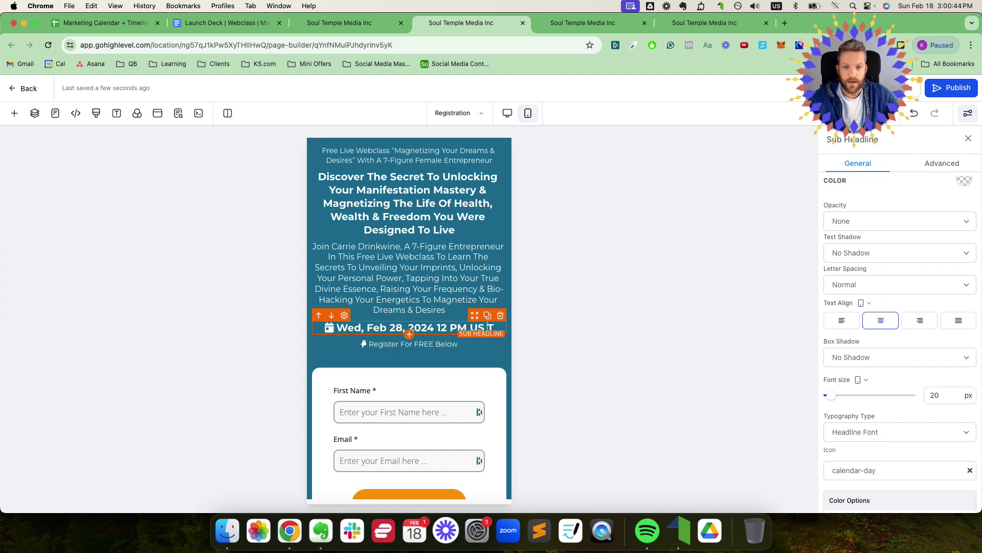
pyautogui.write('E')
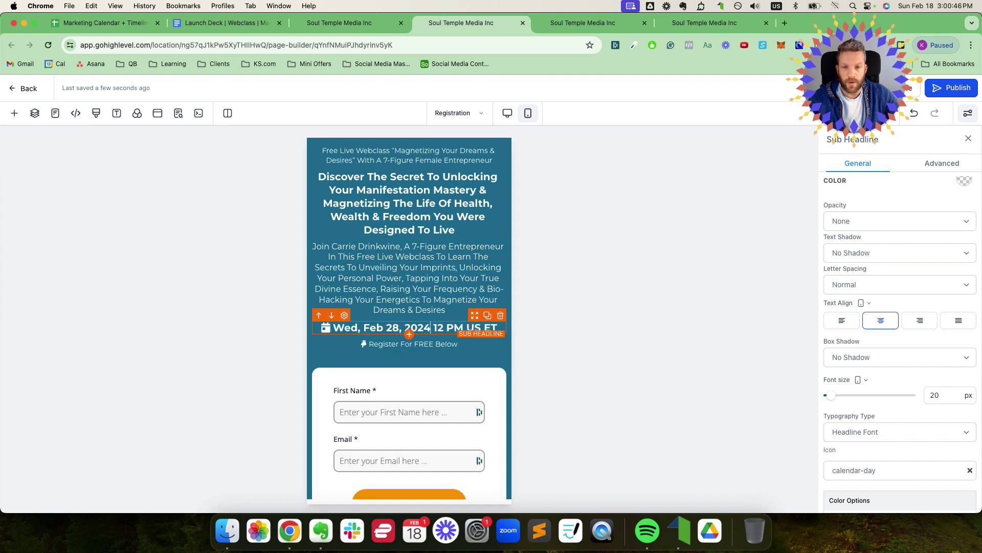
# Step: Remove the year and spell out Eastern Time: 'Wed, Feb 28, 12 PM US Eastern Time'
pyautogui.press('BackSpace')
pyautogui.press('BackSpace')
pyautogui.press('BackSpace')
pyautogui.press('BackSpace')
pyautogui.press('BackSpace')
pyautogui.press('BackSpace')
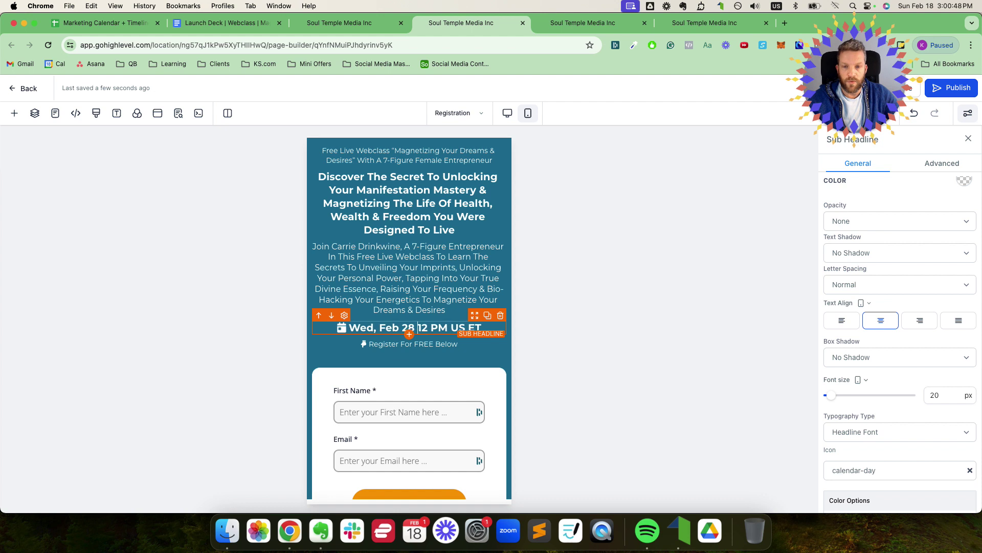
pyautogui.write(',')
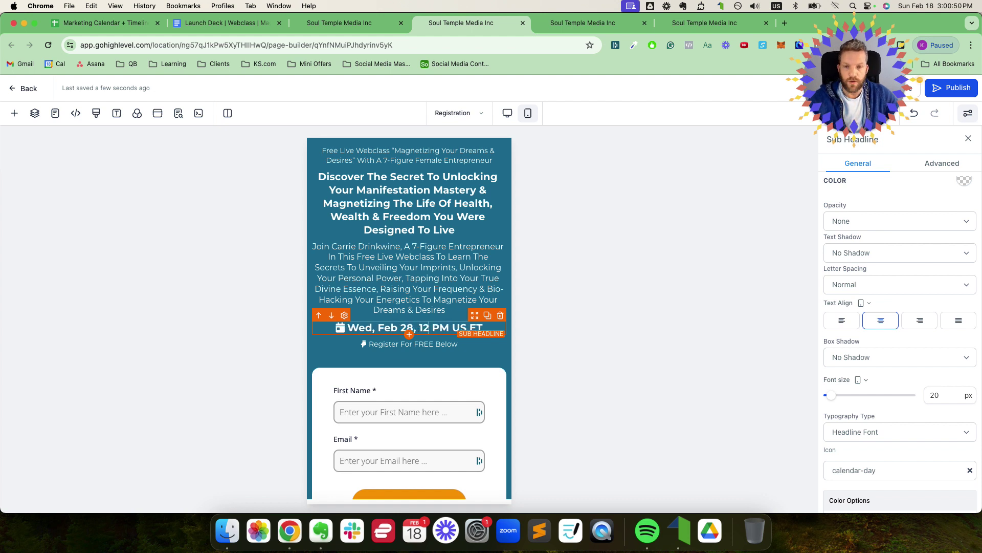
pyautogui.press('BackSpace')
pyautogui.write('astern')
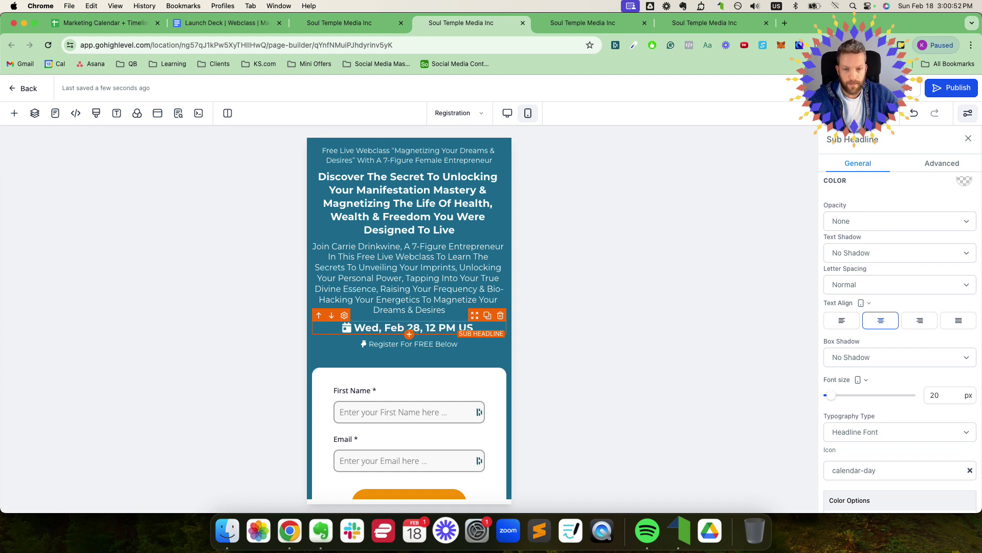
pyautogui.write(' Time')
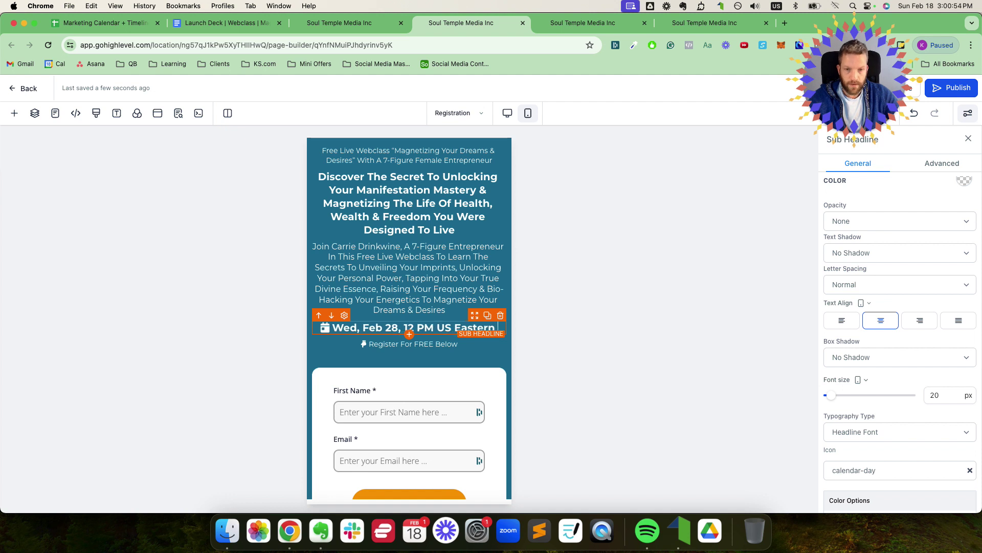
pyautogui.press('super+a')
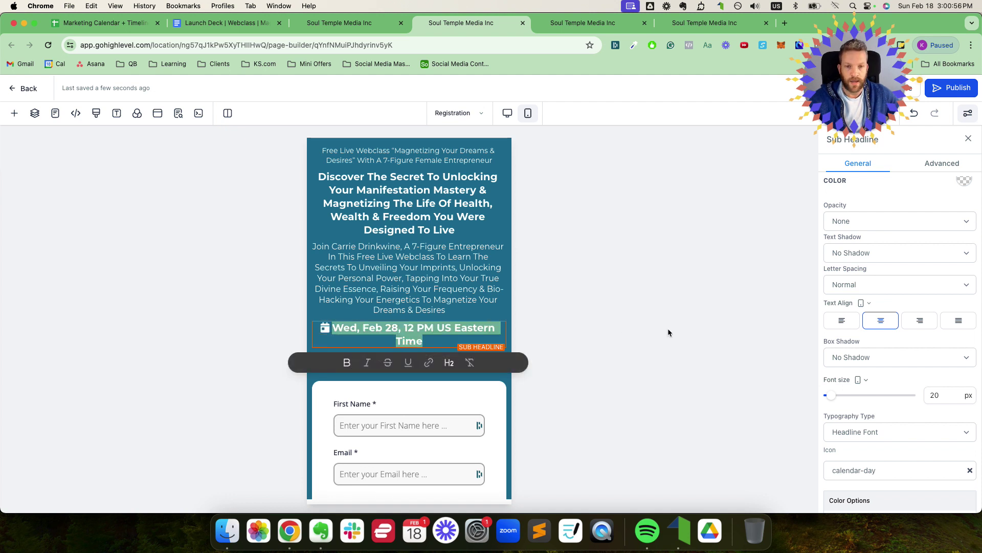
pyautogui.doubleClick(934, 395)
# Step: Set the date line's font size to 18 px on mobile and 26 px on desktop
pyautogui.write('18')
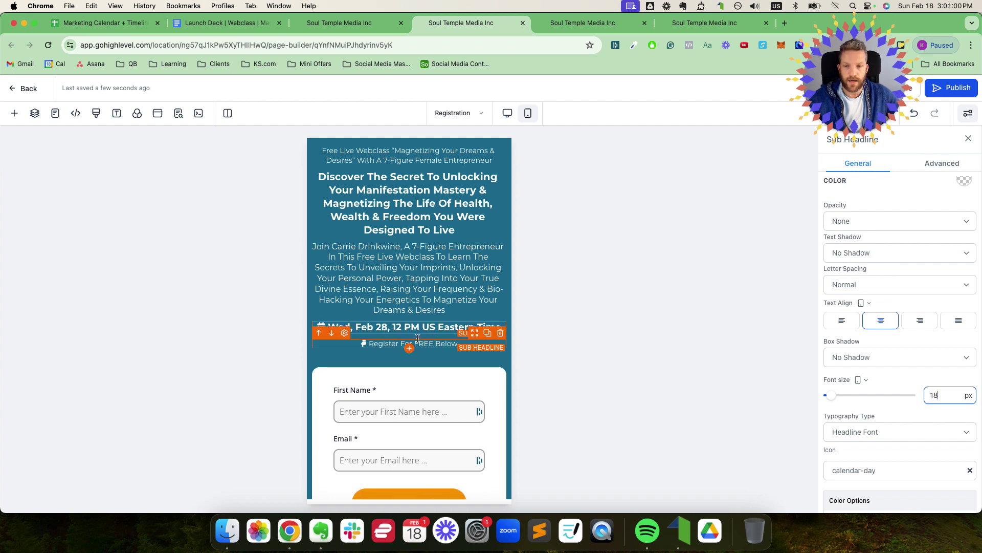
pyautogui.click(507, 113)
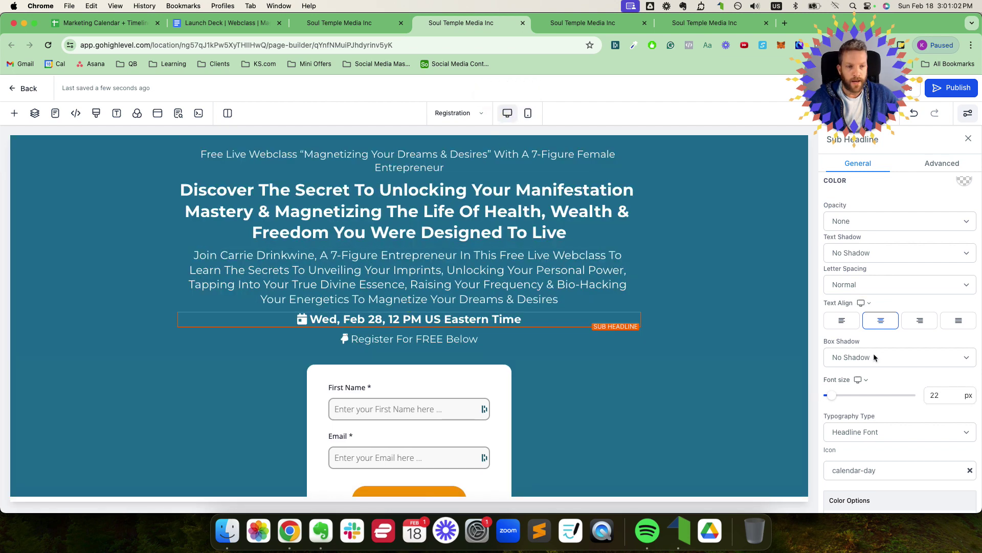
pyautogui.doubleClick(955, 395)
pyautogui.write('26')
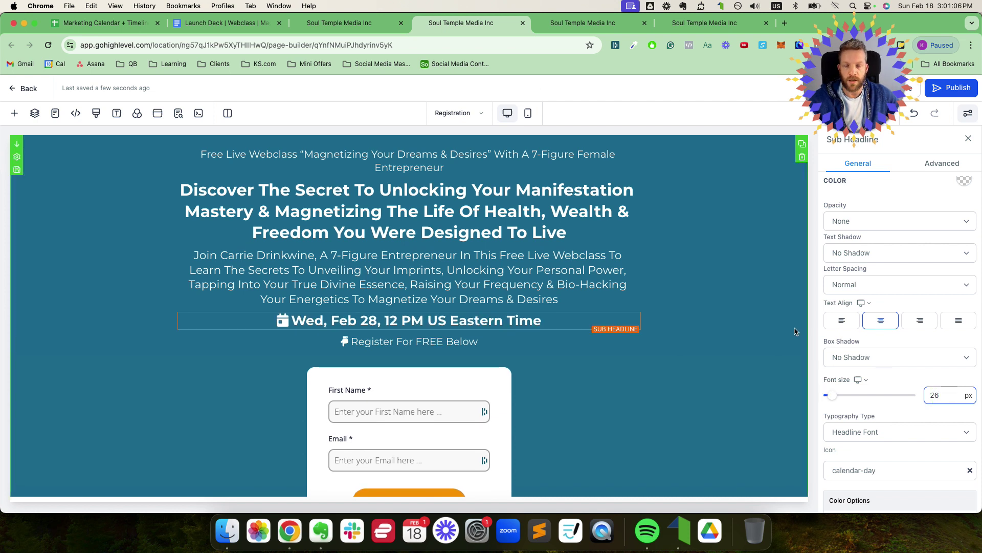
# Step: Publish the updated registration page and review it
pyautogui.click(945, 90)
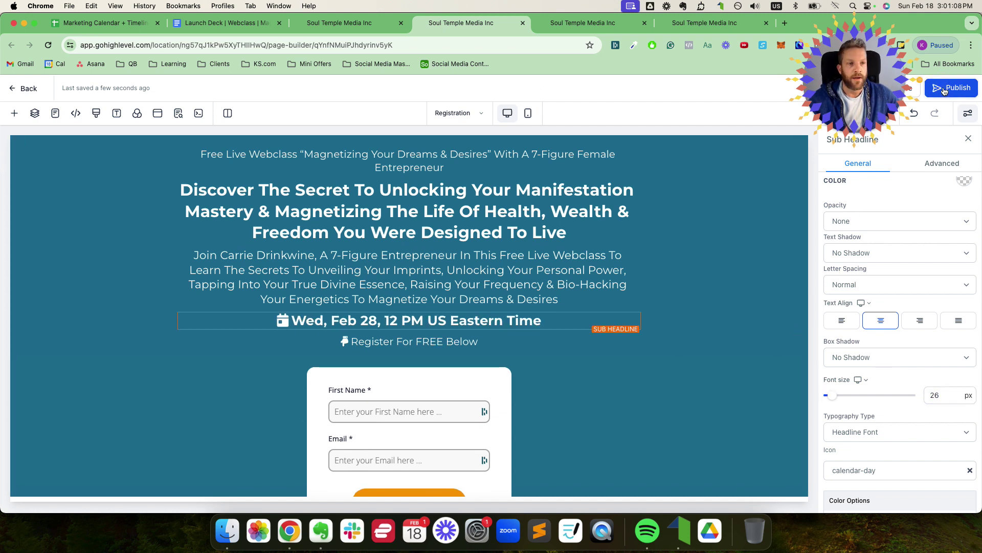
pyautogui.scroll(-10, 406, 225)
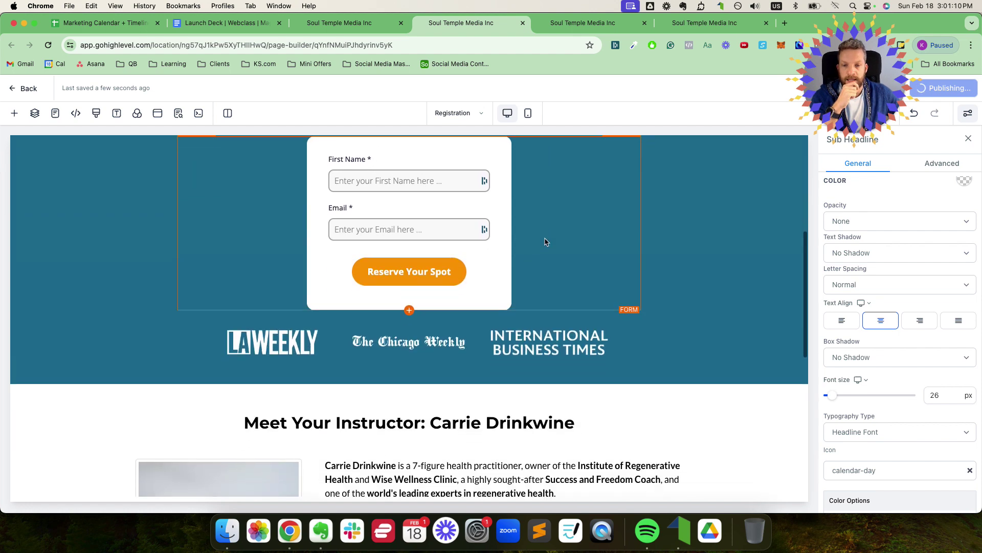
pyautogui.scroll(-2, 545, 242)
pyautogui.scroll(10, 546, 240)
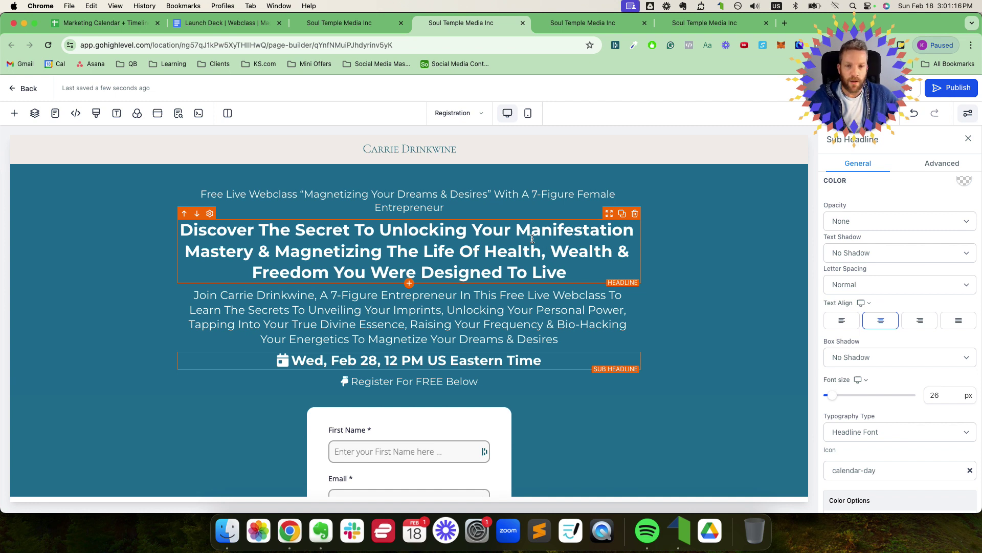
pyautogui.scroll(-1, 532, 239)
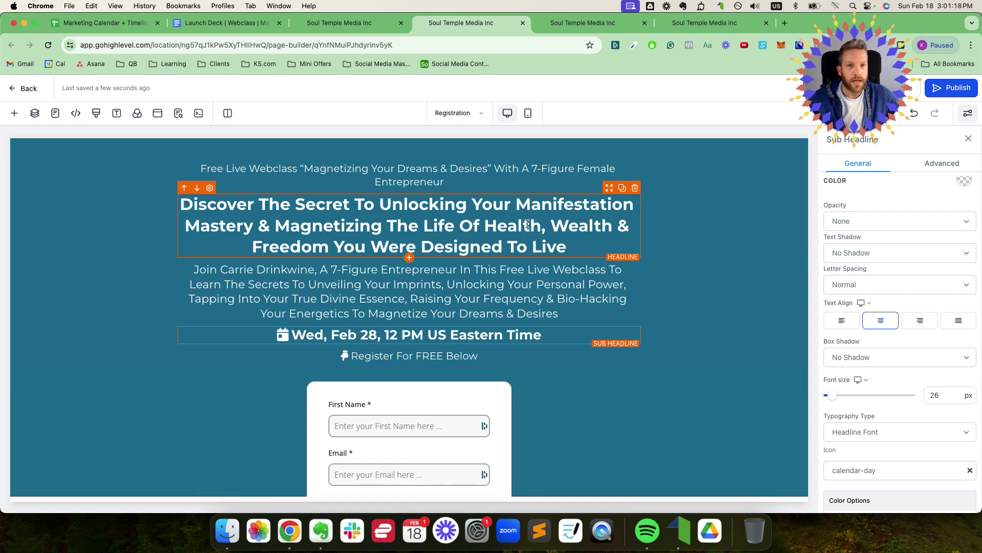
pyautogui.click(358, 22)
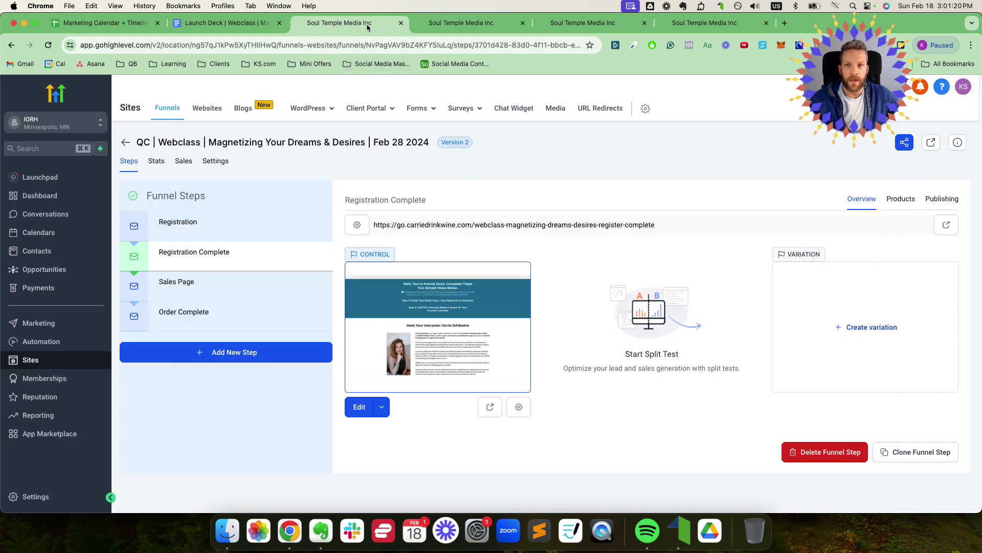
# Step: Open the Registration step and view the funnel Stats: 442 views and 310 opt-ins
pyautogui.click(225, 228)
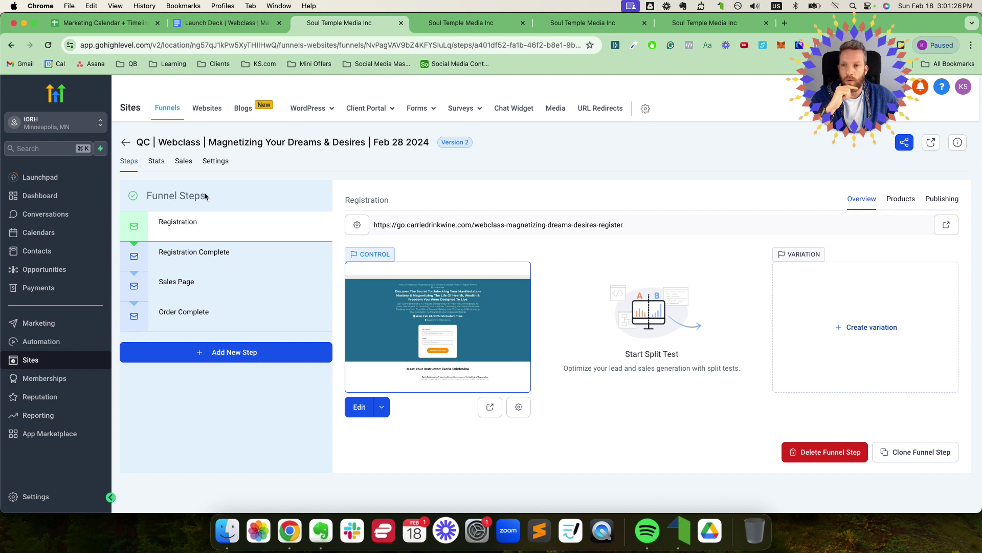
pyautogui.click(157, 162)
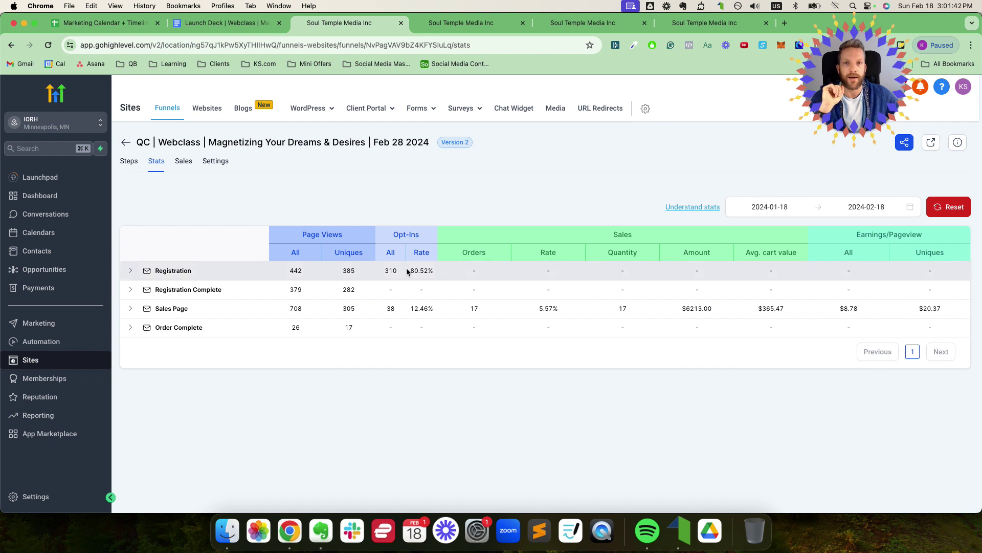
# Step: Highlight the Registration step's 80.52% opt-in rate, then return to the registration page editor
pyautogui.moveTo(412, 270); pyautogui.dragTo(439, 273)
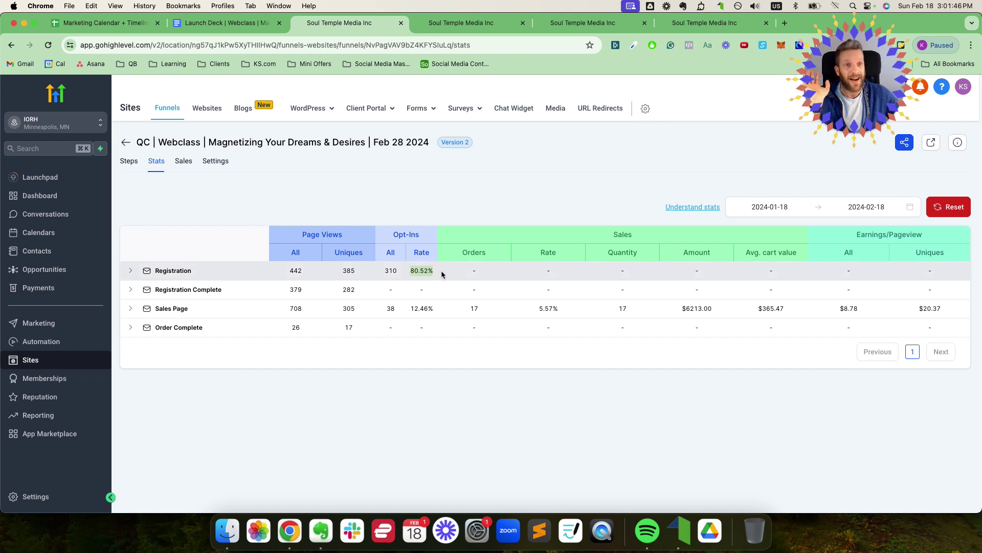
pyautogui.click(412, 271)
pyautogui.moveTo(412, 271); pyautogui.dragTo(434, 272)
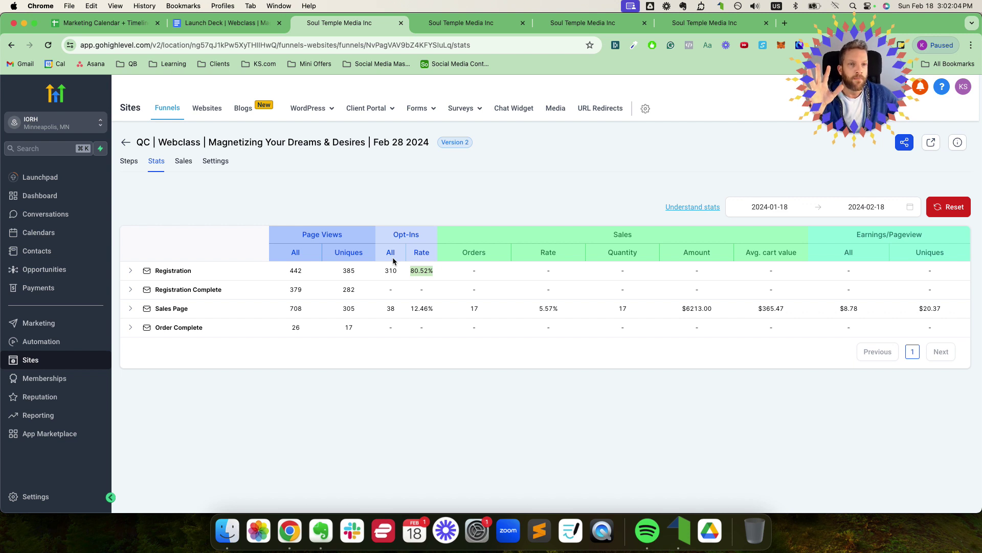
pyautogui.click(424, 270)
pyautogui.moveTo(411, 271); pyautogui.dragTo(433, 271)
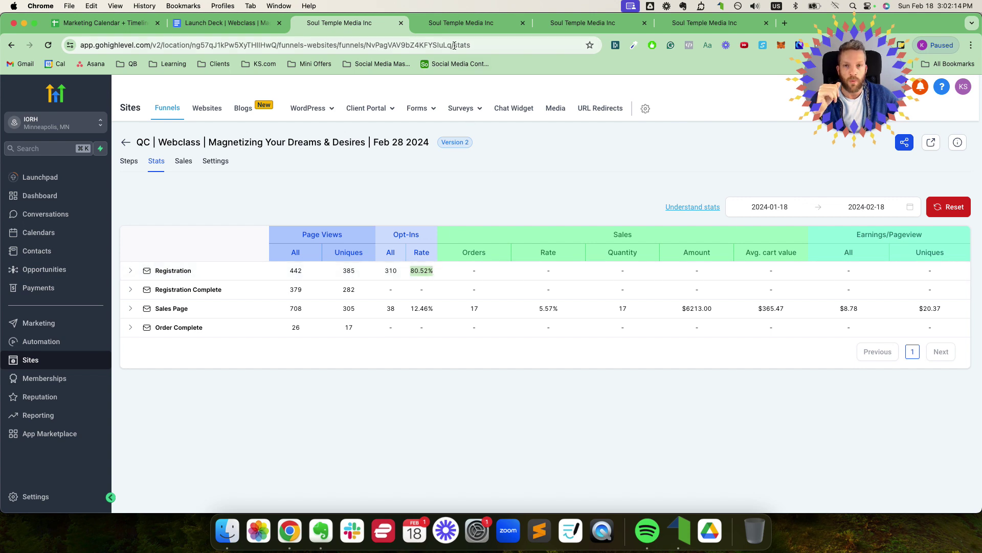
pyautogui.click(458, 23)
pyautogui.scroll(-5, 478, 182)
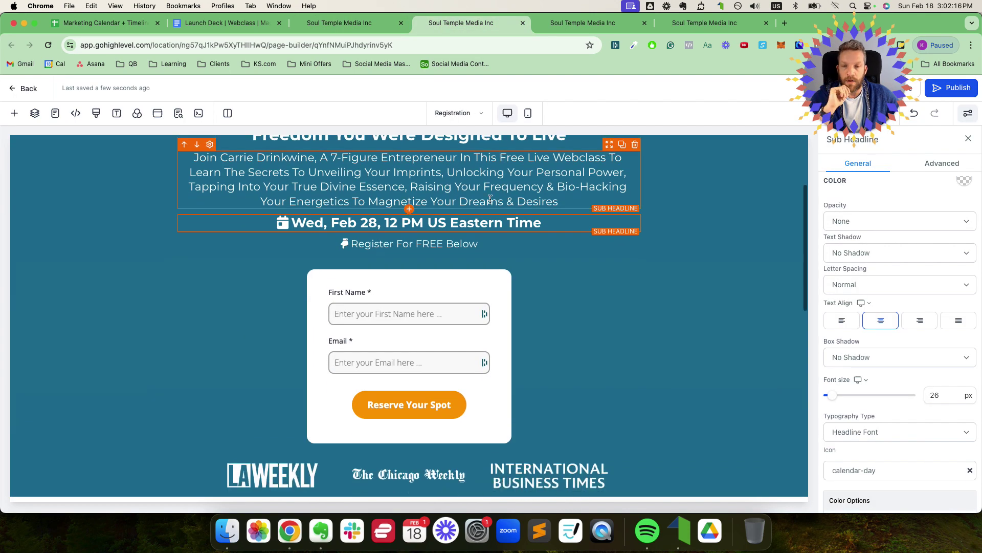
pyautogui.click(428, 308)
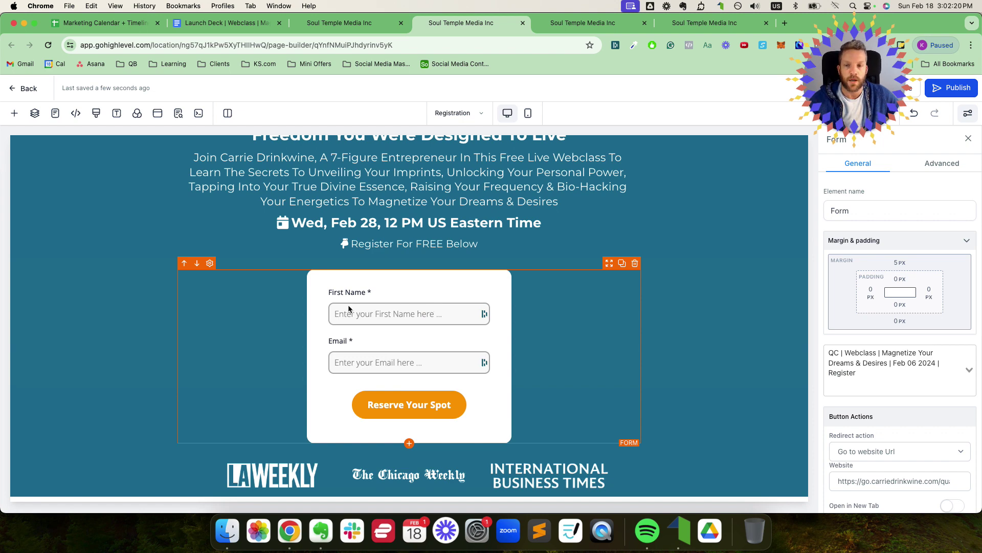
pyautogui.scroll(5, 224, 271)
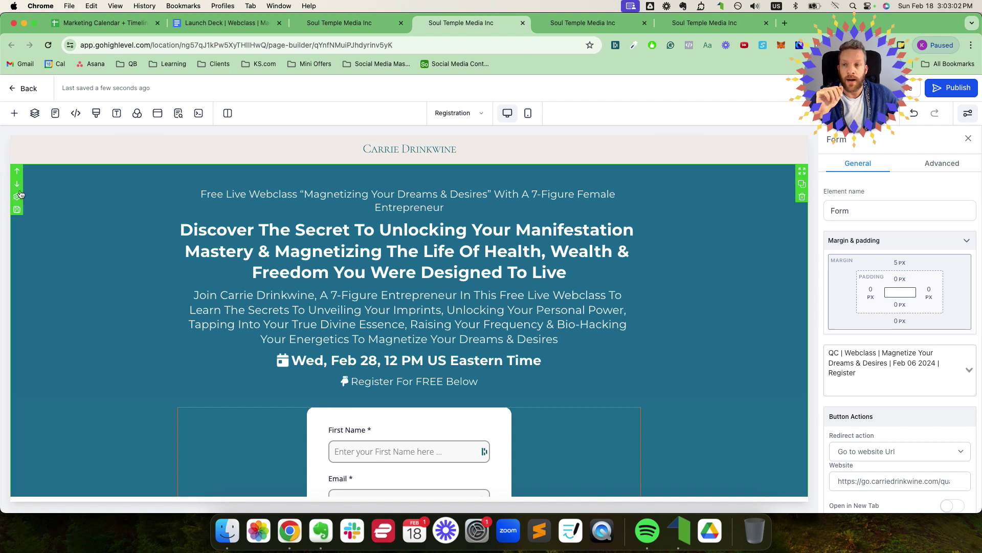
pyautogui.click(17, 201)
pyautogui.scroll(-4, 406, 252)
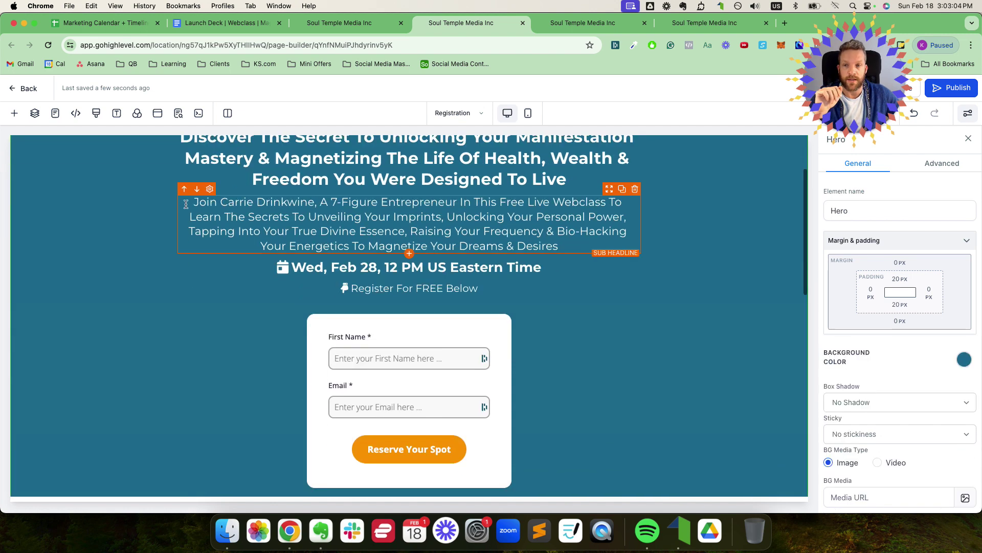
pyautogui.scroll(3, 76, 203)
pyautogui.scroll(1, 75, 203)
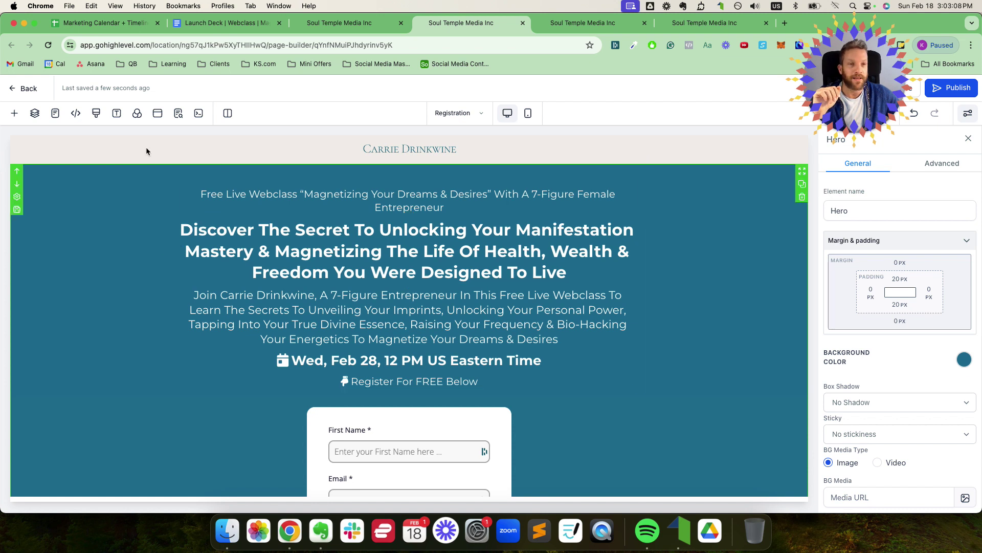
# Step: Expand the page layers down to the Hero row's top Sub Headline element
pyautogui.click(35, 115)
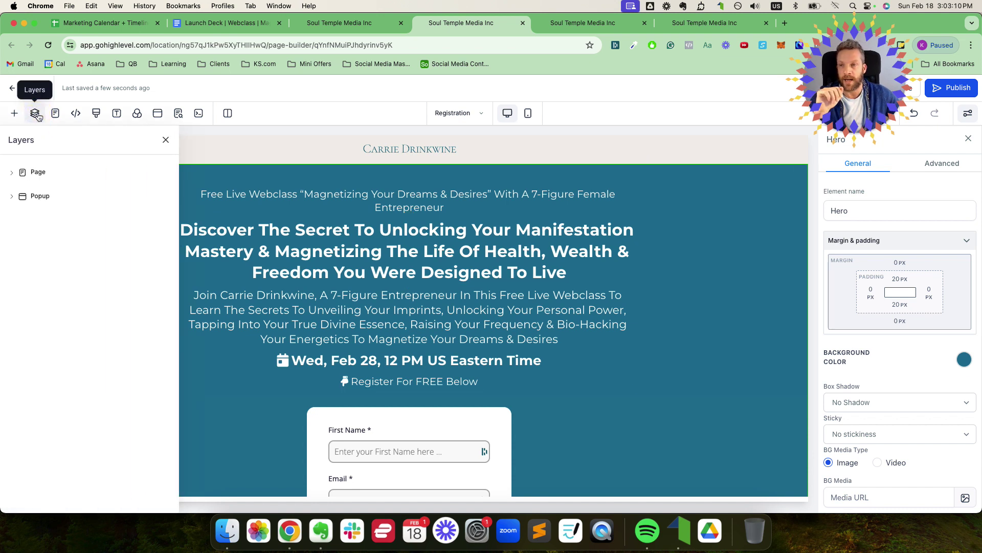
pyautogui.click(13, 174)
pyautogui.click(50, 193)
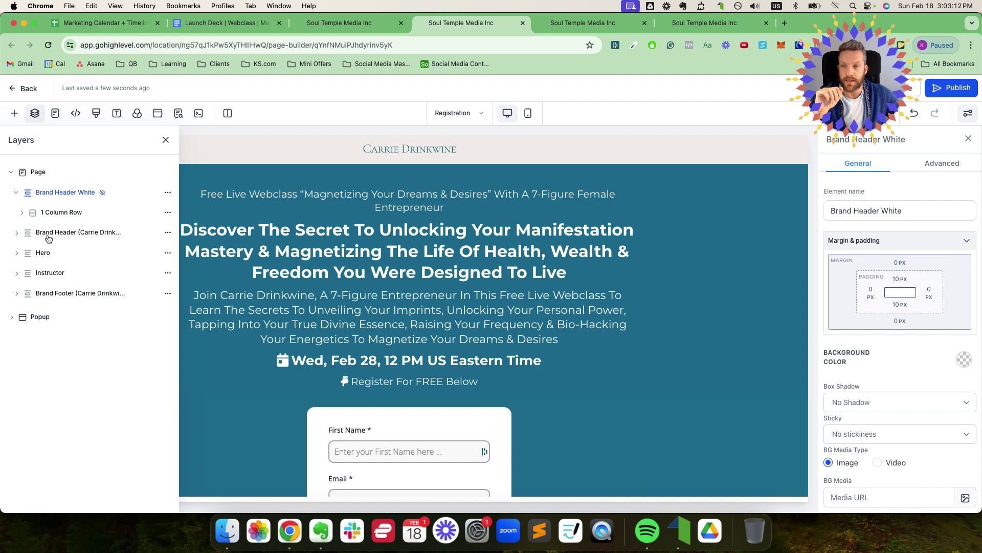
pyautogui.click(48, 234)
pyautogui.click(43, 273)
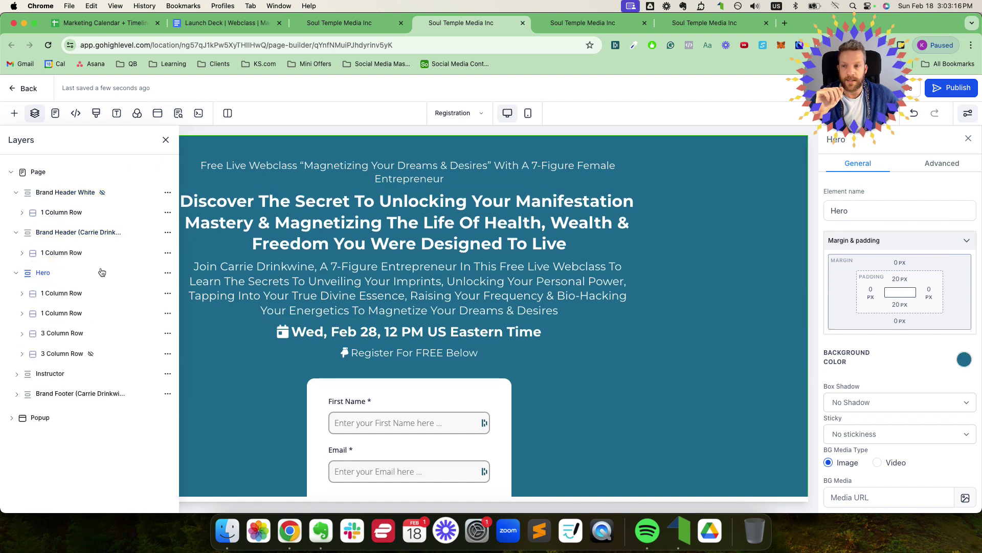
pyautogui.click(55, 293)
pyautogui.scroll(1, 481, 260)
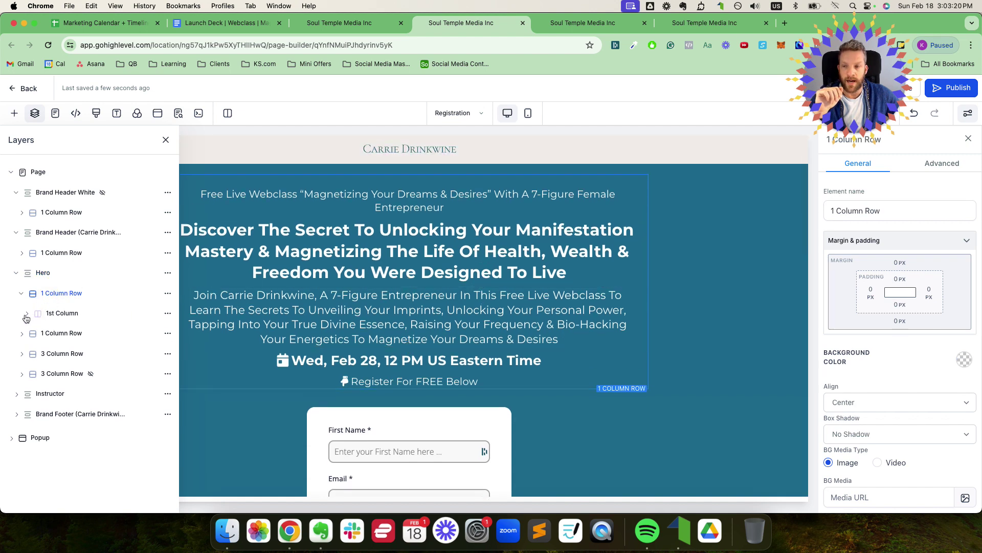
pyautogui.click(60, 313)
pyautogui.click(65, 294)
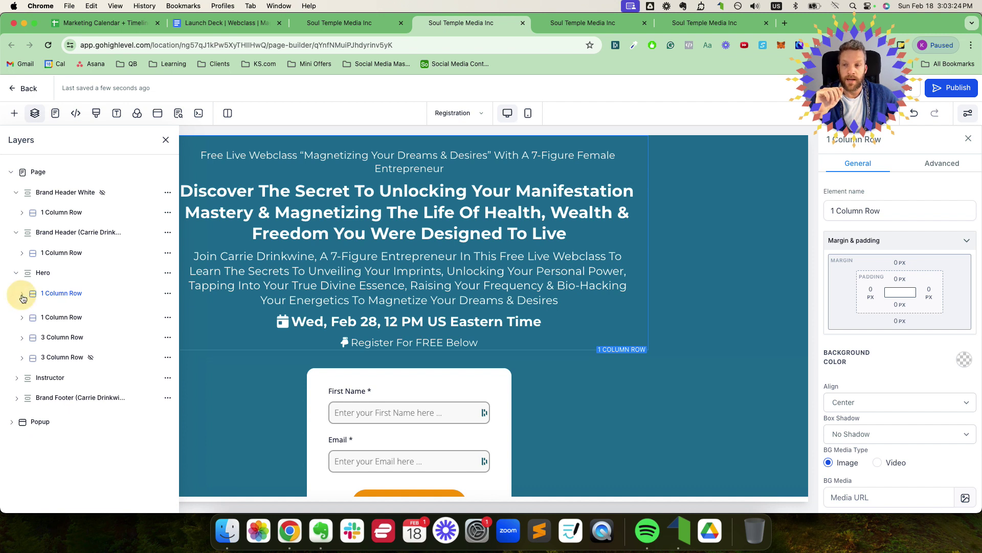
pyautogui.click(21, 294)
pyautogui.click(65, 313)
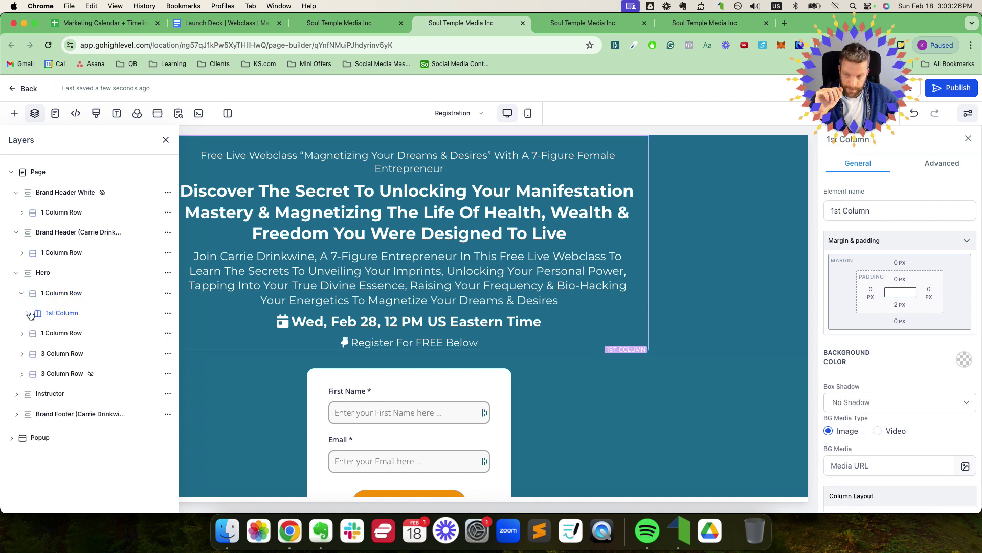
pyautogui.click(64, 333)
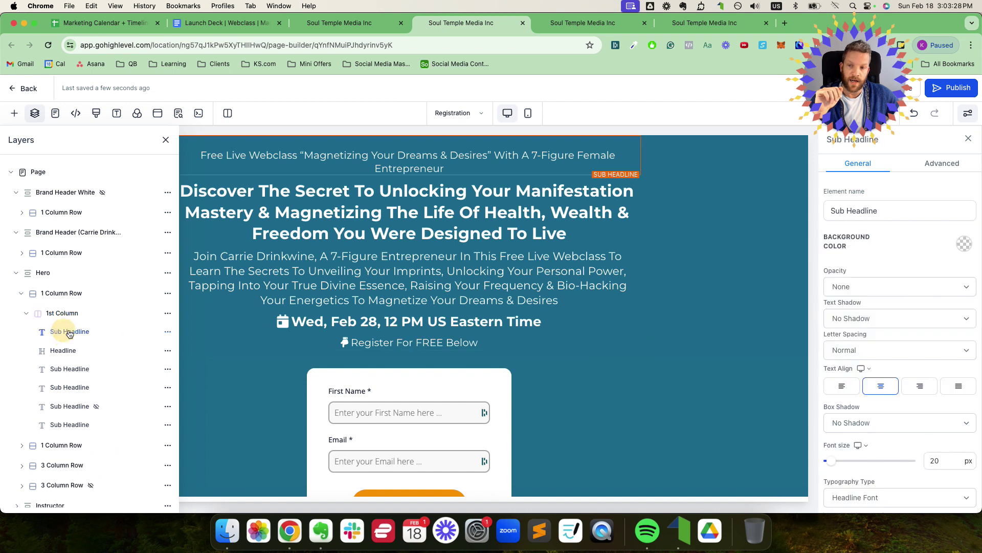
pyautogui.scroll(1, 633, 240)
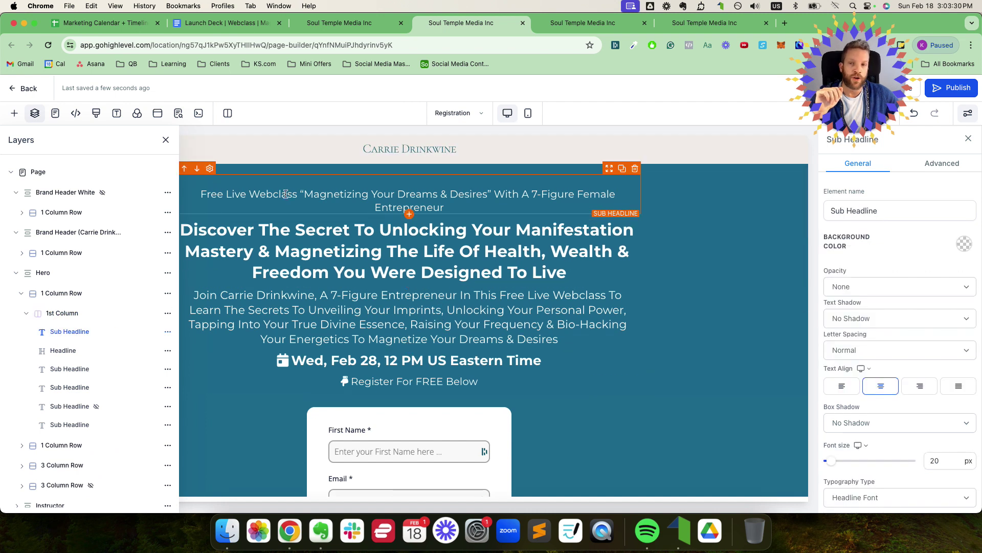
# Step: Close the layer outline and select the registration form to view its settings
pyautogui.click(165, 140)
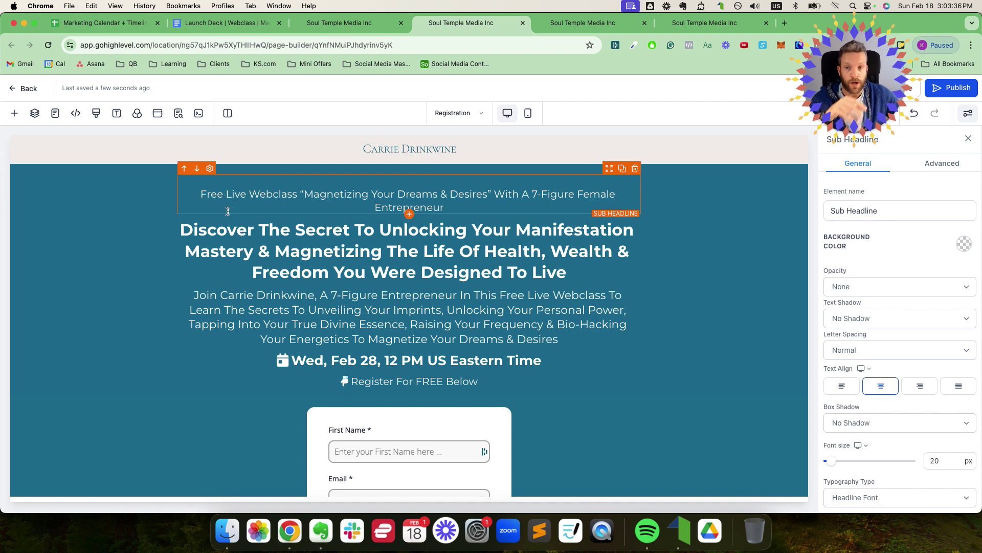
pyautogui.scroll(-2, 300, 246)
pyautogui.click(370, 363)
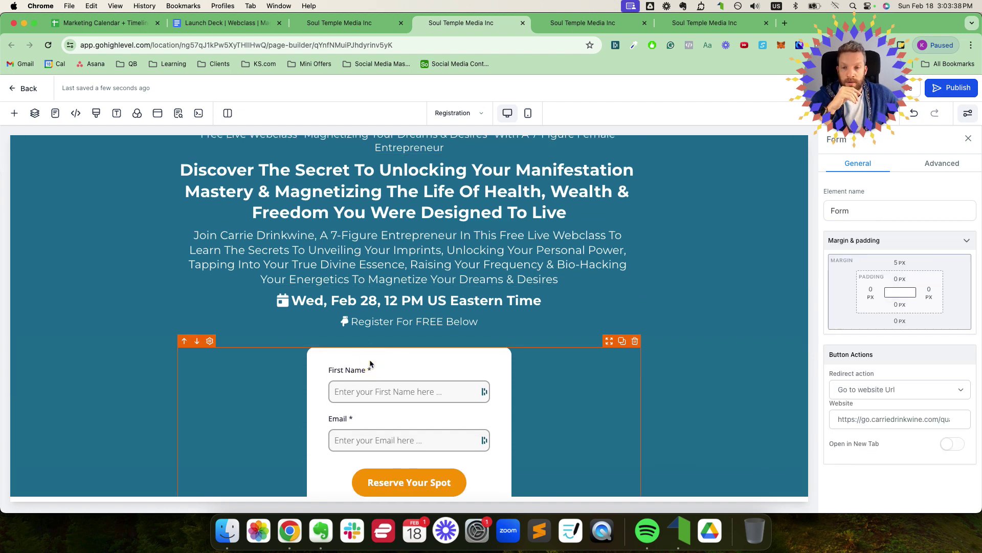
pyautogui.scroll(-2, 364, 352)
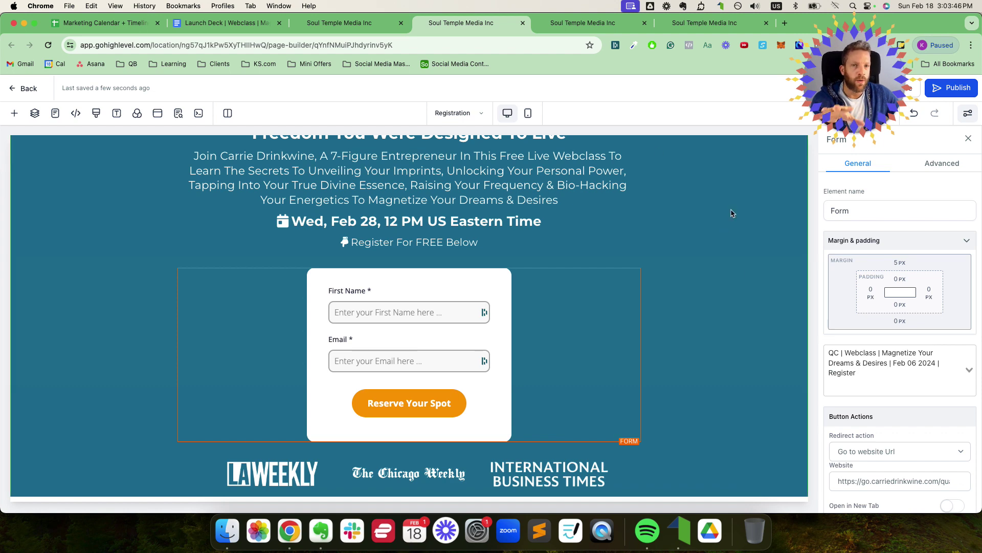
# Step: From the funnel stats page, open Sites > Forms > Builder in a new tab
pyautogui.click(343, 24)
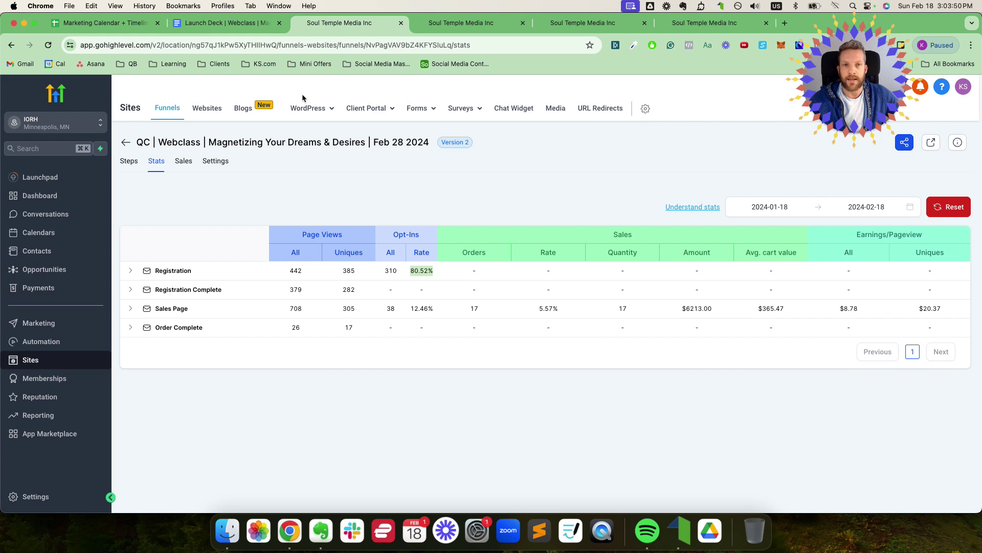
pyautogui.moveTo(417, 108)
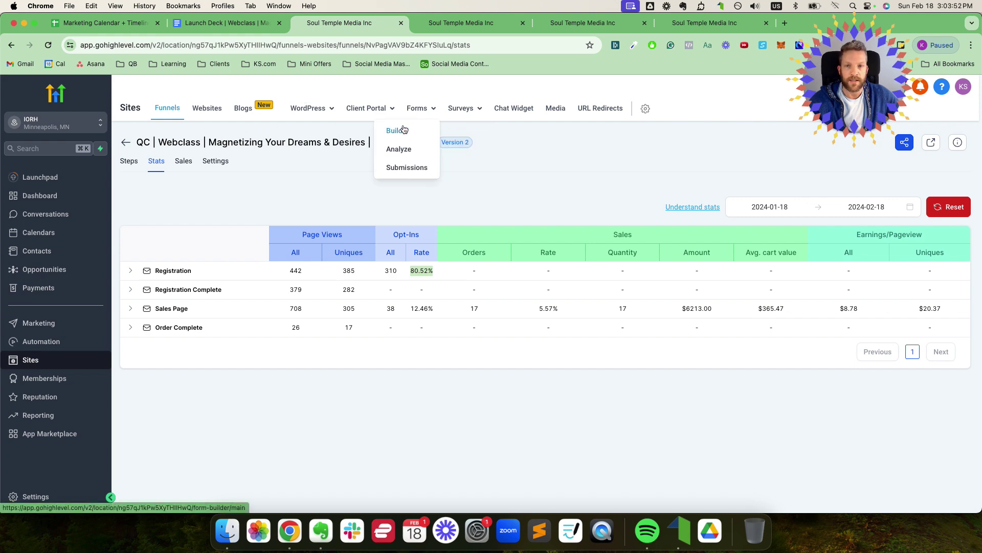
pyautogui.rightClick(405, 132)
pyautogui.click(405, 135)
pyautogui.click(450, 26)
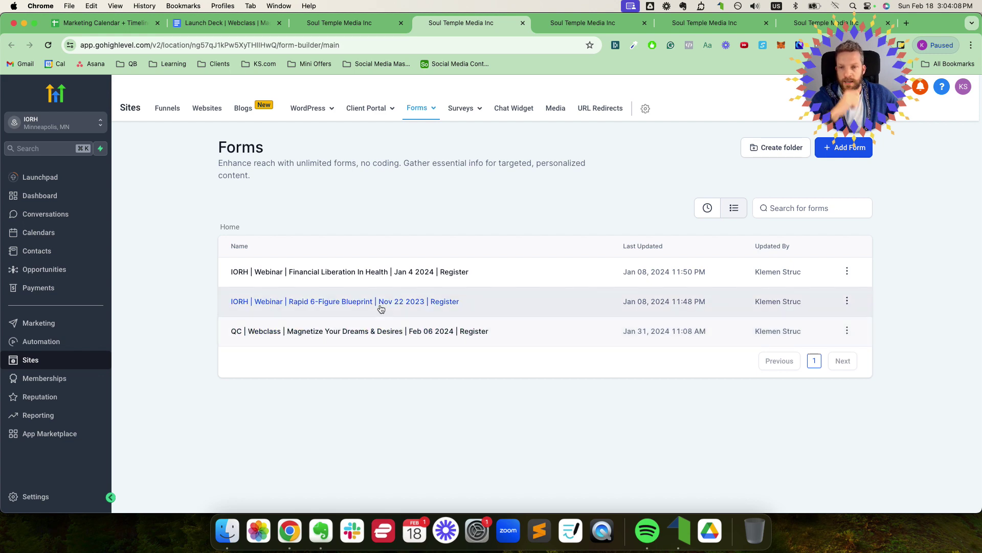
# Step: Open the Feb 06 2024 webclass Register form for editing from the forms list
pyautogui.click(339, 23)
pyautogui.click(460, 24)
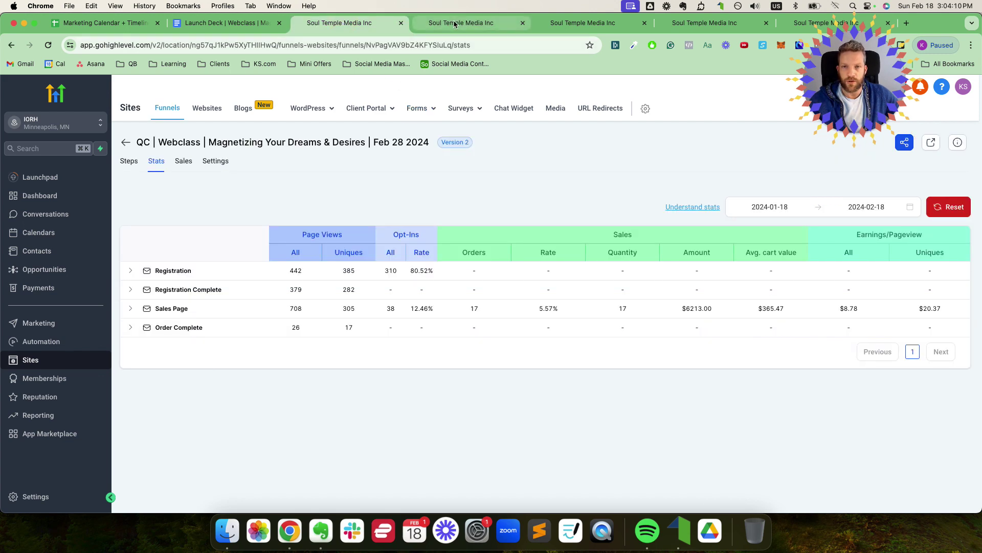
pyautogui.click(847, 331)
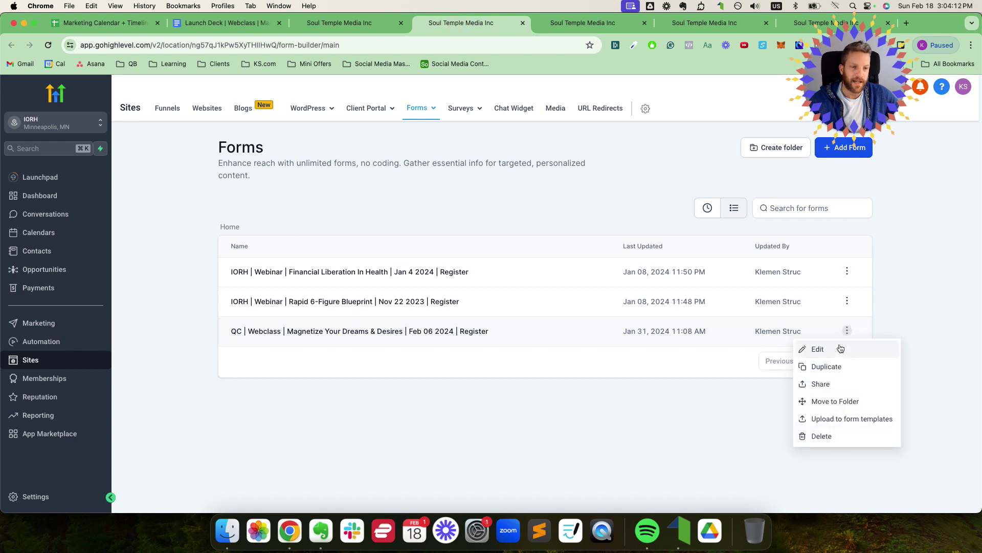
pyautogui.click(838, 349)
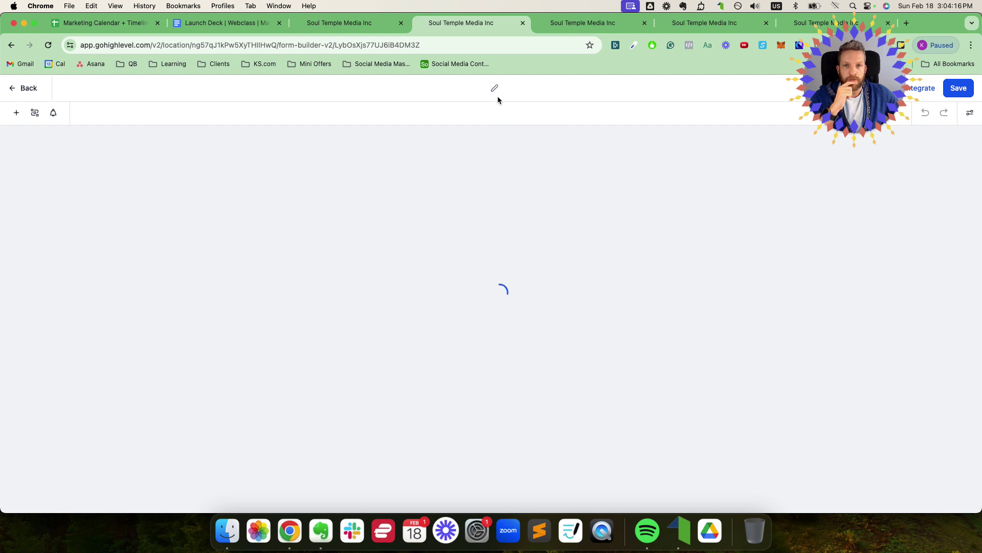
# Step: Retitle the form from 'Magnetize' to 'Magnetizing' and Feb 06 to Feb 28 2024, then save
pyautogui.click(465, 92)
pyautogui.click(446, 90)
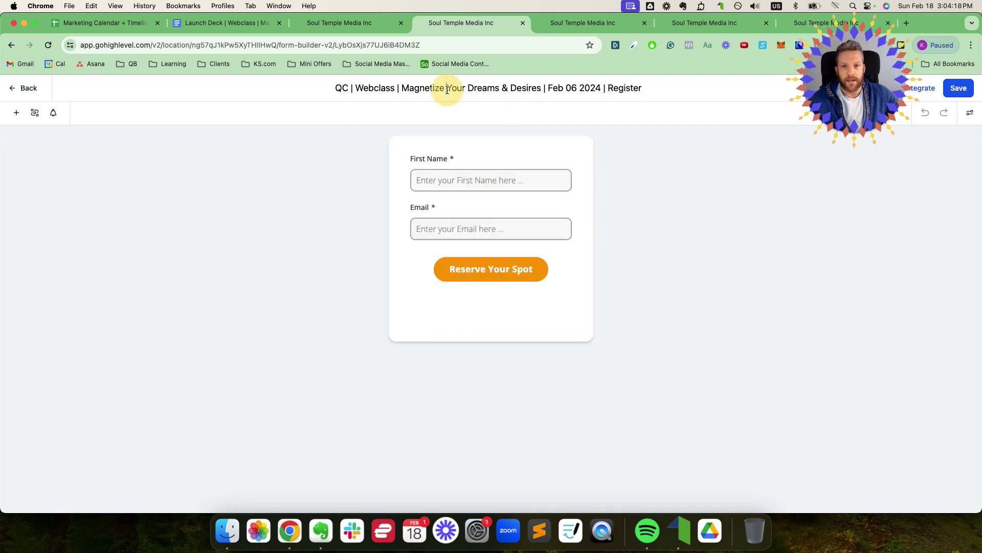
pyautogui.press('BackSpace')
pyautogui.write('ing')
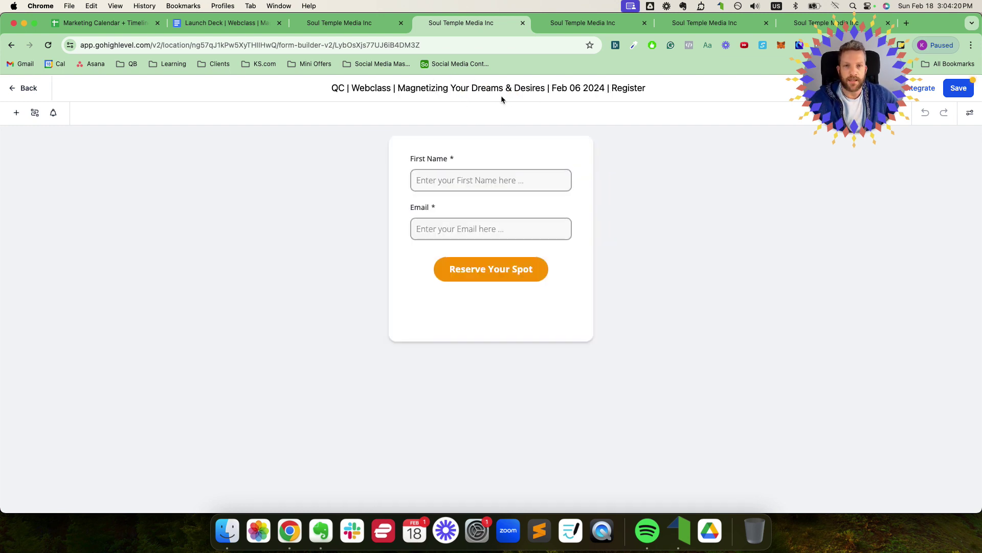
pyautogui.click(577, 89)
pyautogui.press('BackSpace')
pyautogui.press('BackSpace')
pyautogui.write('28')
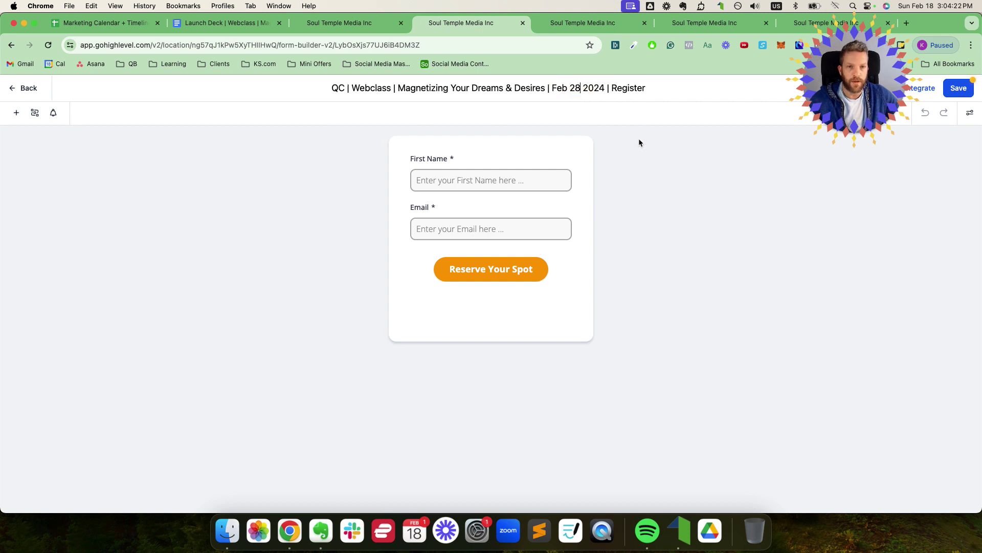
pyautogui.click(639, 138)
pyautogui.click(958, 88)
pyautogui.click(357, 23)
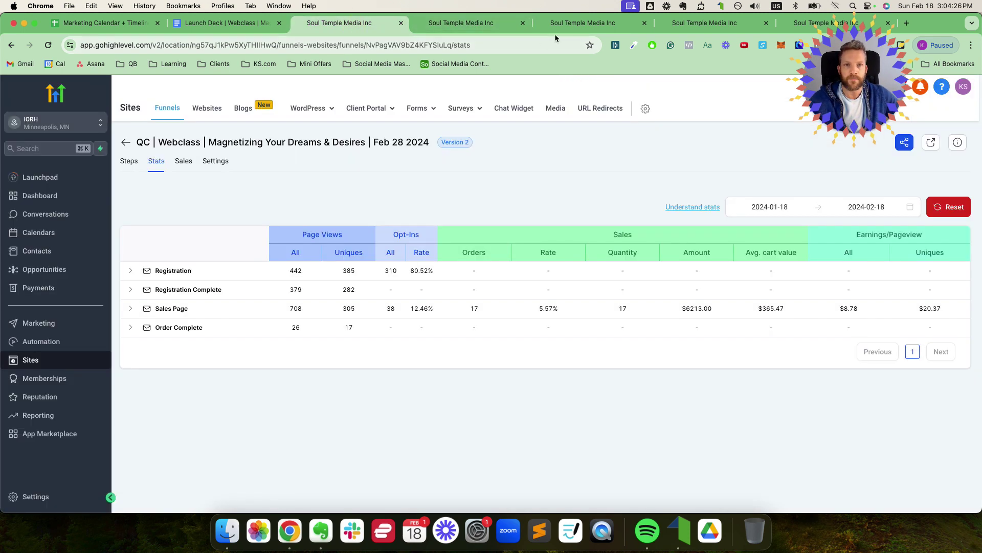
# Step: Reload the registration page builder and select the form element
pyautogui.click(567, 26)
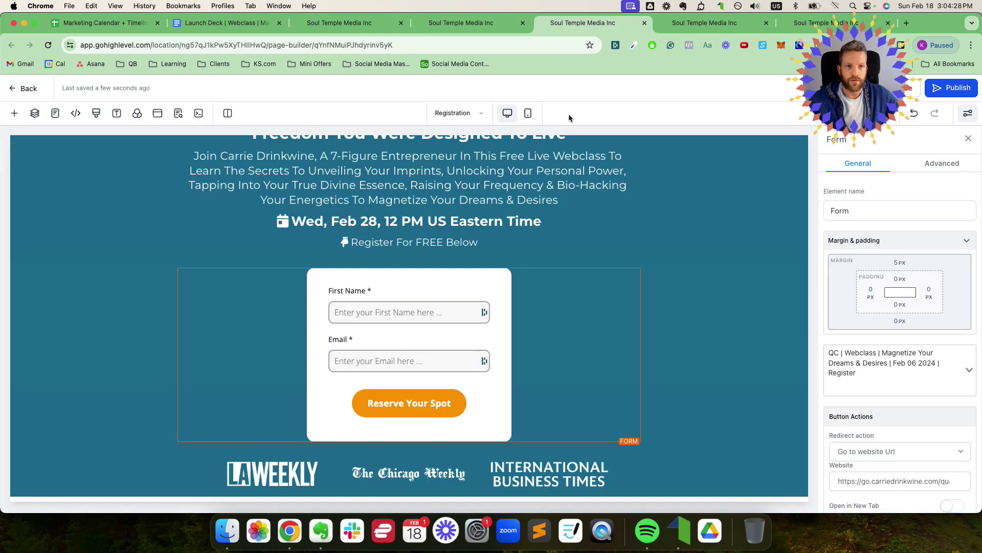
pyautogui.press('super+r')
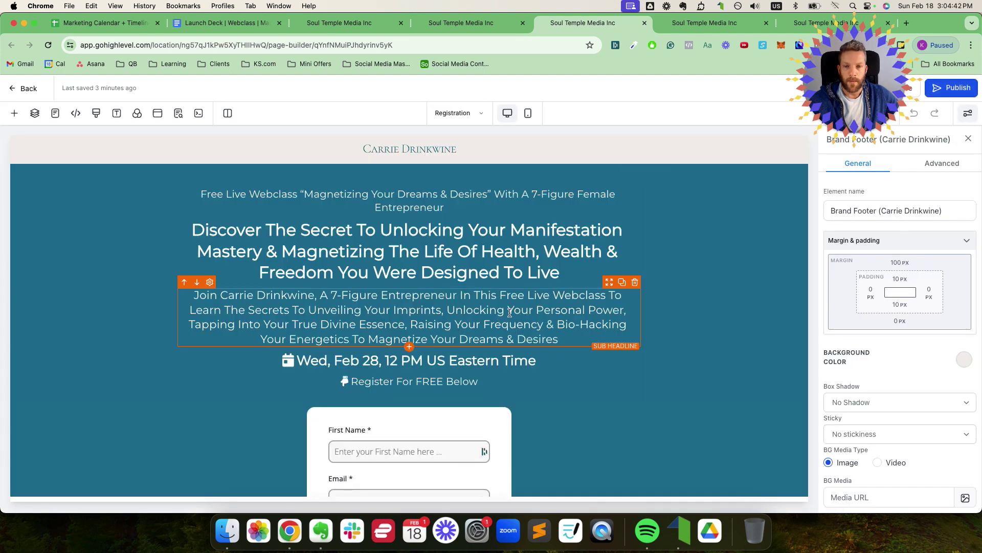
pyautogui.scroll(-2, 460, 332)
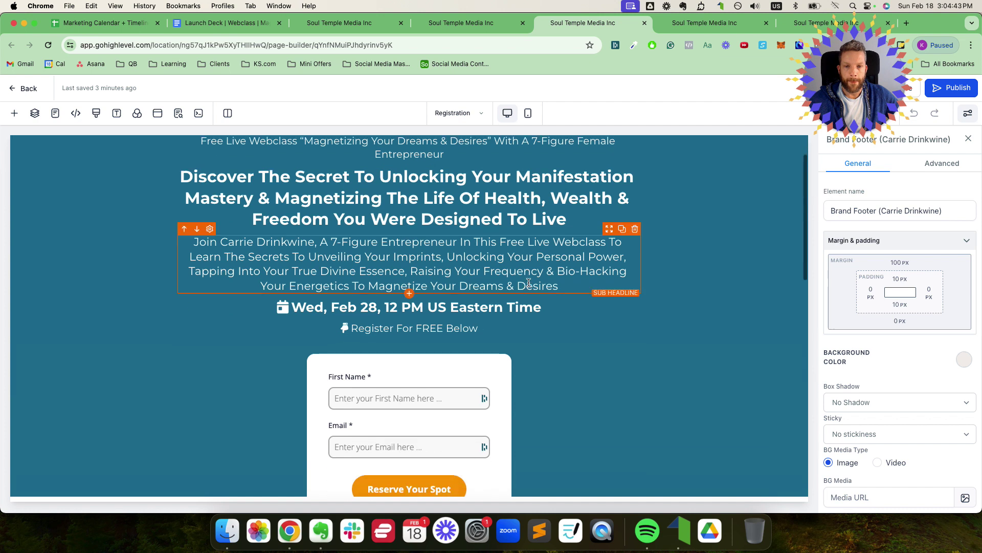
pyautogui.click(438, 368)
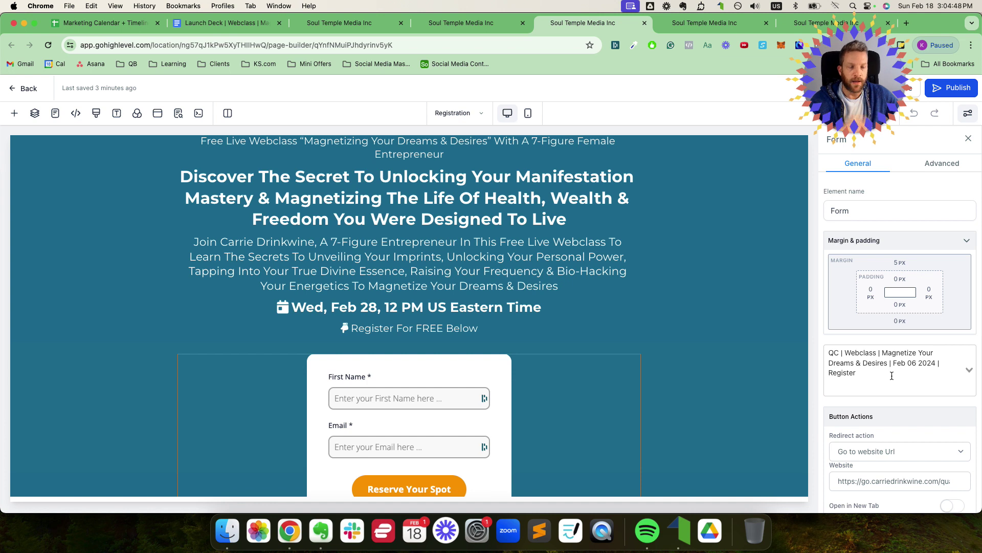
# Step: Check the form's redirect Website URL, still go.carriedrinkwine.com/quantum-creations
pyautogui.scroll(-2, 708, 259)
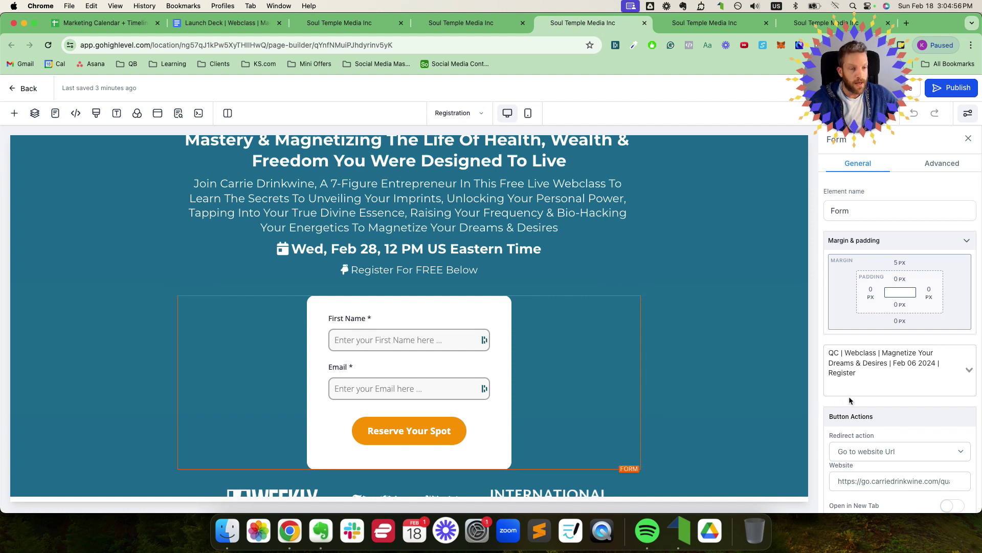
pyautogui.scroll(-2, 852, 398)
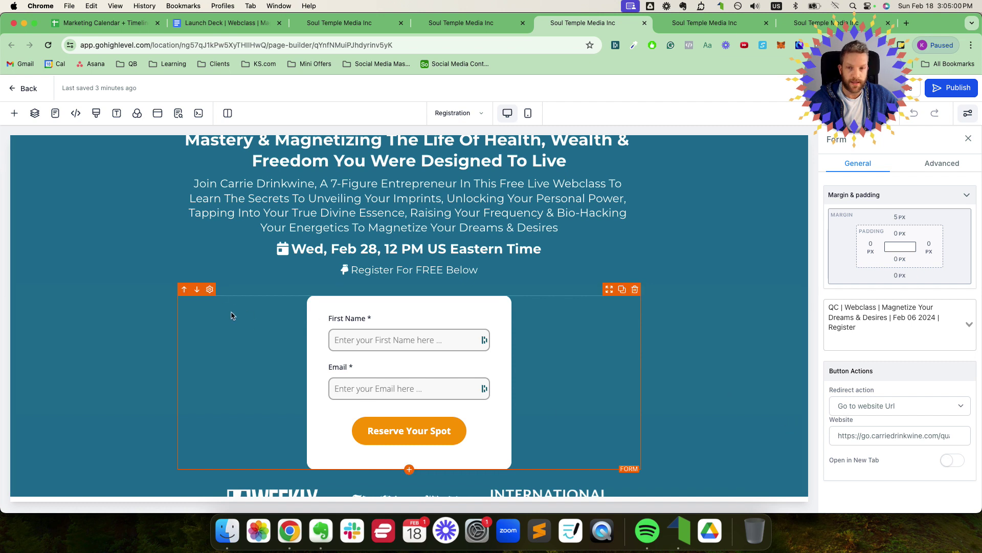
pyautogui.click(869, 435)
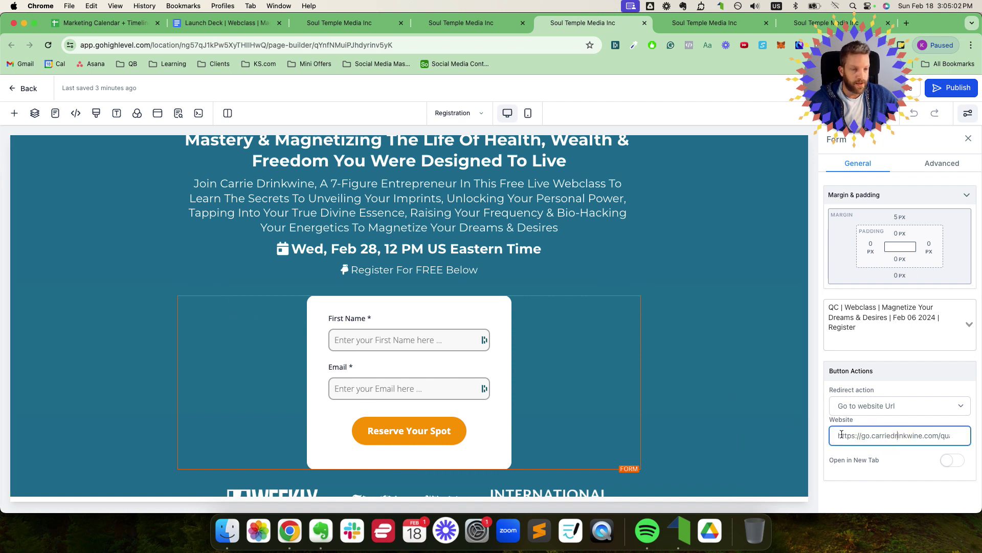
pyautogui.moveTo(839, 435); pyautogui.dragTo(967, 437)
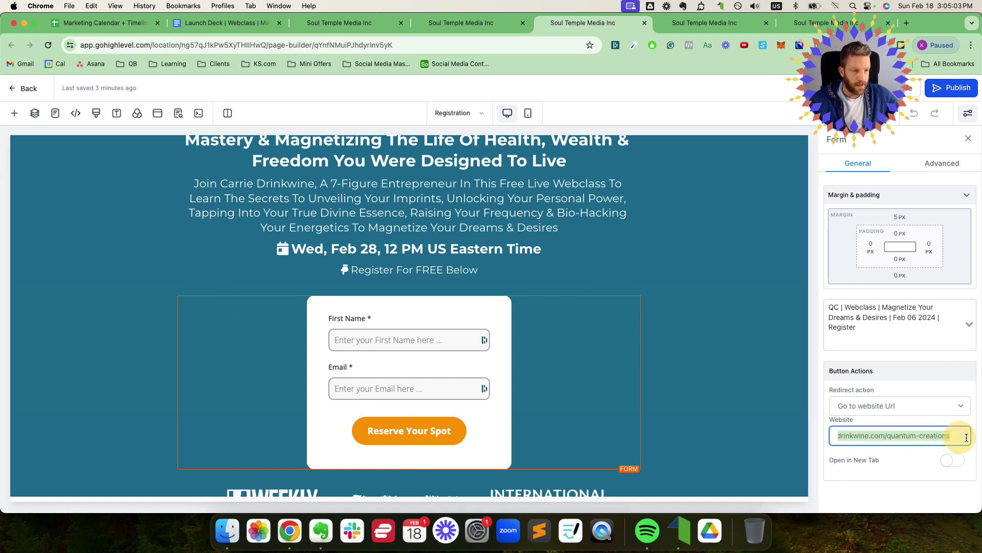
pyautogui.click(935, 439)
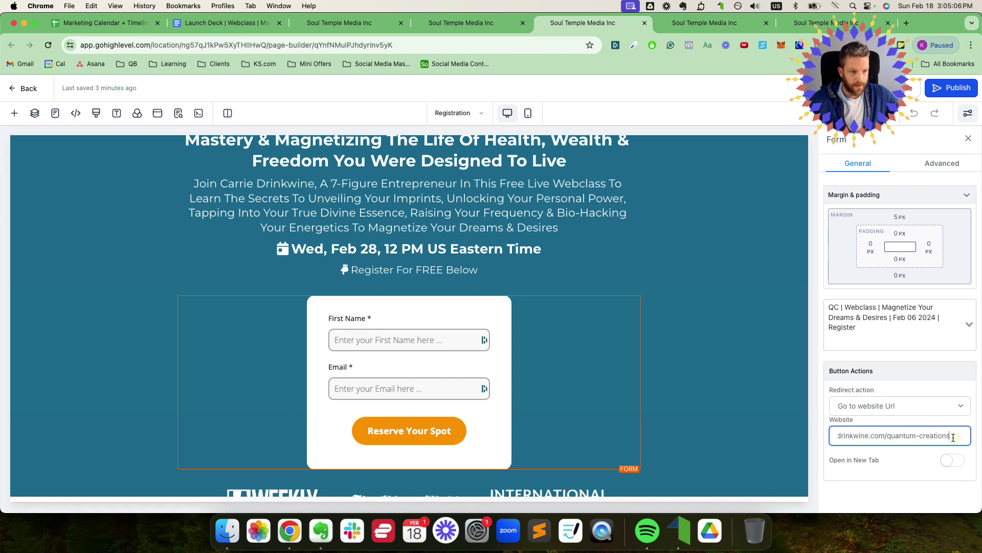
pyautogui.moveTo(955, 438); pyautogui.dragTo(805, 436)
pyautogui.click(440, 25)
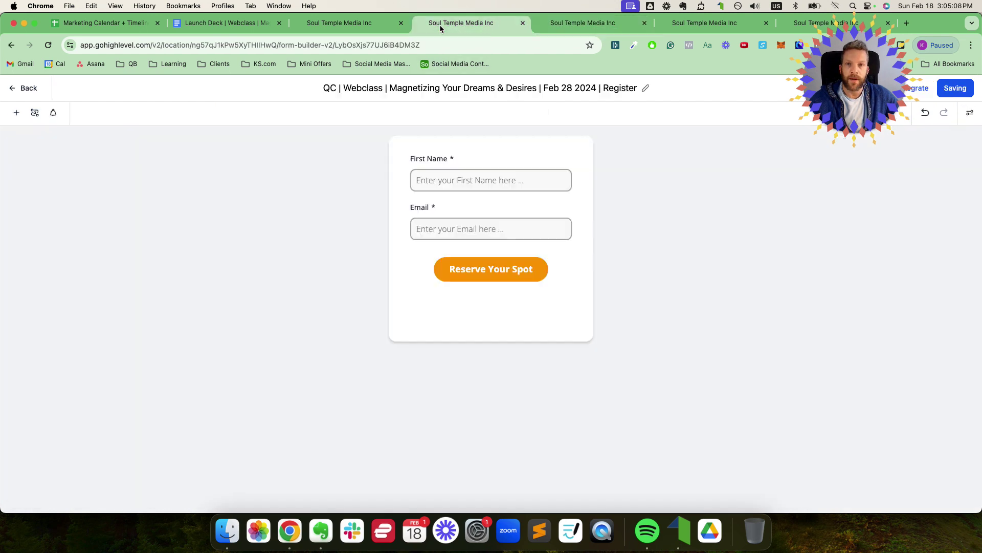
# Step: Open the Registration Complete step of the Feb 28 2024 webclass funnel
pyautogui.click(360, 27)
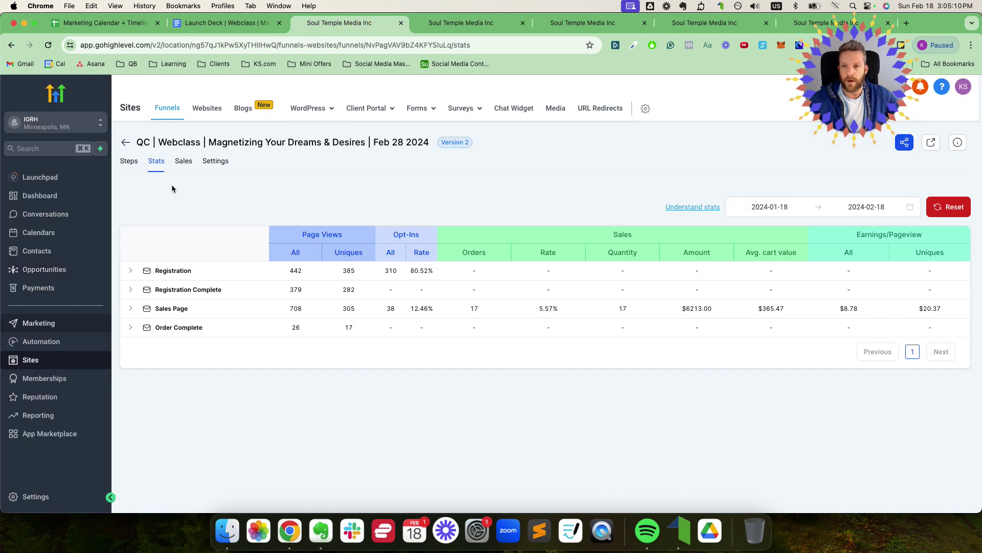
pyautogui.click(126, 144)
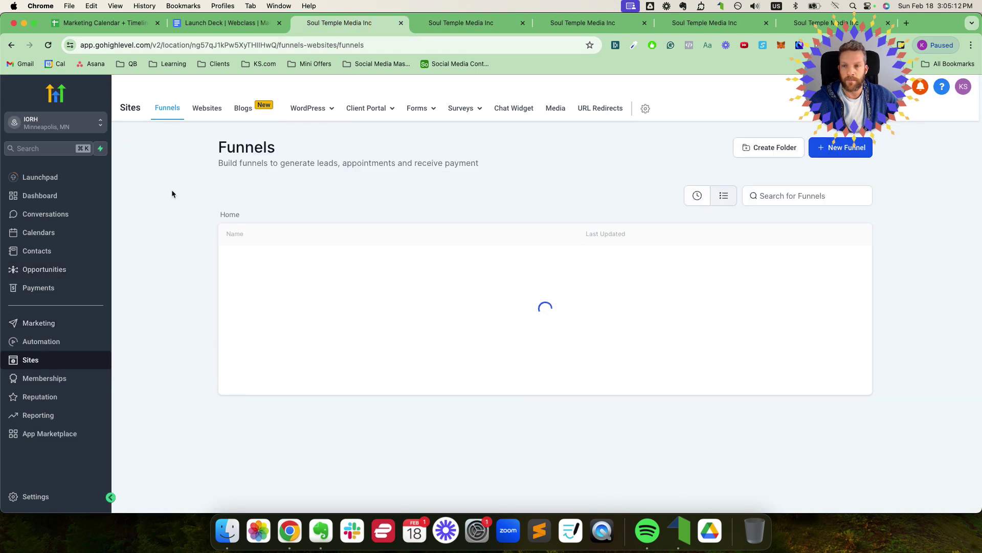
pyautogui.click(305, 348)
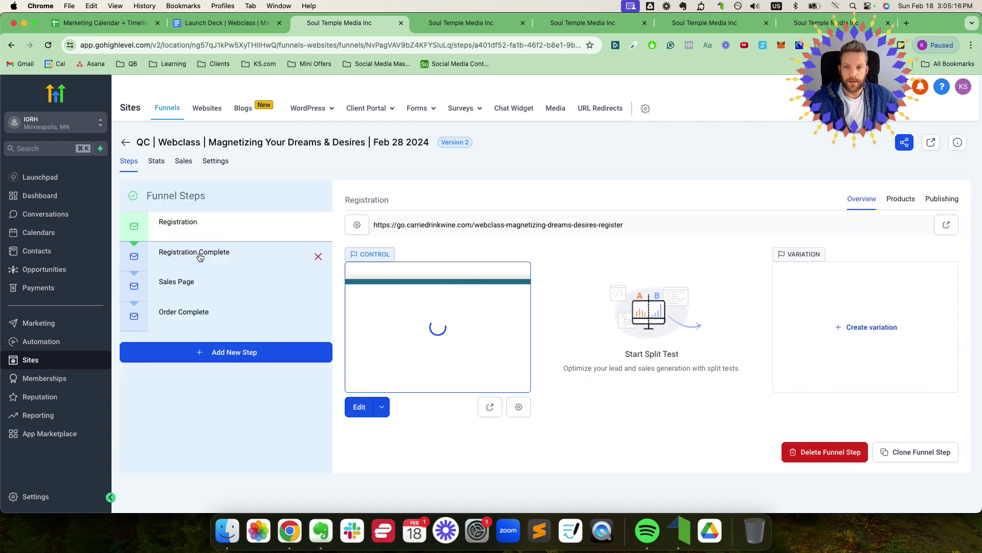
pyautogui.click(192, 282)
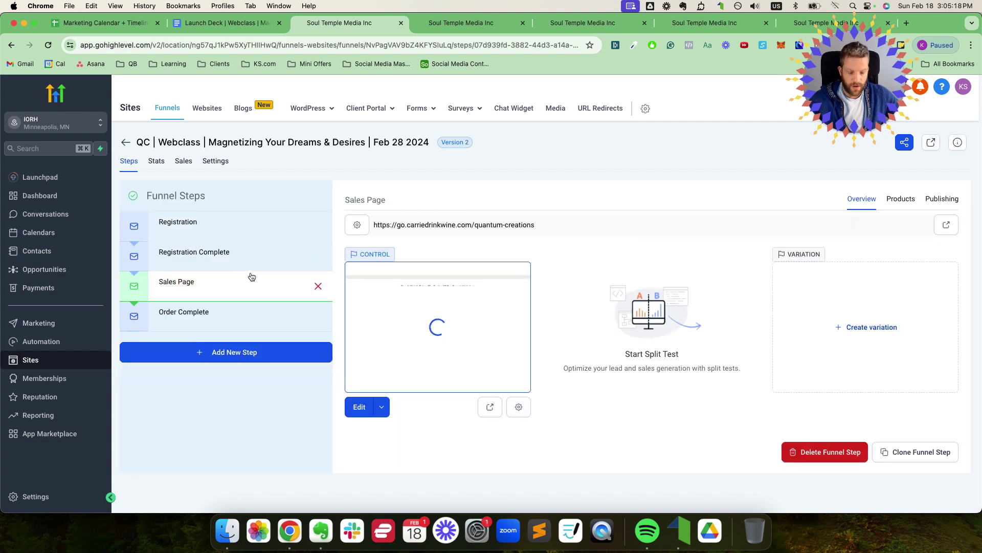
pyautogui.press('super+f')
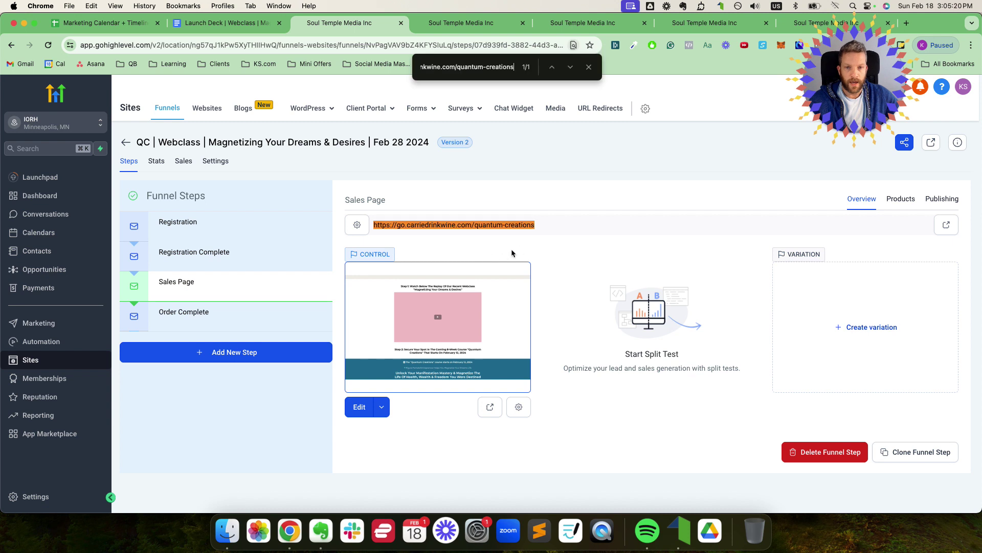
pyautogui.click(217, 261)
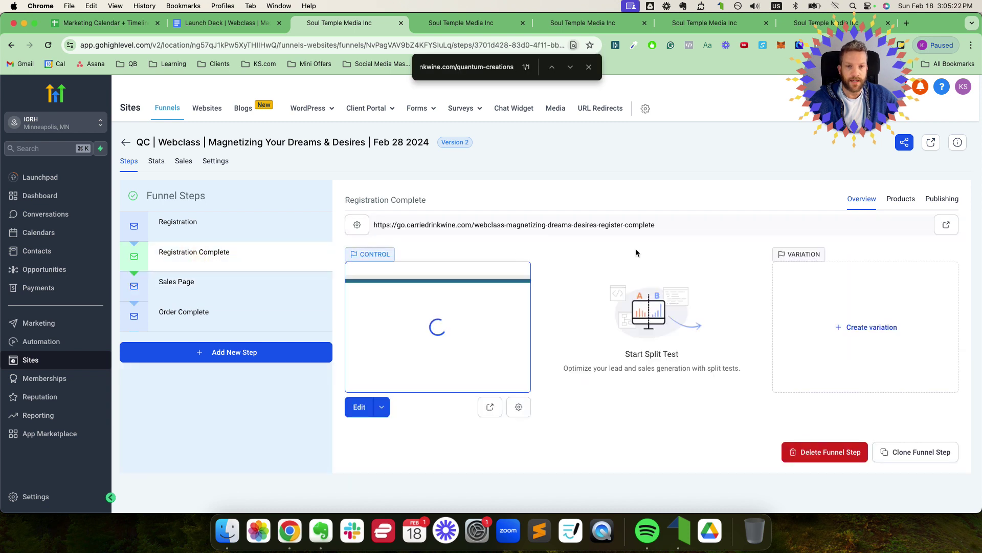
# Step: Copy the Registration Complete page URL
pyautogui.moveTo(655, 225); pyautogui.dragTo(373, 225)
pyautogui.rightClick(401, 223)
pyautogui.click(427, 250)
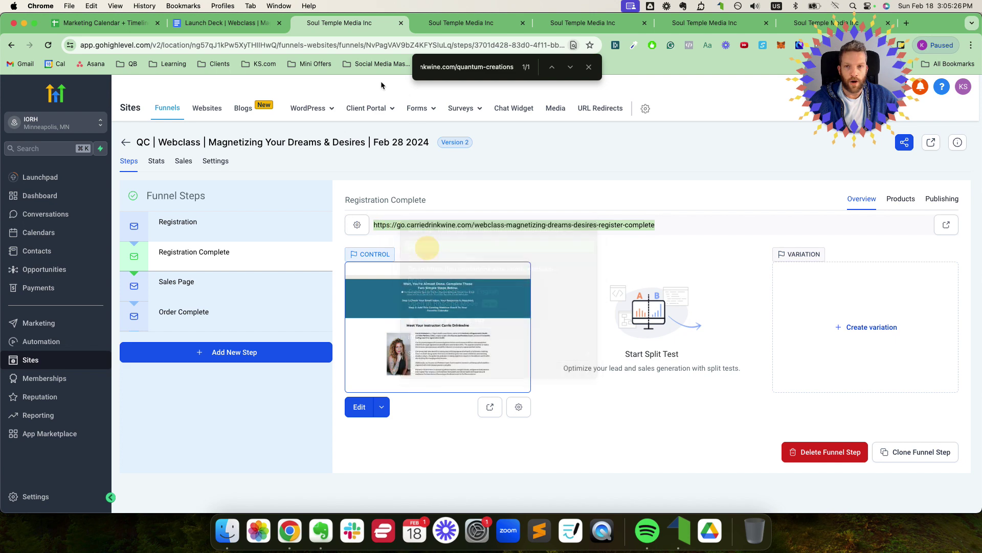
pyautogui.click(476, 26)
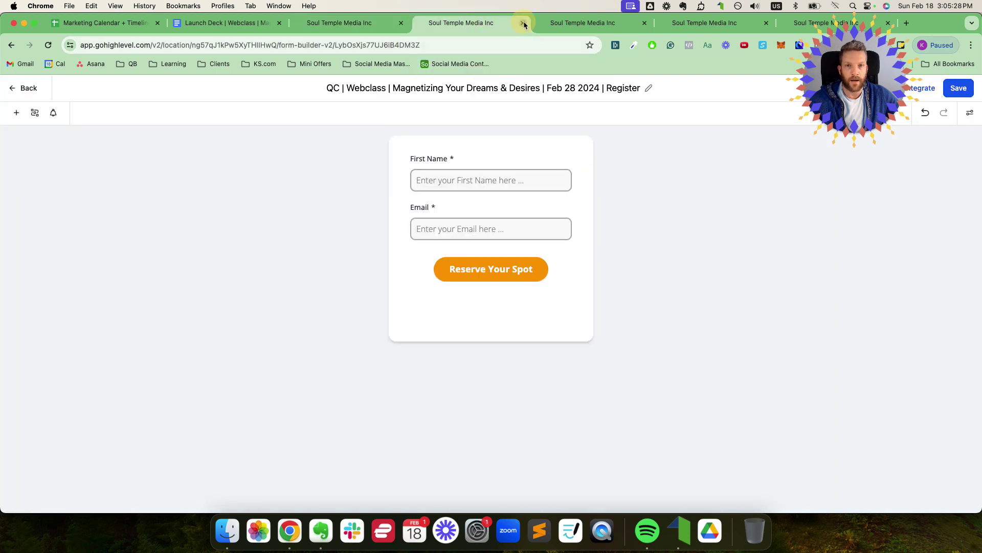
# Step: Replace the registration form's redirect Website URL with the copied Registration Complete URL
pyautogui.click(522, 23)
pyautogui.scroll(-3, 488, 310)
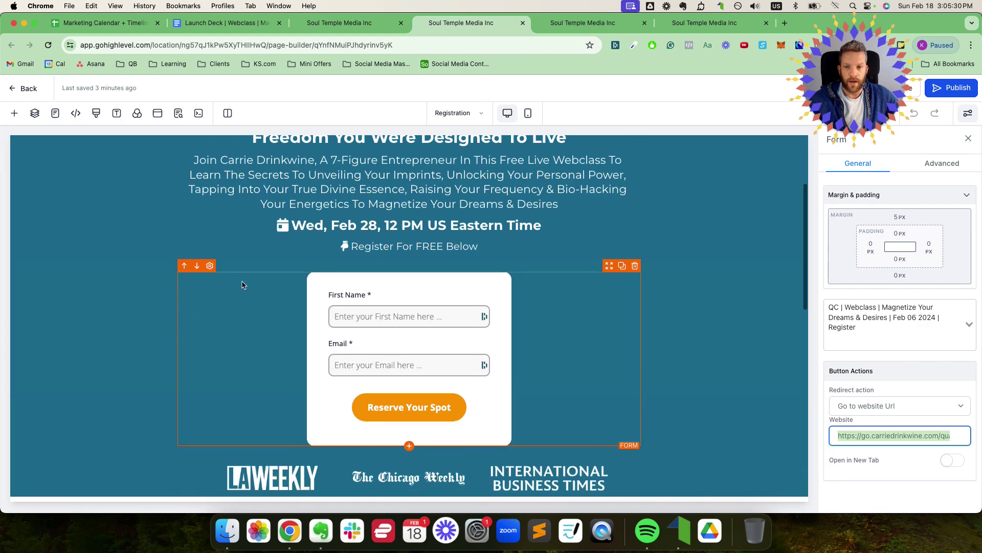
pyautogui.click(205, 264)
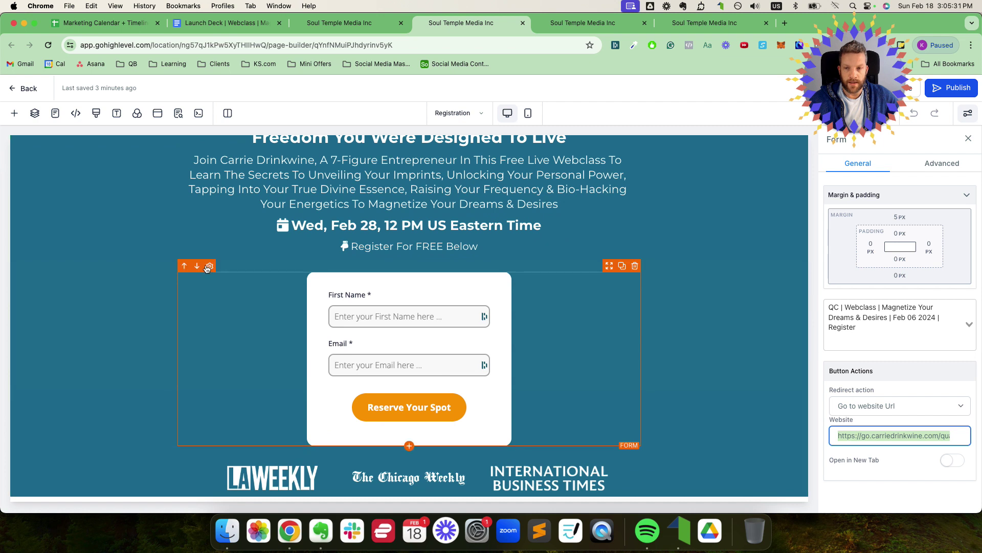
pyautogui.tripleClick(876, 435)
pyautogui.press('BackSpace')
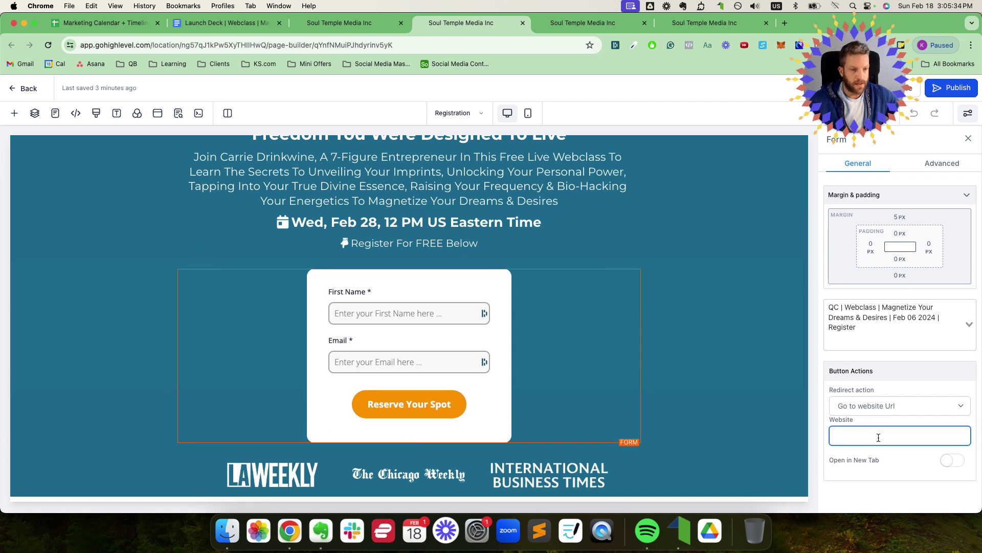
pyautogui.rightClick(878, 437)
pyautogui.click(814, 378)
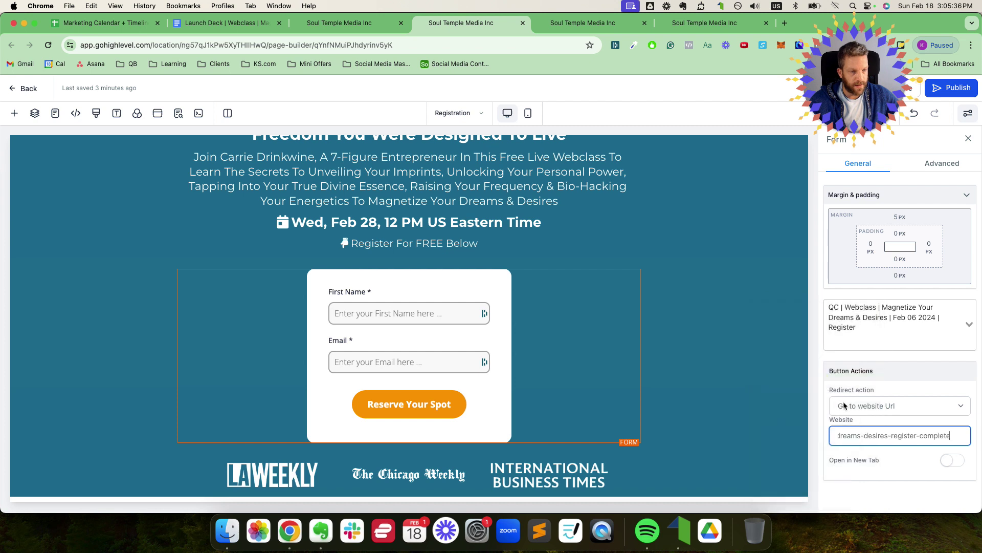
pyautogui.moveTo(952, 436); pyautogui.dragTo(800, 435)
# Step: Publish the updated registration page
pyautogui.scroll(1, 856, 323)
pyautogui.click(950, 88)
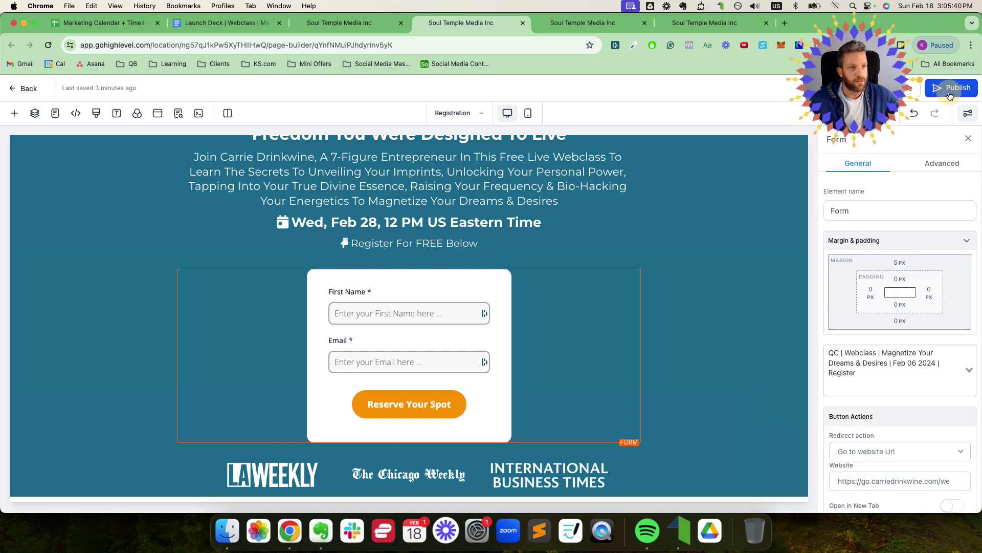
pyautogui.click(342, 24)
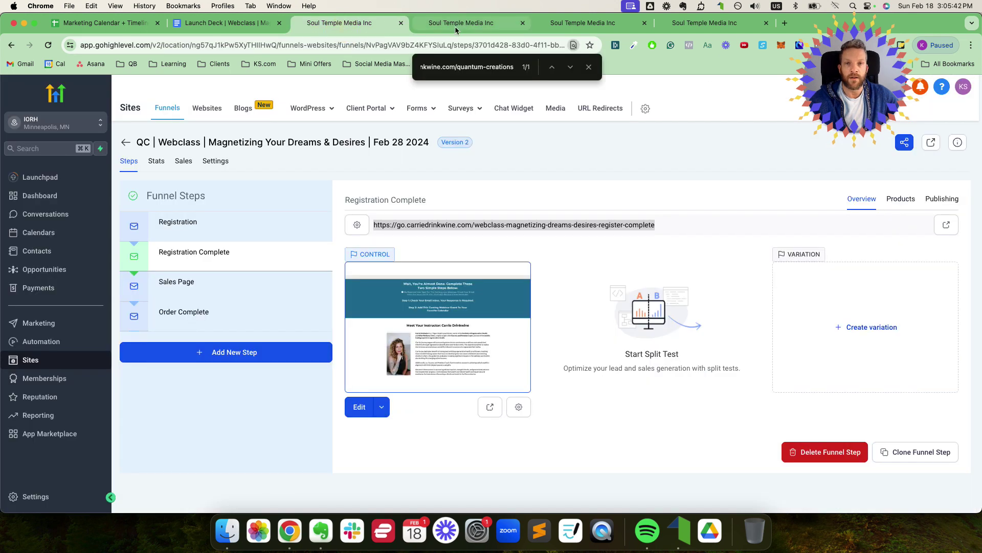
# Step: Close the registration page's SEO Meta Data panel and bring up the Registration Complete page builder
pyautogui.click(556, 24)
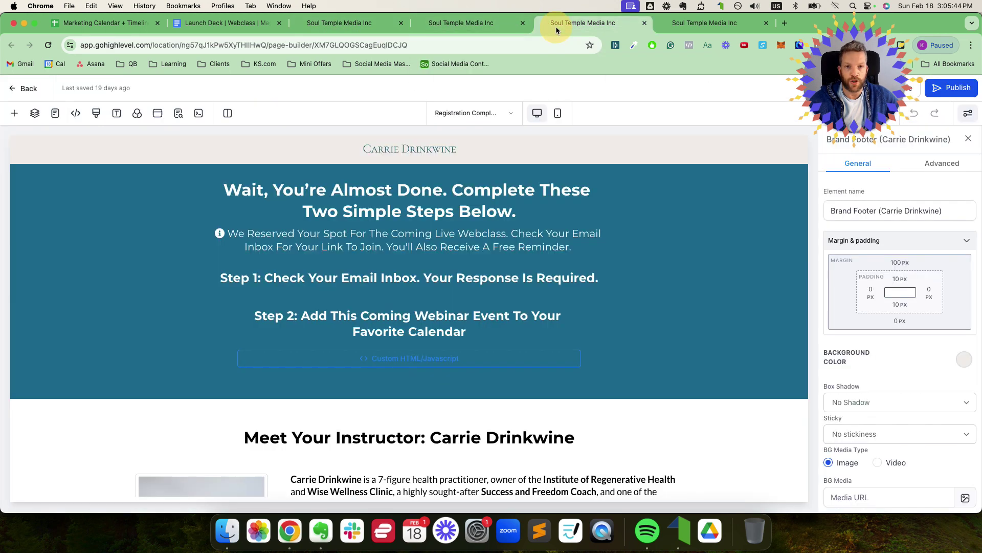
pyautogui.click(462, 24)
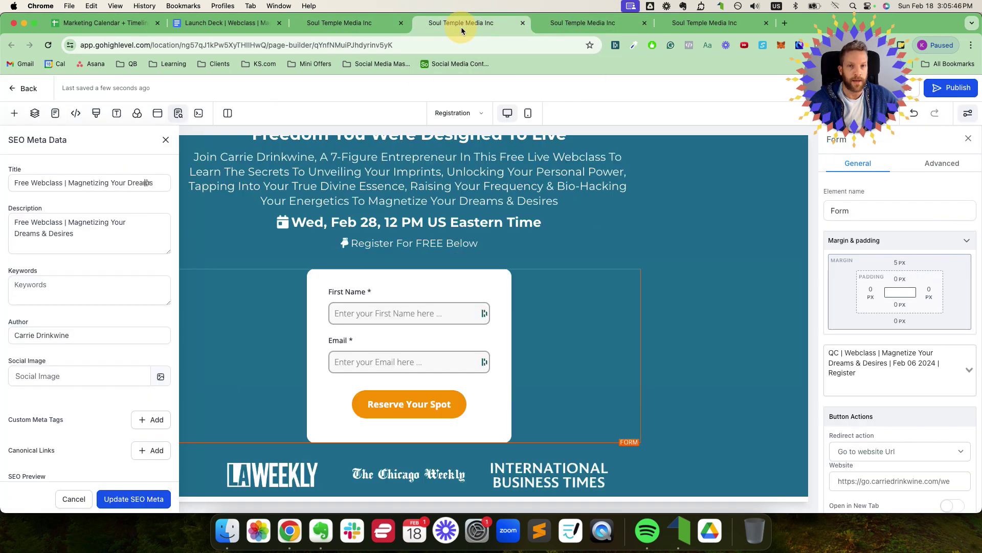
pyautogui.click(166, 140)
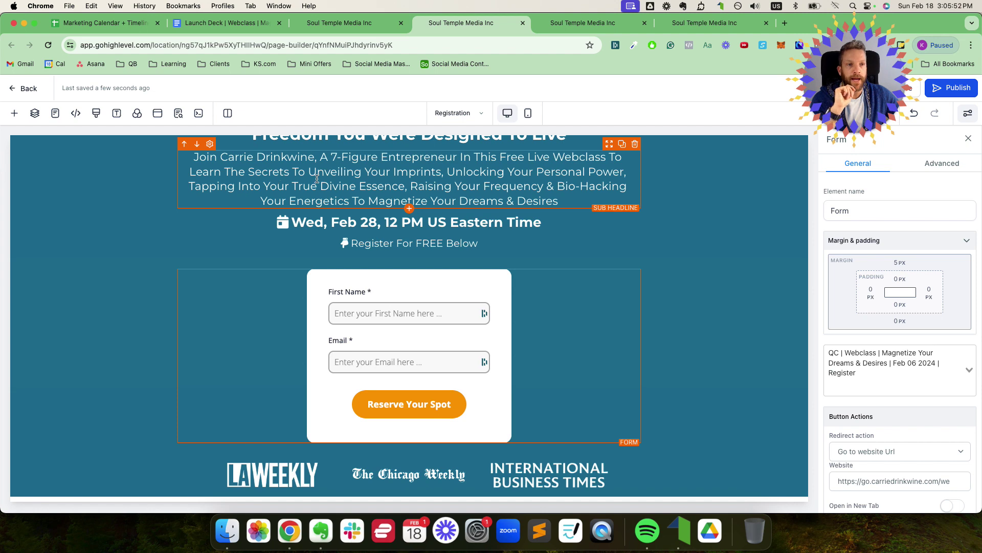
pyautogui.press('super+equal')
pyautogui.press('super+minus')
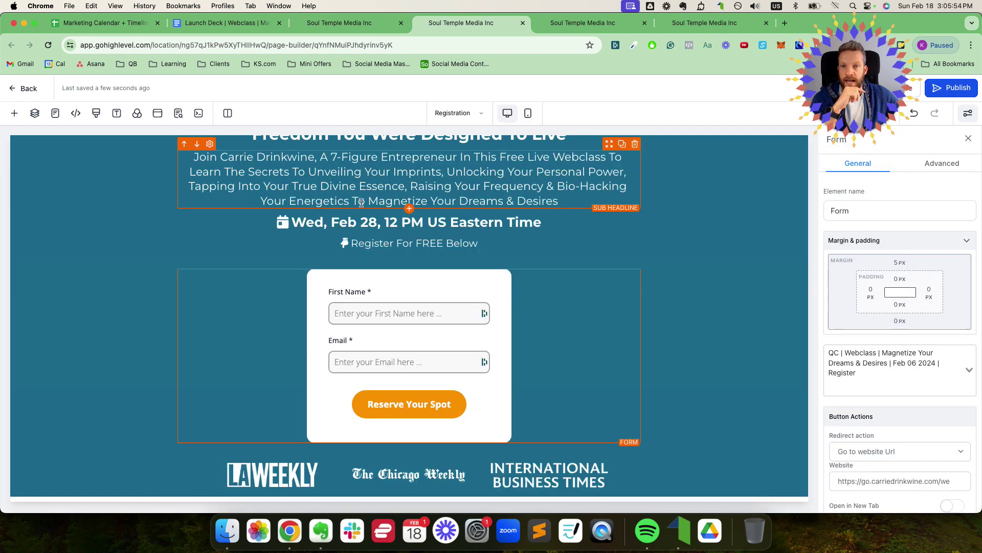
pyautogui.click(562, 22)
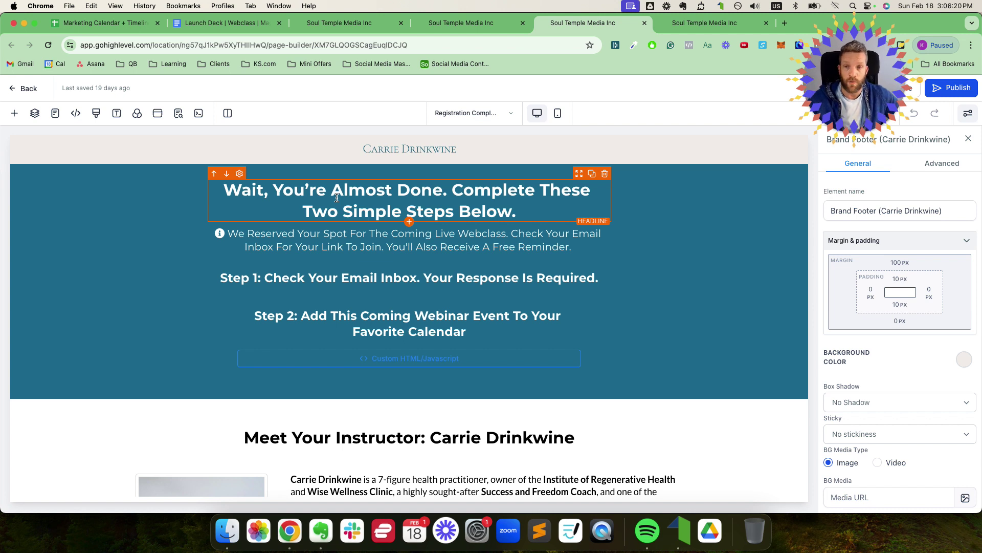
# Step: Review the 'Almost Done' headlines unchanged, then look at Invite Sequence rows 5–6 in the Marketing Calendar
pyautogui.moveTo(225, 190)
pyautogui.mouseDown()
pyautogui.moveTo(514, 205)
pyautogui.moveTo(224, 191)
pyautogui.mouseUp()
pyautogui.click(544, 205)
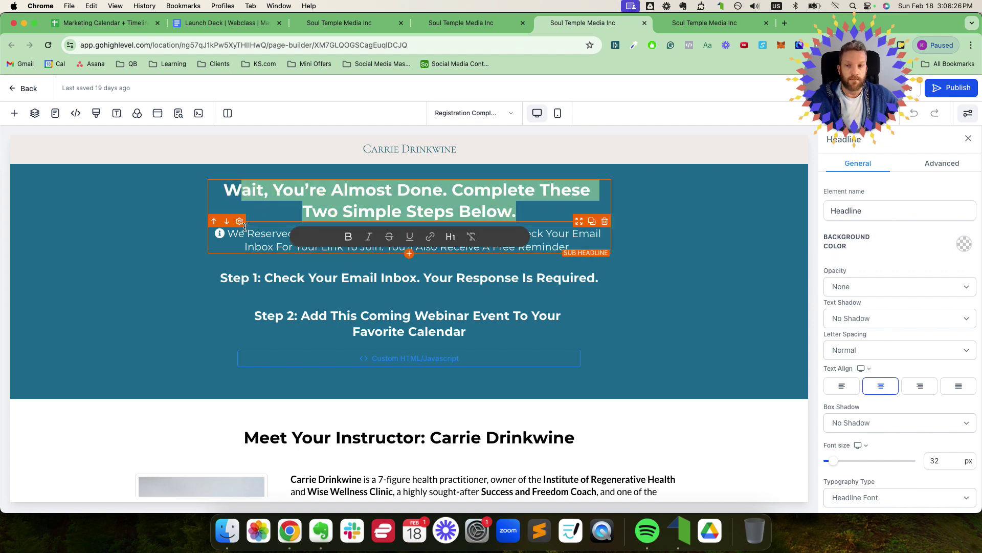
pyautogui.click(252, 225)
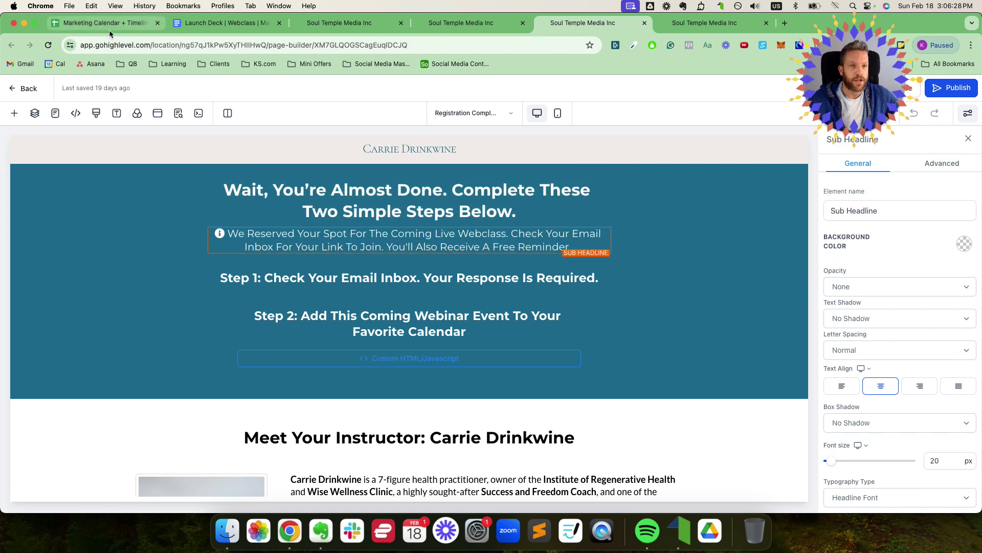
pyautogui.click(110, 30)
pyautogui.moveTo(15, 217); pyautogui.dragTo(18, 262)
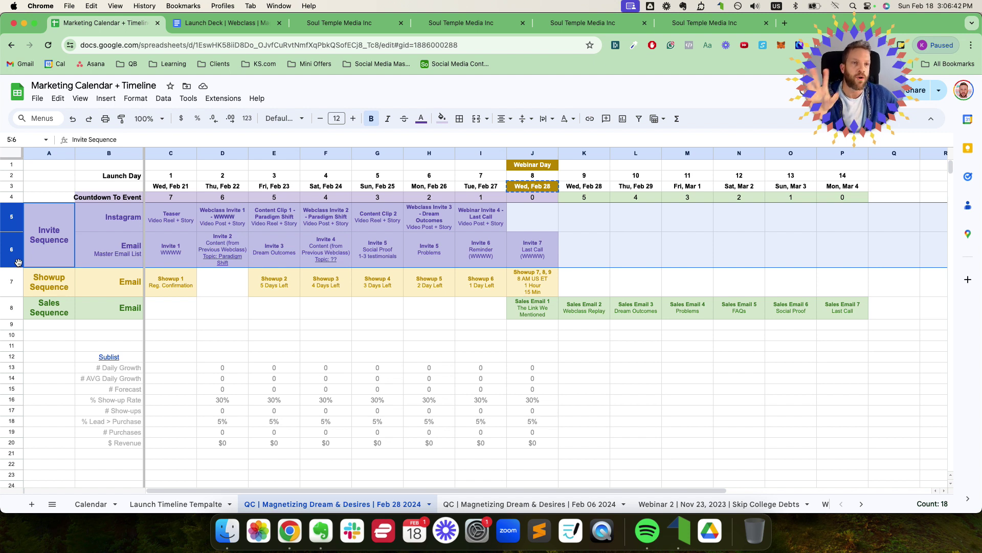
# Step: Review the row 8 sales emails, Showup Sequence row 7 and Webinar Day column J
pyautogui.moveTo(834, 311); pyautogui.dragTo(557, 308)
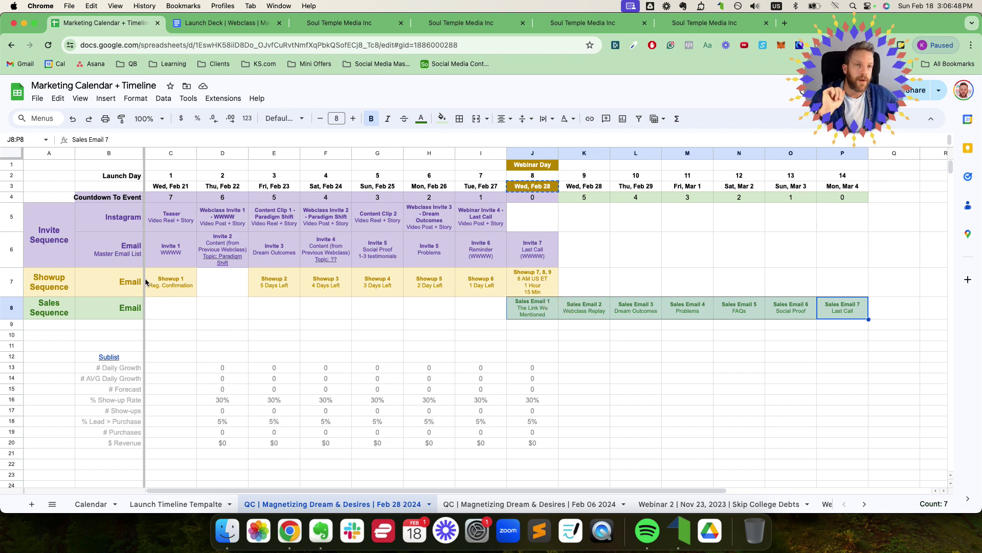
pyautogui.click(19, 282)
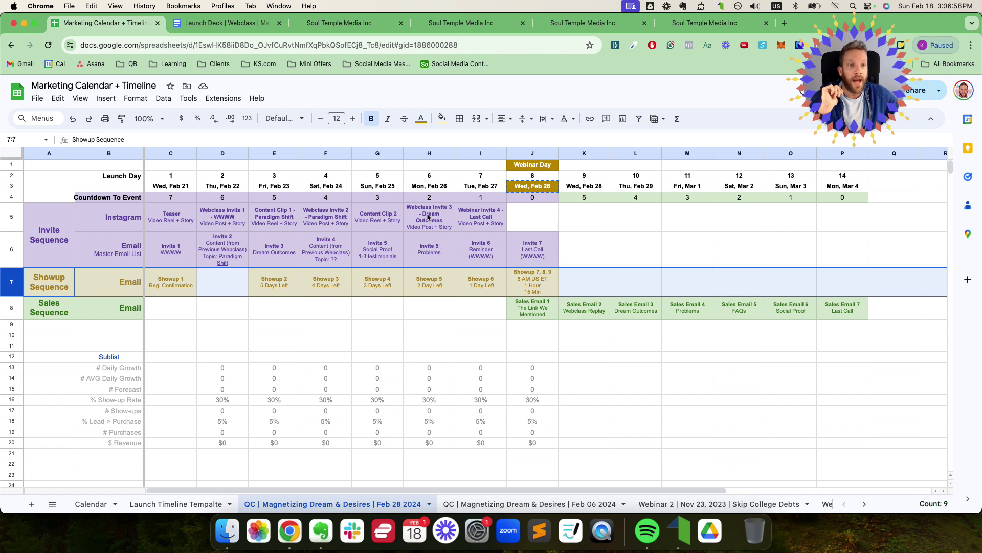
pyautogui.click(529, 153)
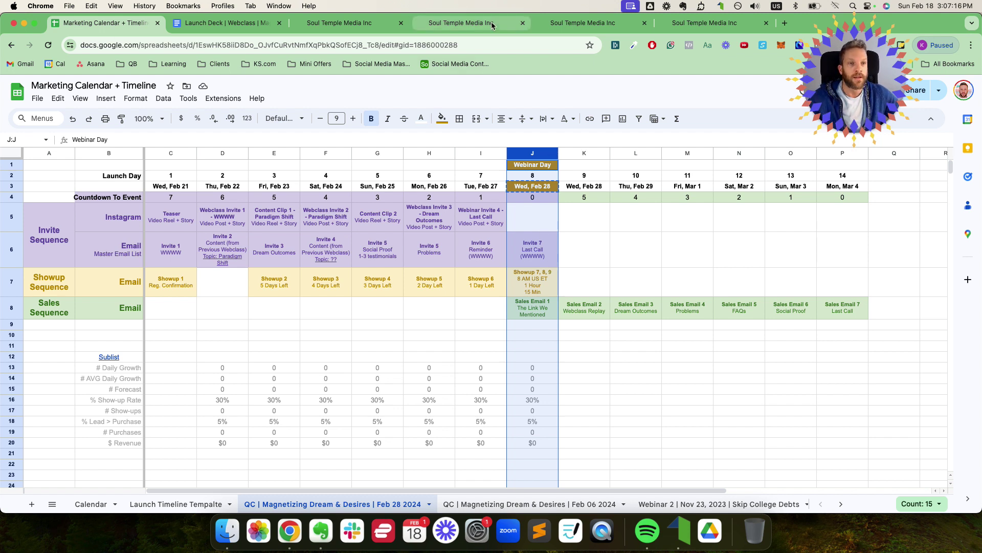
# Step: Back on the Registration Complete page, review the Step 2 and Step 1 sub headlines
pyautogui.click(609, 33)
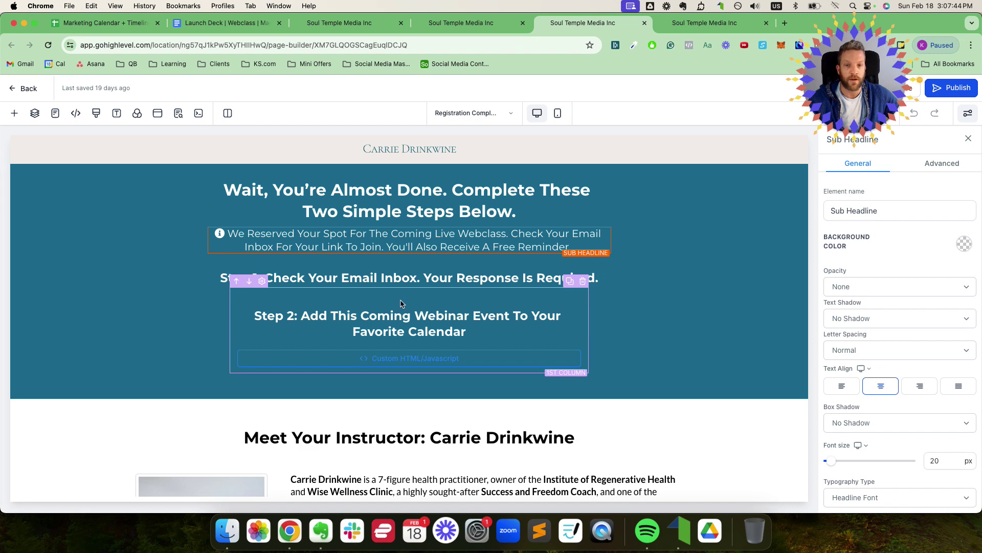
pyautogui.click(380, 309)
pyautogui.scroll(-1, 348, 309)
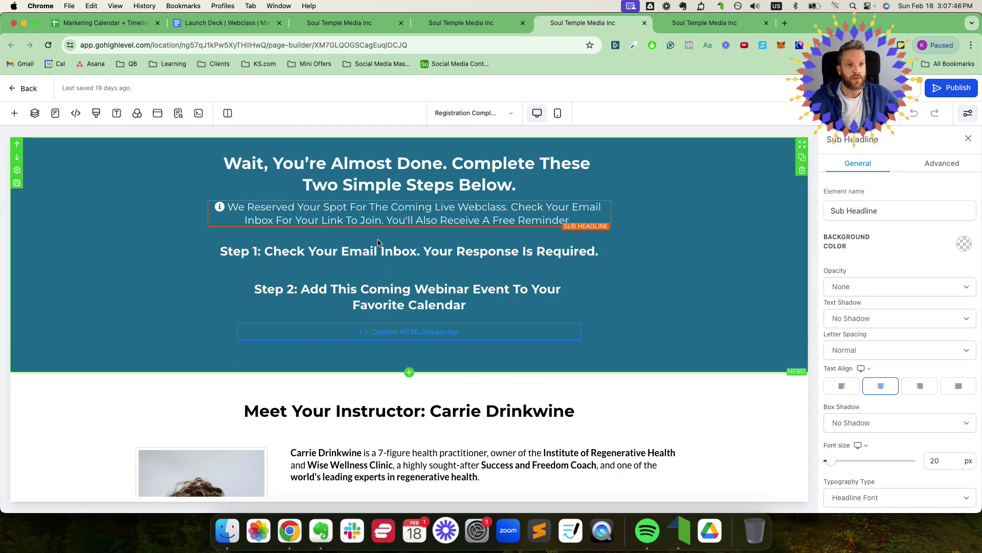
pyautogui.click(378, 239)
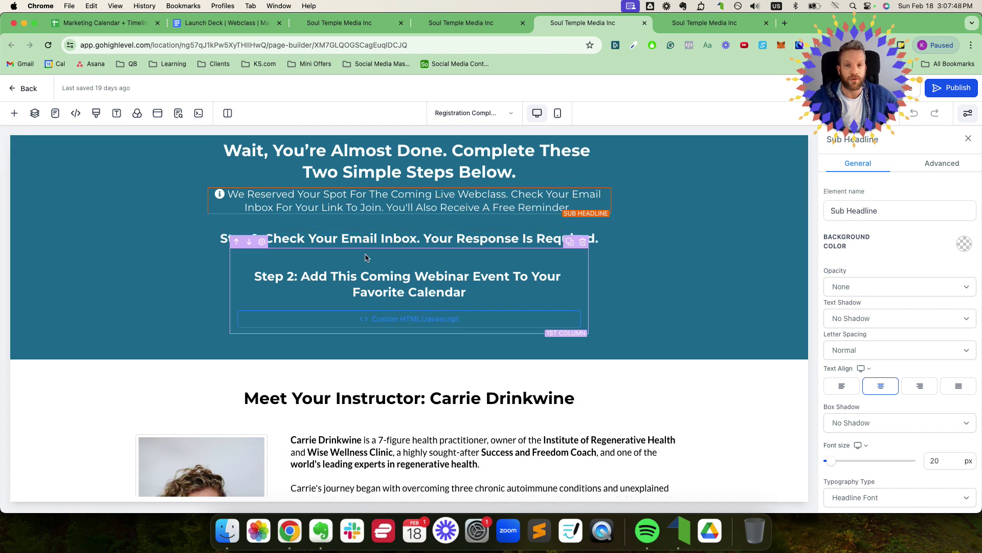
pyautogui.click(97, 23)
pyautogui.moveTo(533, 168); pyautogui.dragTo(542, 225)
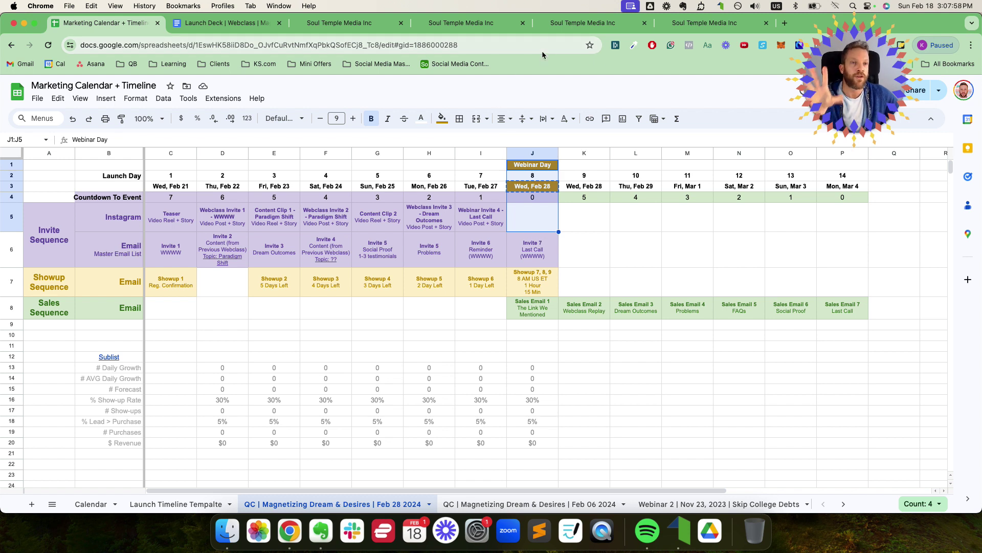
pyautogui.click(531, 256)
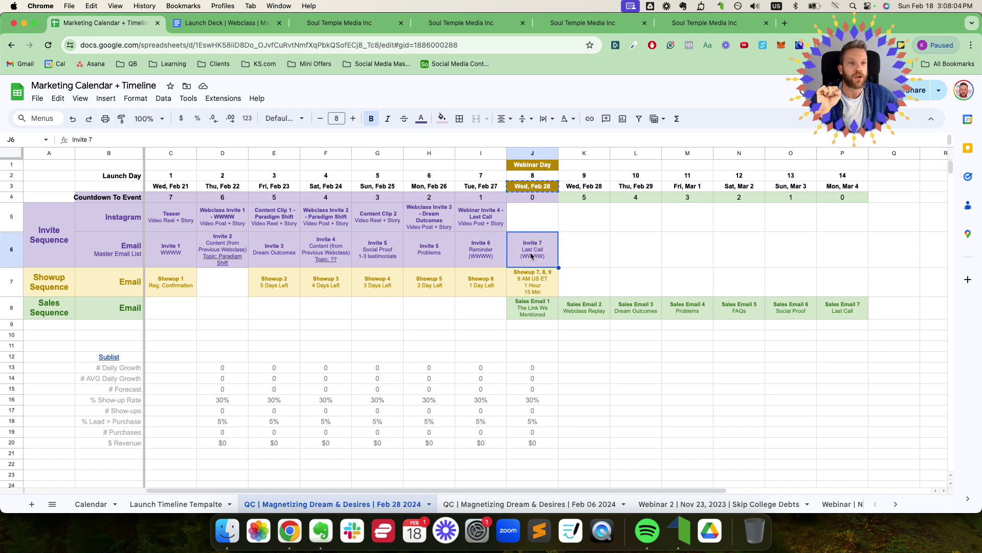
pyautogui.click(583, 24)
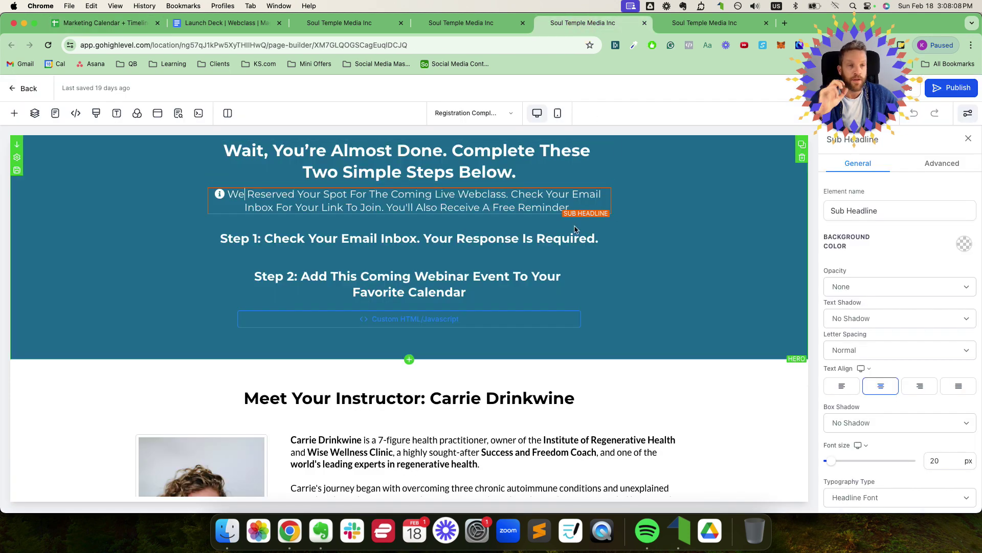
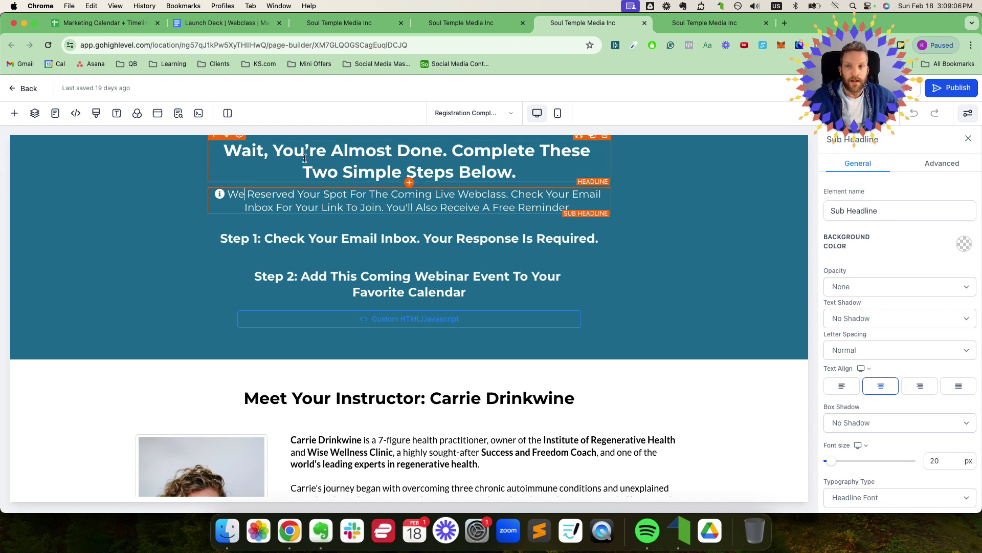
# Step: Return to the page builder and open the add-to-calendar block's code editor
pyautogui.click(121, 26)
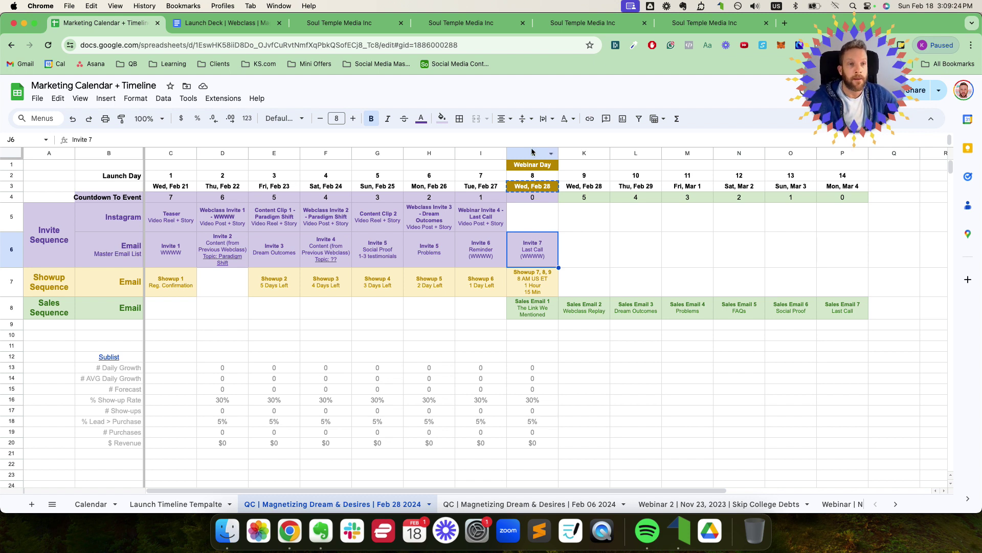
pyautogui.click(572, 28)
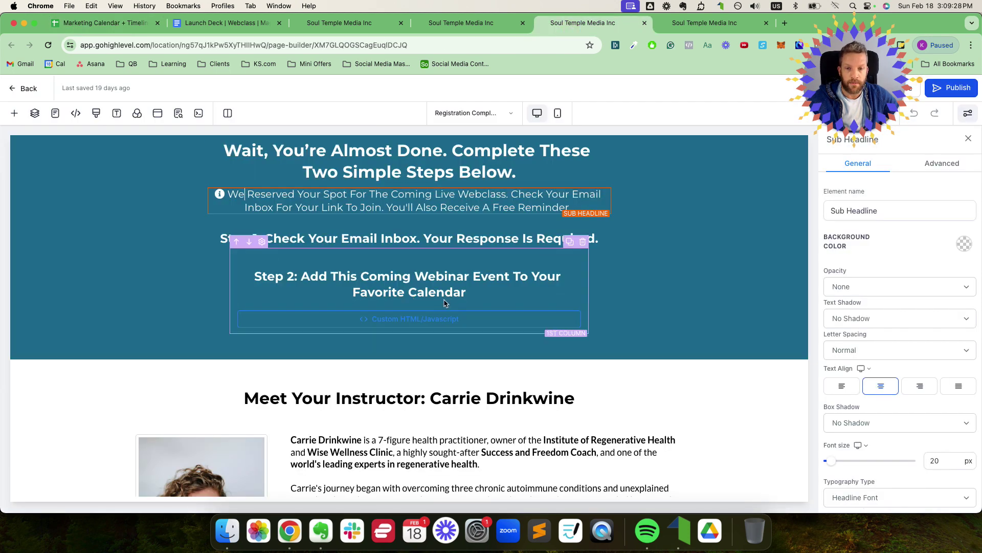
pyautogui.scroll(-1, 438, 306)
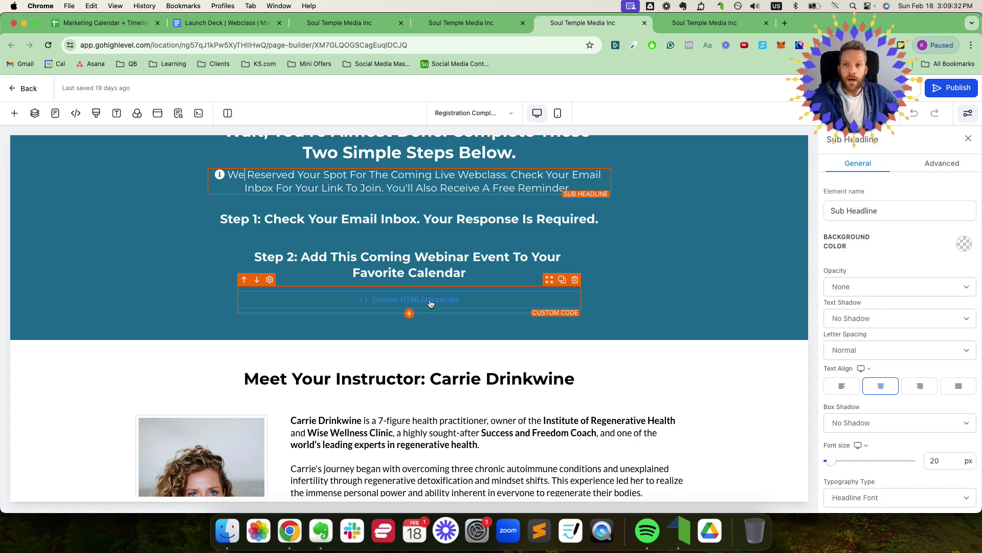
pyautogui.click(430, 304)
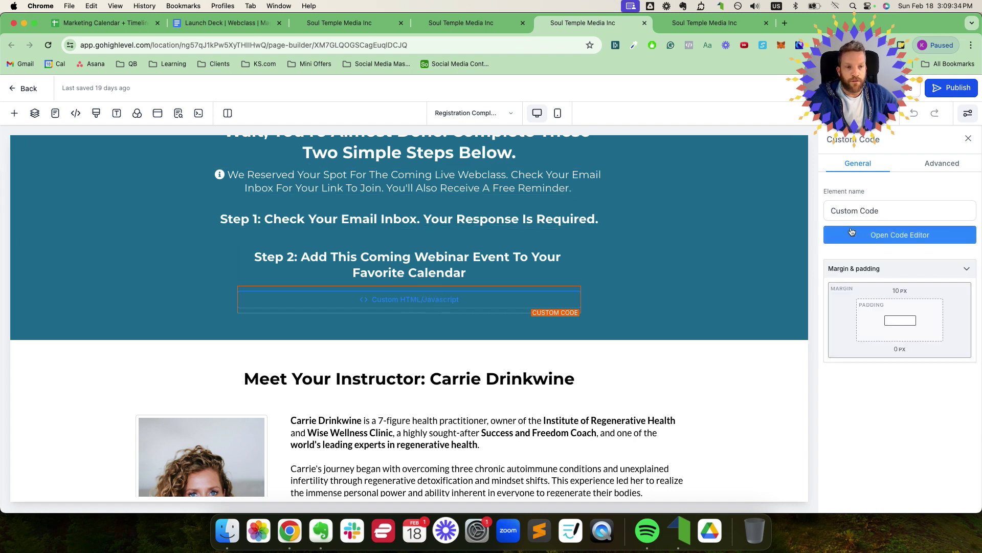
pyautogui.click(860, 236)
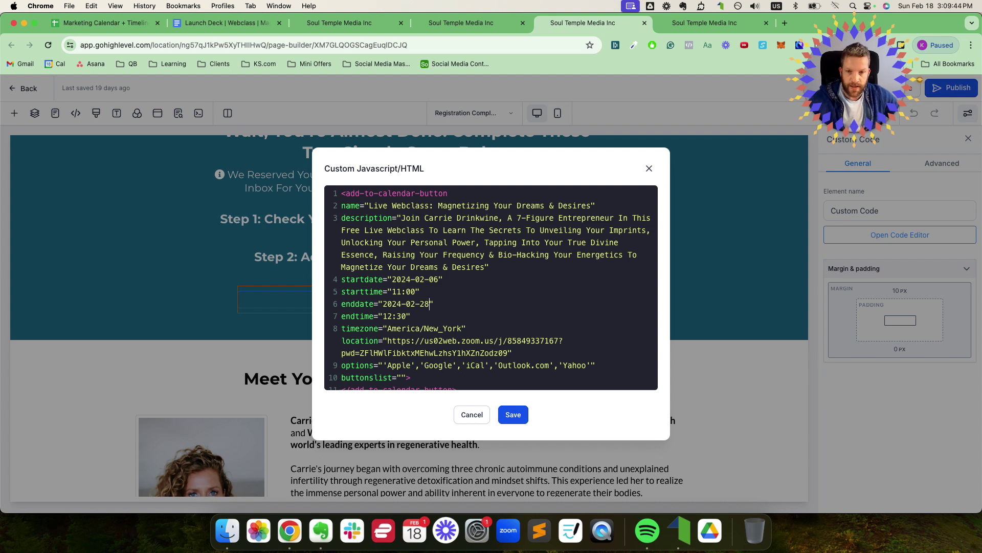
# Step: Change the calendar code's start date to 2024-02-28
pyautogui.click(425, 304)
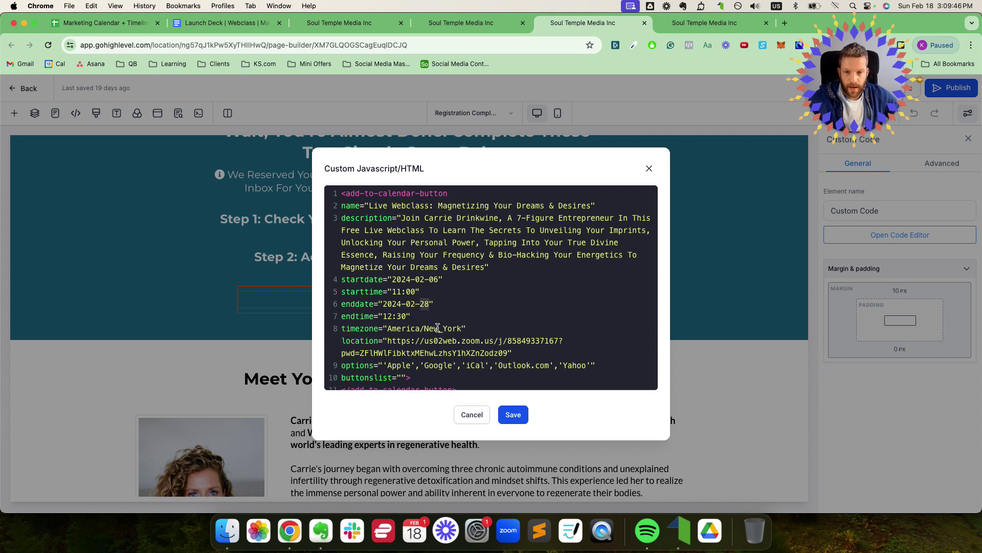
pyautogui.scroll(-1, 437, 328)
pyautogui.doubleClick(433, 273)
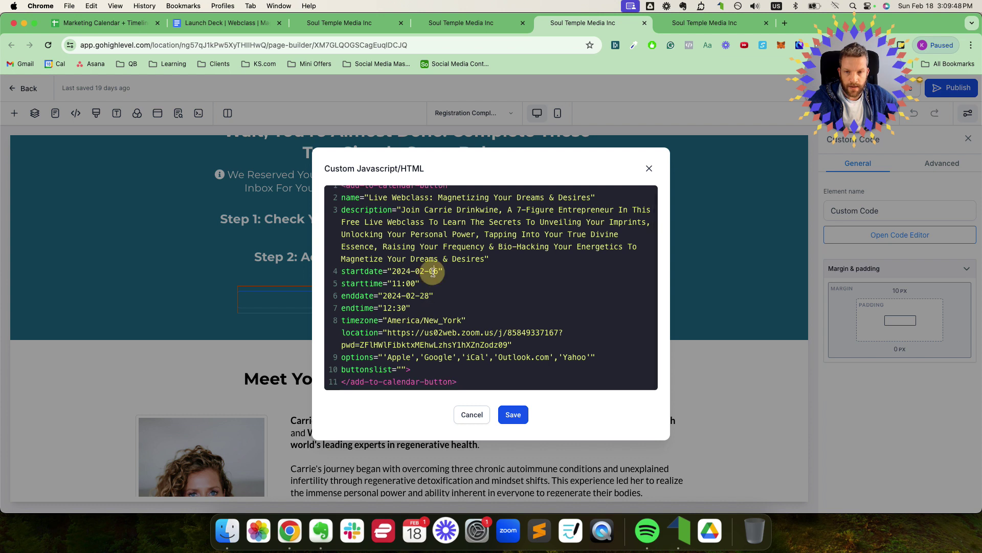
pyautogui.write('28')
pyautogui.click(400, 284)
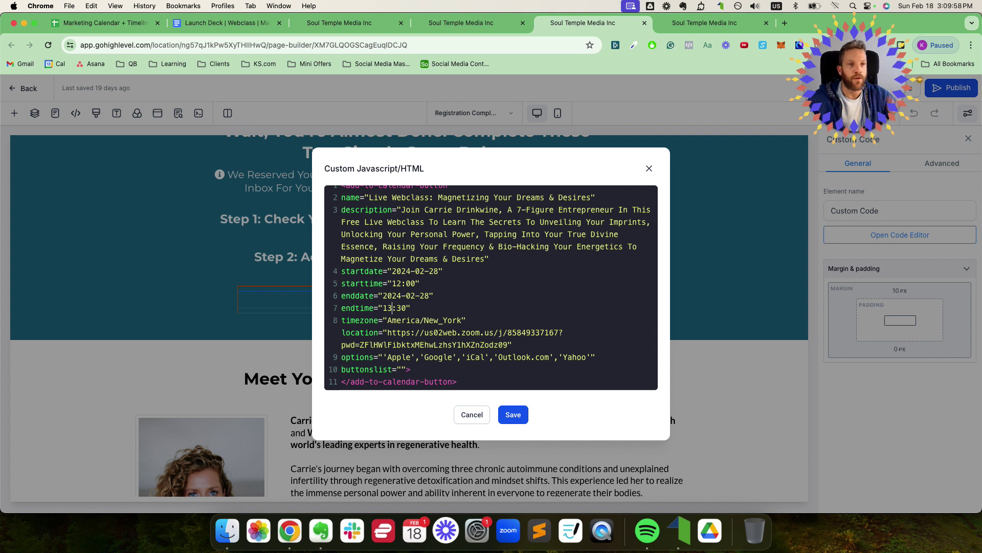
# Step: Review the calendar options line and save the code with the 12:00–13:30 times
pyautogui.scroll(1, 462, 294)
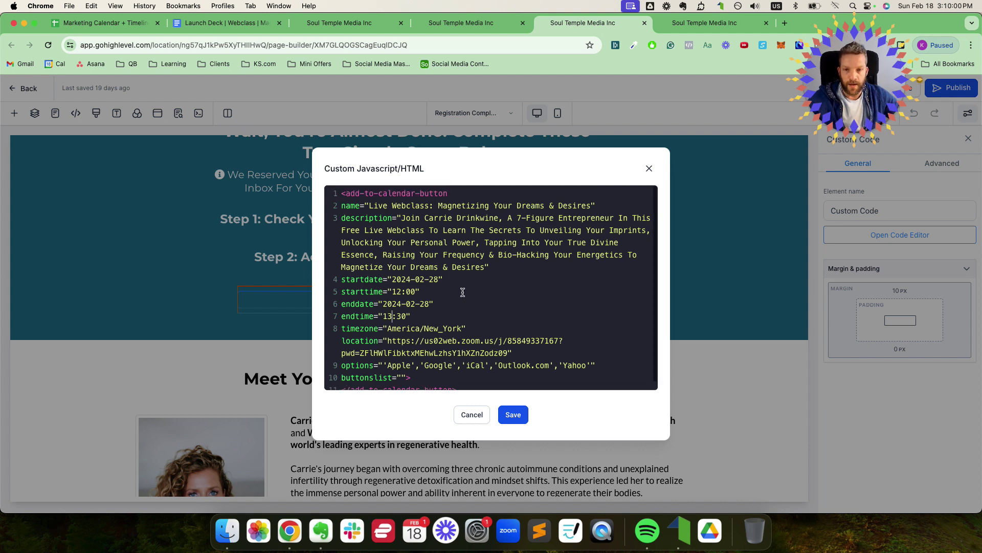
pyautogui.scroll(-1, 449, 229)
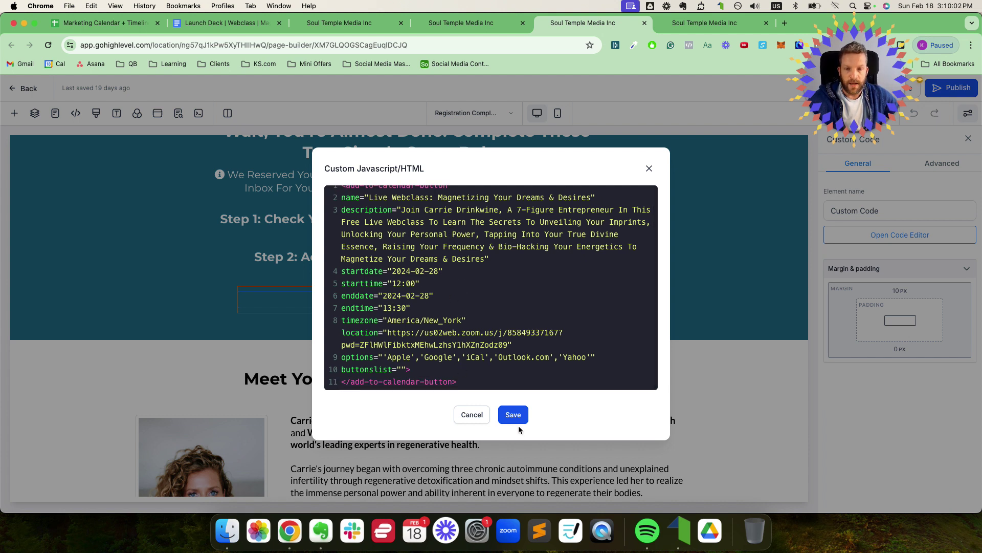
pyautogui.click(487, 358)
pyautogui.press('super+a')
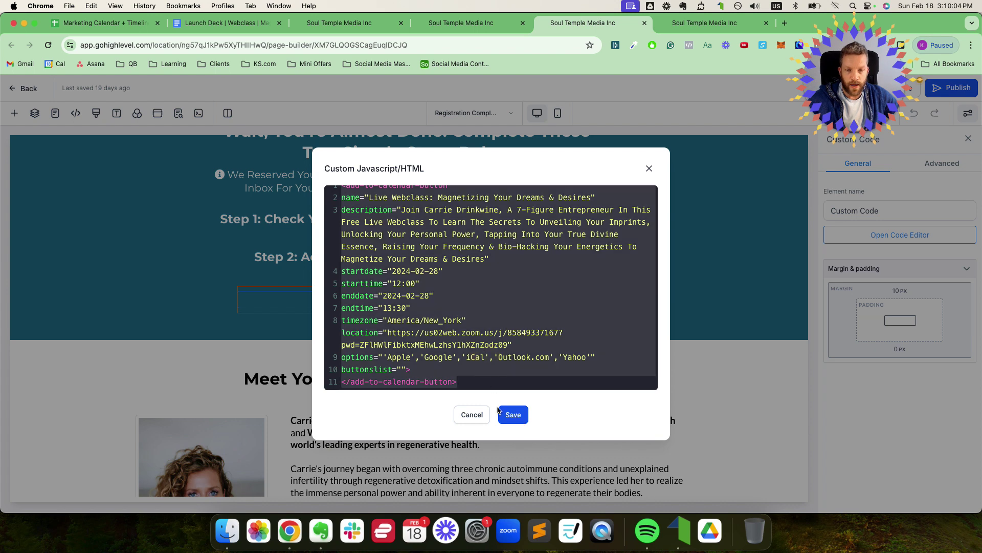
pyautogui.click(393, 359)
pyautogui.click(427, 356)
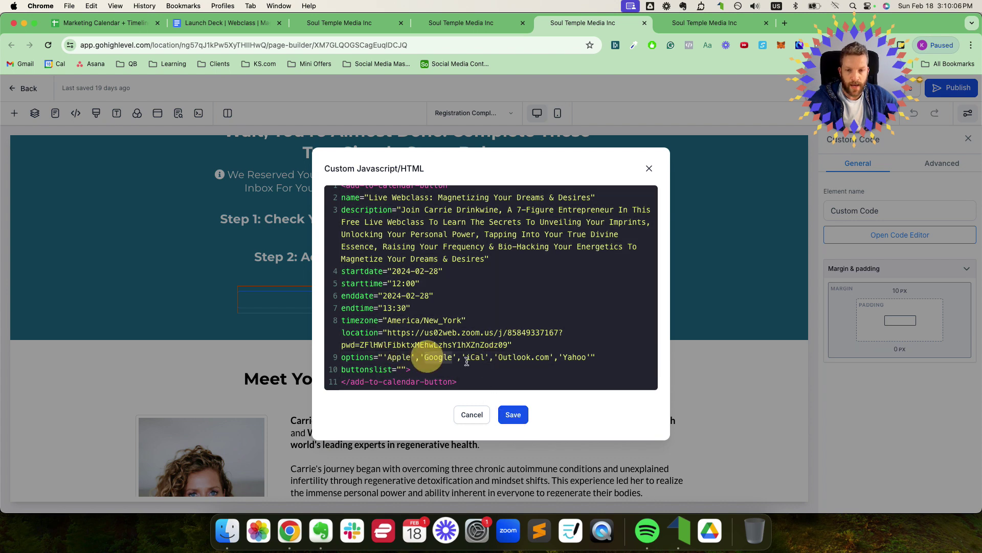
pyautogui.click(473, 357)
pyautogui.click(515, 356)
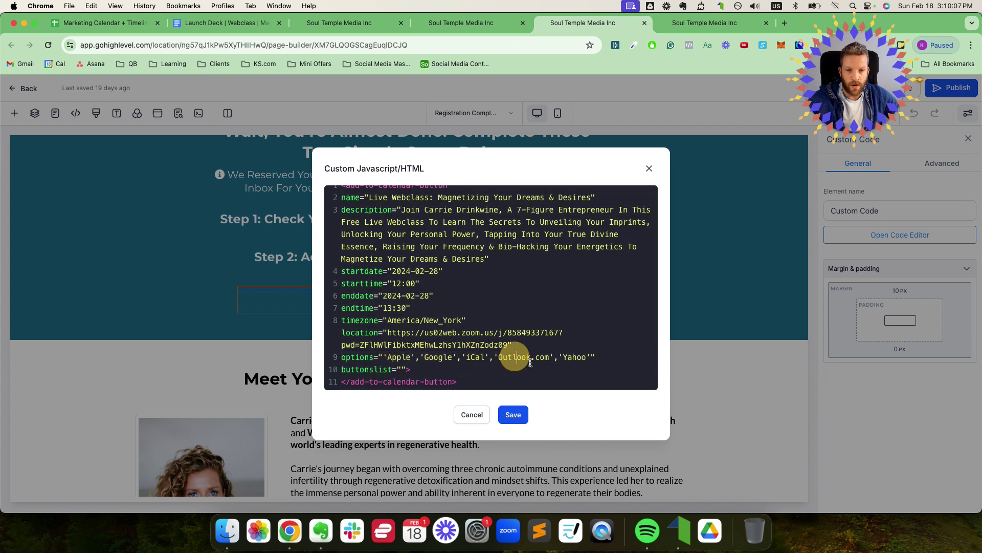
pyautogui.click(514, 416)
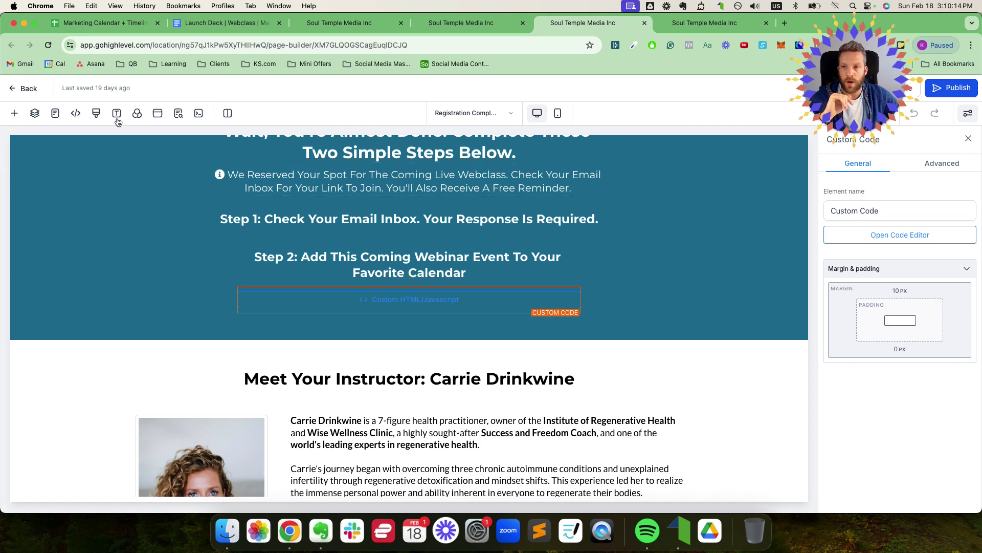
# Step: Copy the CDN script tag from add-to-calendar-button.com's default JavaScript install guide
pyautogui.click(74, 115)
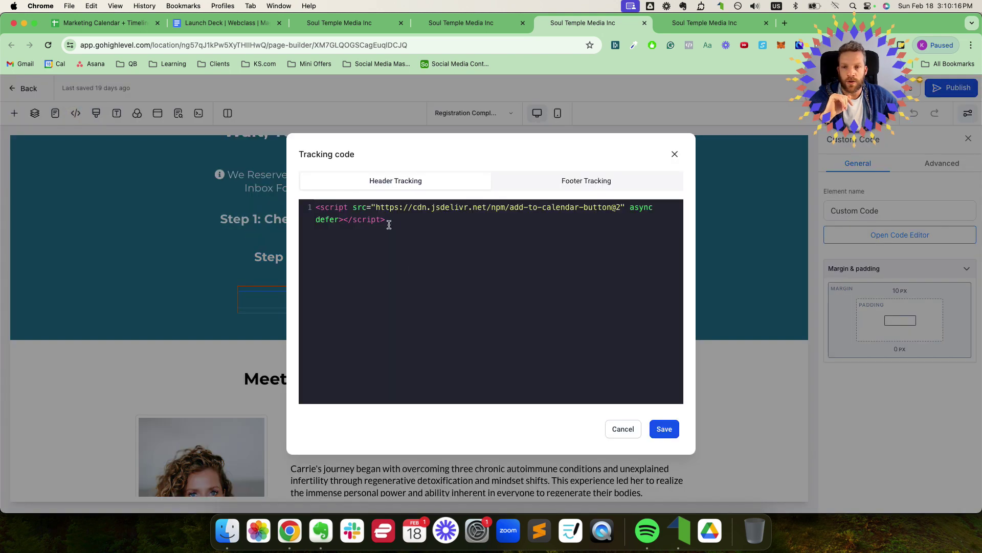
pyautogui.moveTo(405, 220); pyautogui.dragTo(314, 210)
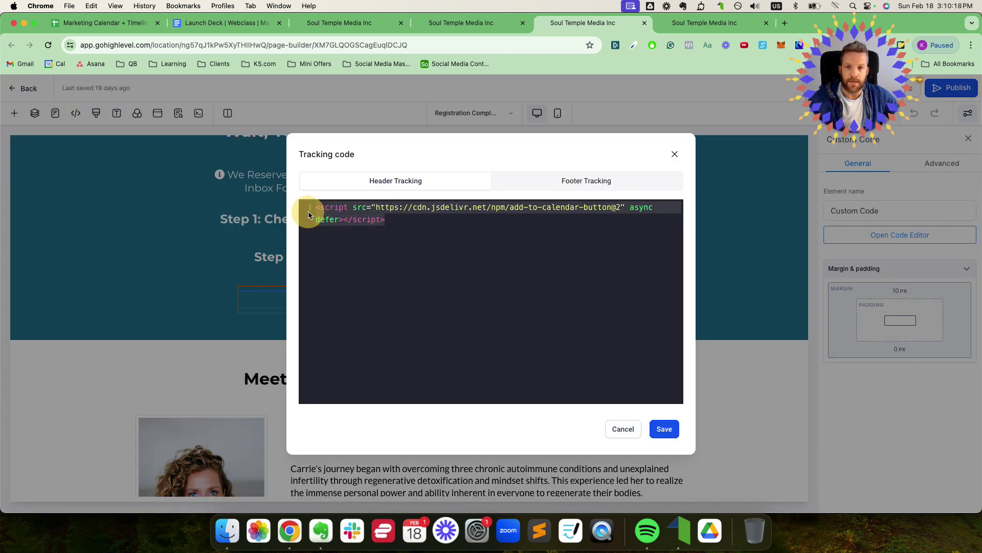
pyautogui.click(418, 216)
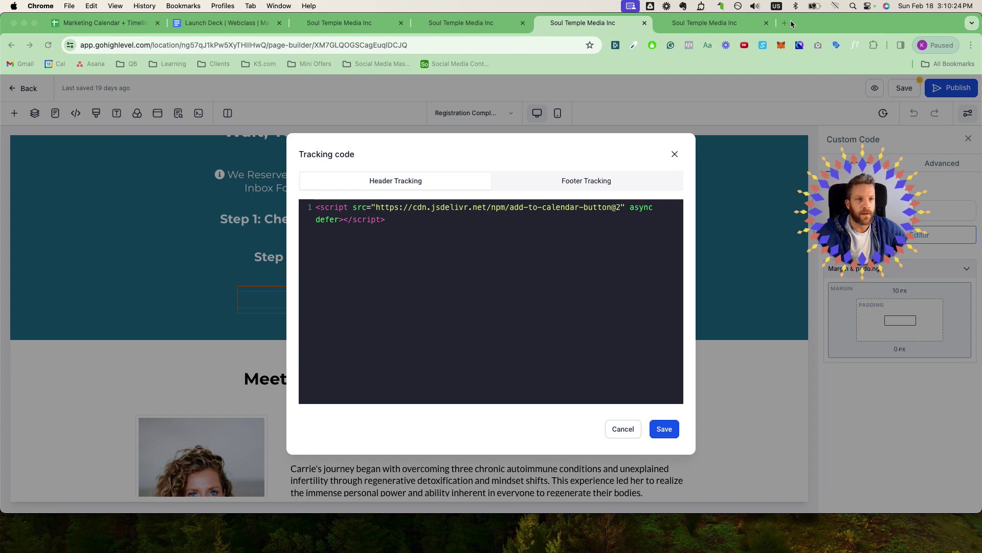
pyautogui.click(788, 26)
pyautogui.write('add-to-calendar-button.com')
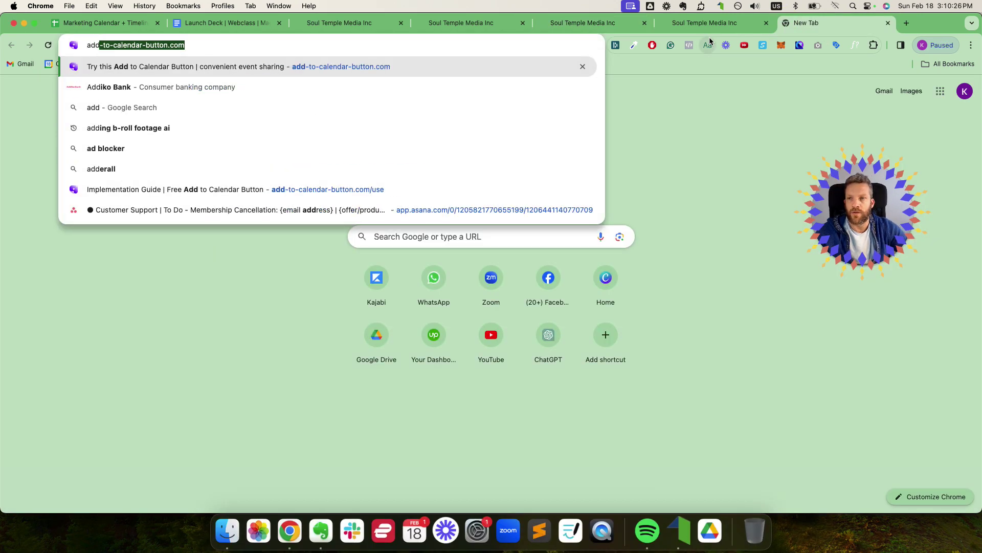
pyautogui.press('Return')
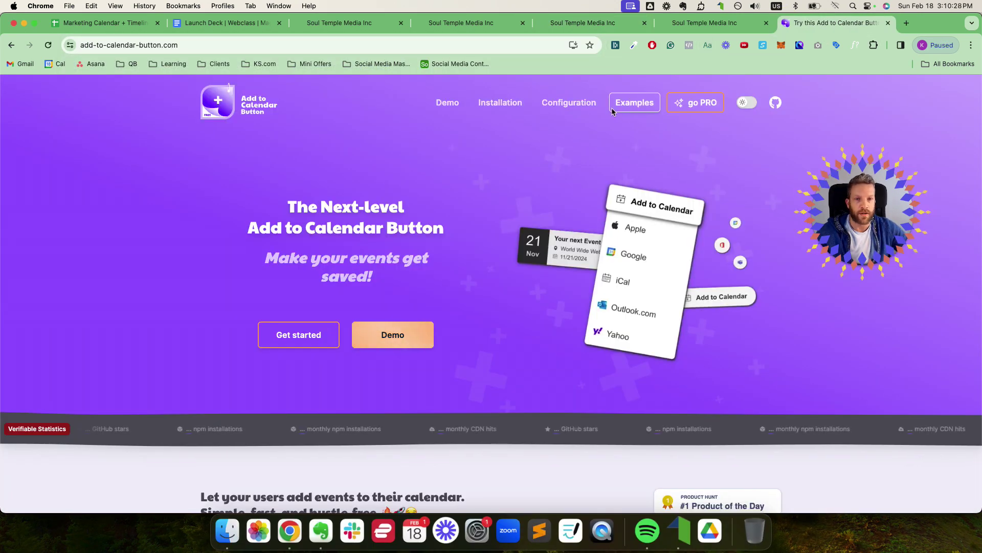
pyautogui.click(501, 102)
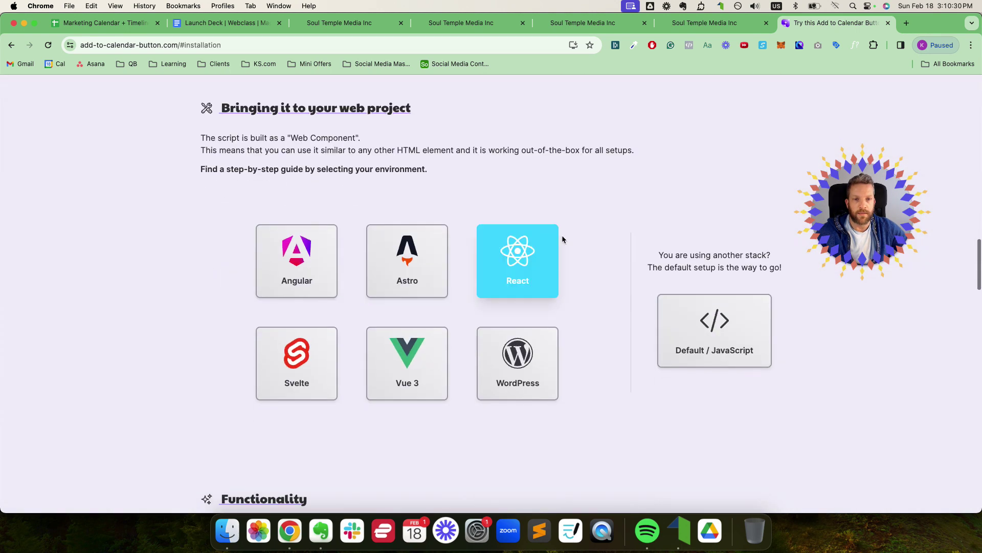
pyautogui.click(713, 327)
pyautogui.click(618, 293)
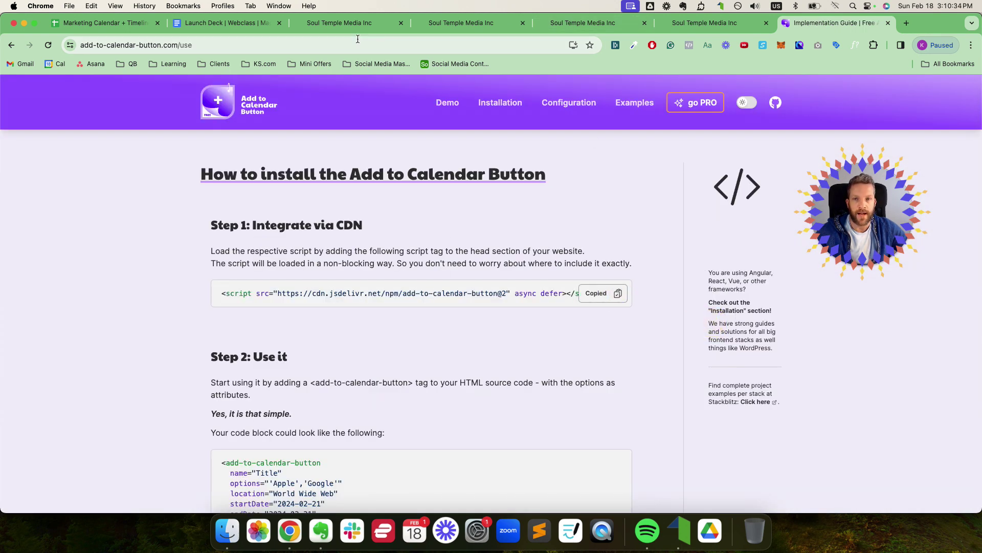
# Step: Replace the page's header tracking code with the copied CDN script and save
pyautogui.click(451, 24)
pyautogui.click(578, 24)
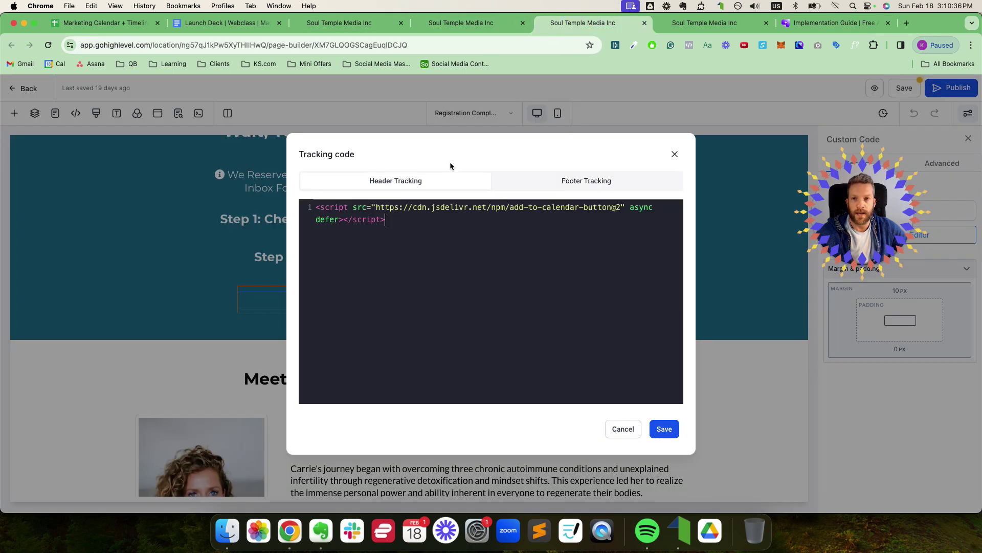
pyautogui.click(429, 223)
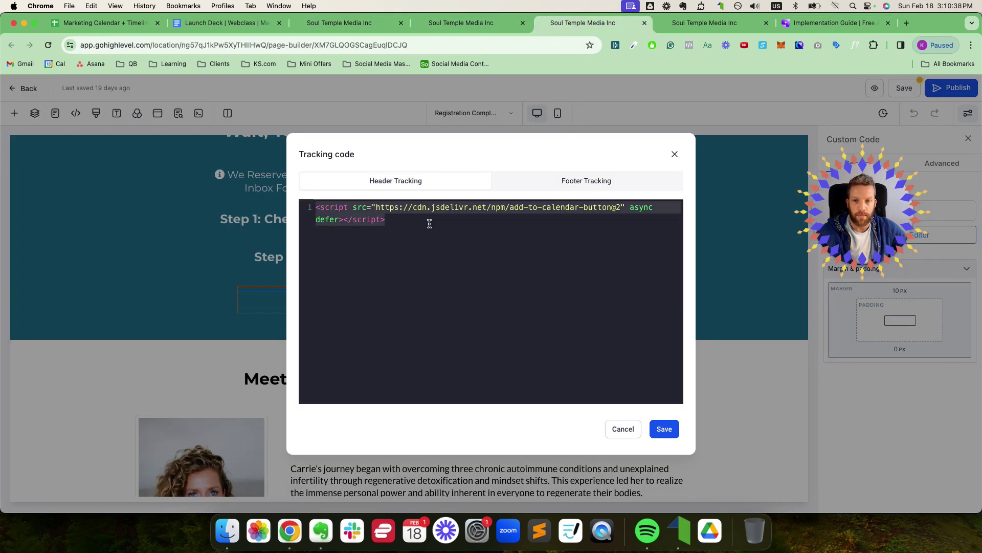
pyautogui.hotkey('ctrl', 'a')
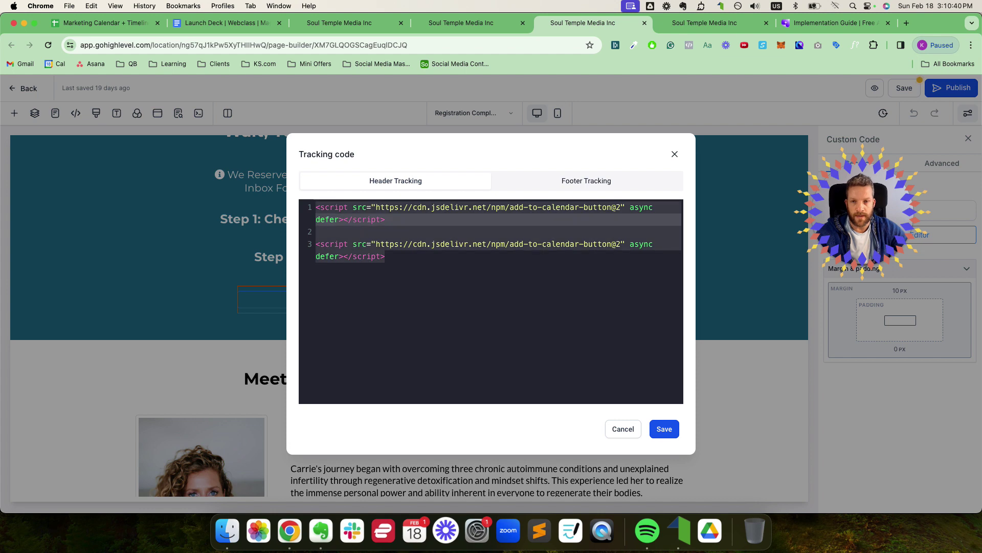
pyautogui.hotkey('ctrl', 'x')
pyautogui.hotkey('ctrl', 'v')
pyautogui.click(668, 431)
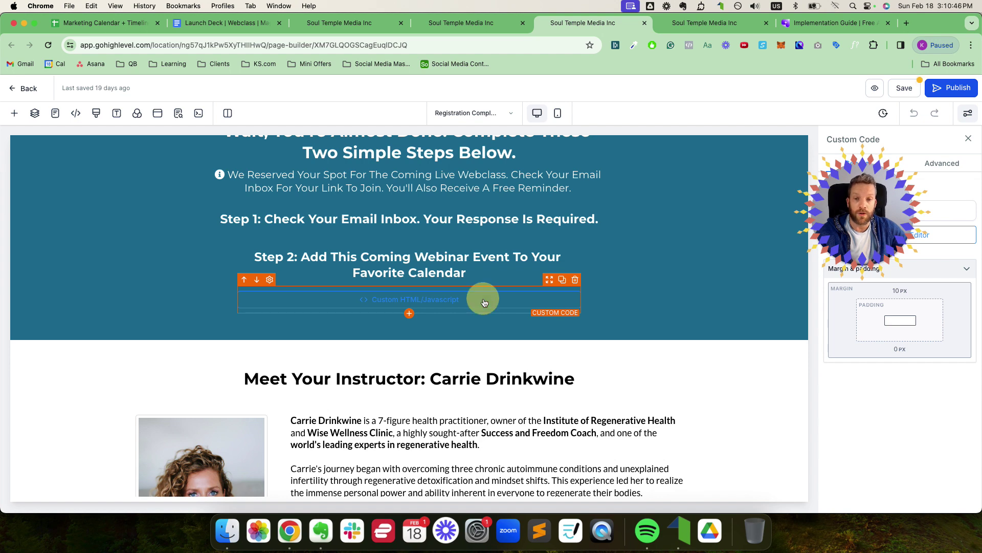
# Step: Select the example calendar code in the install guide, then return to the page builder
pyautogui.click(803, 22)
pyautogui.scroll(-5, 475, 275)
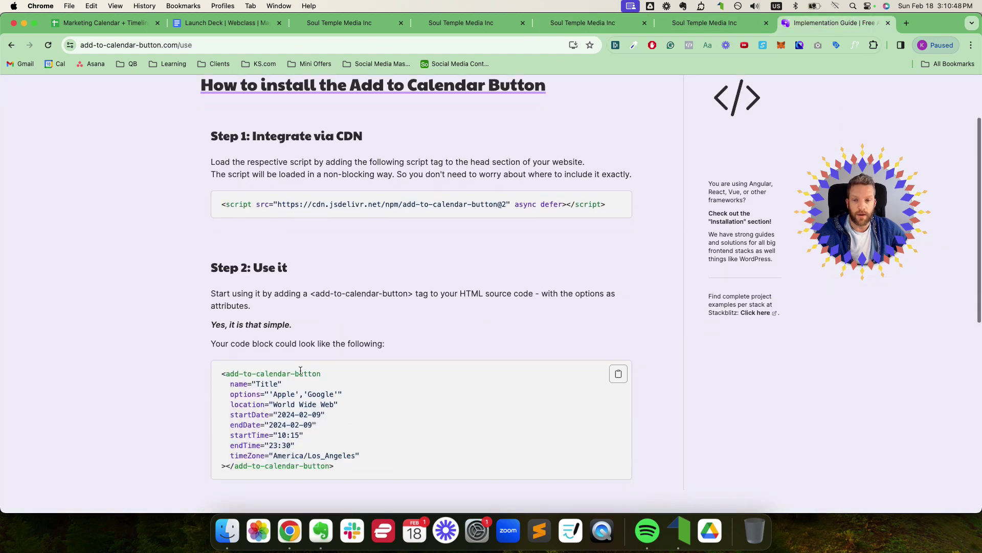
pyautogui.moveTo(222, 251); pyautogui.dragTo(362, 332)
pyautogui.click(705, 22)
pyautogui.click(629, 25)
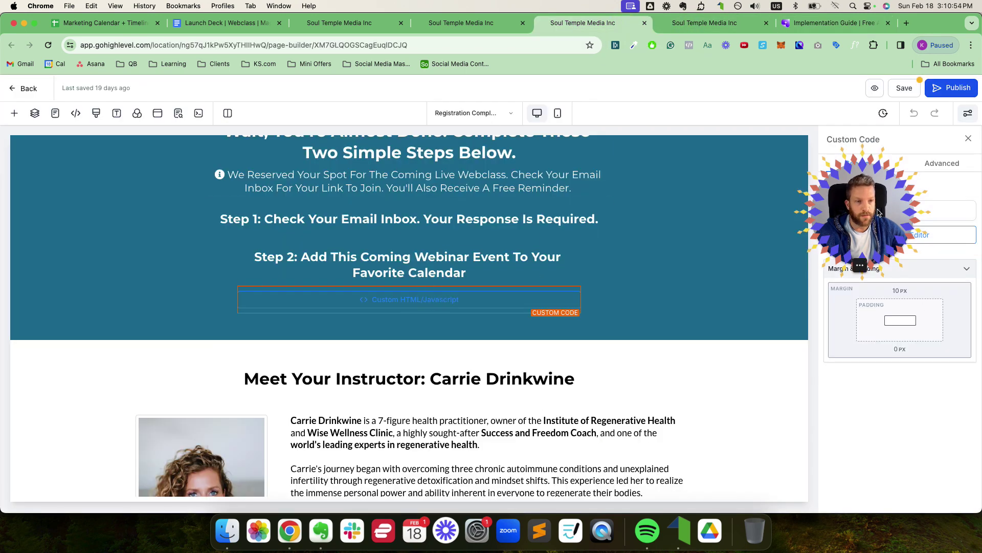
# Step: Review the calendar code's event name, description, America/New_York timezone and Zoom location URL
pyautogui.click(895, 239)
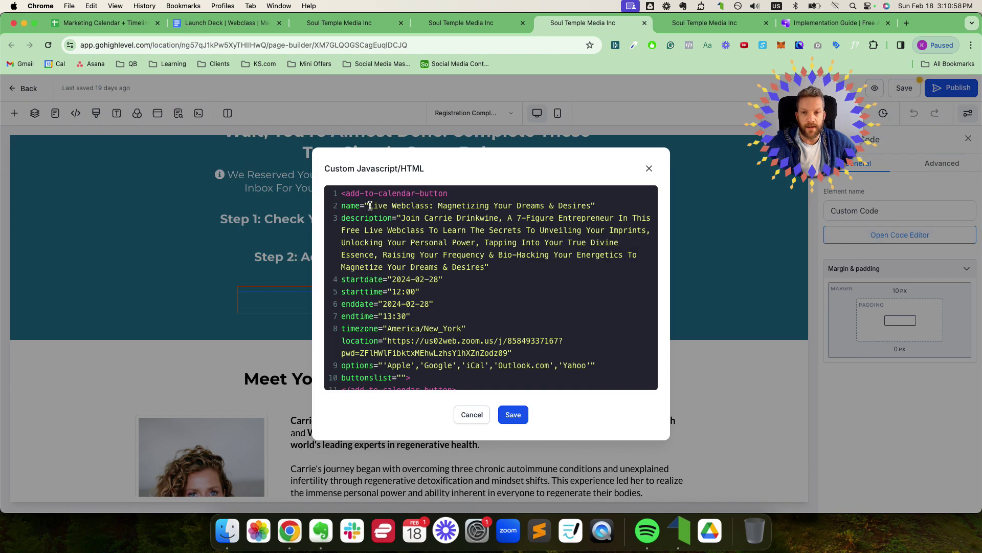
pyautogui.moveTo(370, 206); pyautogui.dragTo(568, 206)
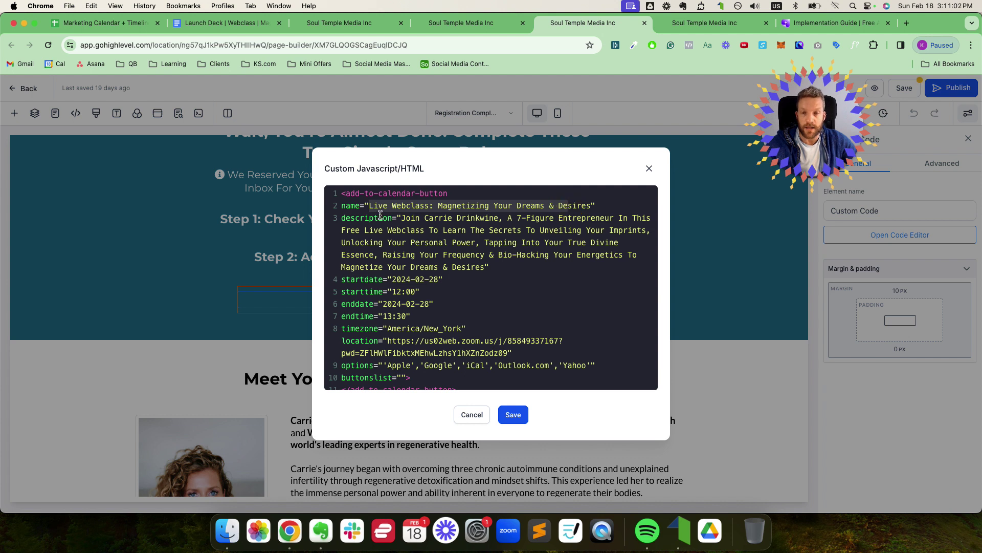
pyautogui.moveTo(401, 219); pyautogui.dragTo(460, 245)
pyautogui.click(470, 268)
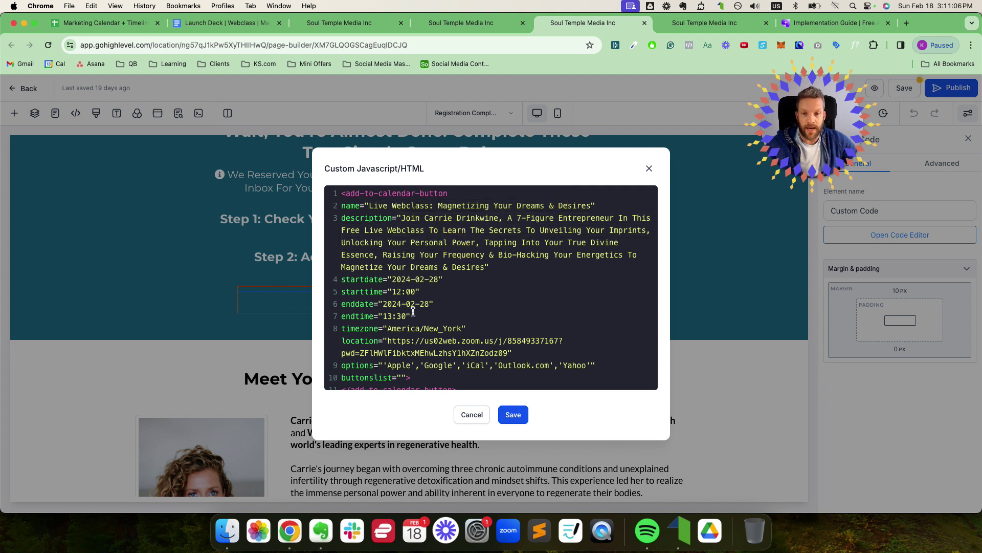
pyautogui.moveTo(386, 332); pyautogui.dragTo(461, 329)
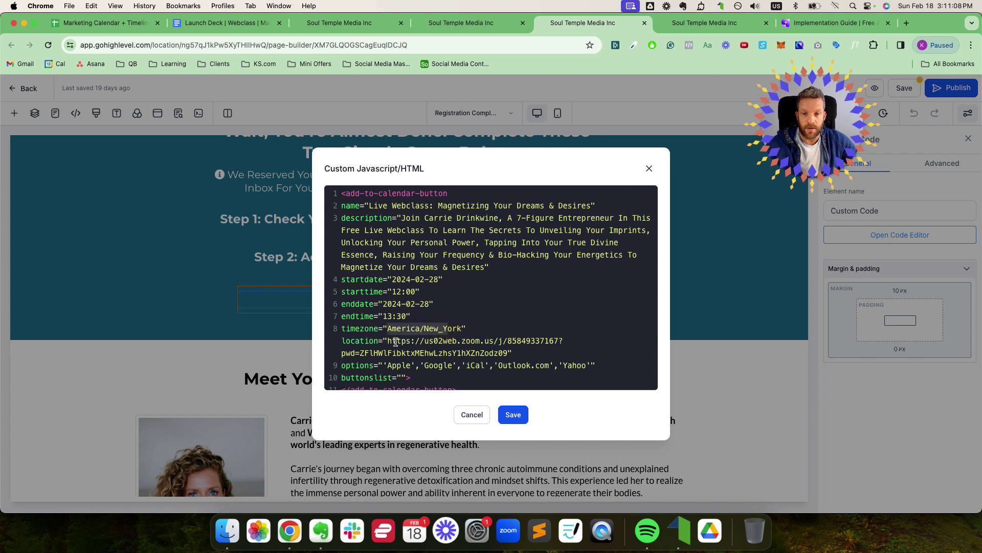
pyautogui.moveTo(389, 341); pyautogui.dragTo(508, 352)
pyautogui.press('super+c')
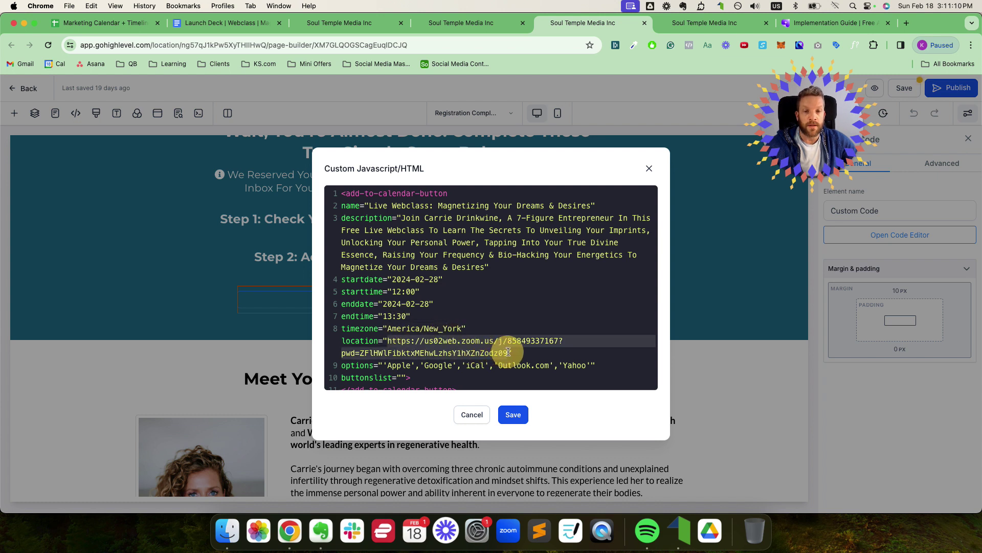
pyautogui.click(225, 23)
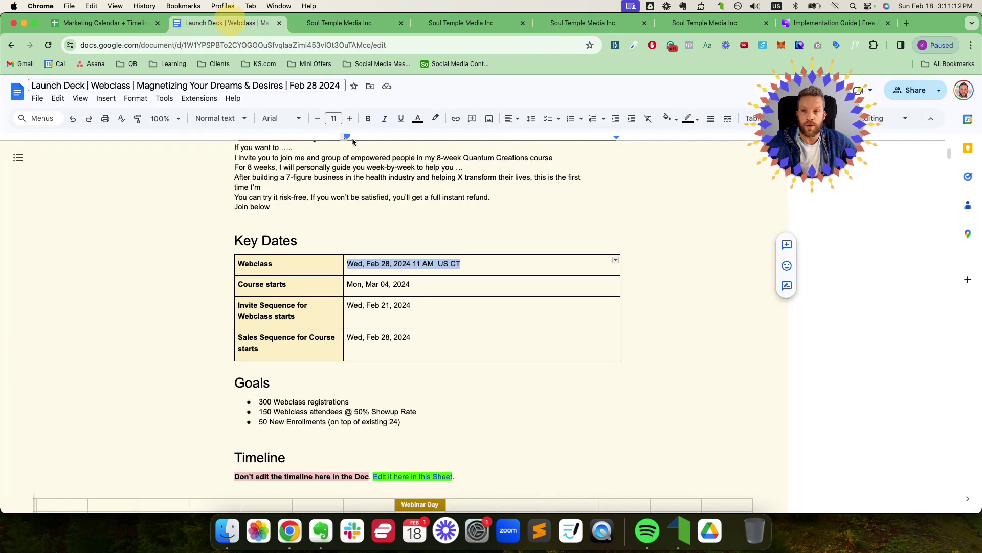
# Step: Confirm the Webclass Live Page URL reads 'Add a Zoom link here', then return to the registration builder
pyautogui.scroll(-11, 442, 304)
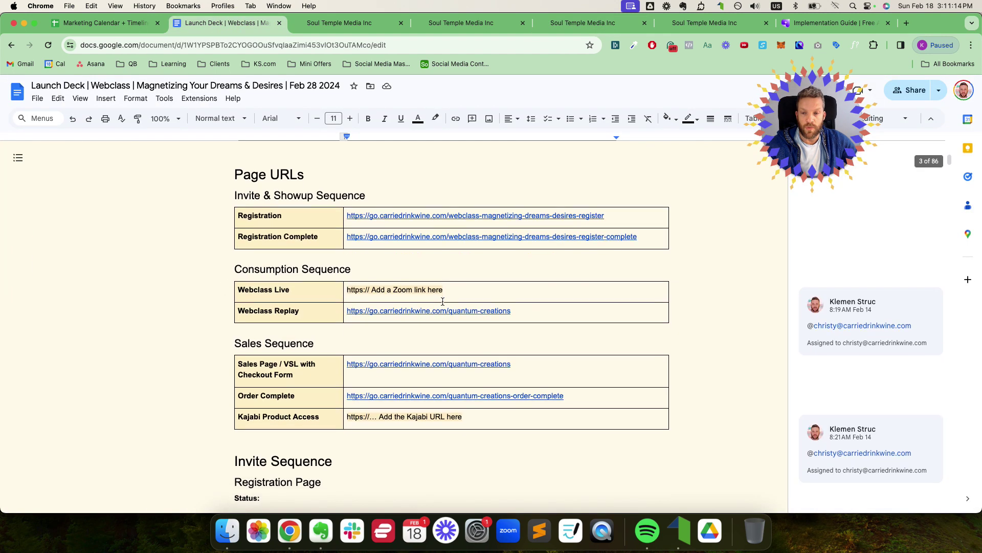
pyautogui.click(446, 291)
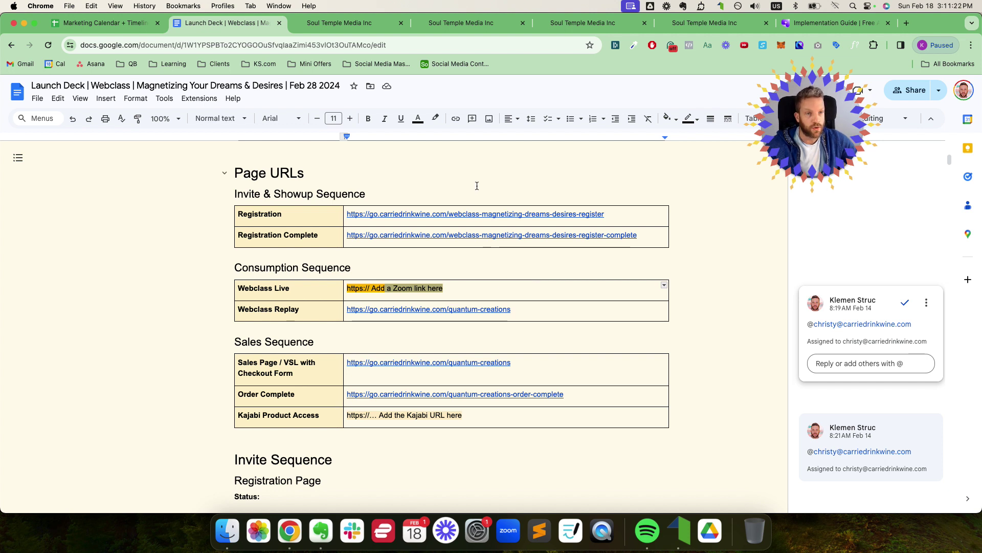
pyautogui.moveTo(433, 287); pyautogui.dragTo(351, 288)
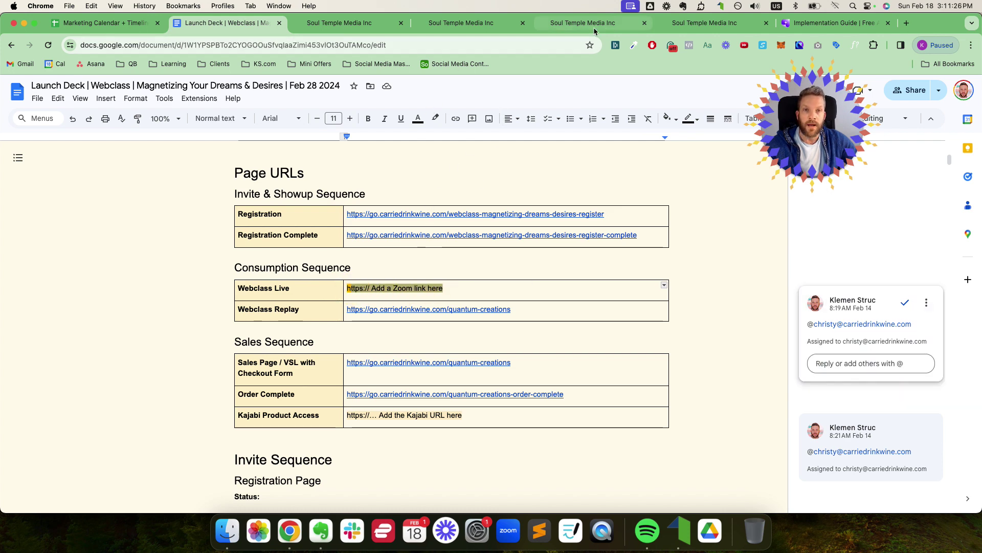
pyautogui.click(709, 23)
pyautogui.click(467, 23)
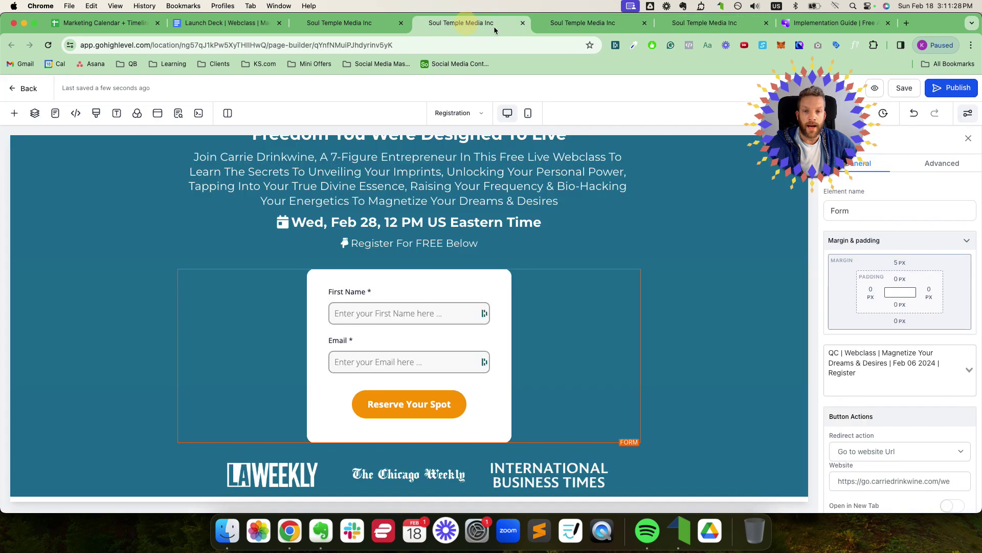
# Step: Replace the calendar code's location with the pasted Zoom link, save, and publish the page
pyautogui.click(557, 23)
pyautogui.click(396, 352)
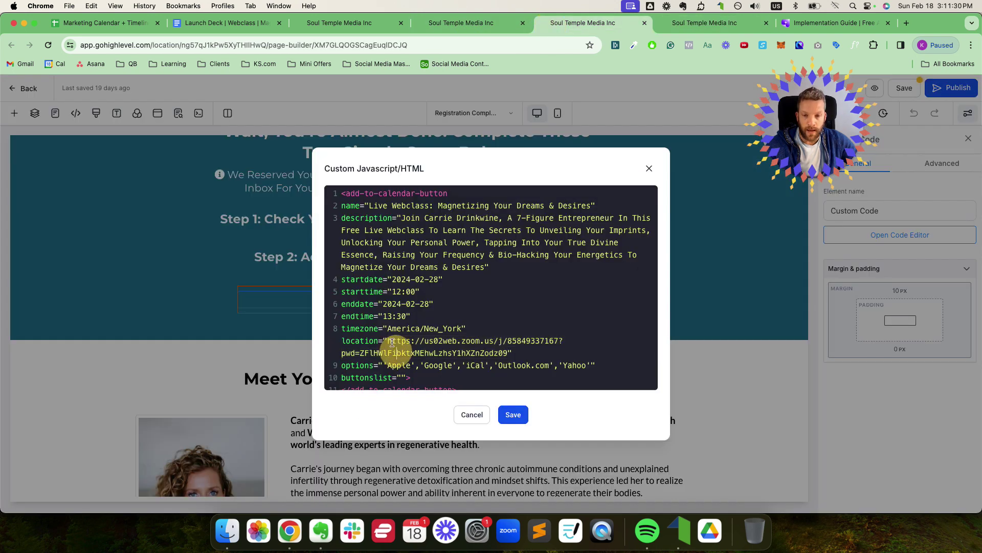
pyautogui.moveTo(388, 341); pyautogui.dragTo(512, 352)
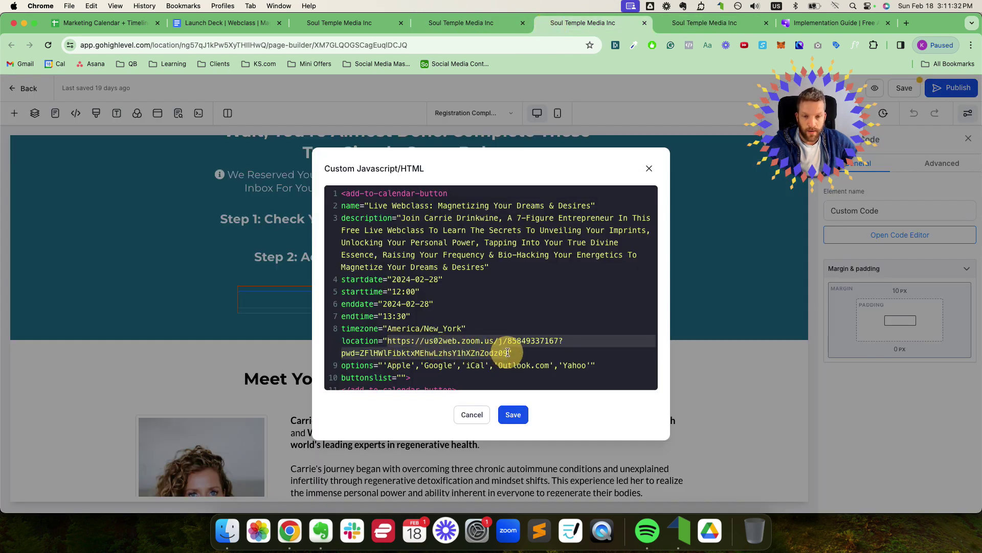
pyautogui.press('BackSpace')
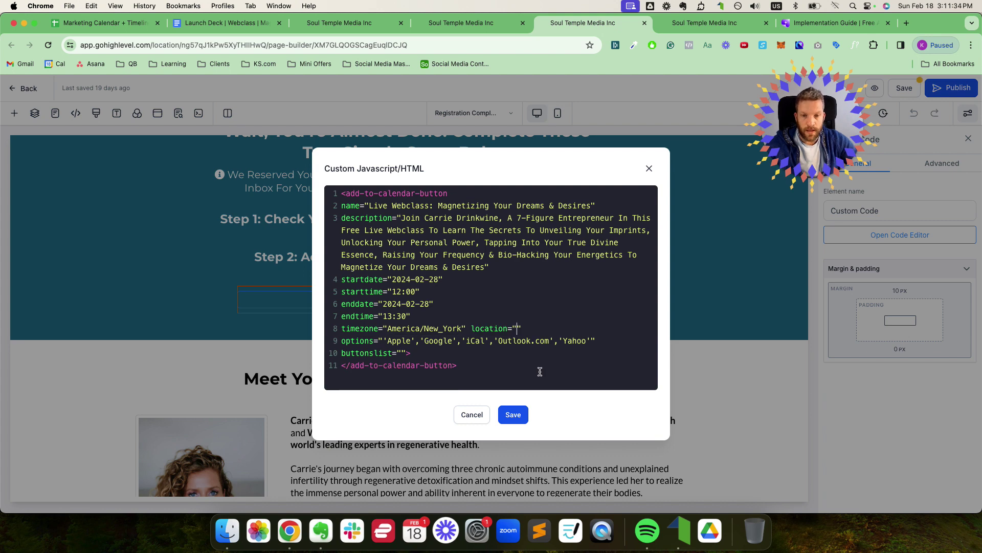
pyautogui.press('super+v')
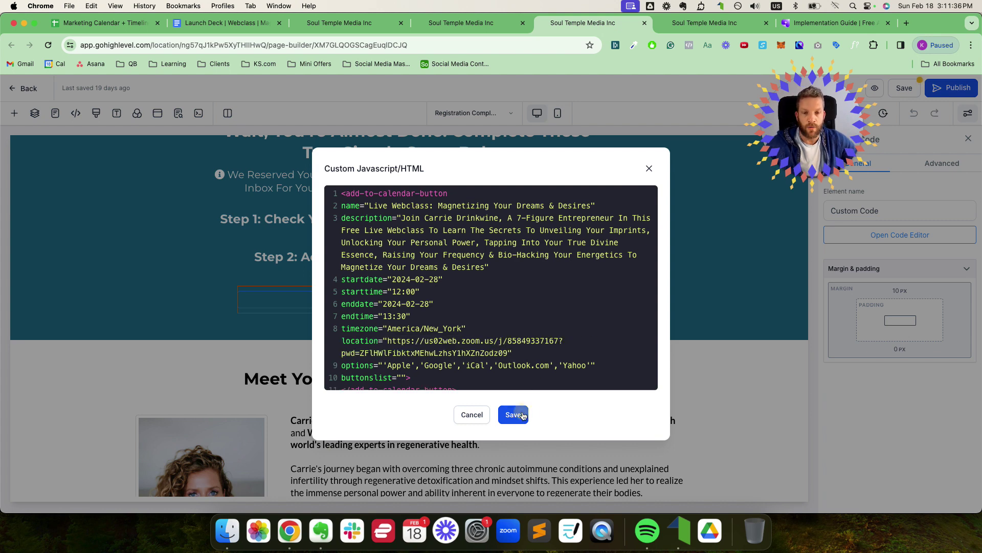
pyautogui.click(523, 415)
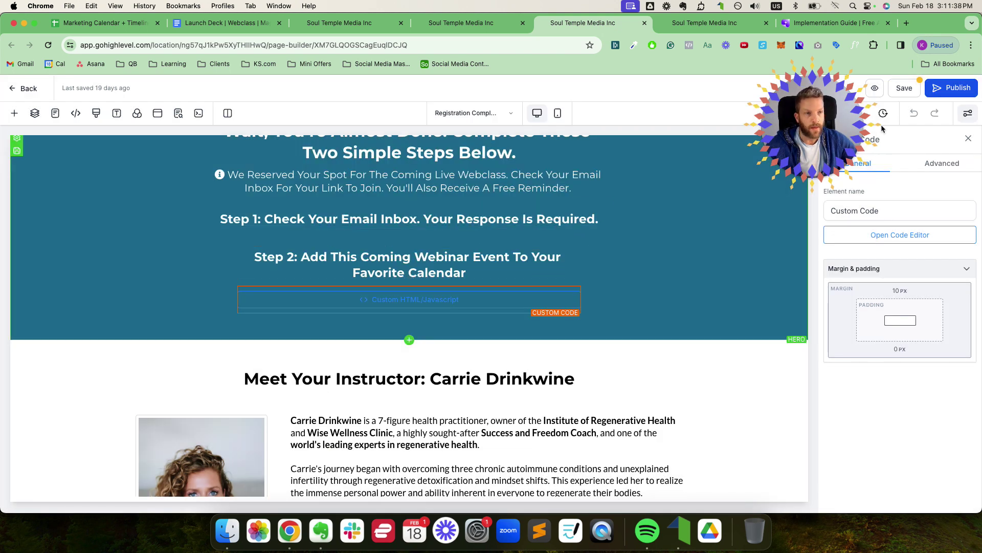
pyautogui.click(943, 96)
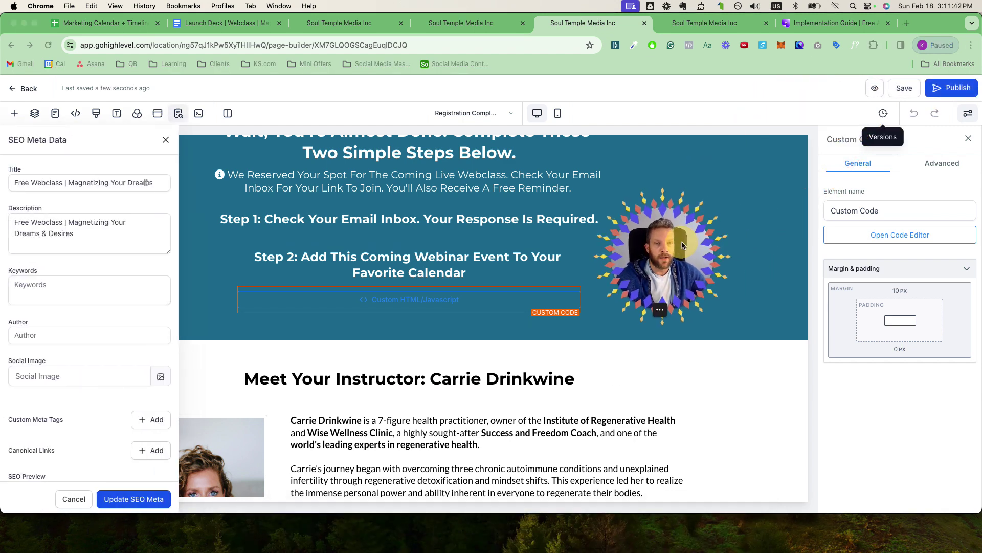
# Step: Preview the Registration Complete page and test its Google calendar button
pyautogui.click(166, 140)
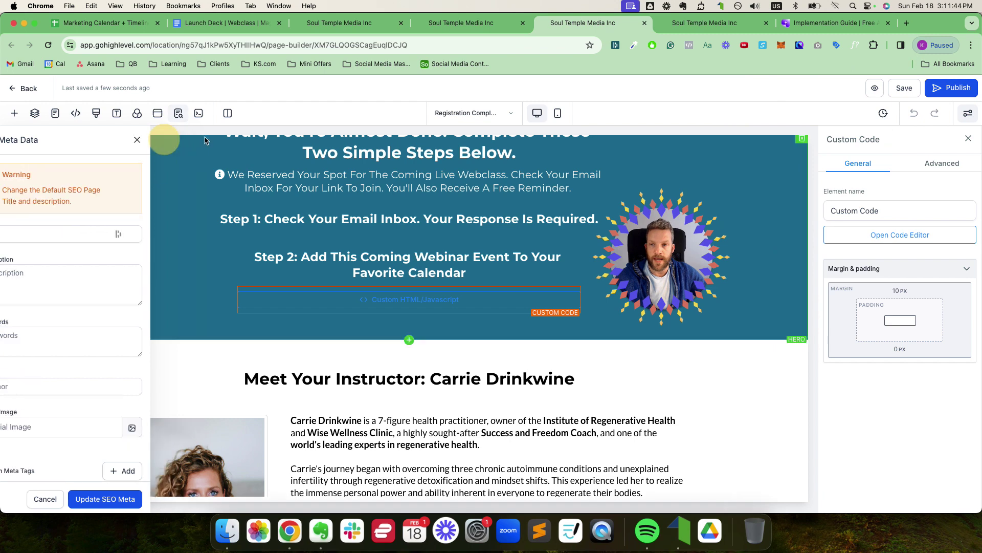
pyautogui.click(880, 89)
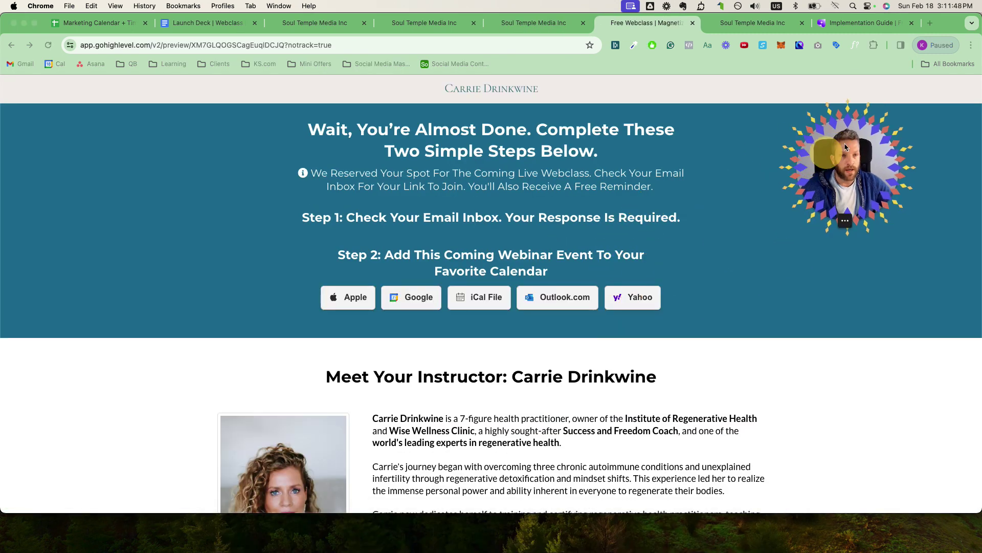
pyautogui.click(419, 302)
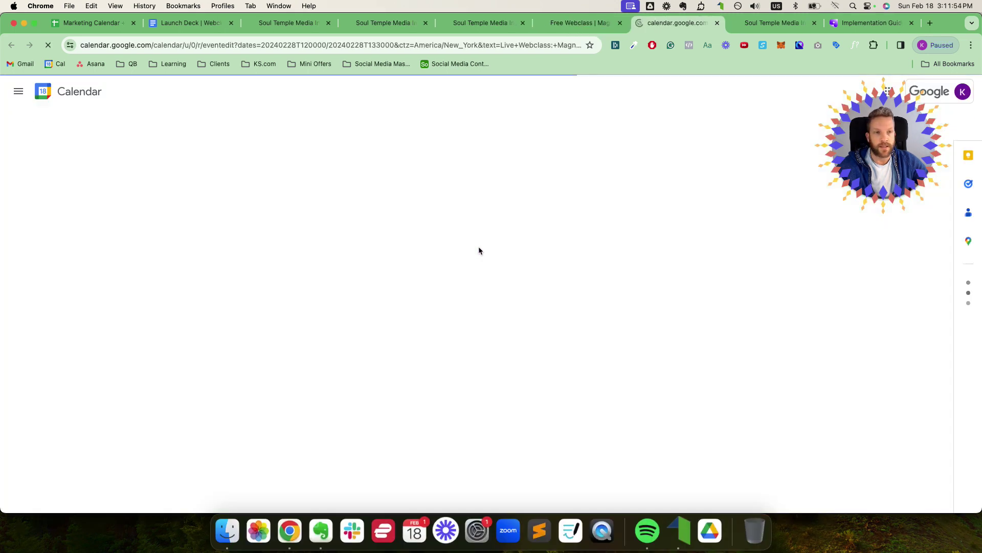
# Step: Check the Feb 28 event's title, Zoom location and description, then discard it and close the tab
pyautogui.click(89, 97)
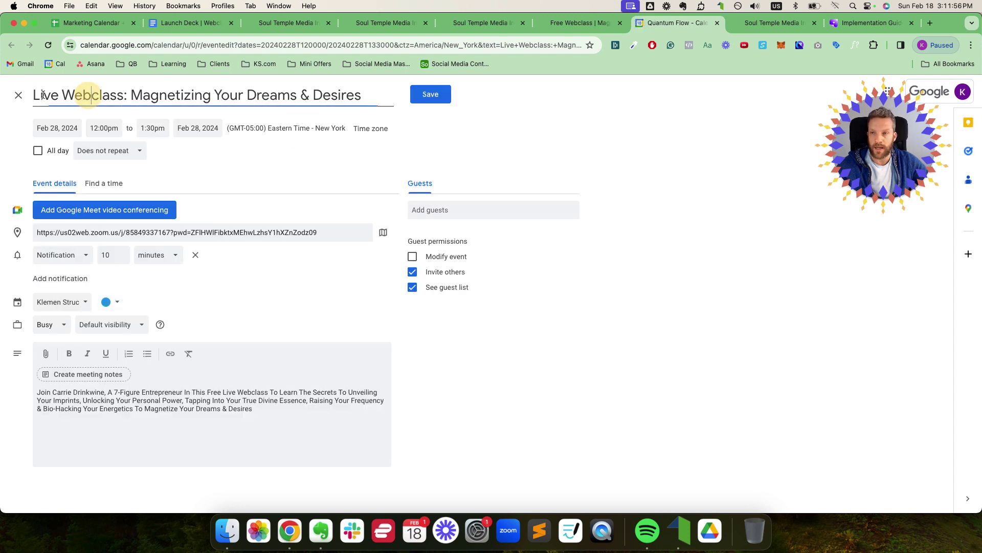
pyautogui.moveTo(34, 96); pyautogui.dragTo(351, 95)
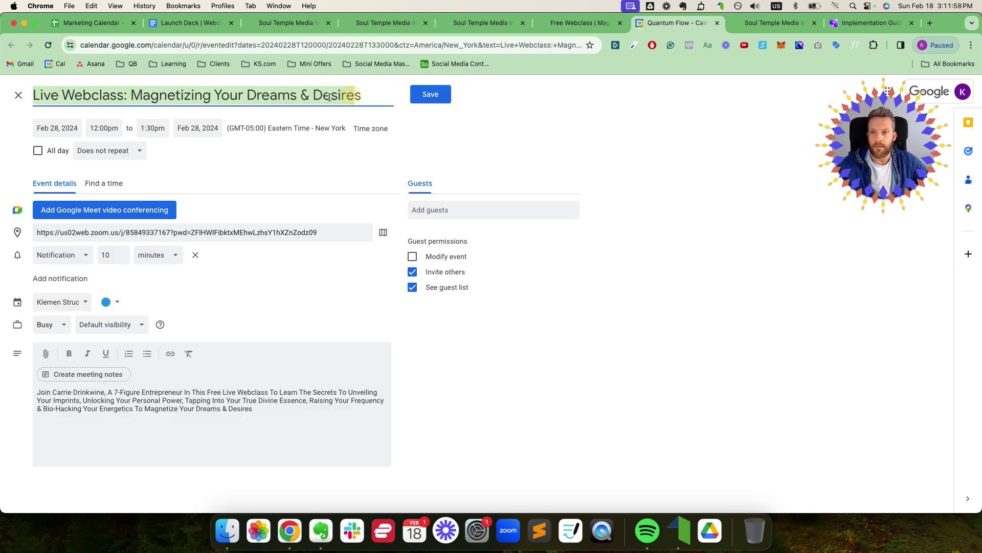
pyautogui.tripleClick(71, 232)
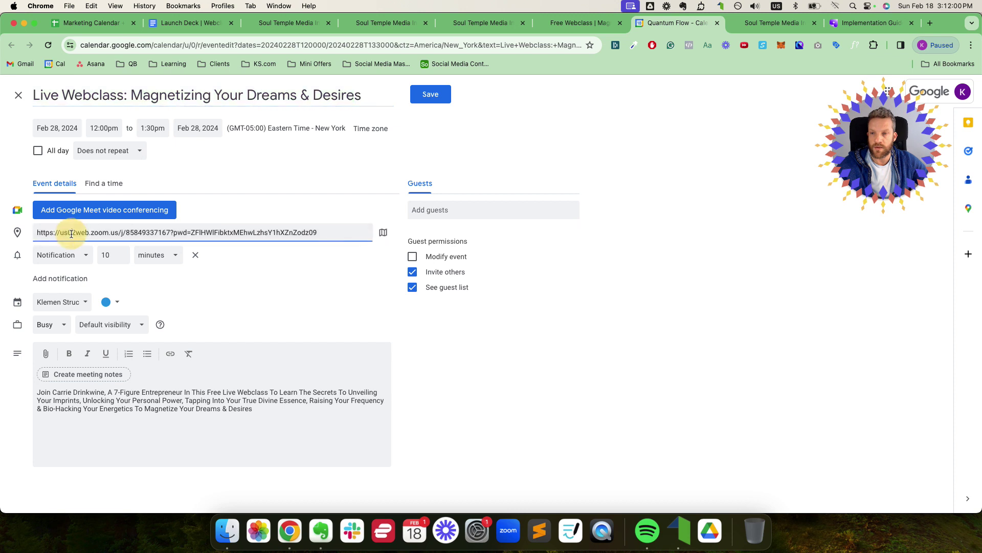
pyautogui.click(67, 410)
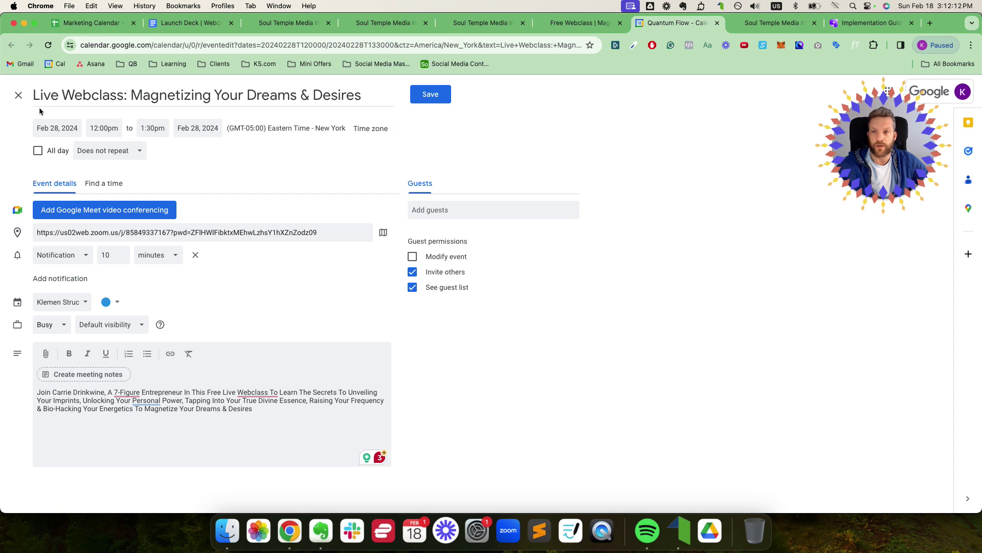
pyautogui.click(18, 99)
pyautogui.click(717, 22)
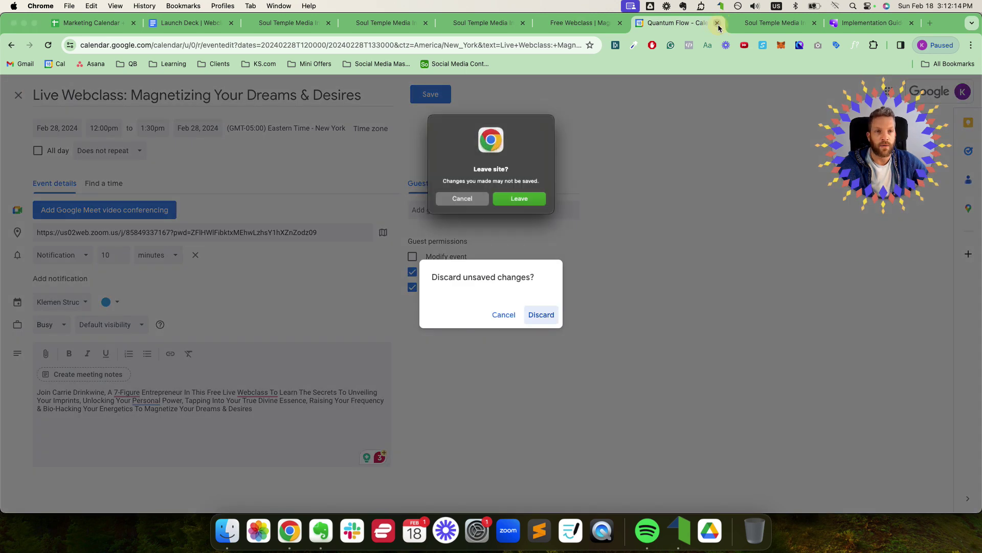
pyautogui.click(537, 201)
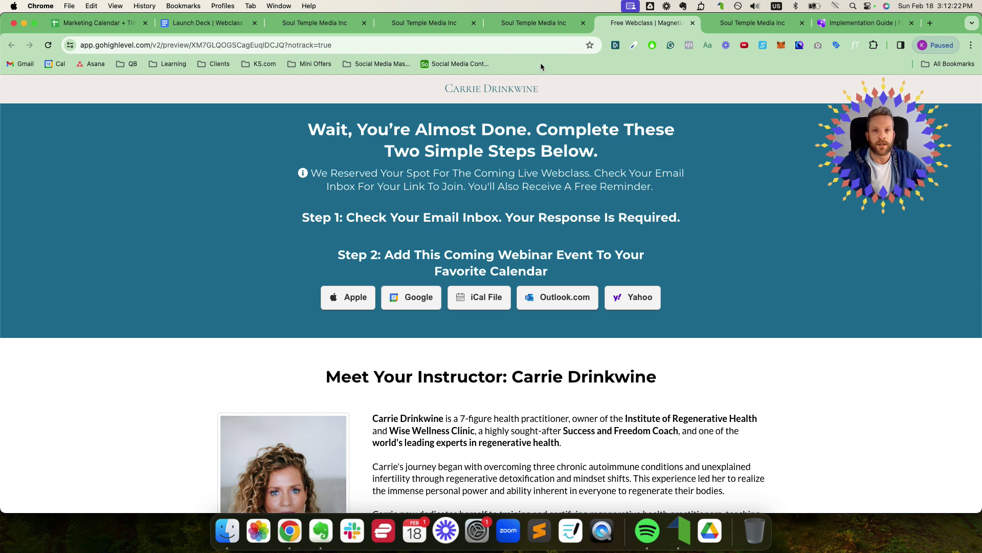
# Step: Check Invite Sequence rows 5–6 in the Marketing Calendar, then publish the Registration Complete page
pyautogui.click(92, 23)
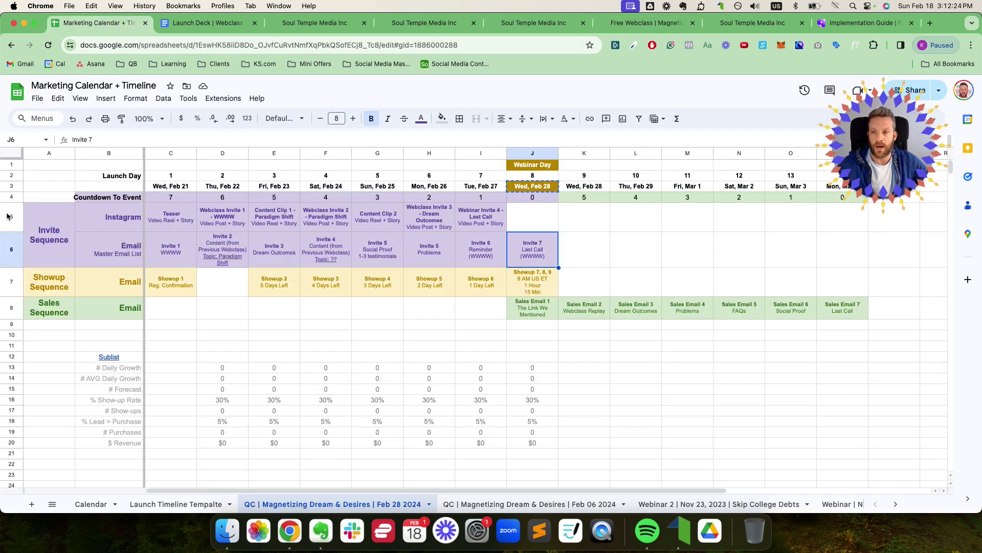
pyautogui.moveTo(8, 215); pyautogui.dragTo(8, 250)
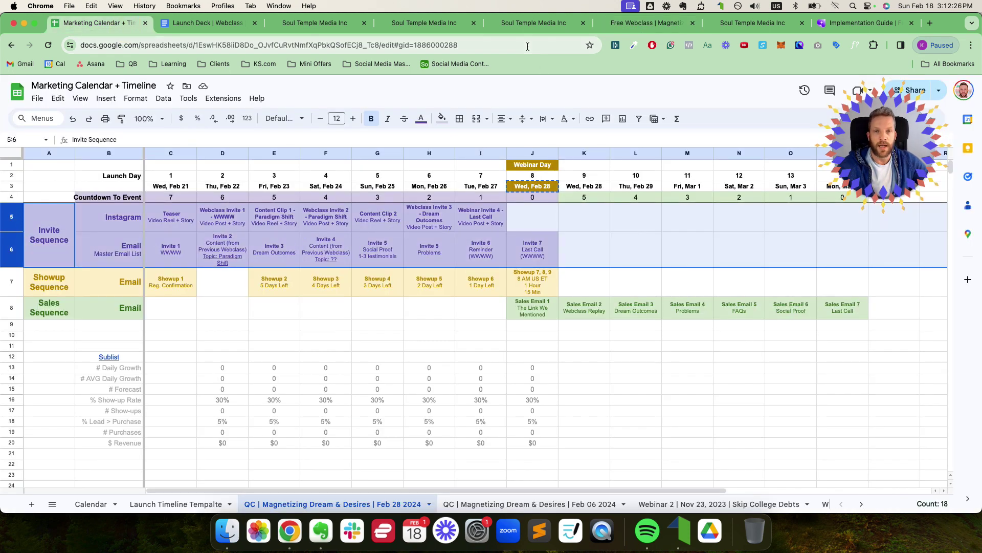
pyautogui.click(421, 24)
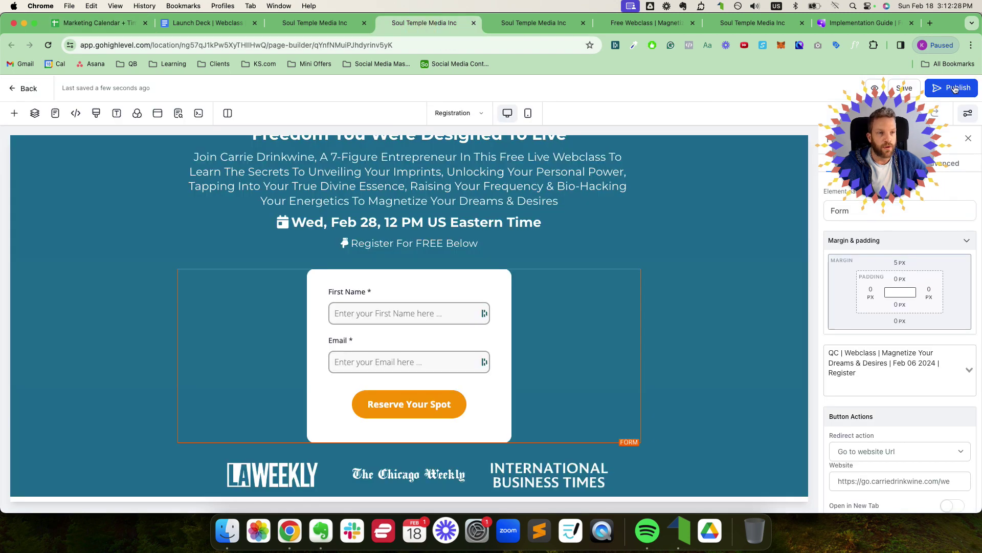
pyautogui.click(333, 25)
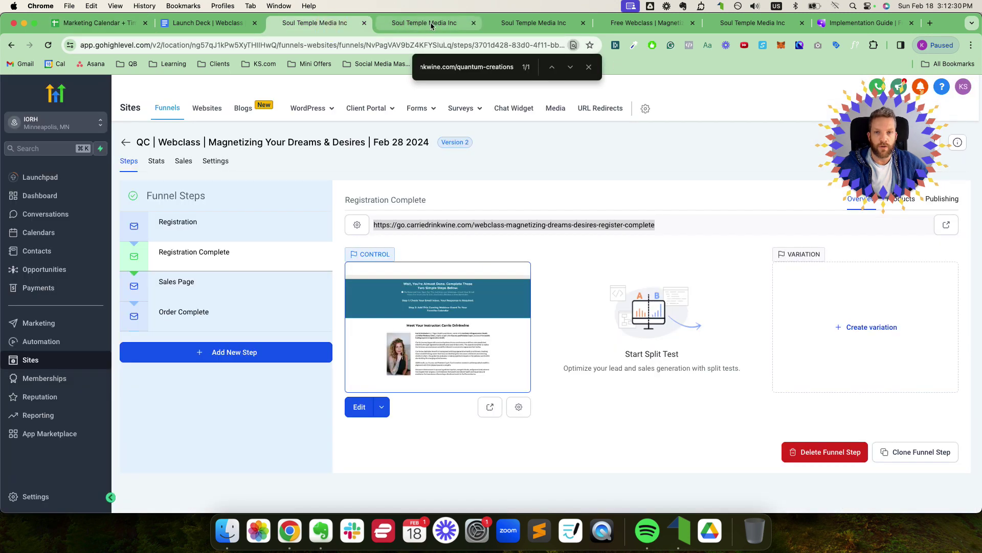
pyautogui.click(431, 23)
pyautogui.click(540, 25)
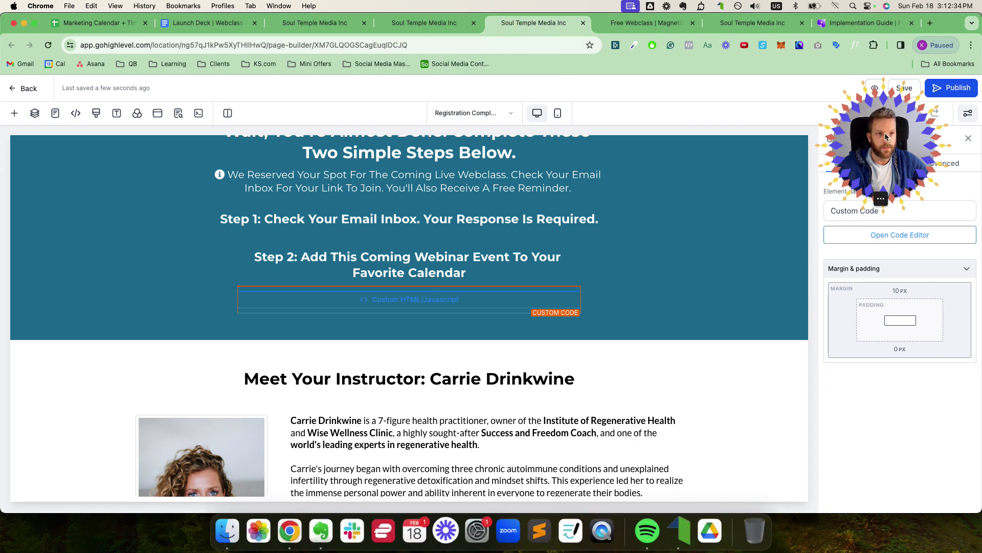
pyautogui.click(949, 88)
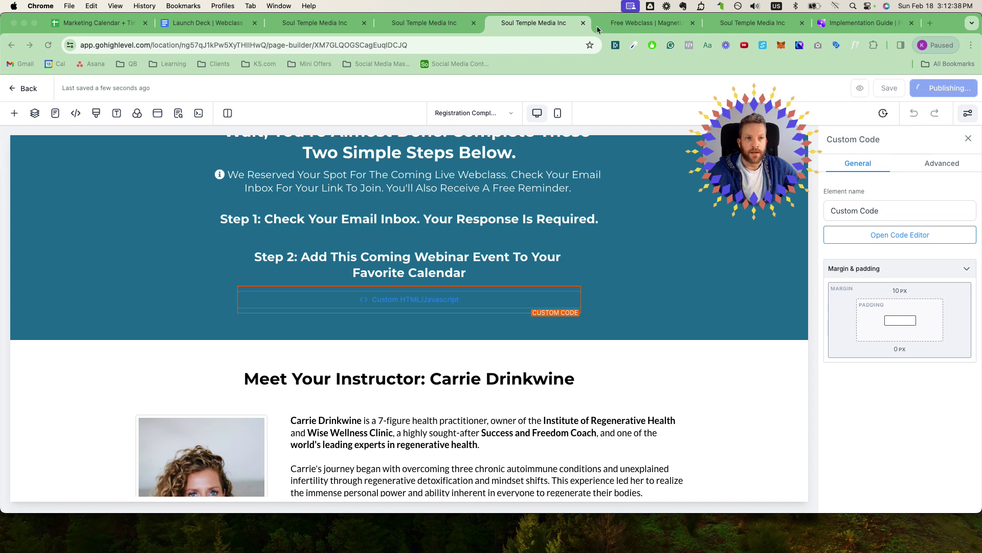
# Step: View the Free Webclass preview page and close it
pyautogui.click(396, 25)
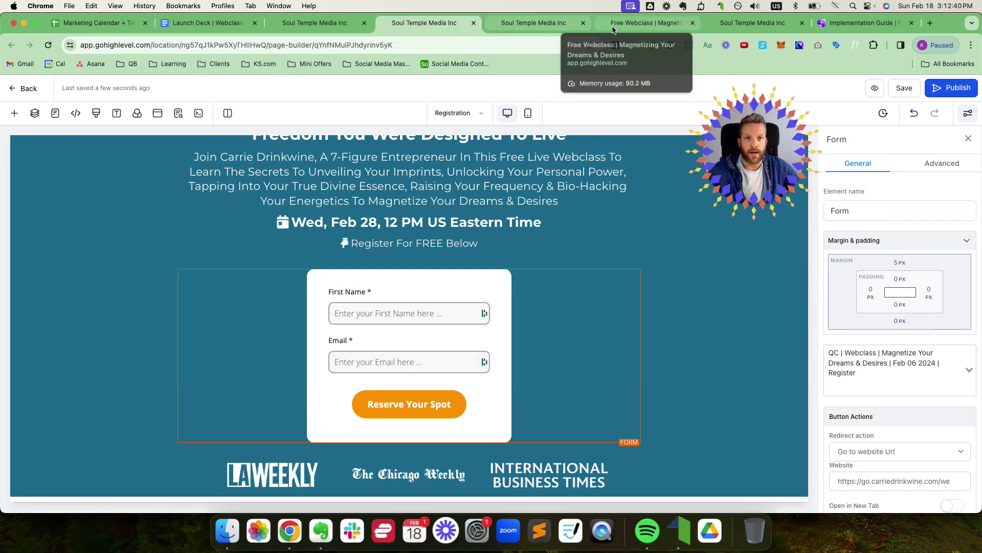
pyautogui.click(613, 28)
pyautogui.click(693, 23)
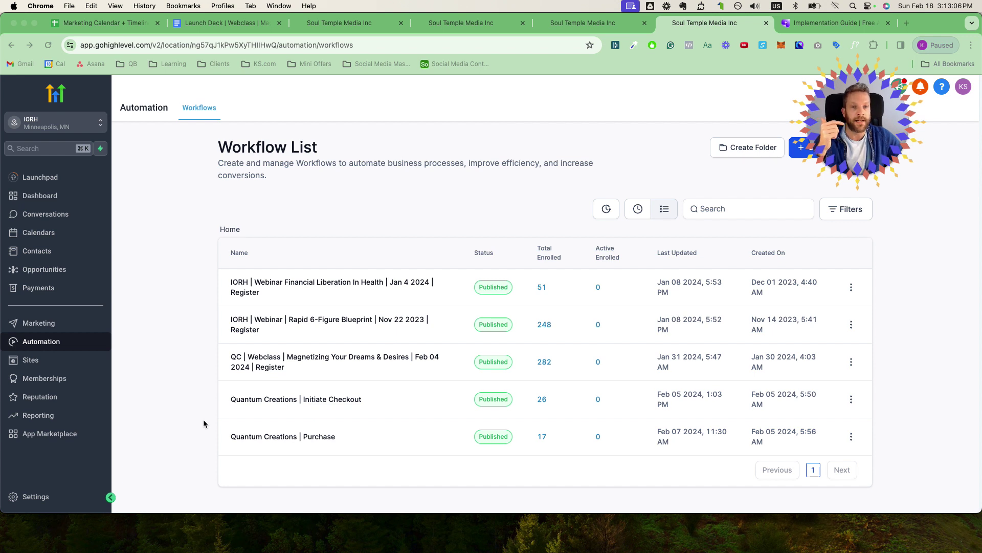
# Step: Look into the Quantum Creations | Initiate Checkout workflow, then open the Feb 04 register workflow's action menu
pyautogui.click(281, 404)
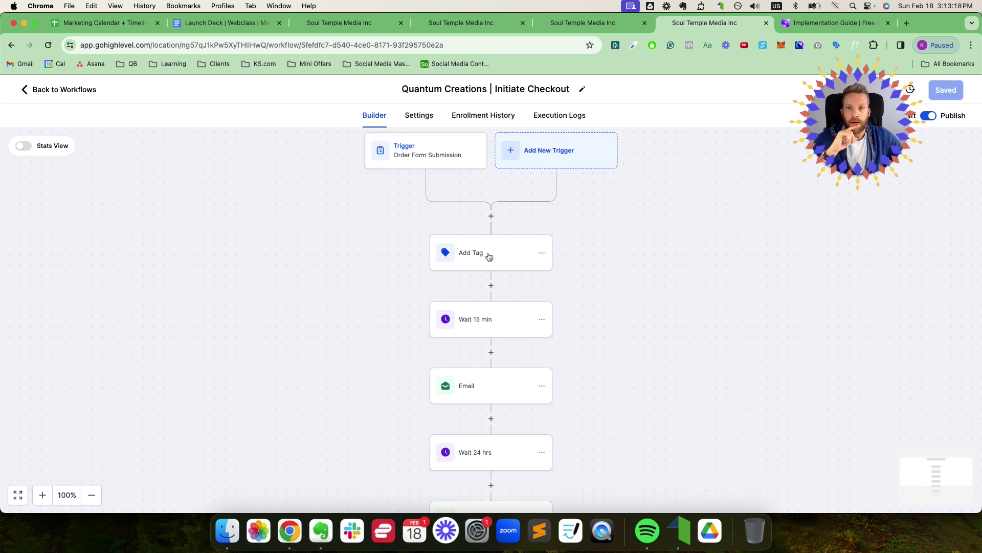
pyautogui.click(45, 91)
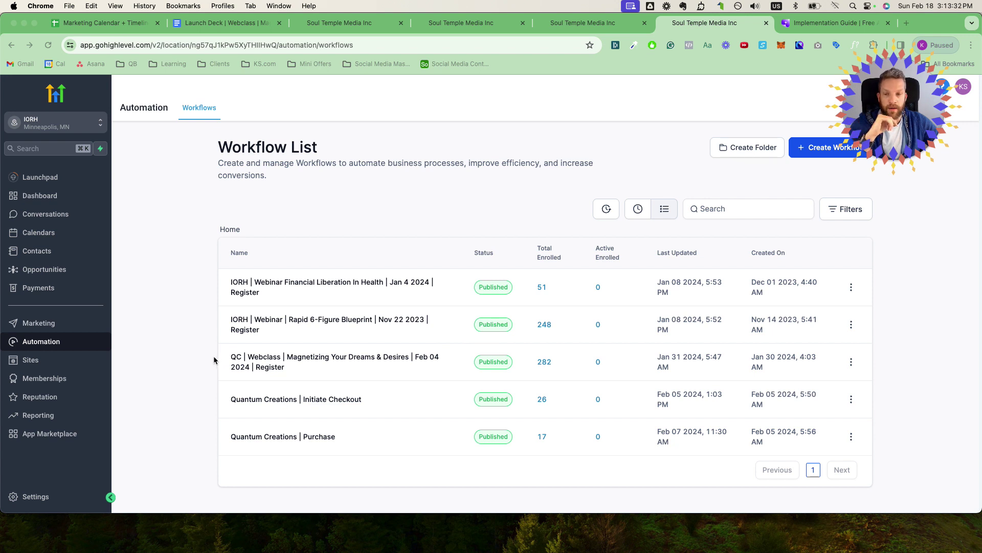
pyautogui.click(260, 355)
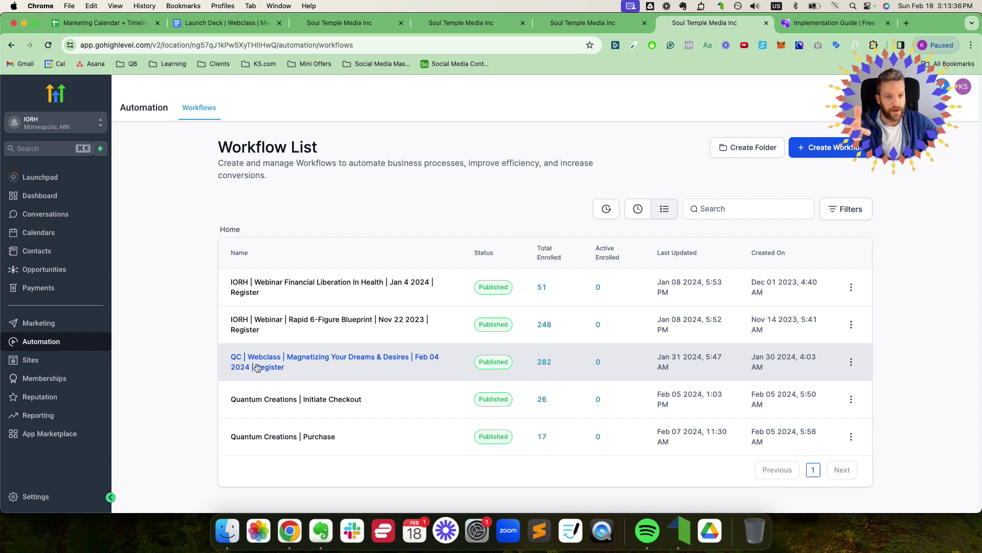
pyautogui.click(851, 362)
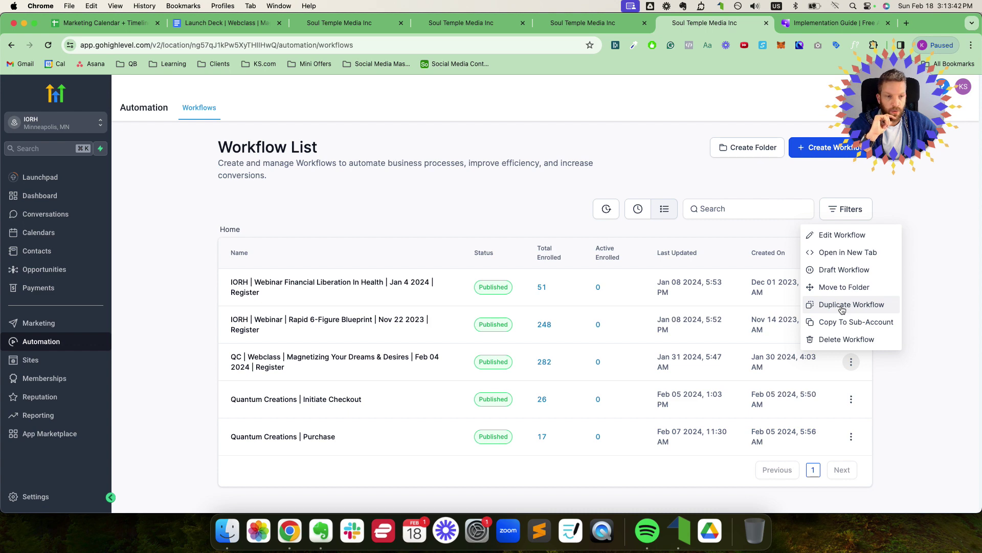
# Step: Duplicate the Feb 04 register workflow, renaming it to Feb 28 2024 without the ' - copy' suffix
pyautogui.click(841, 304)
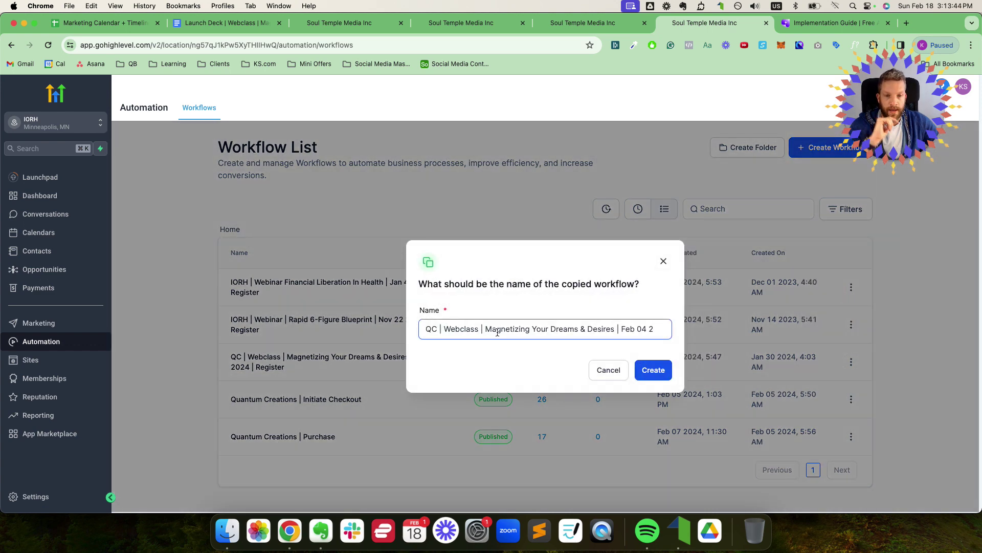
pyautogui.moveTo(620, 329); pyautogui.dragTo(715, 328)
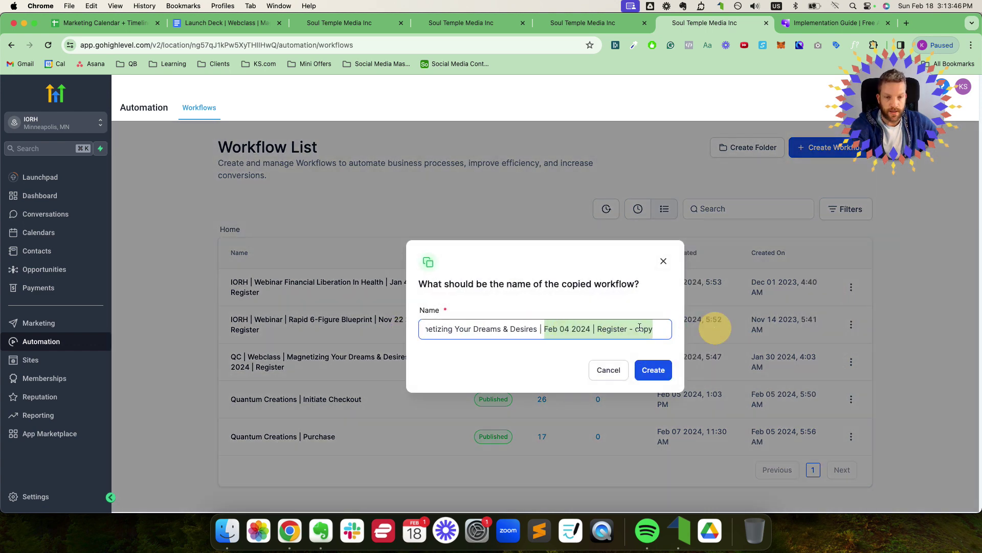
pyautogui.click(638, 328)
pyautogui.moveTo(628, 329); pyautogui.dragTo(672, 330)
pyautogui.press('BackSpace')
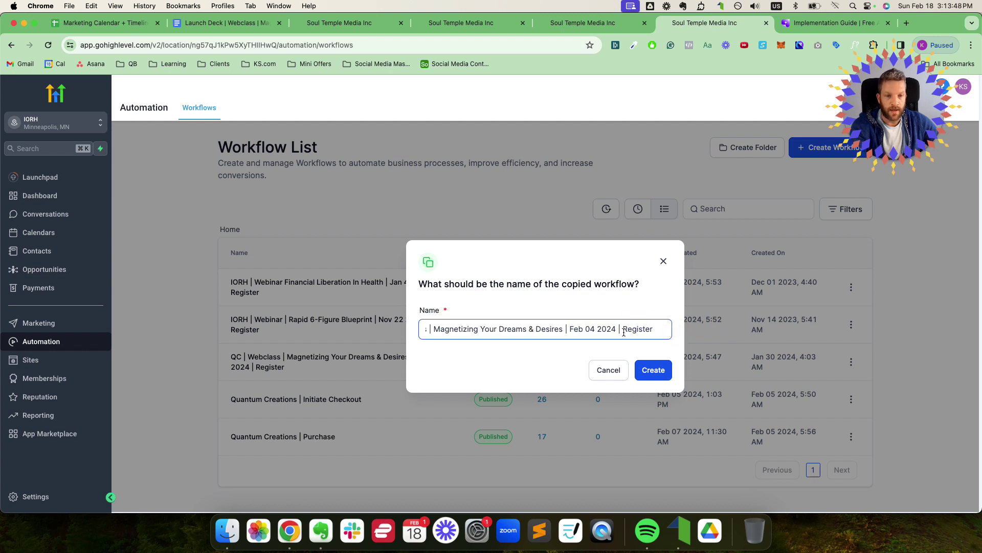
pyautogui.doubleClick(590, 329)
pyautogui.write('28')
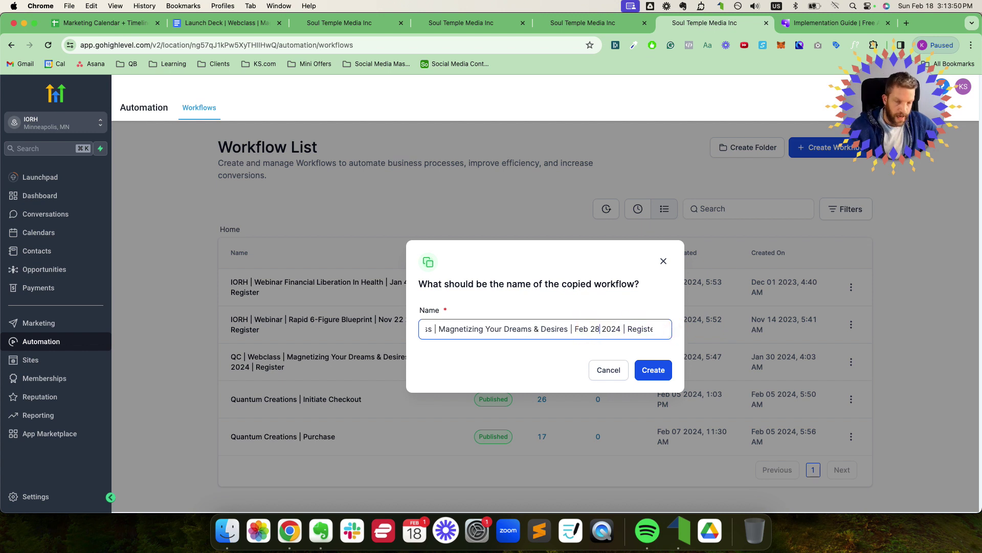
pyautogui.click(649, 370)
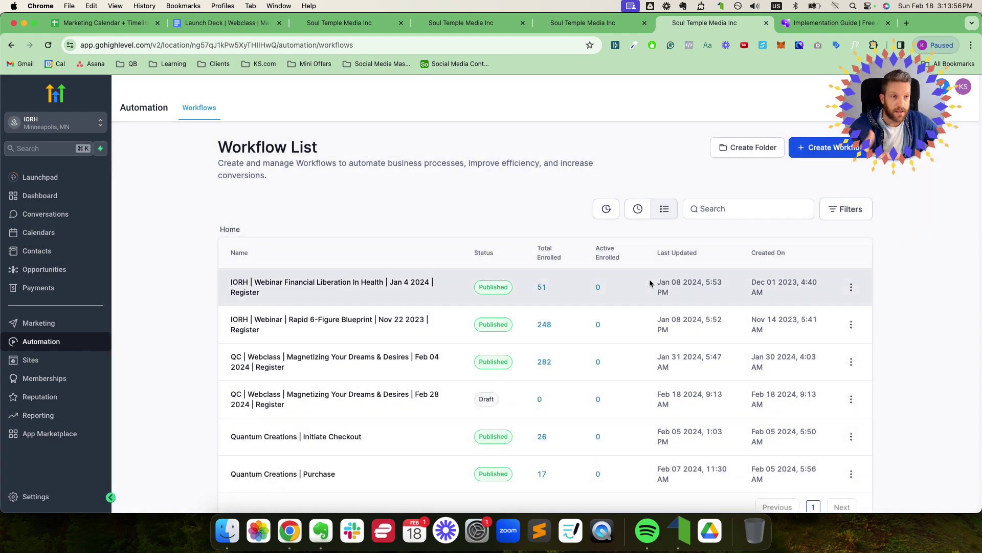
pyautogui.scroll(-1, 647, 287)
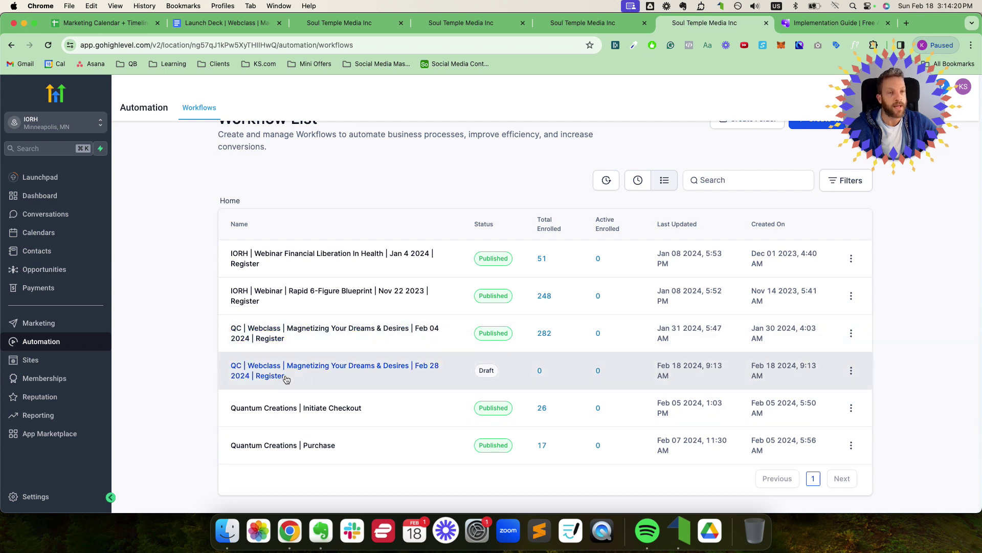
# Step: Open the Feb 28 register workflow and view its Add Tag step, still tagging 'feb 06 2024 register'
pyautogui.click(279, 370)
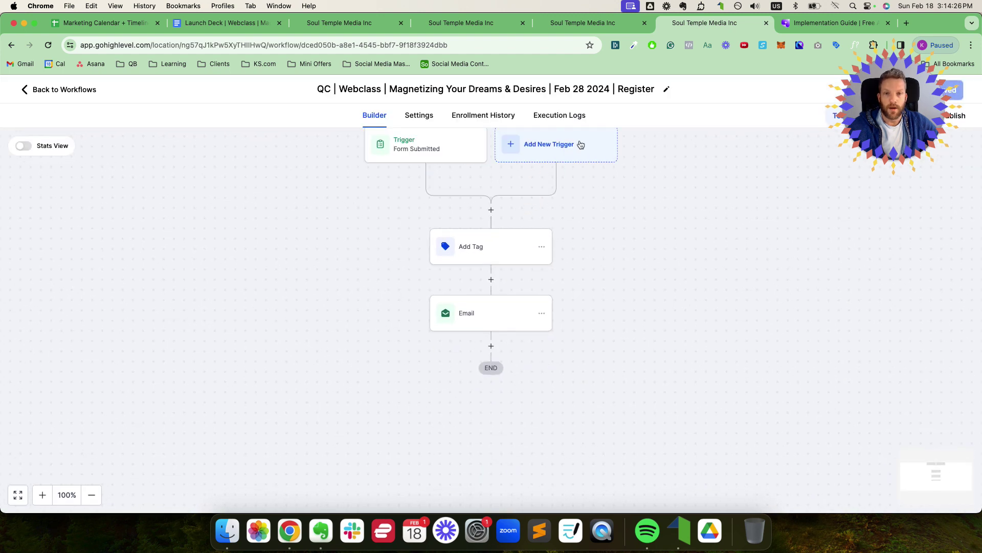
pyautogui.click(484, 247)
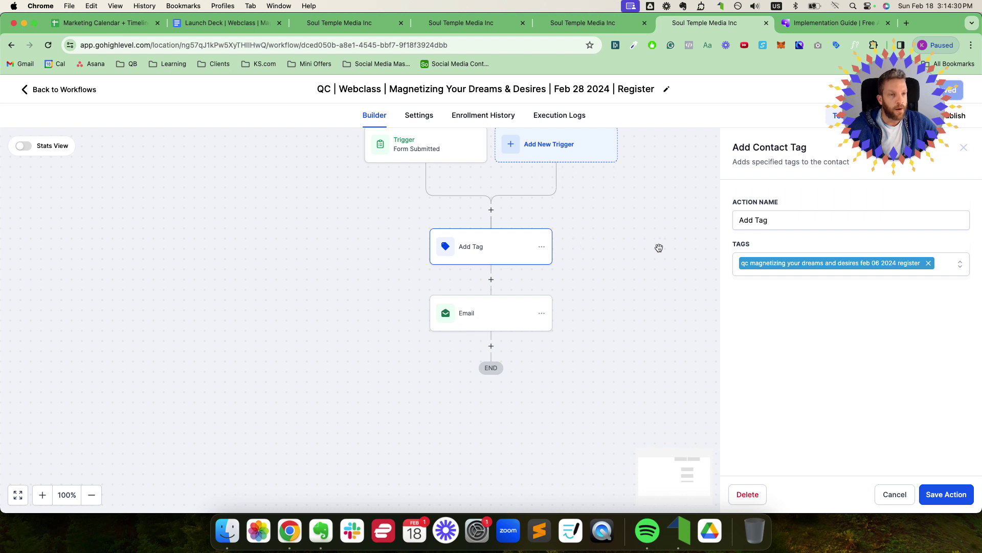
pyautogui.scroll(2, 839, 267)
pyautogui.hscroll(8, 811, 274)
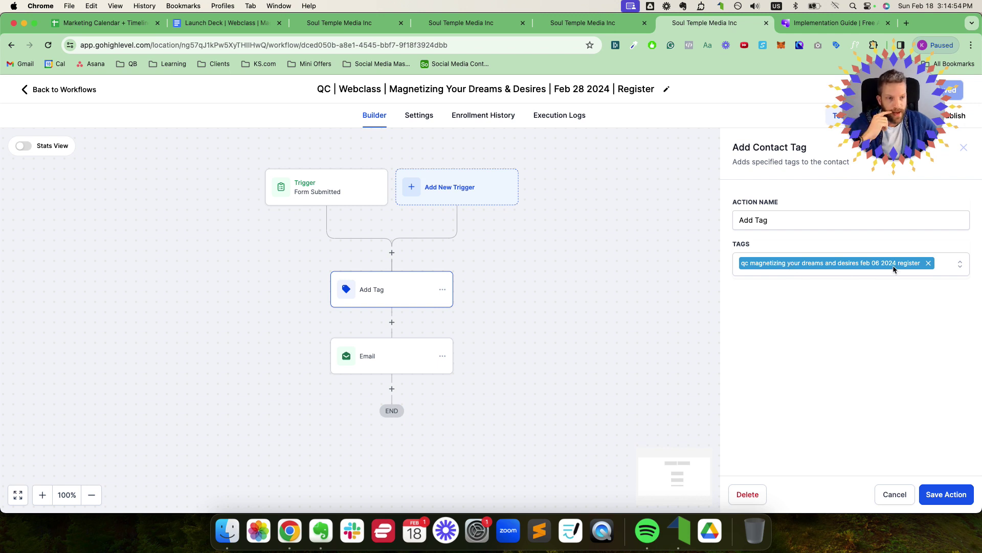
# Step: Swap the Add Tag step's tag to a new 'qc magnetizing your dreams and desires feb 28 2024 register' tag and save
pyautogui.click(940, 268)
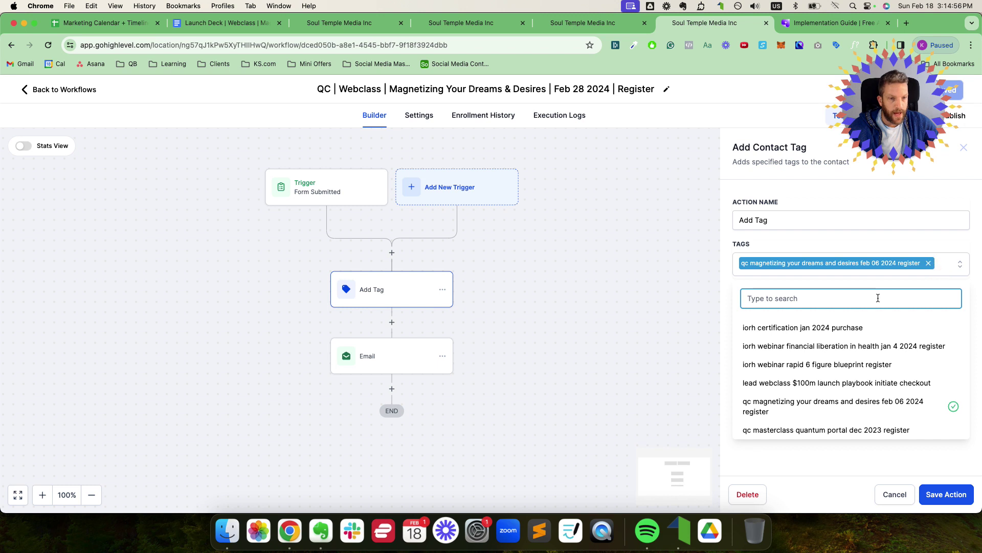
pyautogui.write('qc')
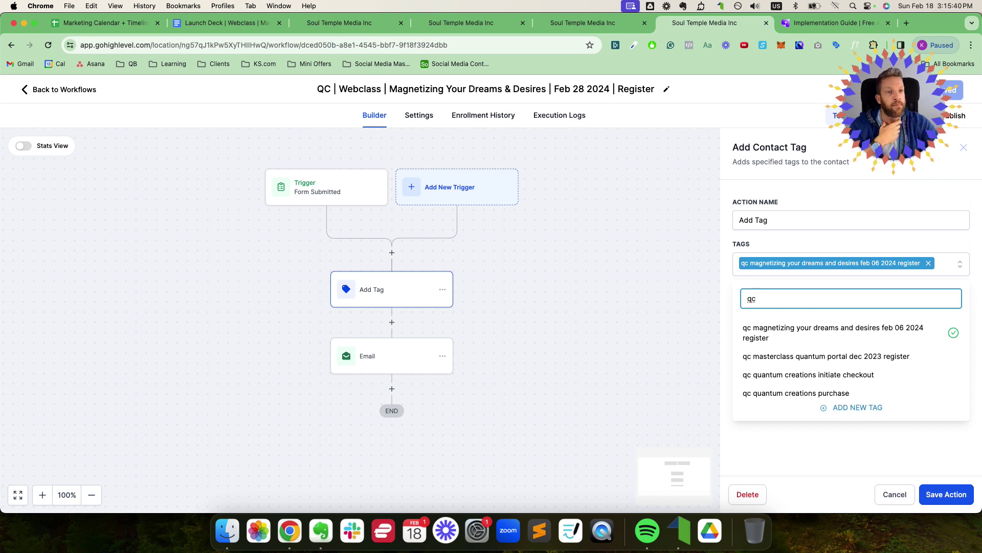
pyautogui.write('magnetizing ')
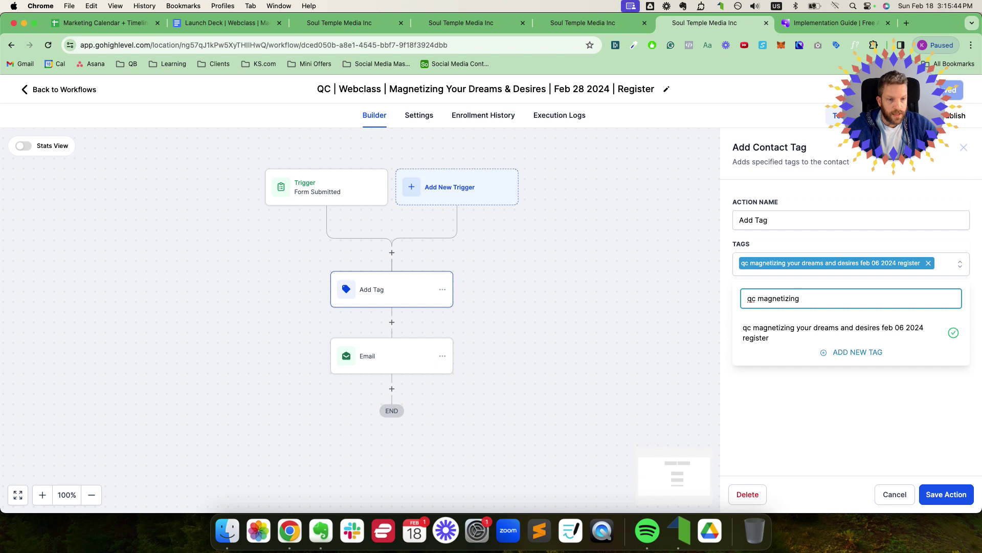
pyautogui.write('your drea')
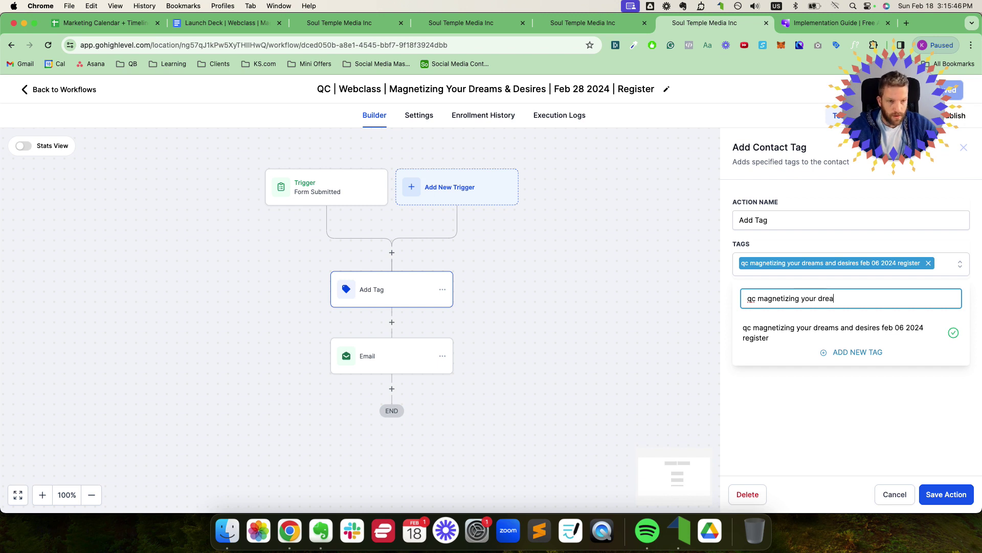
pyautogui.write('ms and desires')
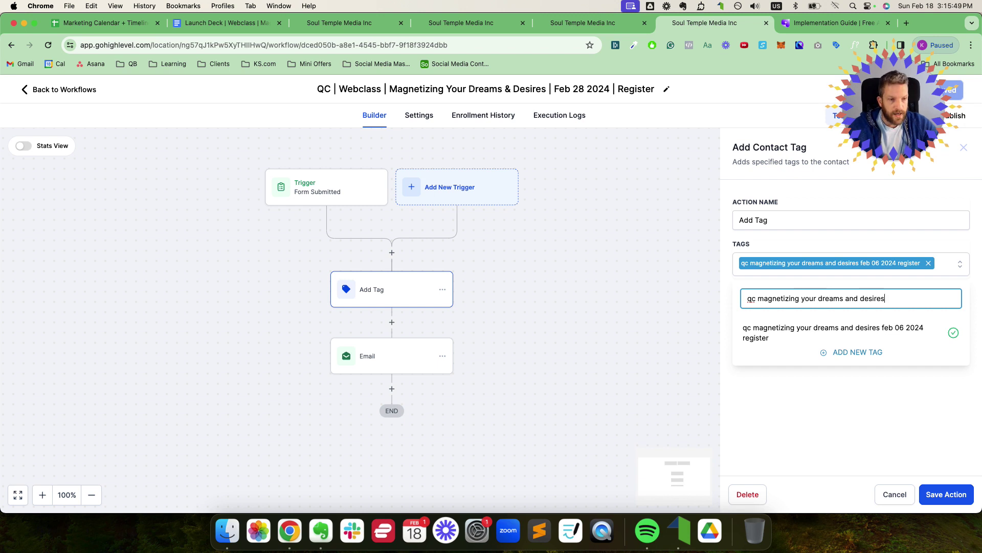
pyautogui.press('super+a')
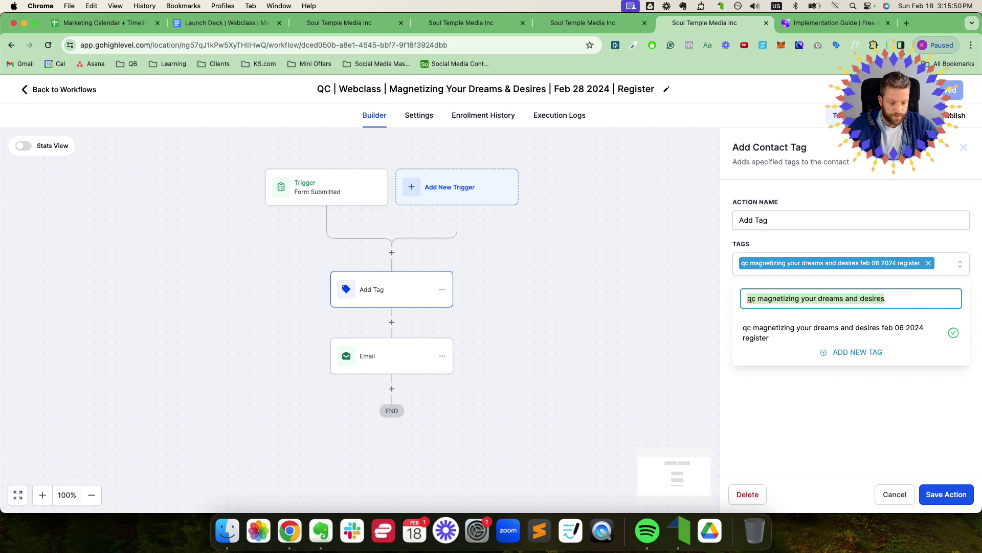
pyautogui.press('super+f')
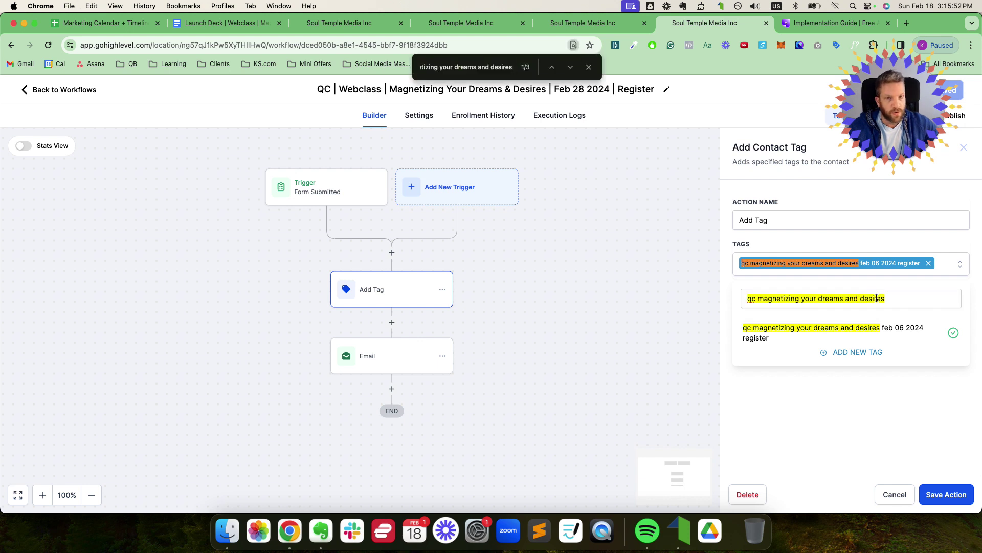
pyautogui.click(899, 299)
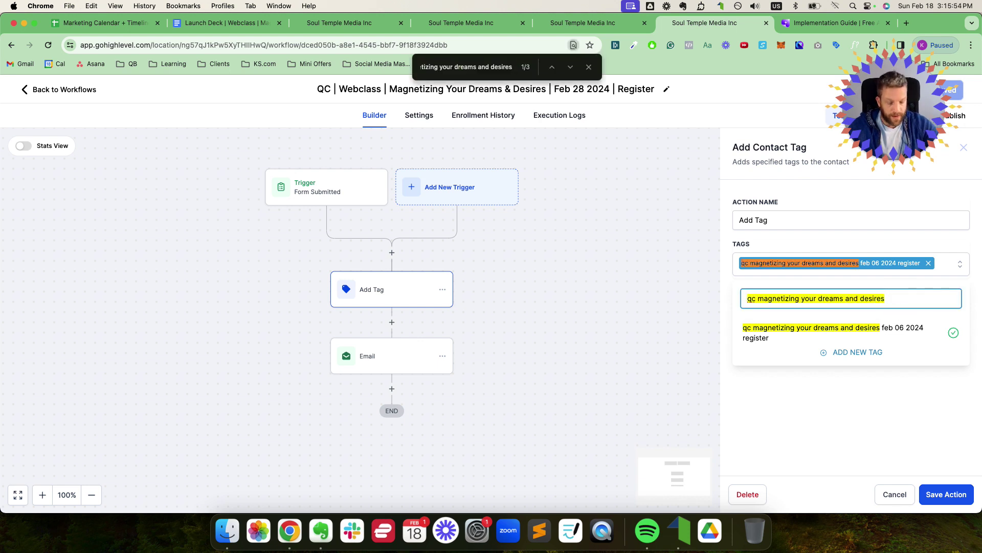
pyautogui.write('feb 28 2024 regis')
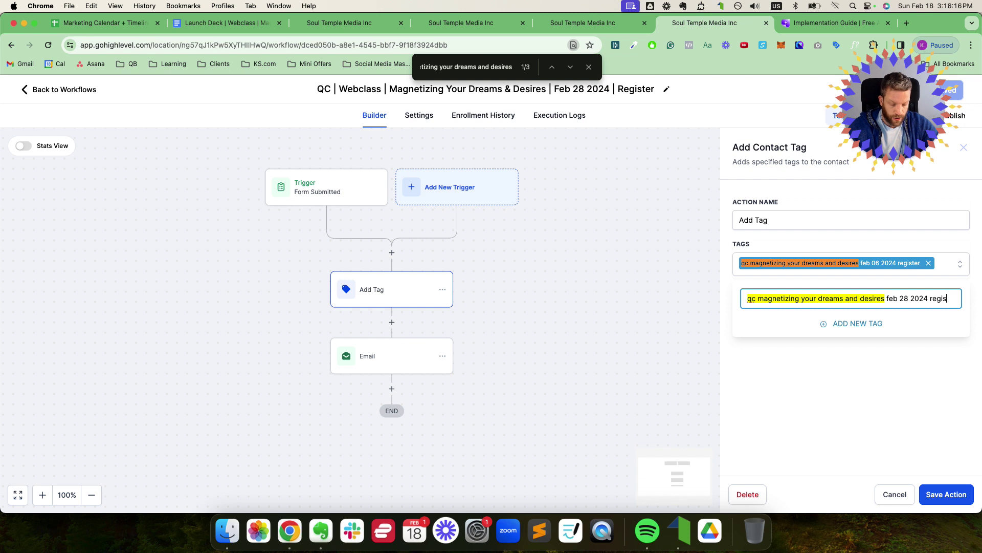
pyautogui.write('r')
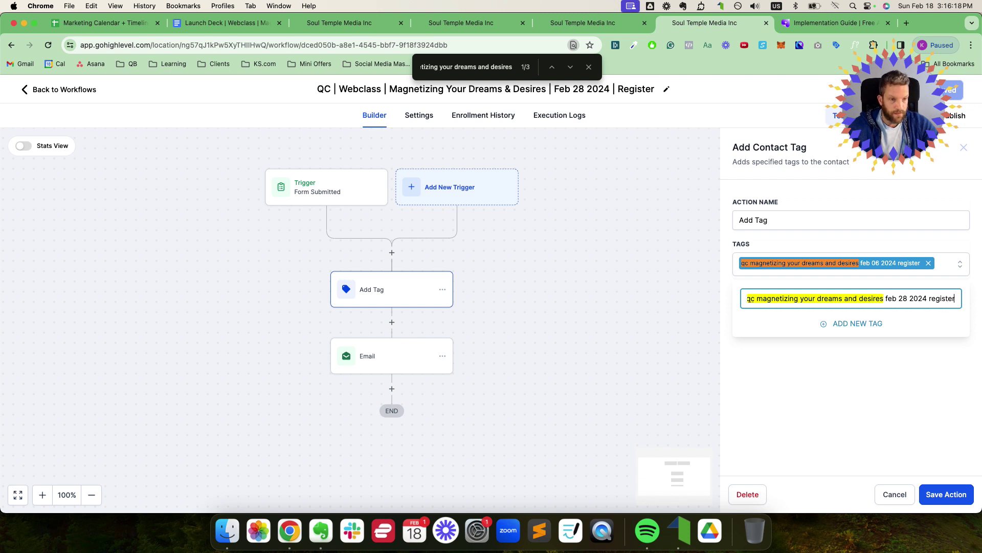
pyautogui.press('super+a')
pyautogui.press('super+c')
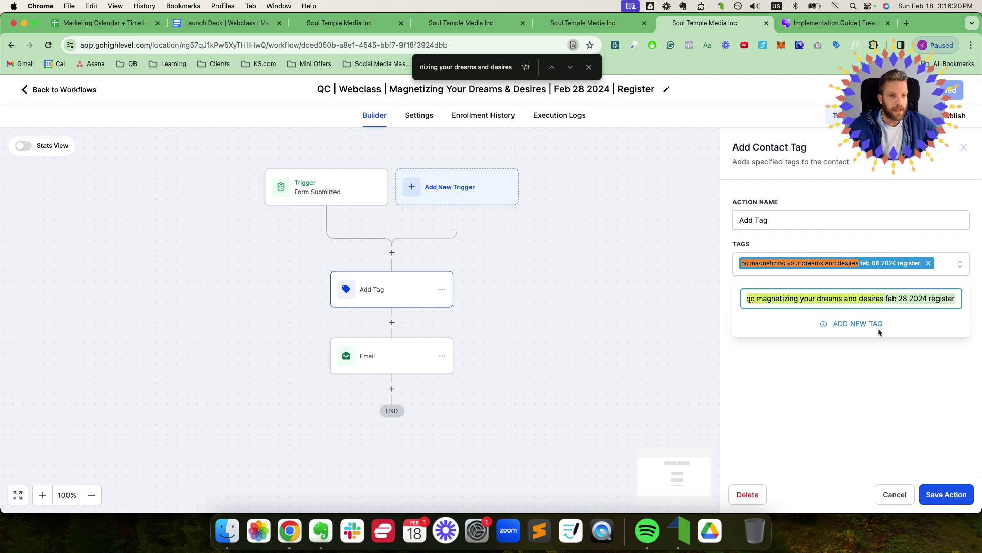
pyautogui.click(868, 324)
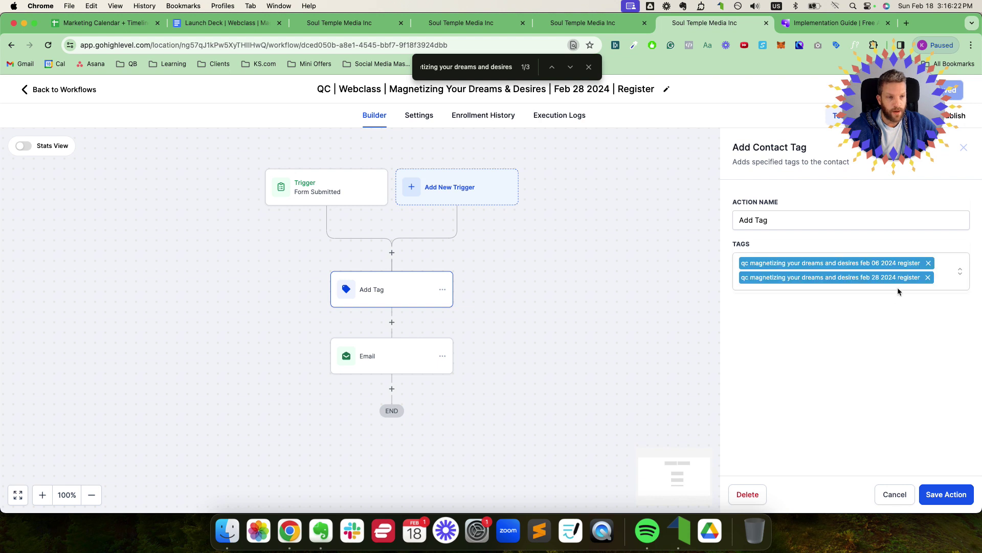
pyautogui.click(929, 263)
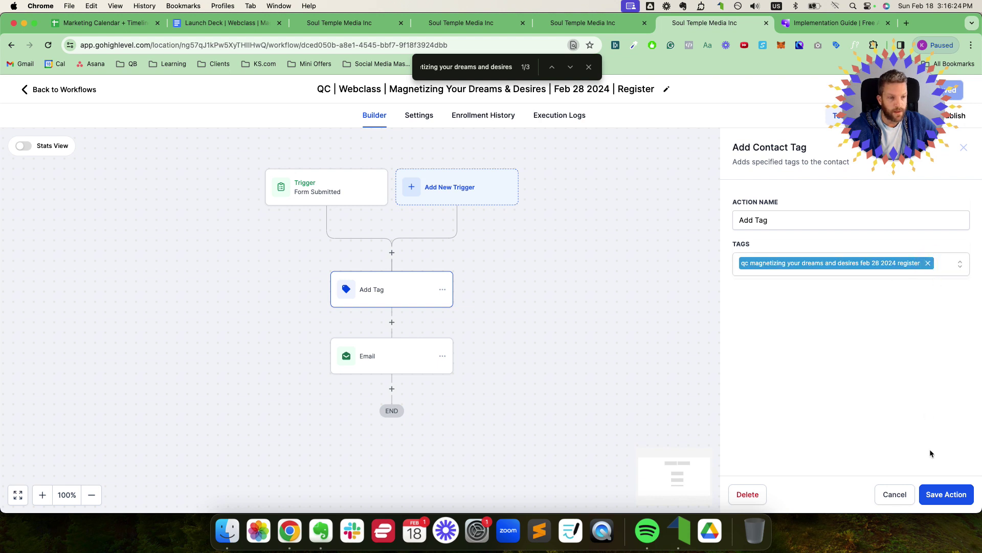
pyautogui.click(935, 502)
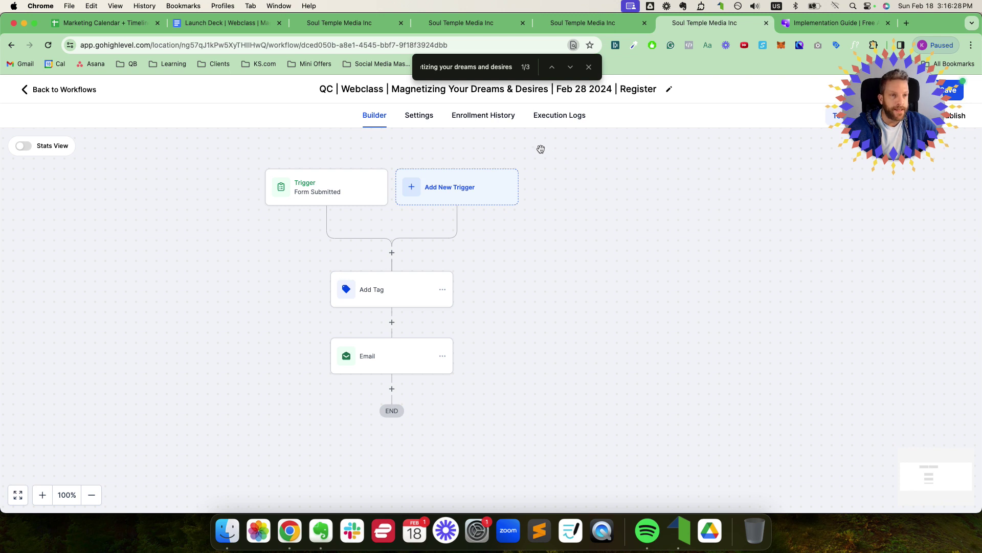
# Step: Open the Settings page in a new tab and go to the Tags list
pyautogui.click(338, 23)
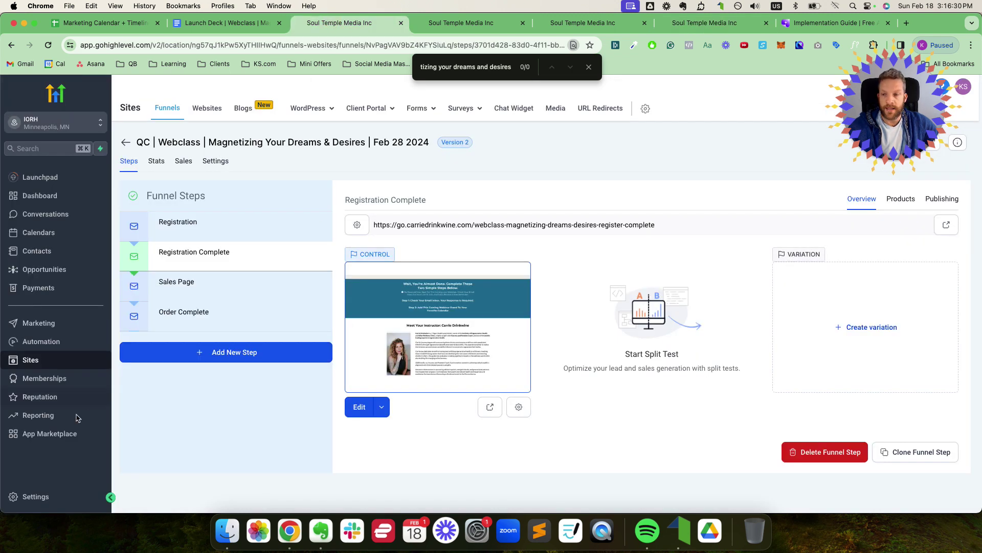
pyautogui.rightClick(34, 498)
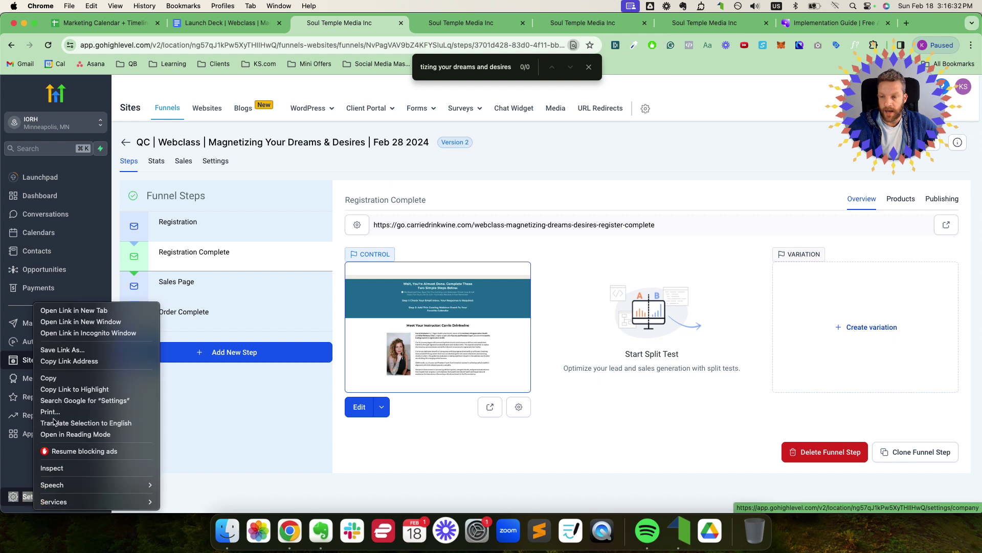
pyautogui.click(64, 310)
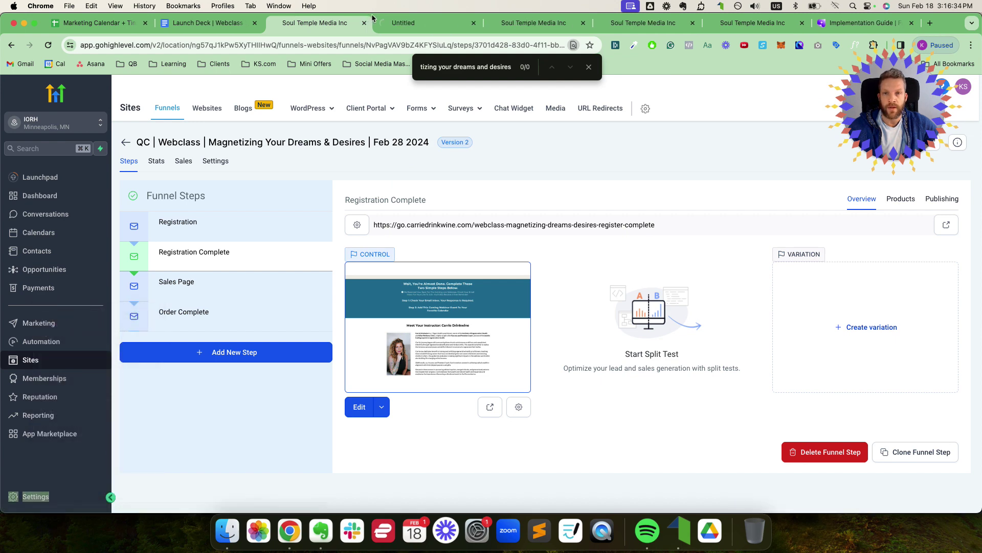
pyautogui.click(405, 22)
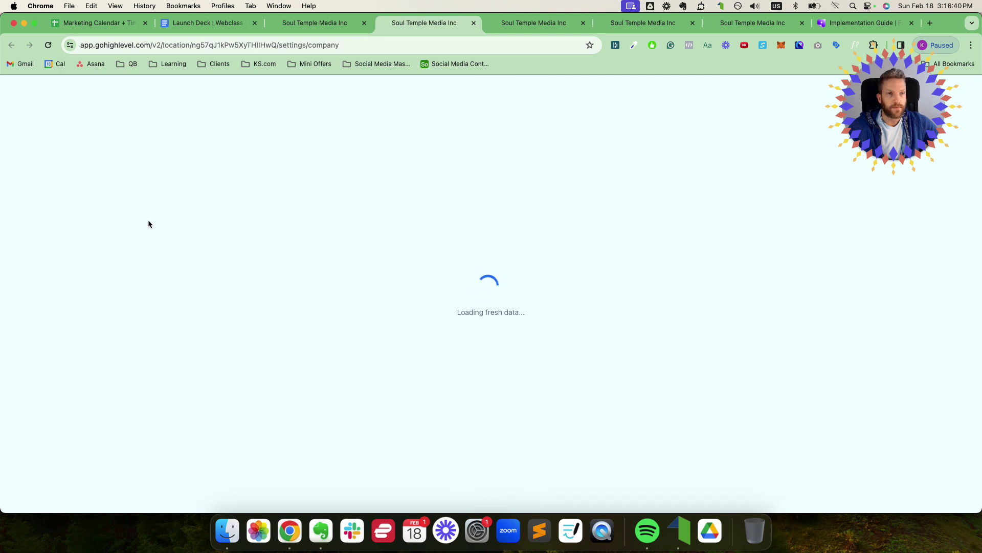
pyautogui.scroll(-3, 50, 377)
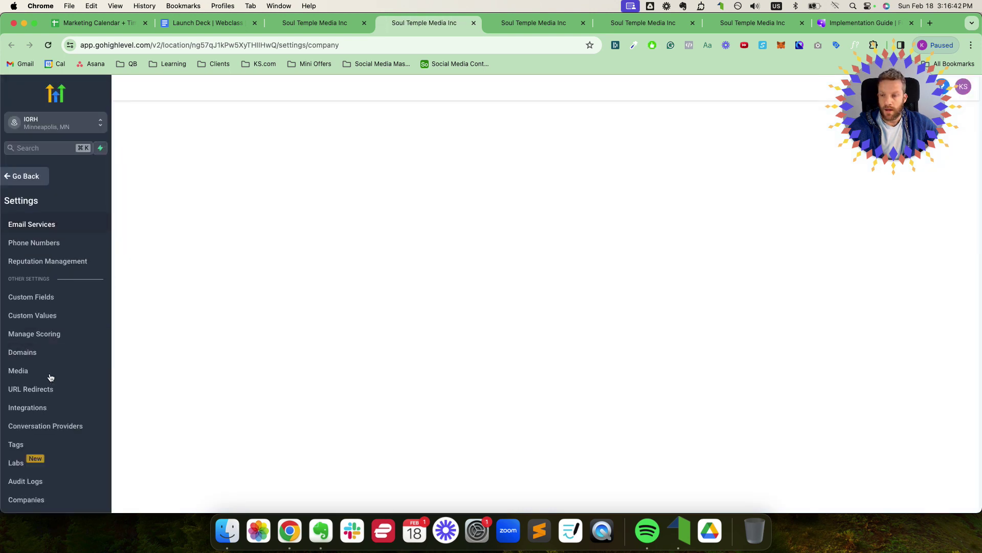
pyautogui.click(18, 444)
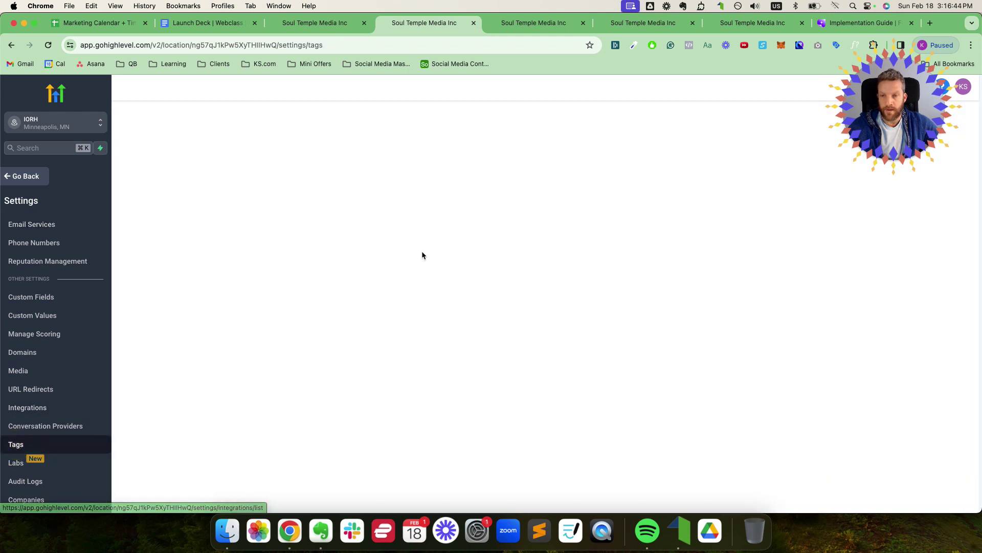
# Step: Find the feb 28 2024 register tag and compare it with the feb 06 tag
pyautogui.press('super+f')
pyautogui.press('super+v')
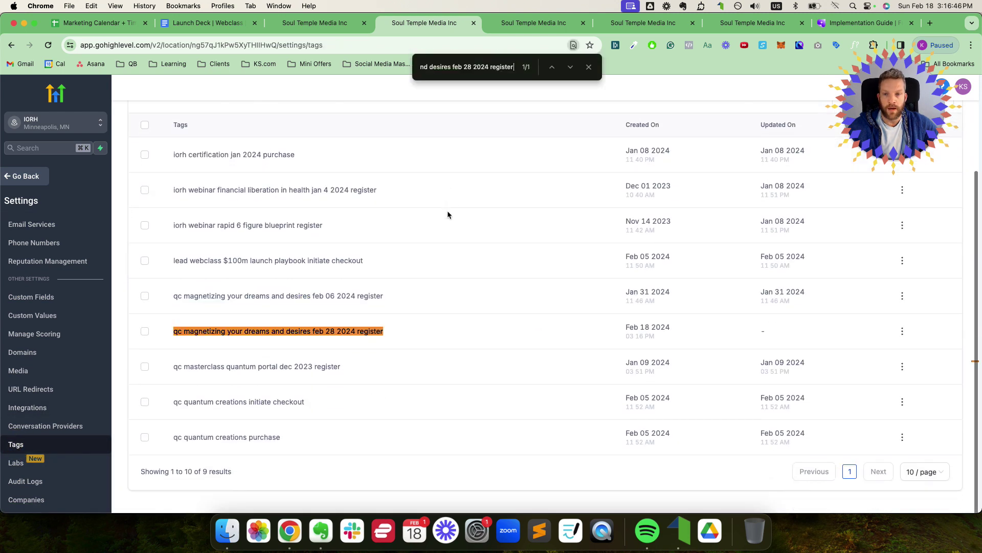
pyautogui.click(145, 332)
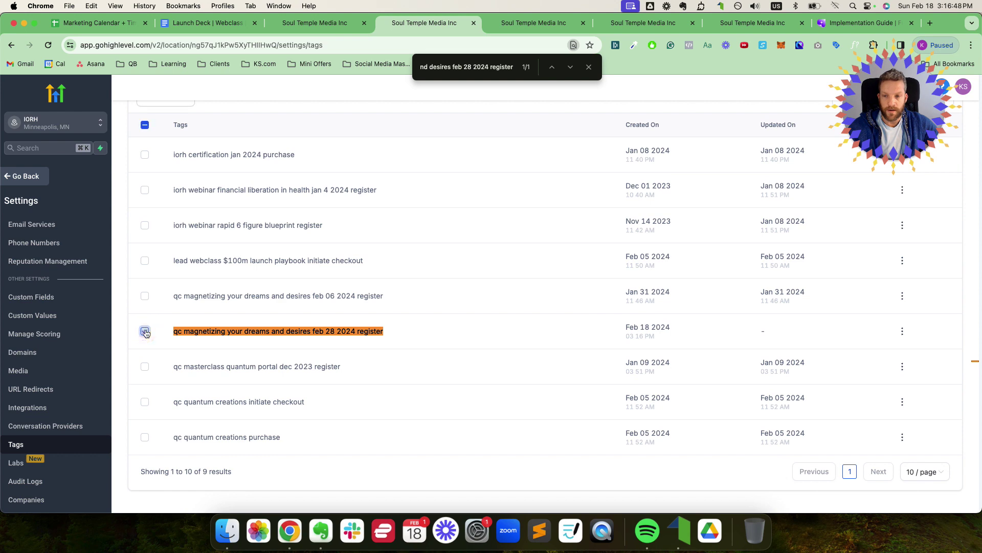
pyautogui.click(145, 331)
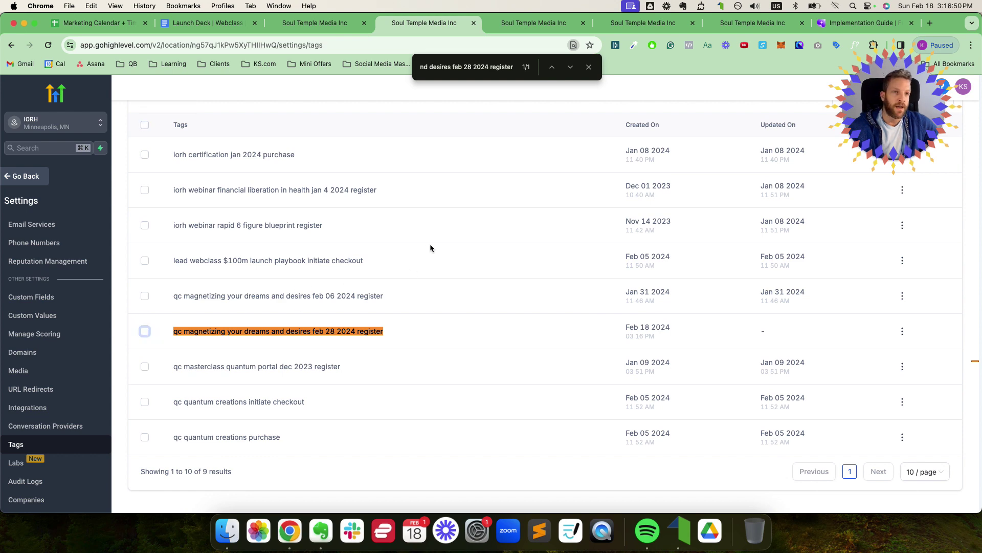
pyautogui.scroll(2, 431, 250)
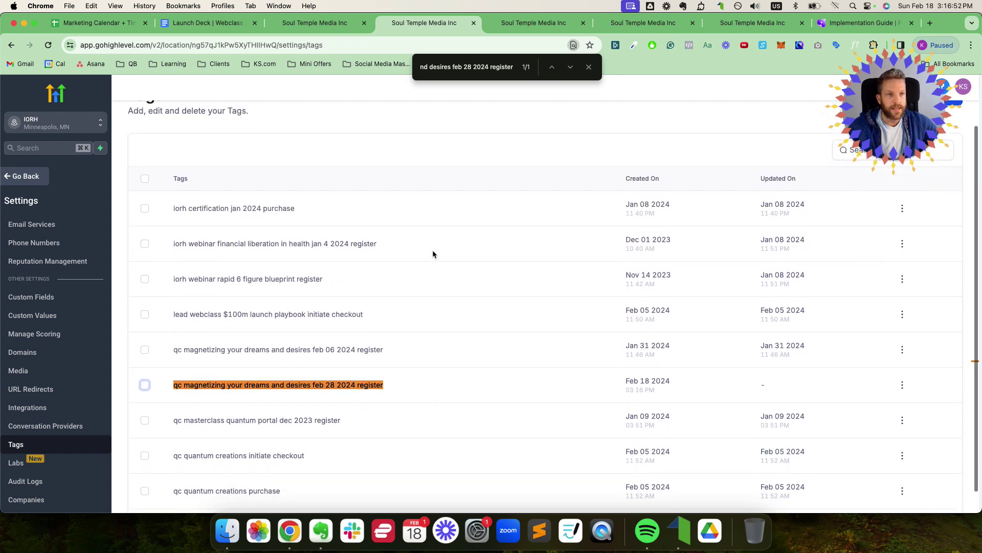
pyautogui.scroll(-2, 432, 250)
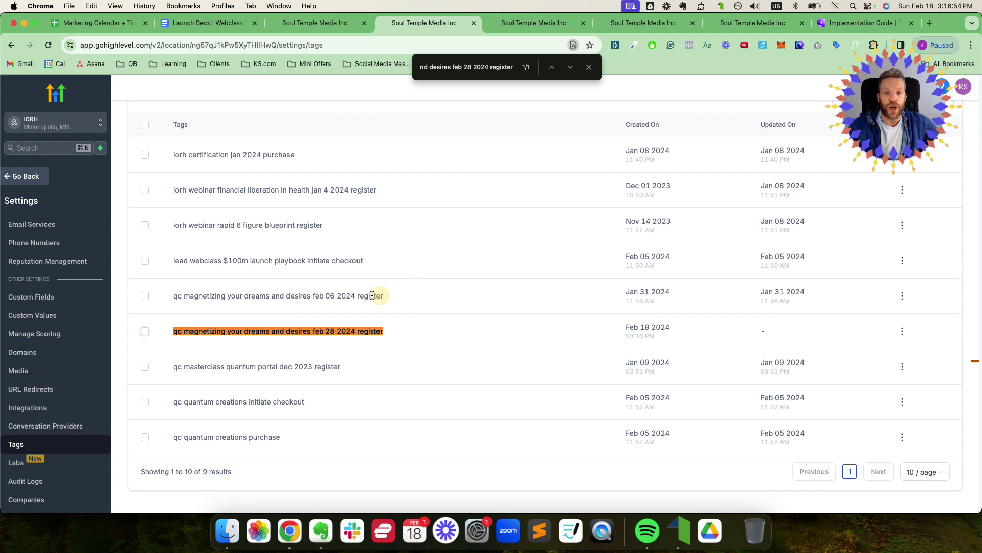
pyautogui.moveTo(176, 296); pyautogui.dragTo(385, 298)
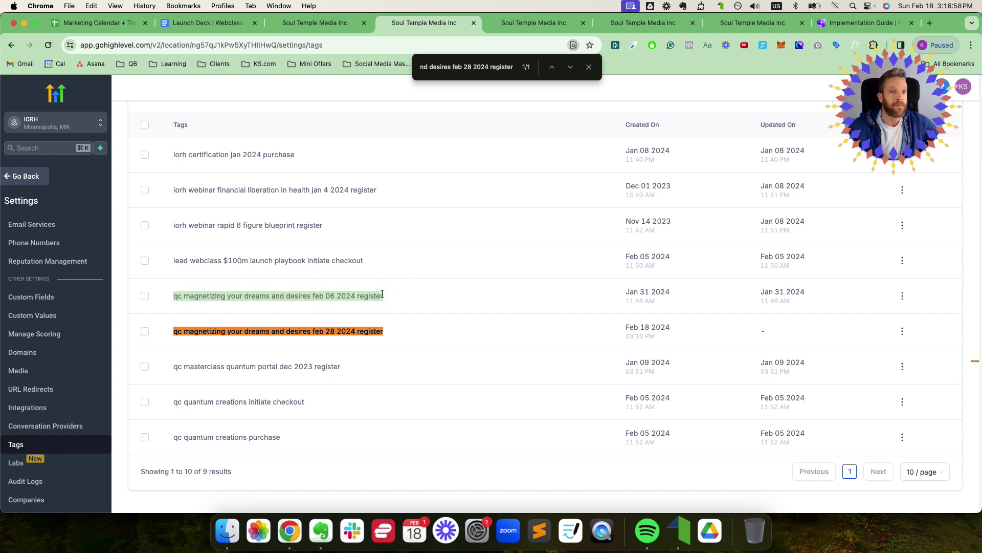
pyautogui.moveTo(389, 297); pyautogui.dragTo(310, 298)
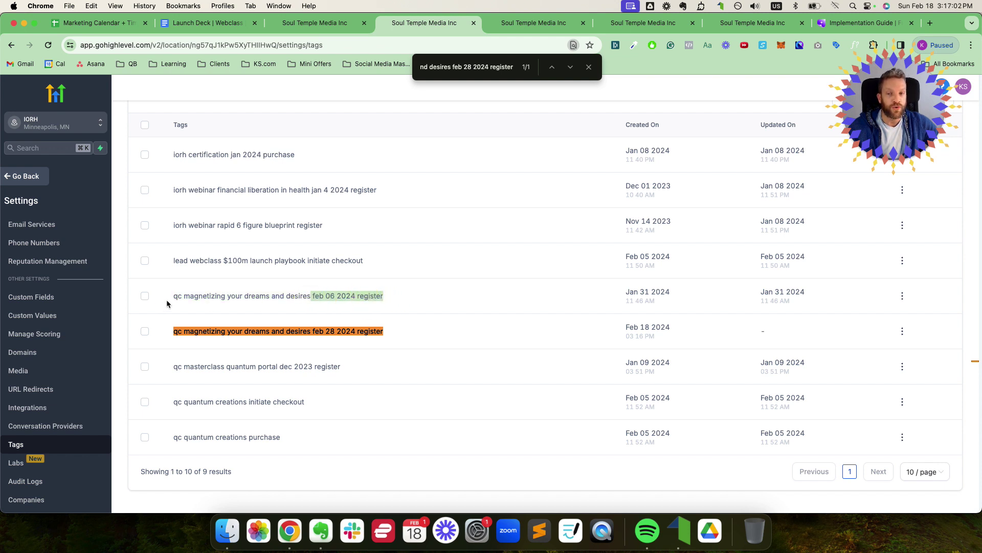
pyautogui.moveTo(173, 299); pyautogui.dragTo(373, 297)
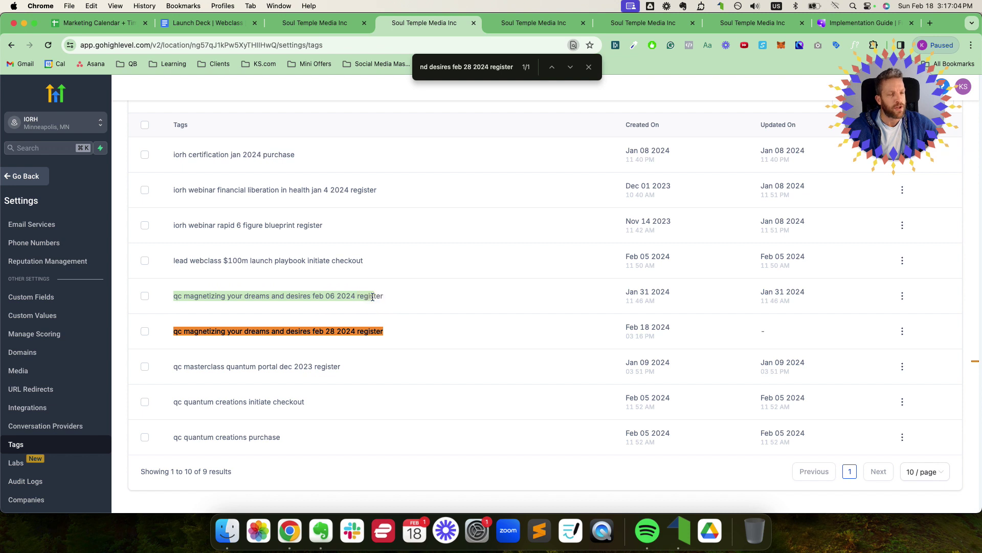
pyautogui.click(373, 296)
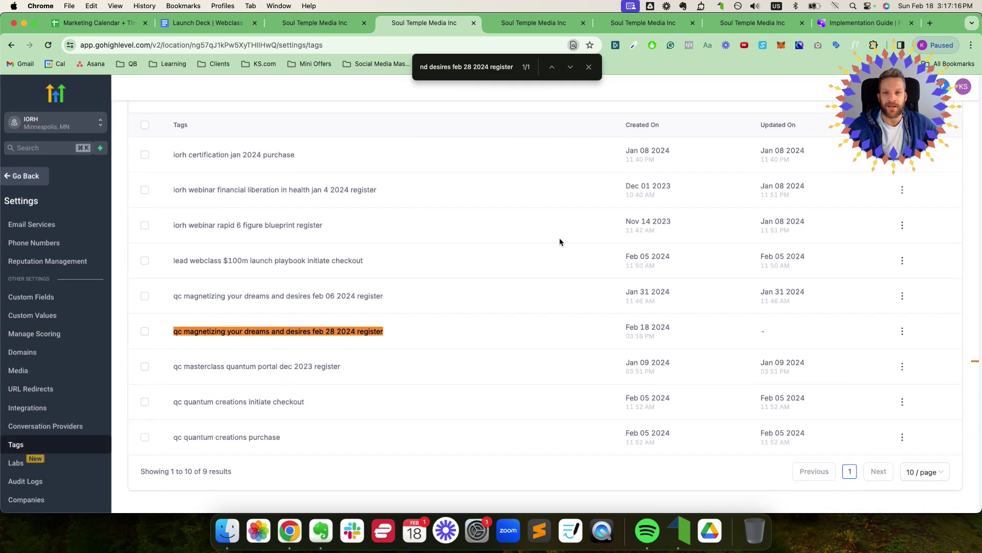
pyautogui.click(589, 67)
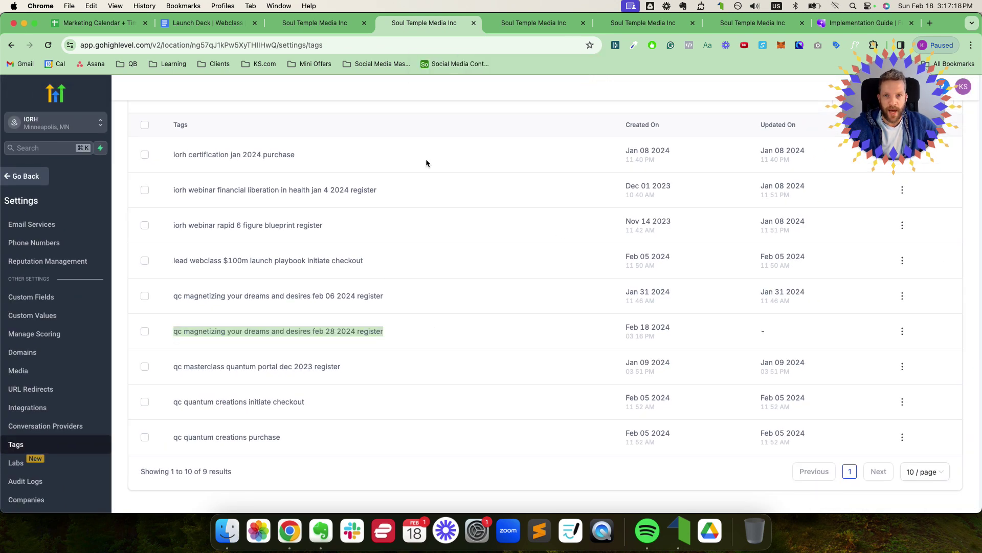
# Step: Close the tags tab, return to the workflow and review the Form Submitted trigger settings
pyautogui.click(474, 23)
pyautogui.click(542, 26)
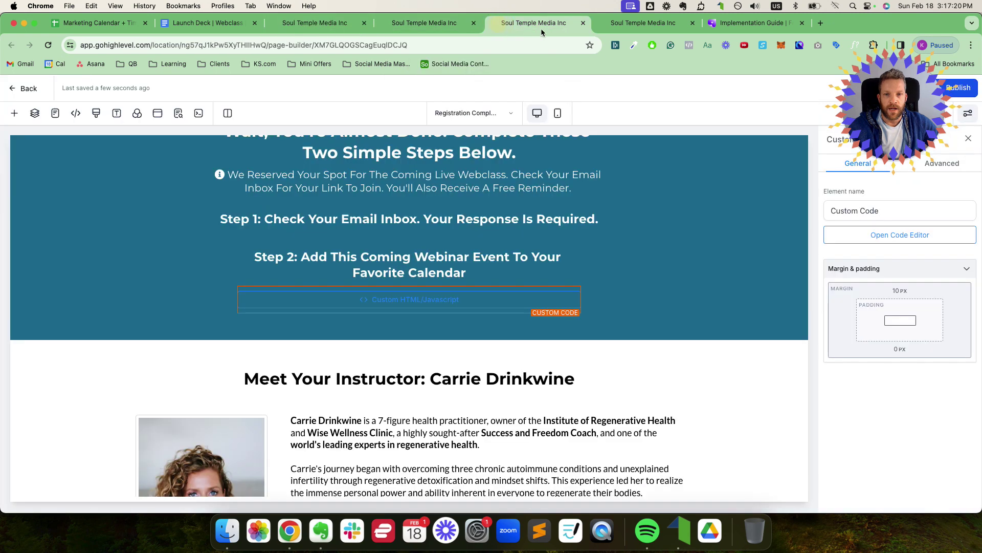
pyautogui.click(625, 26)
pyautogui.click(387, 290)
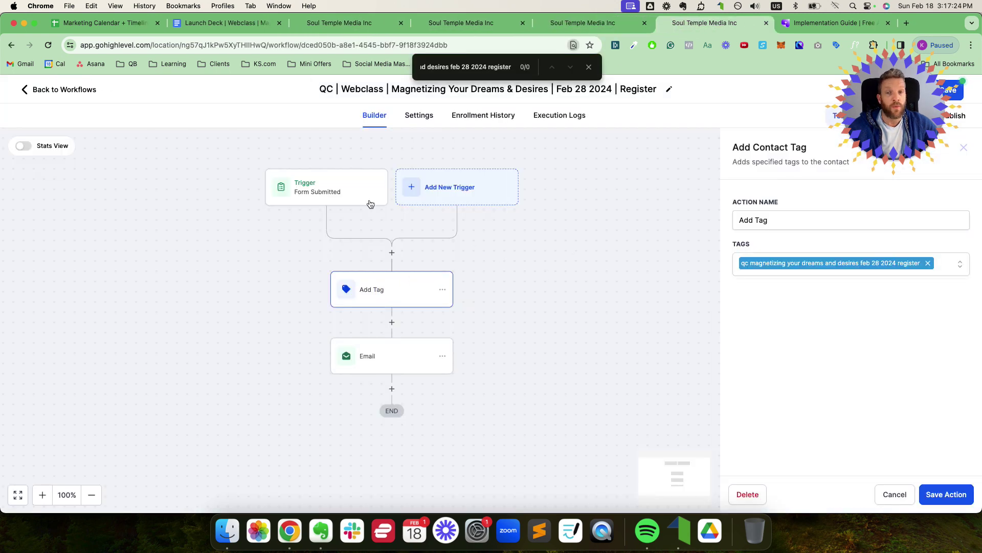
pyautogui.click(343, 192)
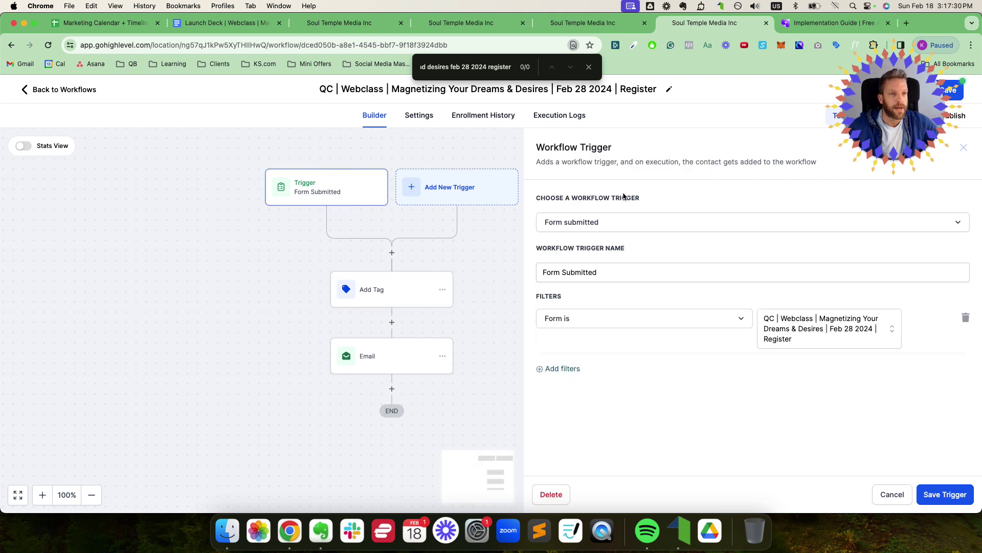
pyautogui.click(573, 223)
pyautogui.click(568, 223)
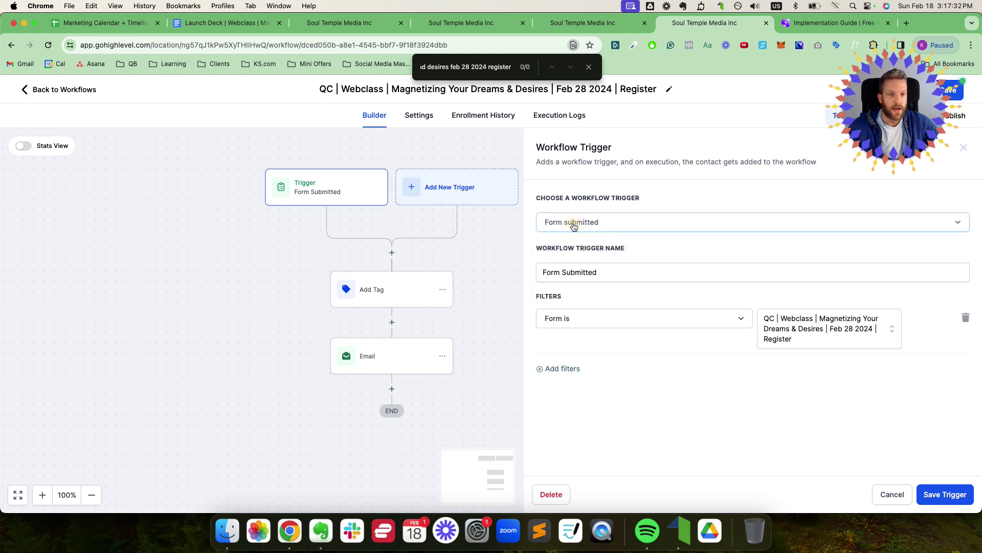
pyautogui.doubleClick(583, 276)
pyautogui.click(630, 276)
pyautogui.moveTo(629, 273); pyautogui.dragTo(480, 276)
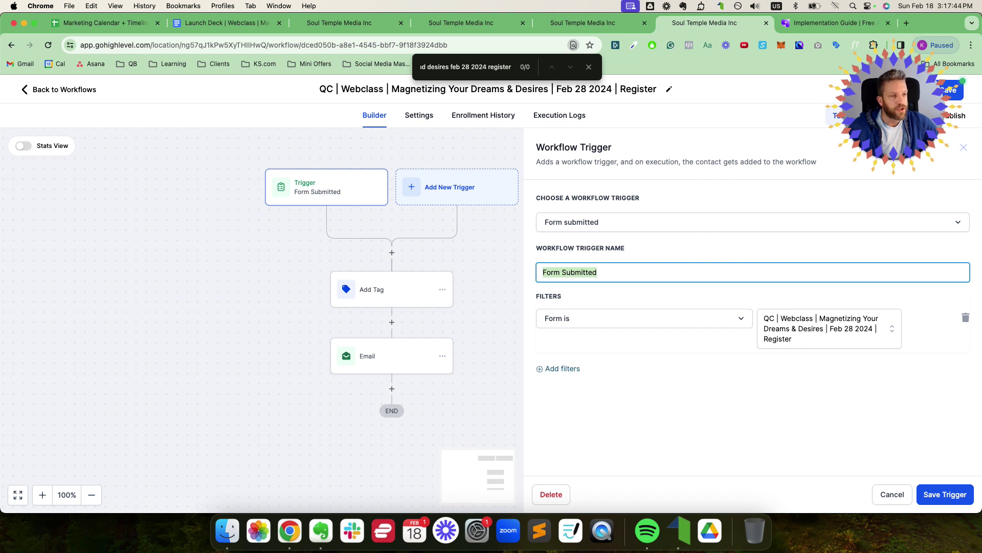
# Step: Set the trigger's form filter to the Feb 28 2024 register form and save the trigger
pyautogui.moveTo(808, 295)
pyautogui.mouseDown()
pyautogui.moveTo(745, 302)
pyautogui.moveTo(895, 350)
pyautogui.moveTo(829, 302)
pyautogui.mouseUp()
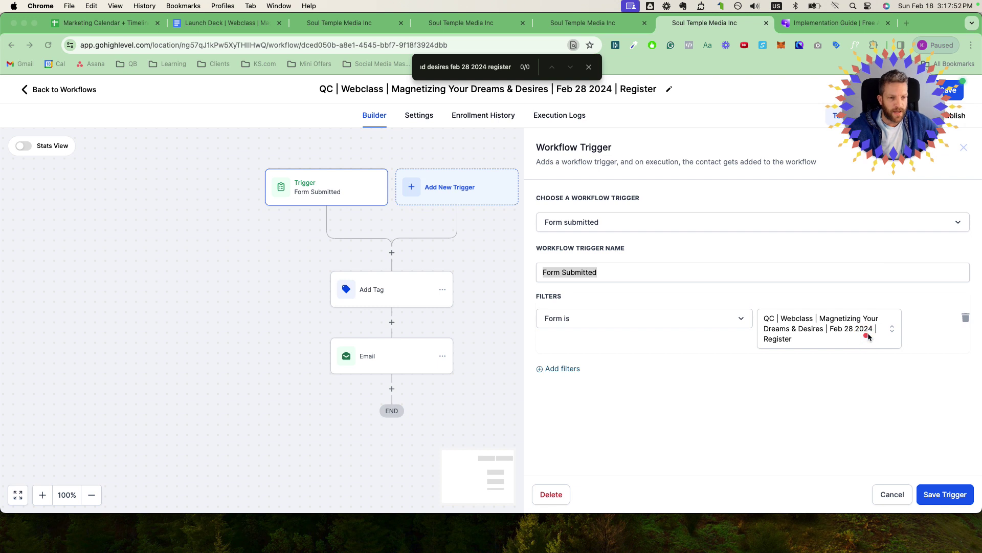
pyautogui.click(842, 321)
pyautogui.click(842, 321)
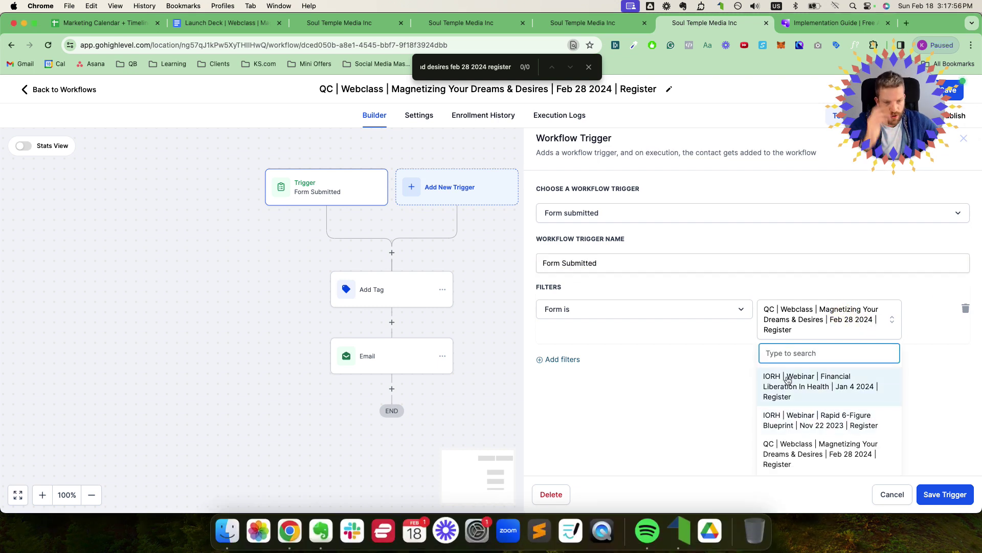
pyautogui.write('feb ')
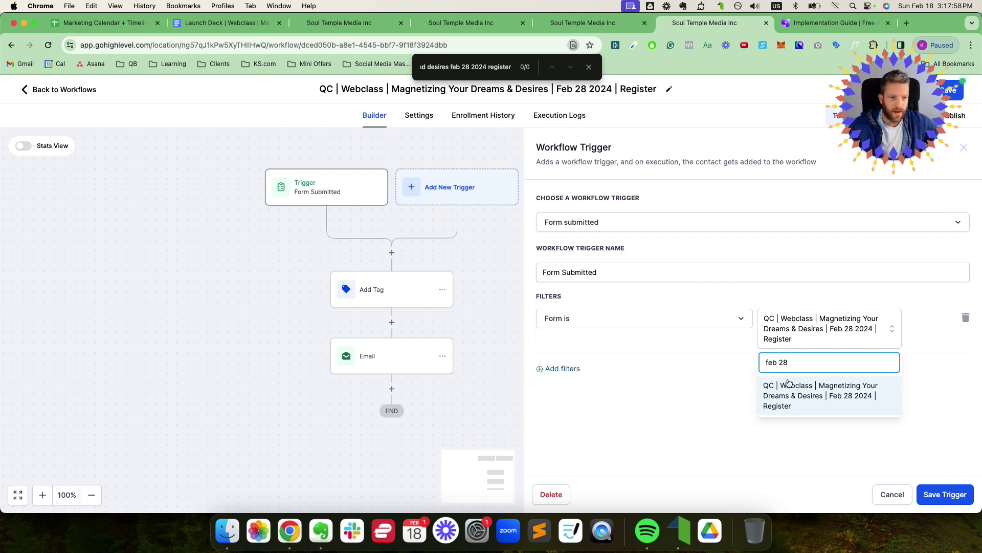
pyautogui.write('28')
pyautogui.click(789, 384)
pyautogui.click(936, 494)
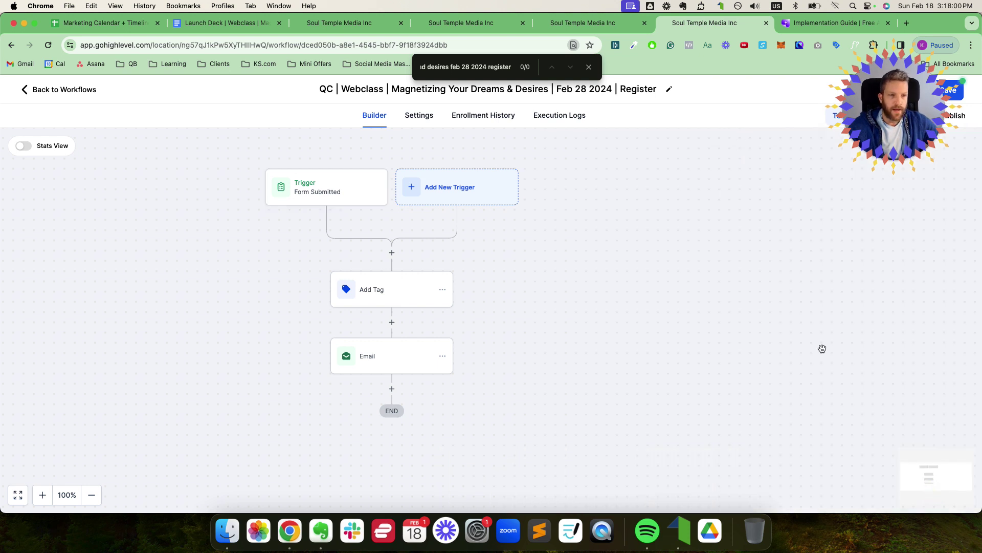
# Step: Open the workflow's Email step settings
pyautogui.click(386, 300)
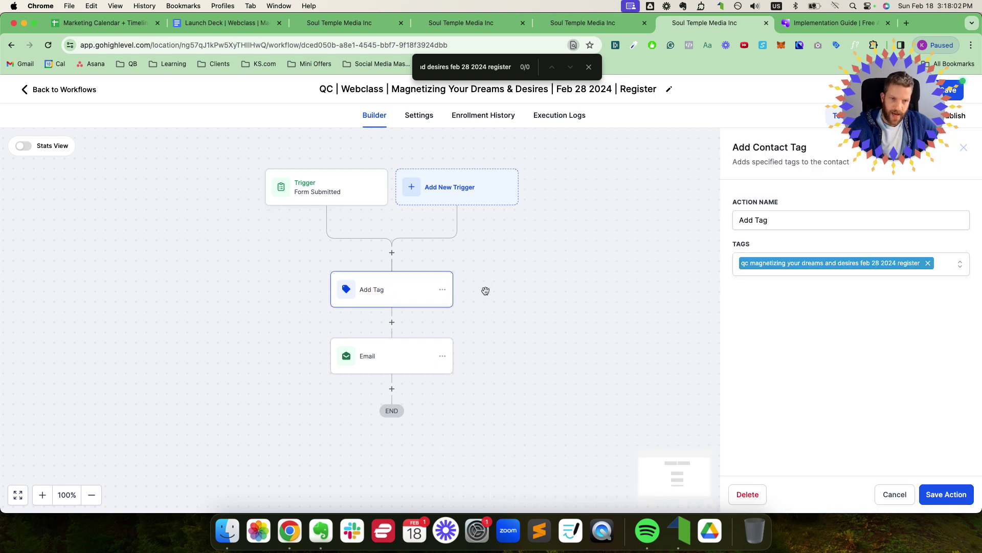
pyautogui.click(397, 363)
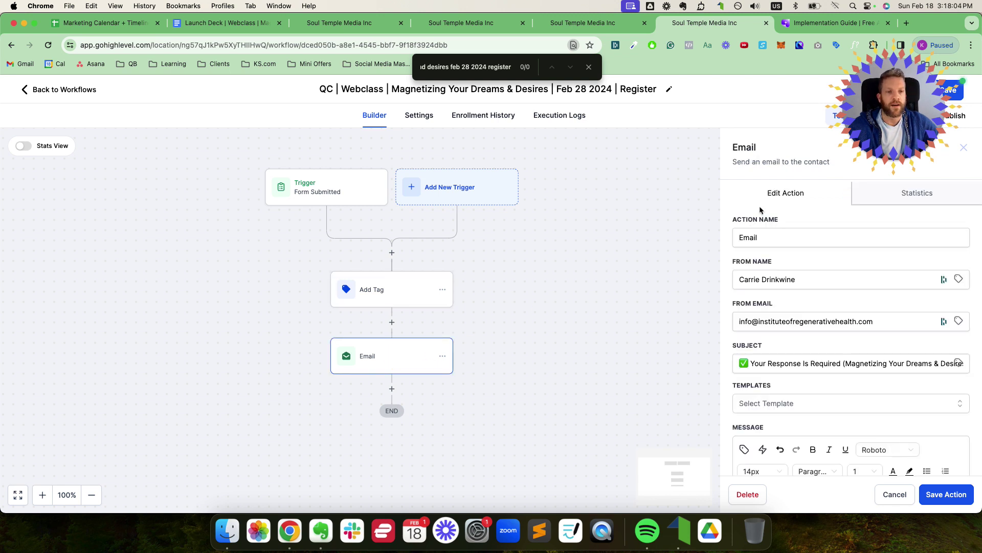
pyautogui.scroll(-2, 775, 294)
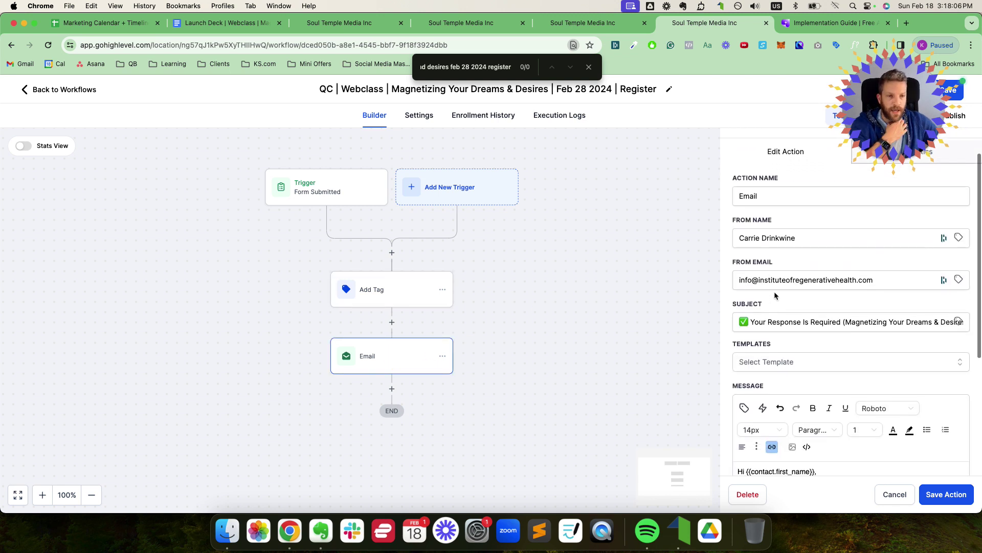
pyautogui.scroll(-1, 776, 287)
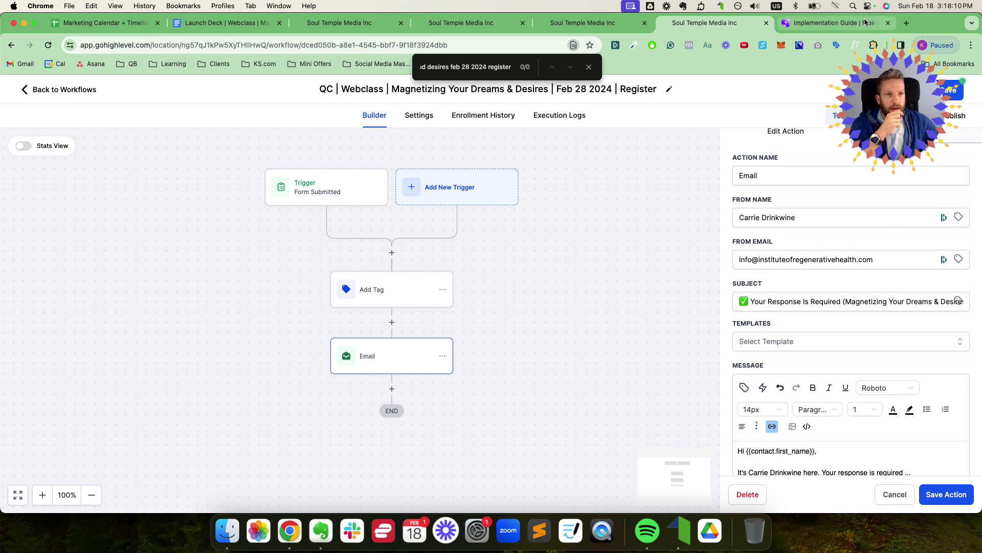
# Step: Replace the From Email domain with the website domain, removing the www and trailing slash
pyautogui.click(905, 24)
pyautogui.write('carrie')
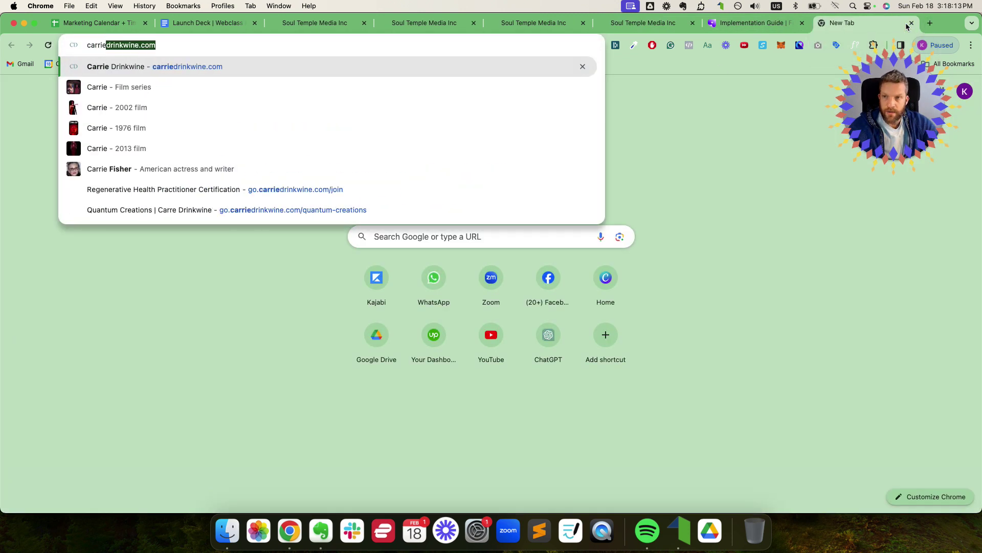
pyautogui.press('super+a')
pyautogui.press('super+c')
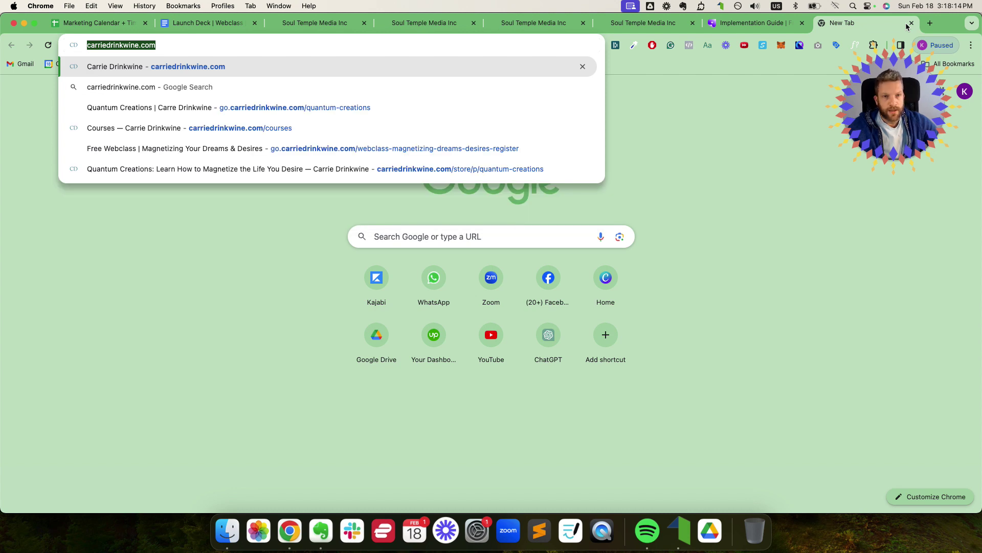
pyautogui.click(640, 25)
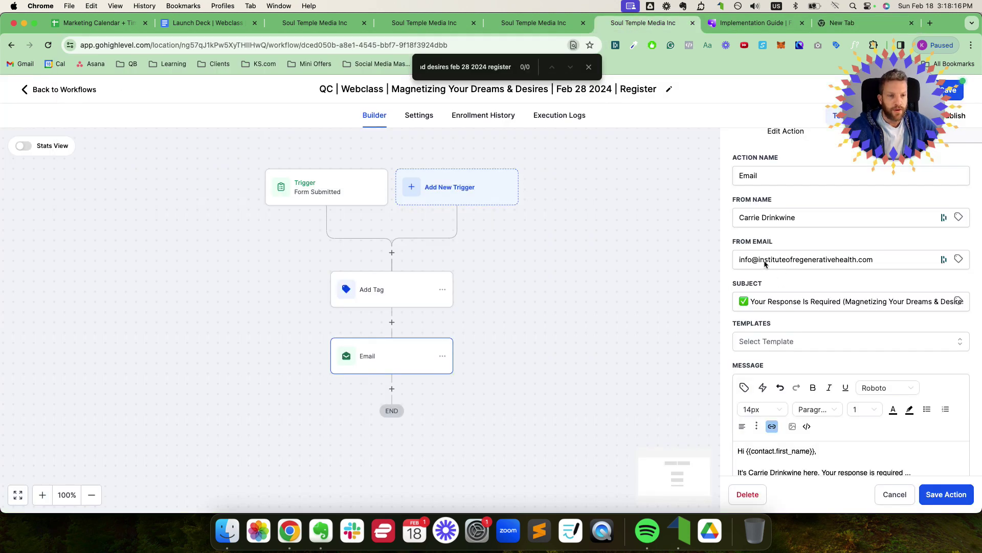
pyautogui.moveTo(757, 259); pyautogui.dragTo(878, 260)
pyautogui.press('super+v')
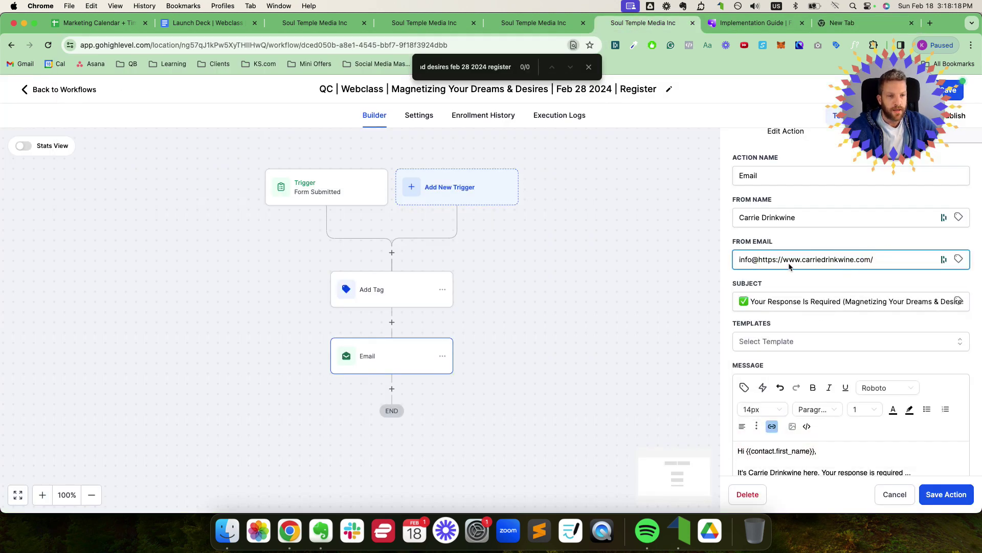
pyautogui.click(801, 259)
pyautogui.press('BackSpace')
pyautogui.press('BackSpace')
pyautogui.press('BackSpace')
pyautogui.press('BackSpace')
pyautogui.press('BackSpace')
pyautogui.press('BackSpace')
pyautogui.press('BackSpace')
pyautogui.press('BackSpace')
pyautogui.press('BackSpace')
pyautogui.press('BackSpace')
pyautogui.press('BackSpace')
pyautogui.press('BackSpace')
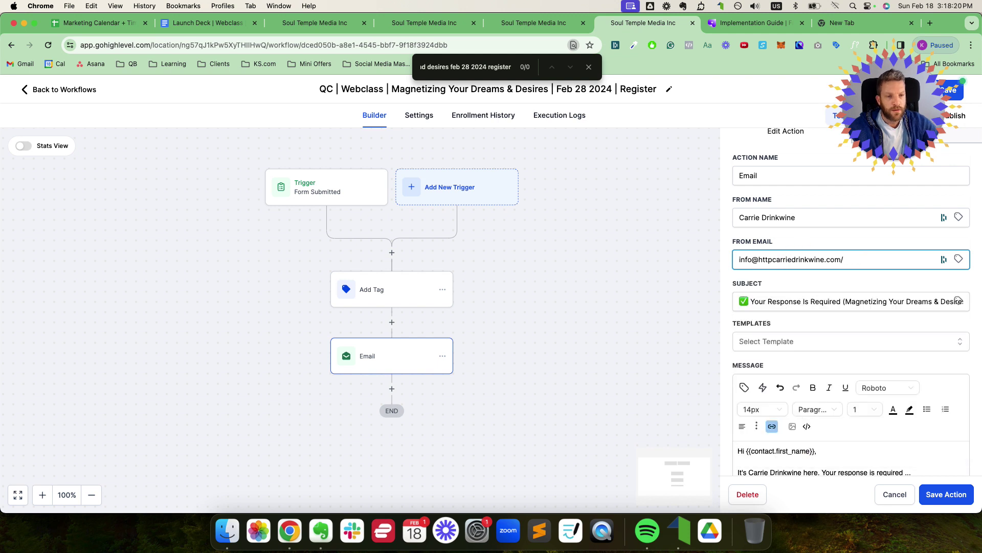
pyautogui.click(833, 259)
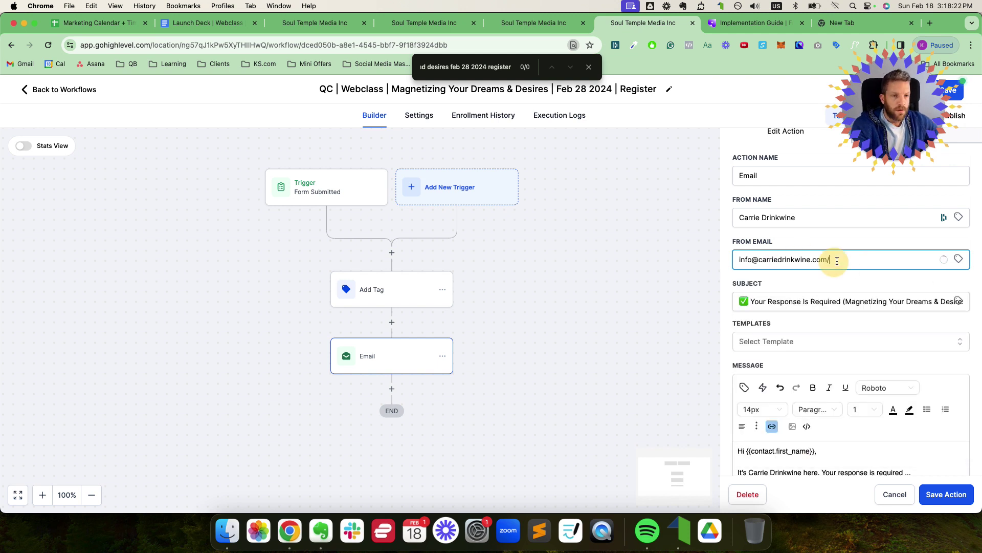
pyautogui.press('BackSpace')
# Step: Review the email subject's webclass name and scroll down the email
pyautogui.moveTo(843, 302); pyautogui.dragTo(966, 302)
pyautogui.click(789, 315)
pyautogui.click(754, 301)
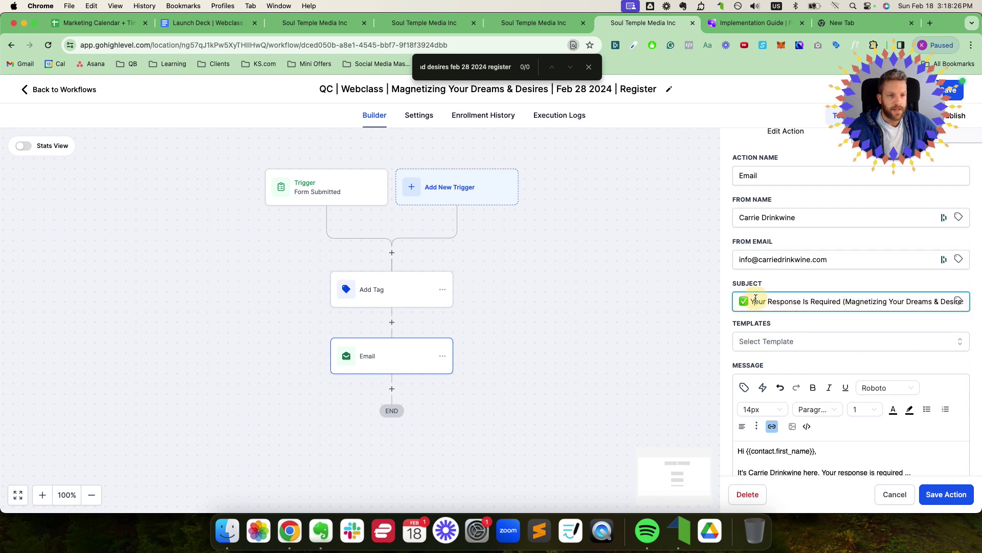
pyautogui.scroll(-1, 772, 302)
pyautogui.scroll(-3, 788, 307)
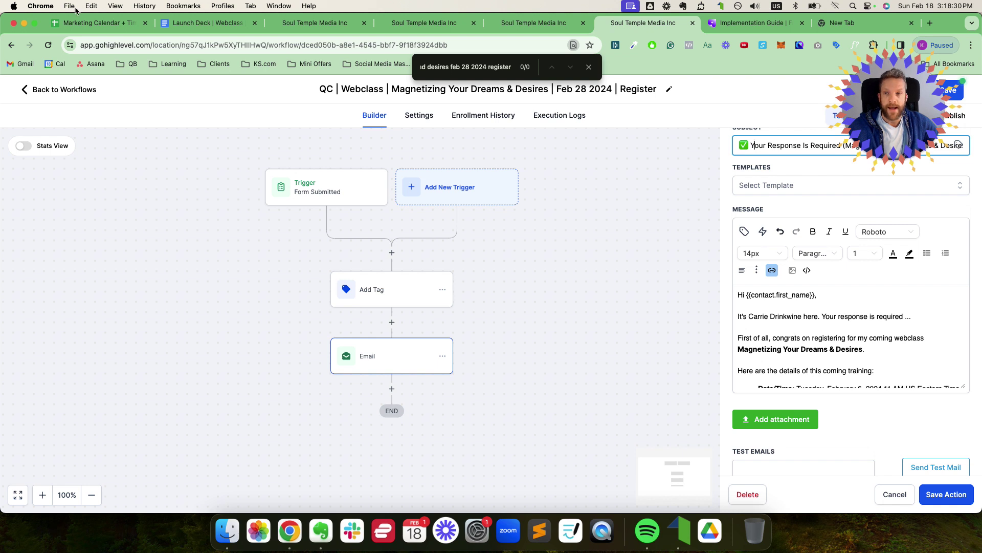
# Step: Check the Showup 1 registration confirmation entry in the marketing calendar spreadsheet
pyautogui.click(90, 23)
pyautogui.click(168, 285)
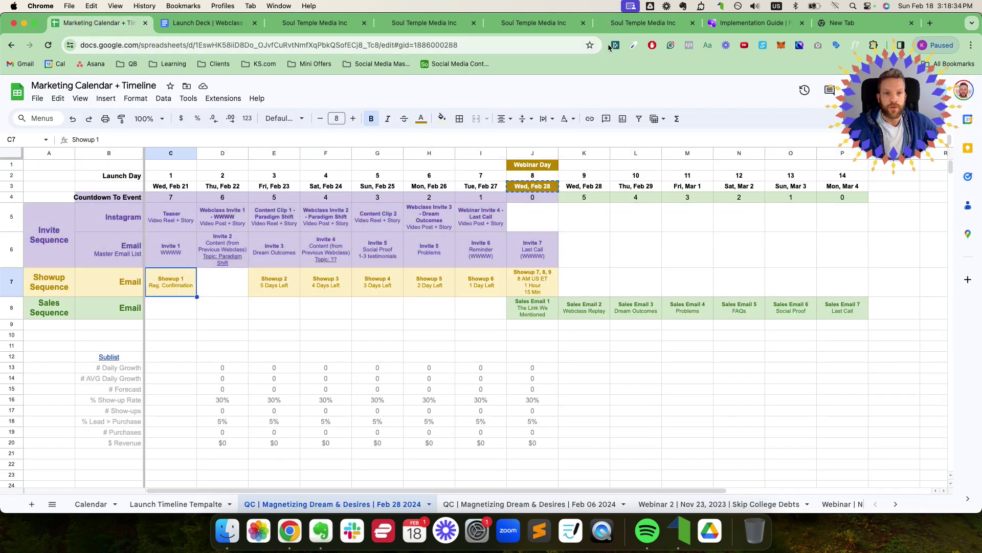
pyautogui.click(643, 22)
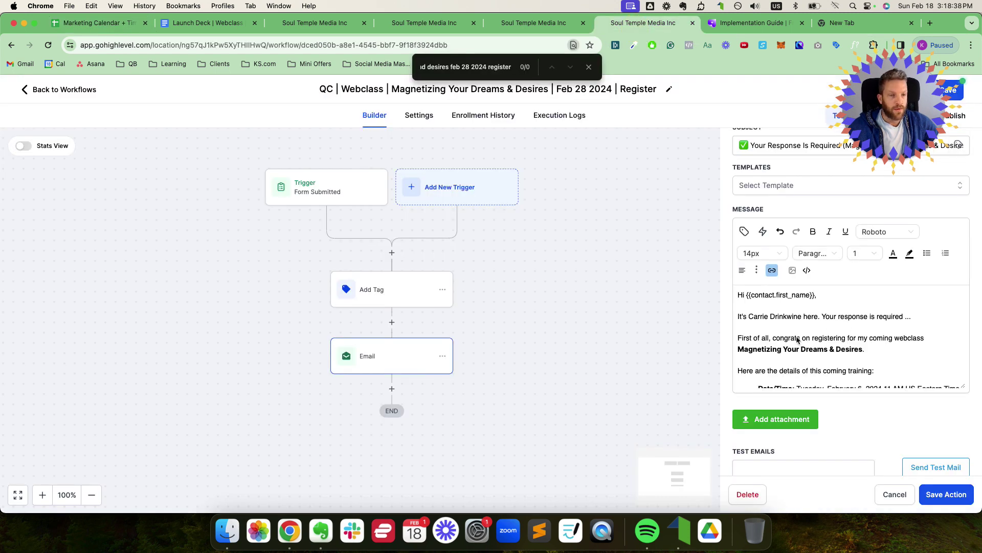
pyautogui.scroll(-1, 809, 337)
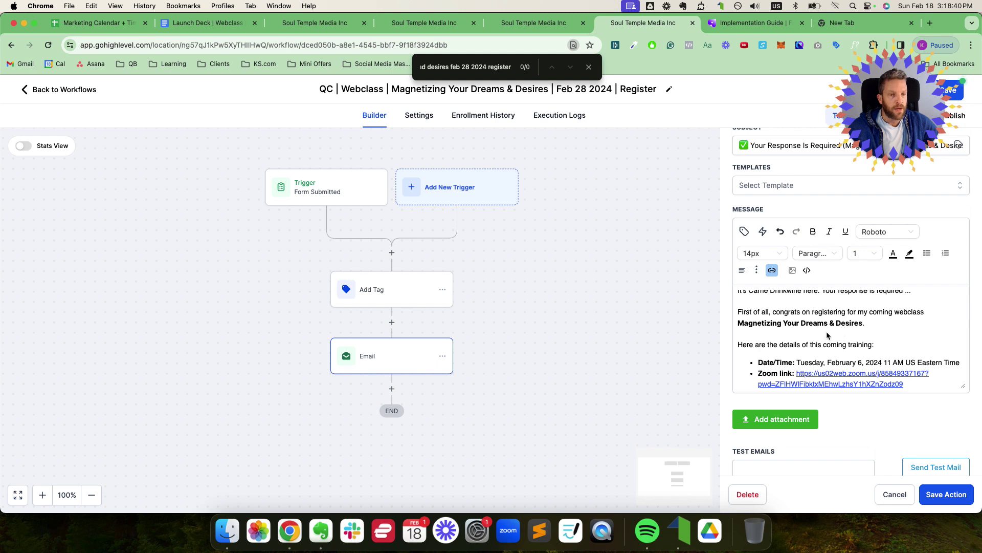
pyautogui.scroll(-1, 801, 335)
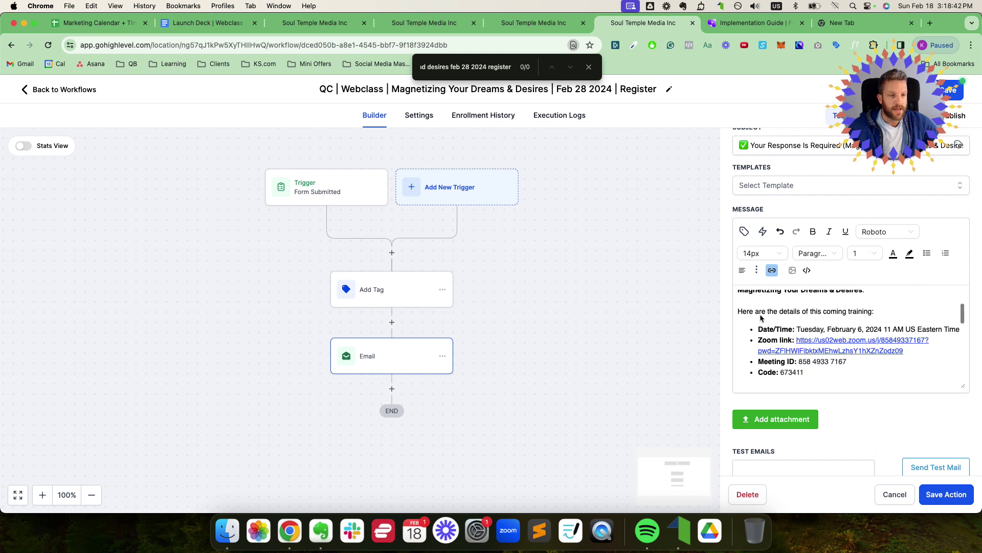
# Step: Change the email's webinar date to February 28 and the time to 12 PM
pyautogui.click(808, 315)
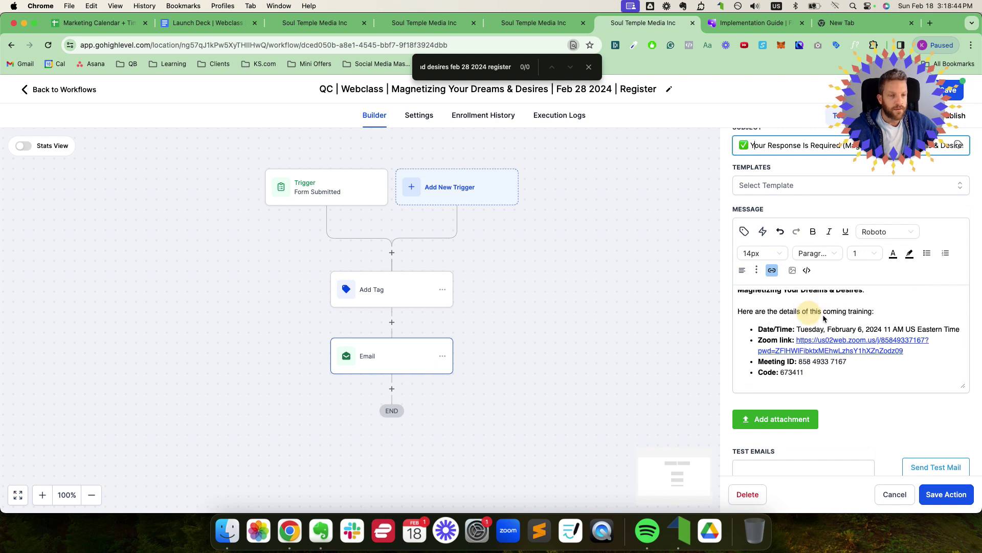
pyautogui.click(861, 331)
pyautogui.write('8')
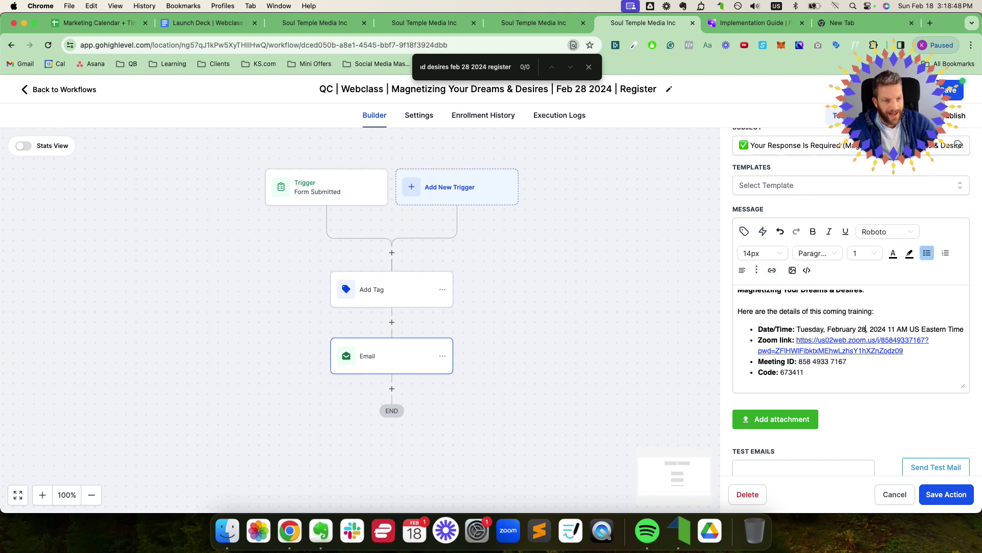
pyautogui.press('Right')
pyautogui.press('BackSpace')
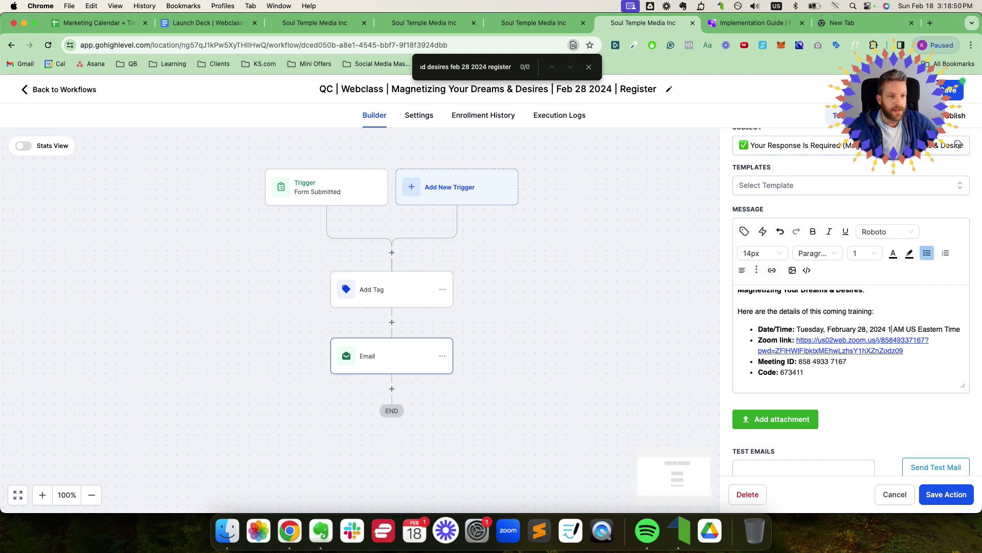
pyautogui.write('2')
pyautogui.press('Right')
pyautogui.press('Right')
pyautogui.press('BackSpace')
pyautogui.write('P')
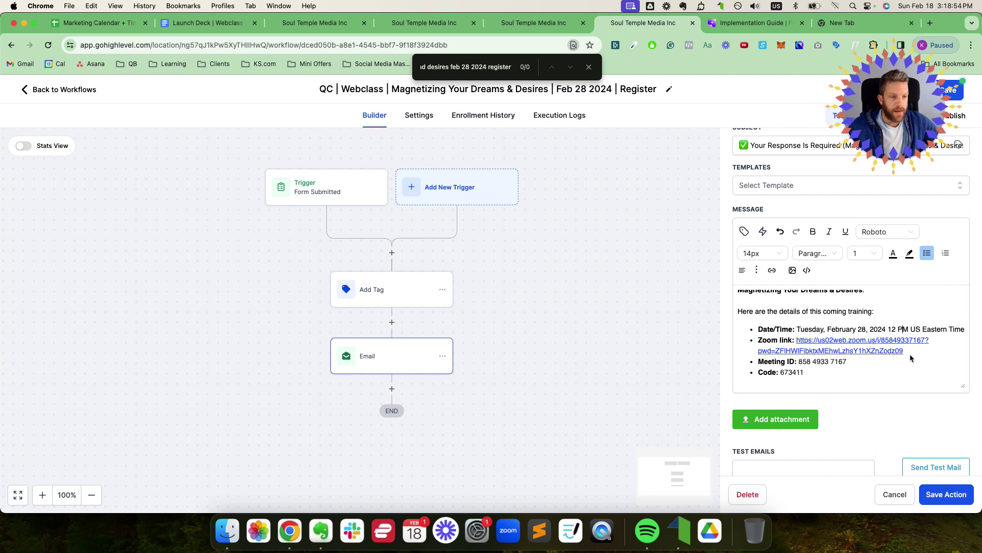
# Step: Check the Zoom link against the Launch Deck doc's Webclass Live link
pyautogui.moveTo(907, 352); pyautogui.dragTo(797, 343)
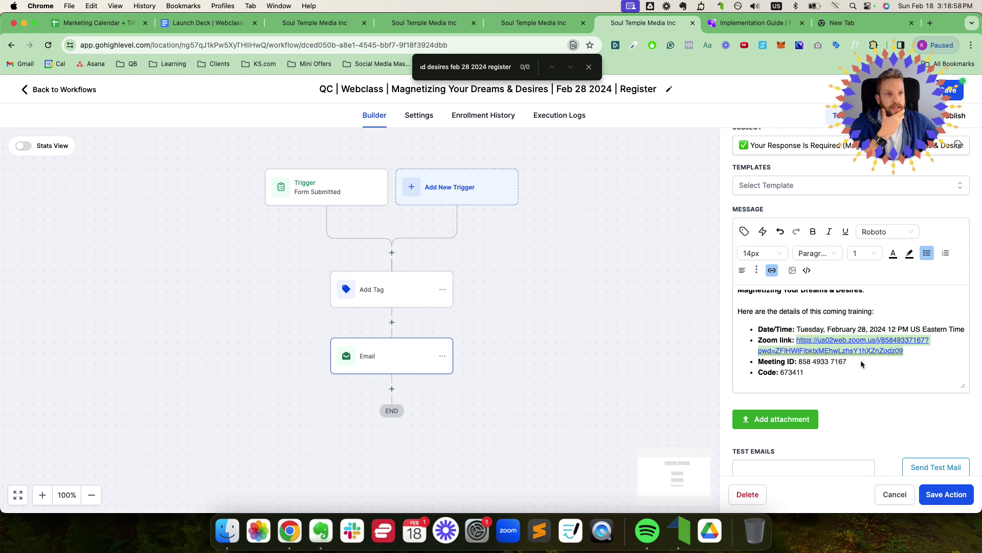
pyautogui.click(207, 22)
pyautogui.moveTo(442, 288); pyautogui.dragTo(350, 288)
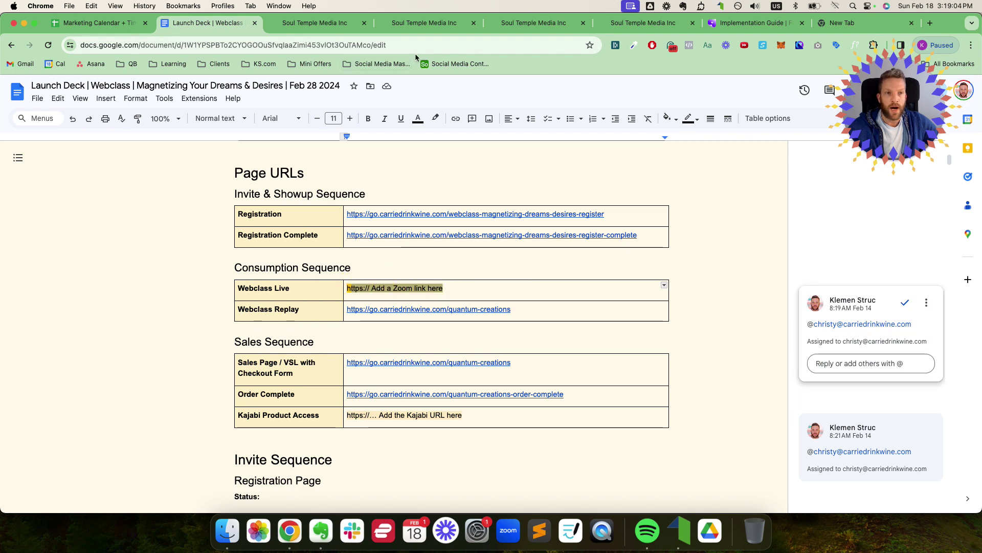
# Step: Verify the Registration Complete page's add-to-calendar code uses 2024-02-28
pyautogui.click(429, 25)
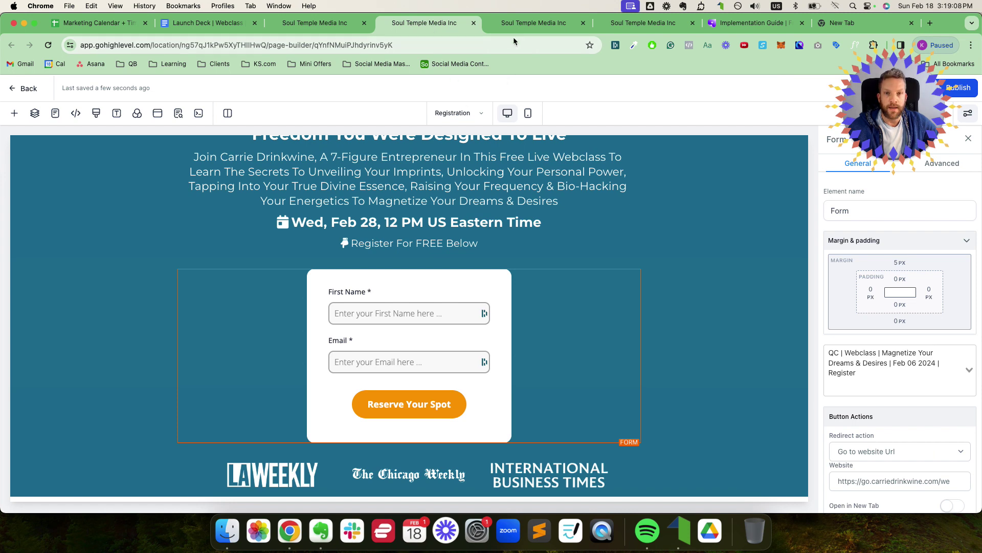
pyautogui.click(517, 23)
pyautogui.click(423, 300)
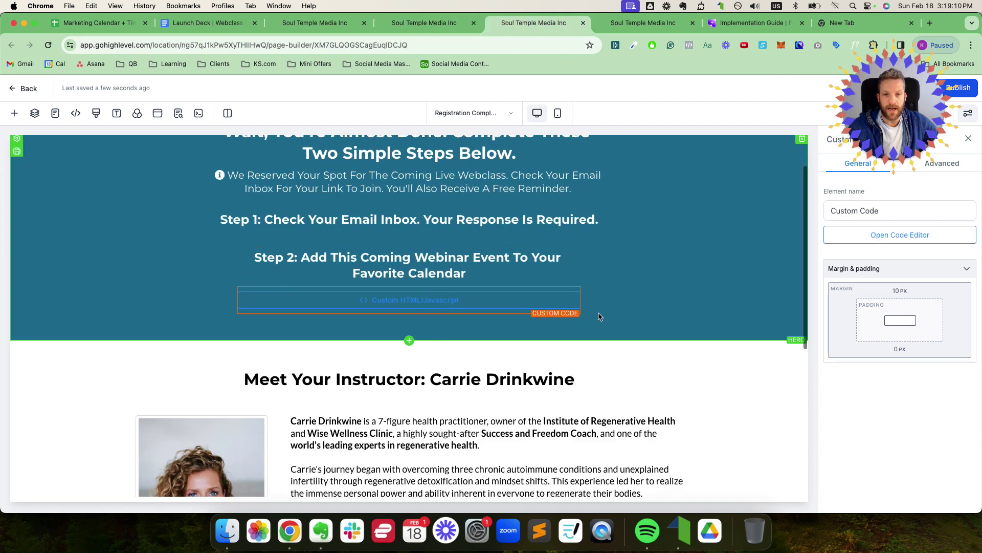
pyautogui.click(899, 238)
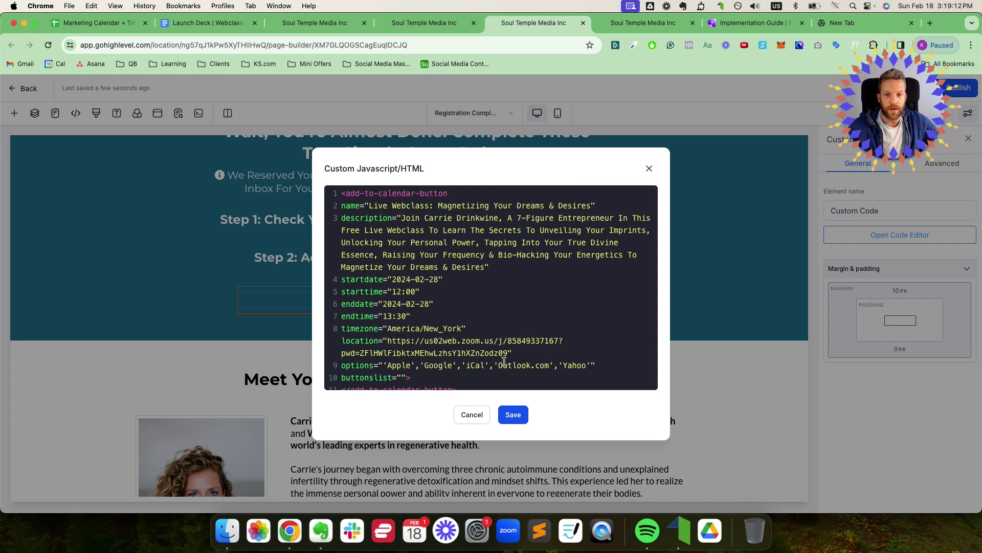
pyautogui.scroll(-1, 504, 361)
pyautogui.click(647, 167)
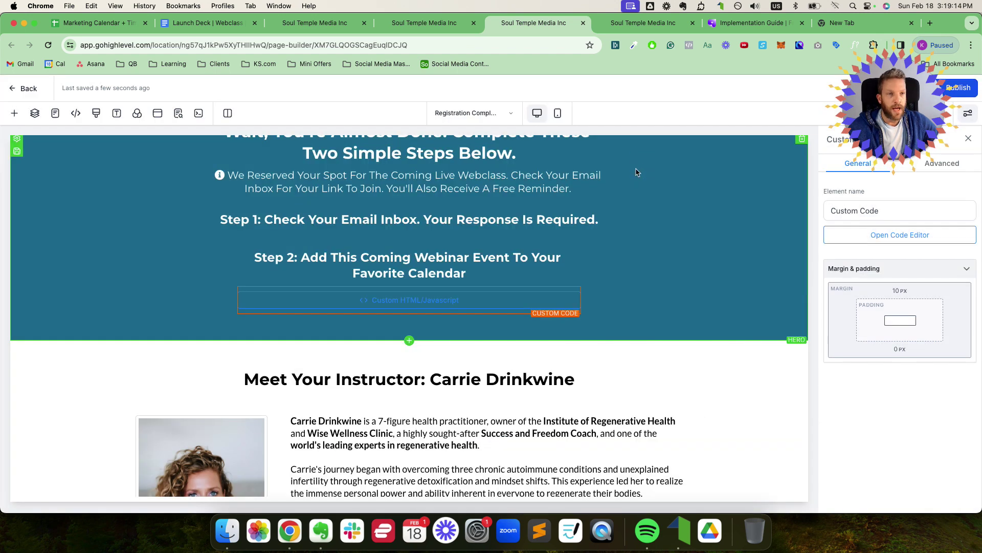
pyautogui.click(102, 26)
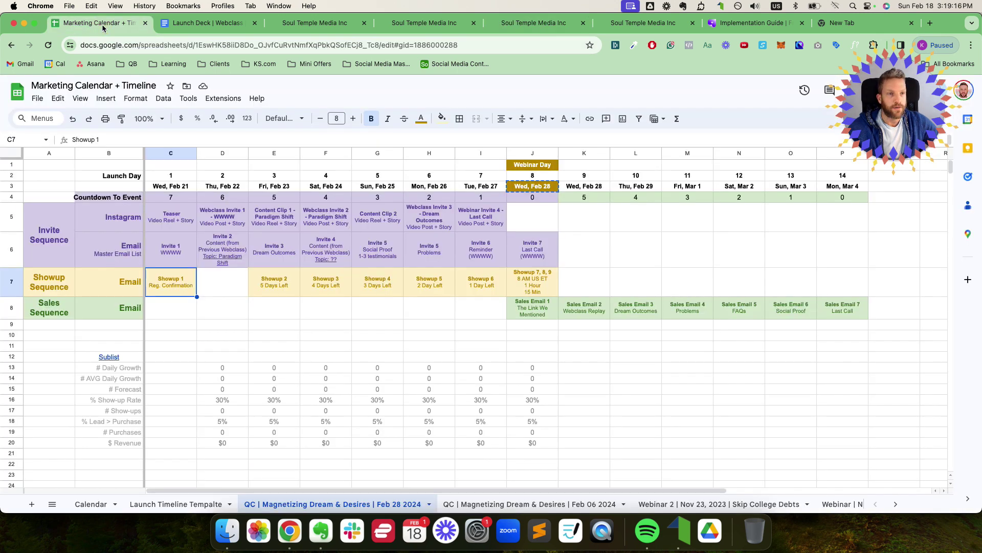
pyautogui.click(633, 25)
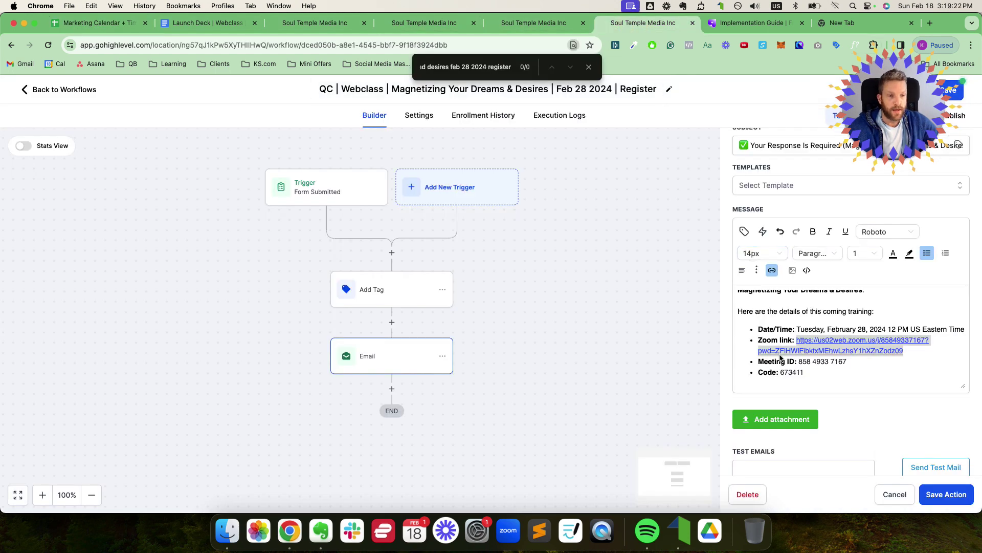
# Step: Delete the Meeting ID and Code lines from the email's training details
pyautogui.click(797, 366)
pyautogui.moveTo(847, 363); pyautogui.dragTo(756, 358)
pyautogui.click(805, 373)
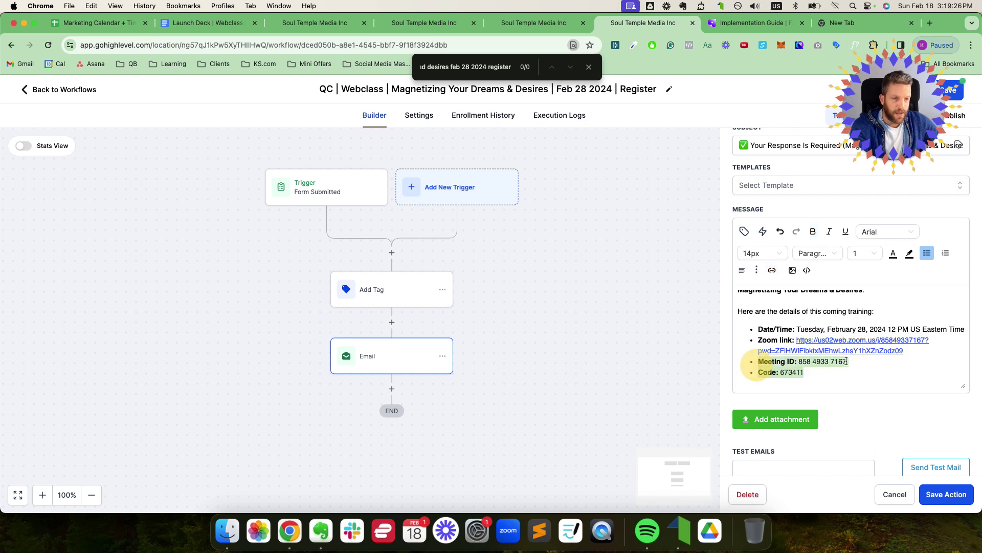
pyautogui.click(896, 352)
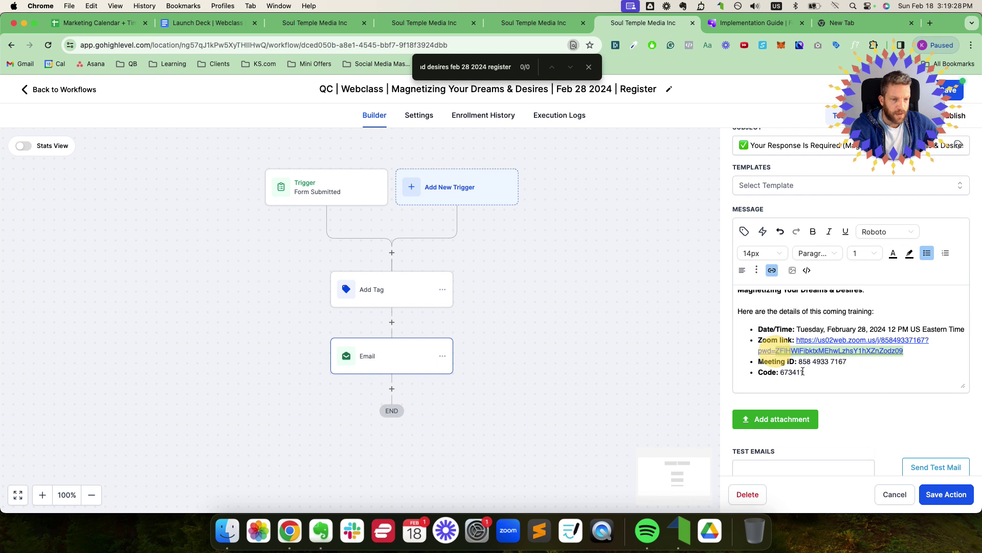
pyautogui.moveTo(805, 373); pyautogui.dragTo(767, 365)
pyautogui.press('BackSpace')
pyautogui.press('BackSpace')
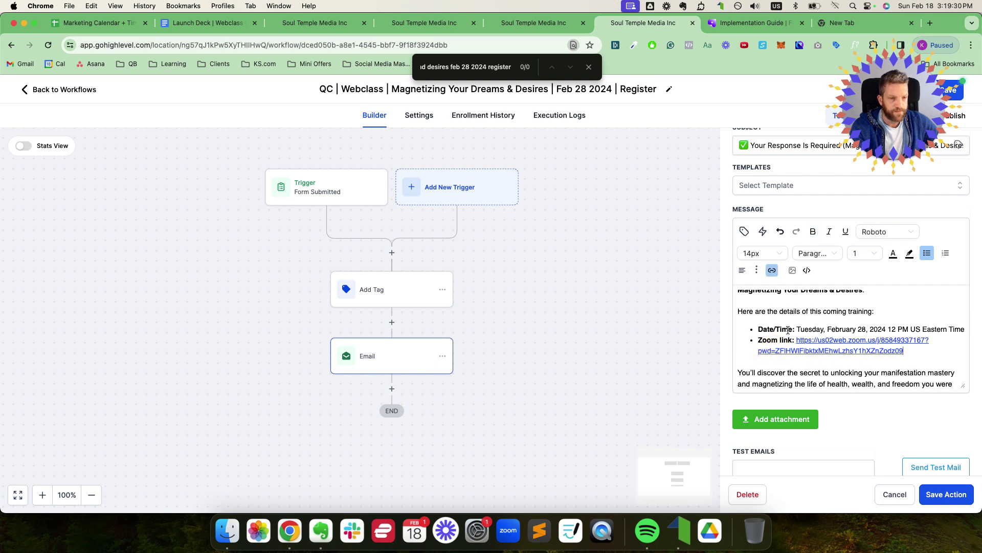
# Step: Scroll down and select the Step 2 add-to-calendar link text
pyautogui.scroll(-2, 788, 328)
pyautogui.scroll(-5, 788, 328)
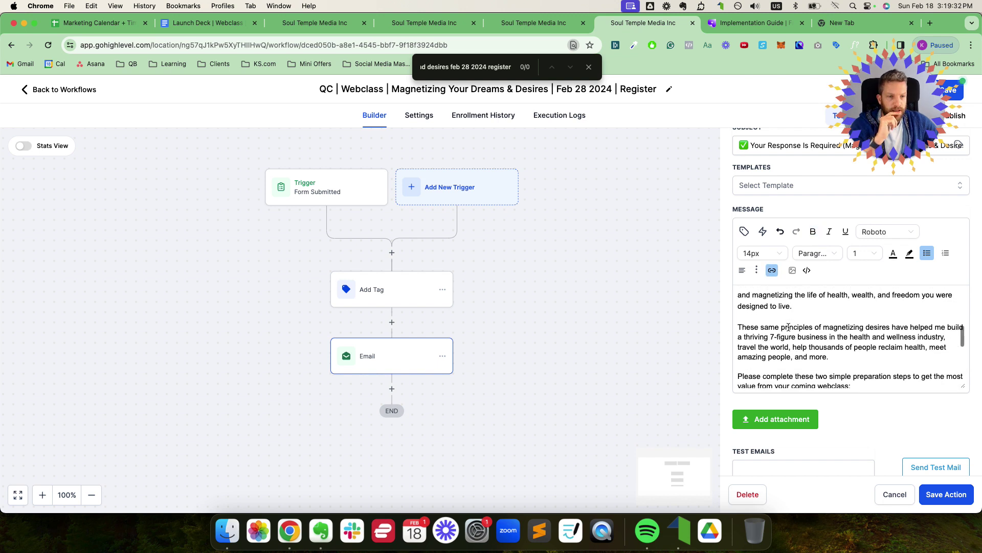
pyautogui.scroll(-1, 789, 326)
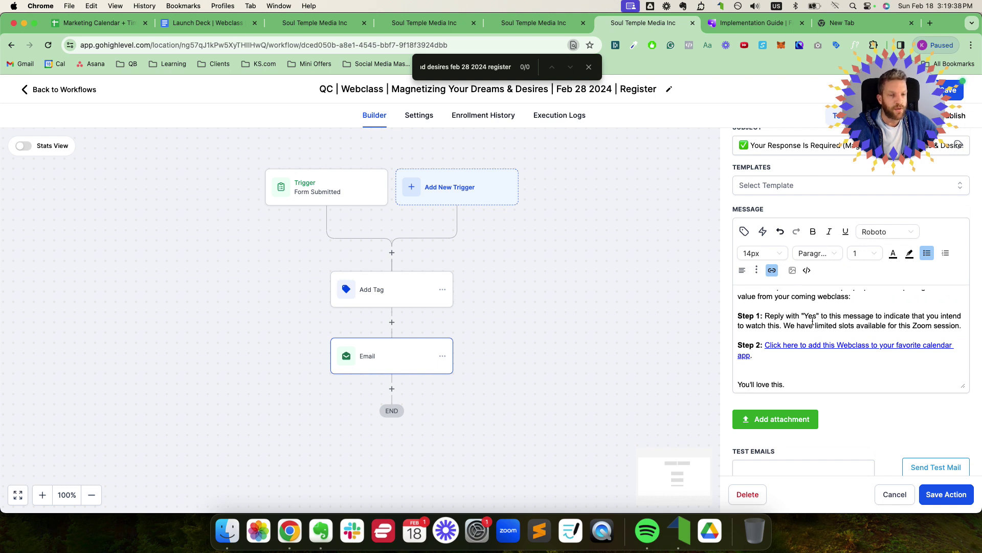
pyautogui.click(747, 327)
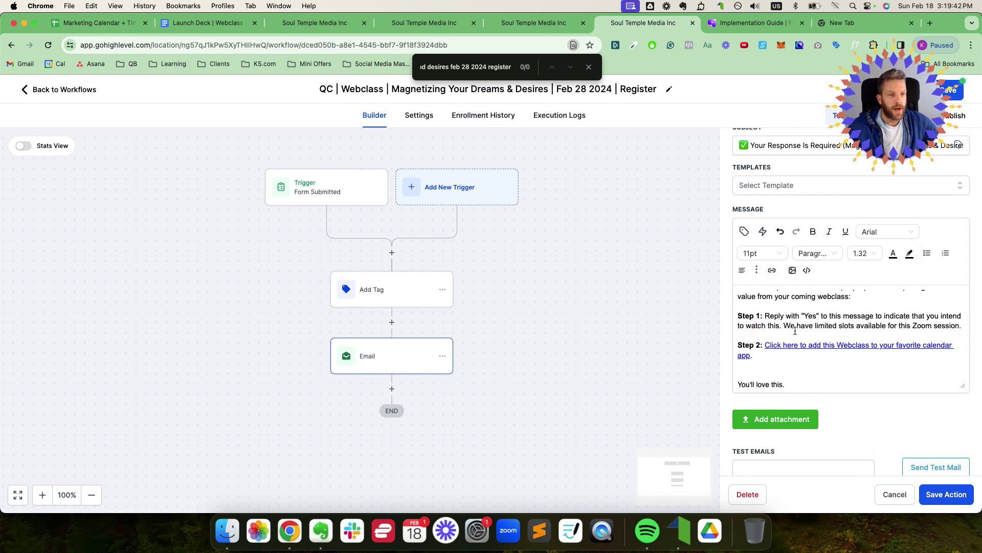
pyautogui.scroll(-2, 881, 325)
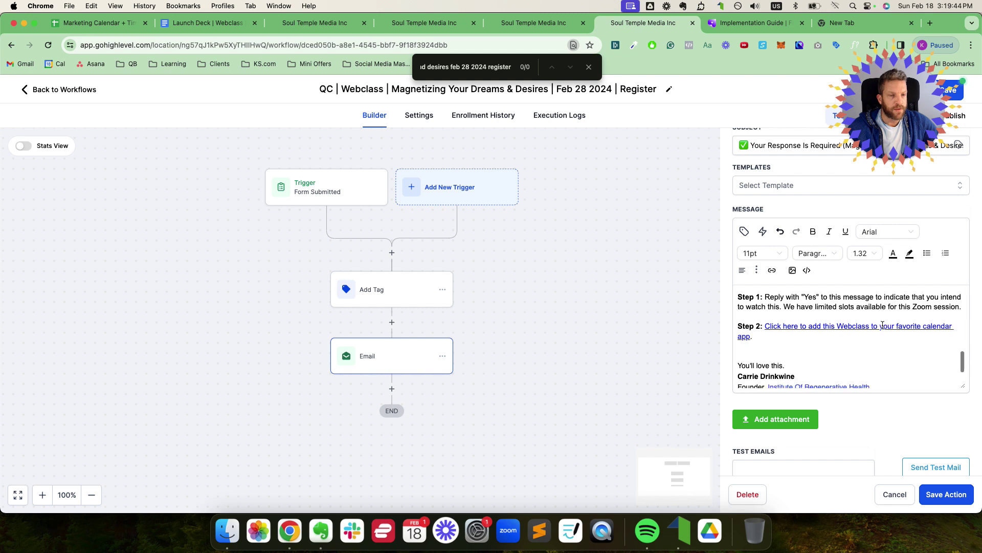
pyautogui.click(822, 326)
pyautogui.moveTo(753, 337); pyautogui.dragTo(780, 326)
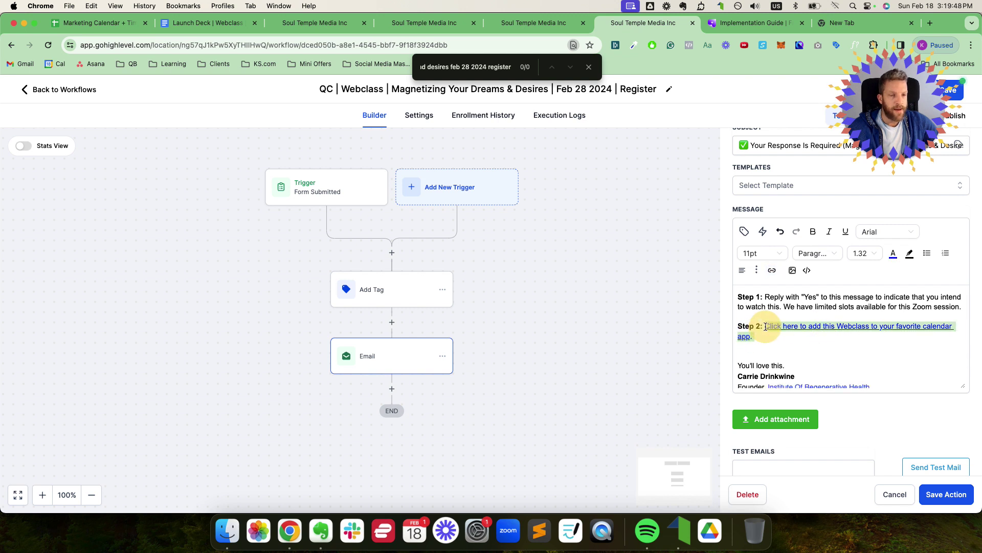
# Step: Test the Step 2 link's URL in a new tab to confirm it opens the registration-complete page
pyautogui.click(772, 270)
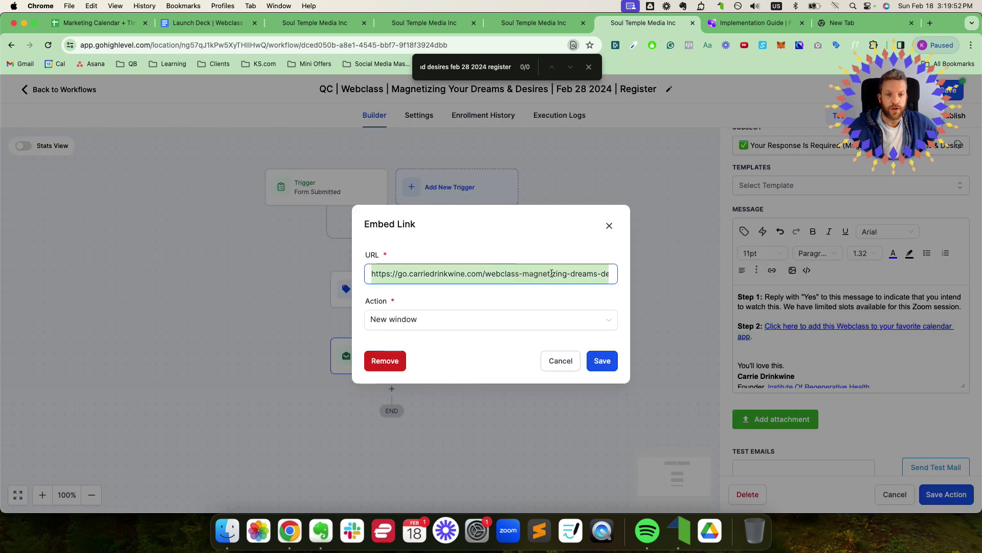
pyautogui.moveTo(547, 273); pyautogui.dragTo(604, 273)
pyautogui.press('super+a')
pyautogui.press('super+c')
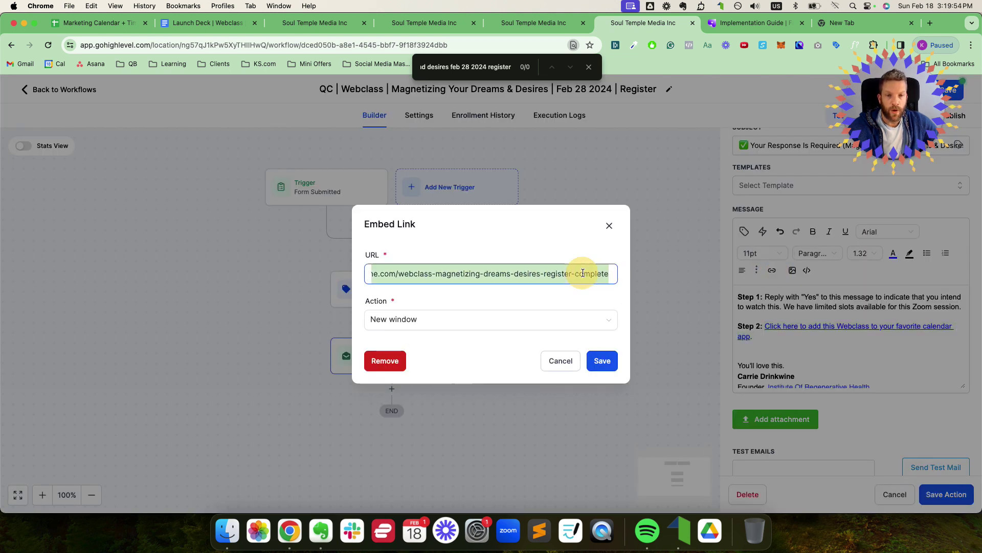
pyautogui.click(897, 23)
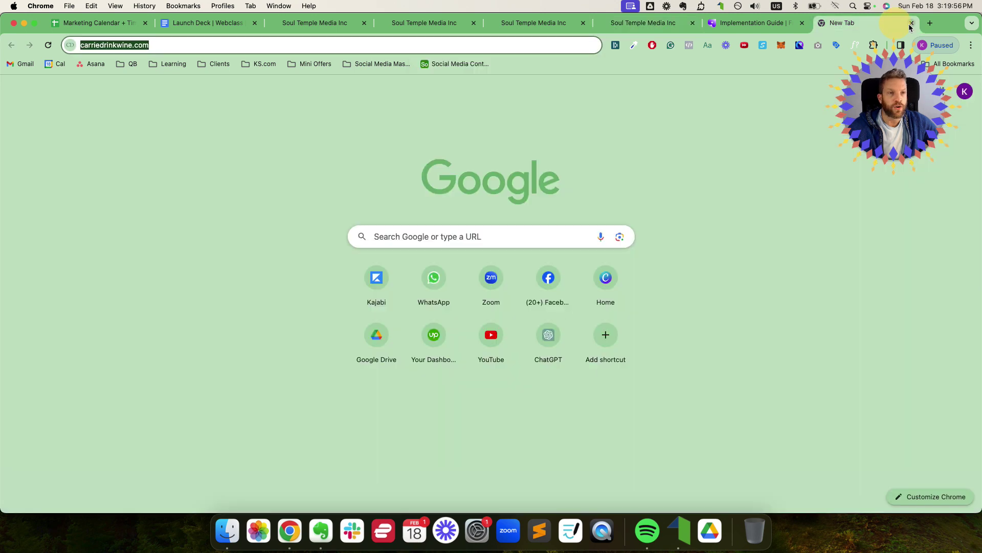
pyautogui.click(911, 23)
pyautogui.click(907, 23)
pyautogui.press('super+v')
pyautogui.press('Return')
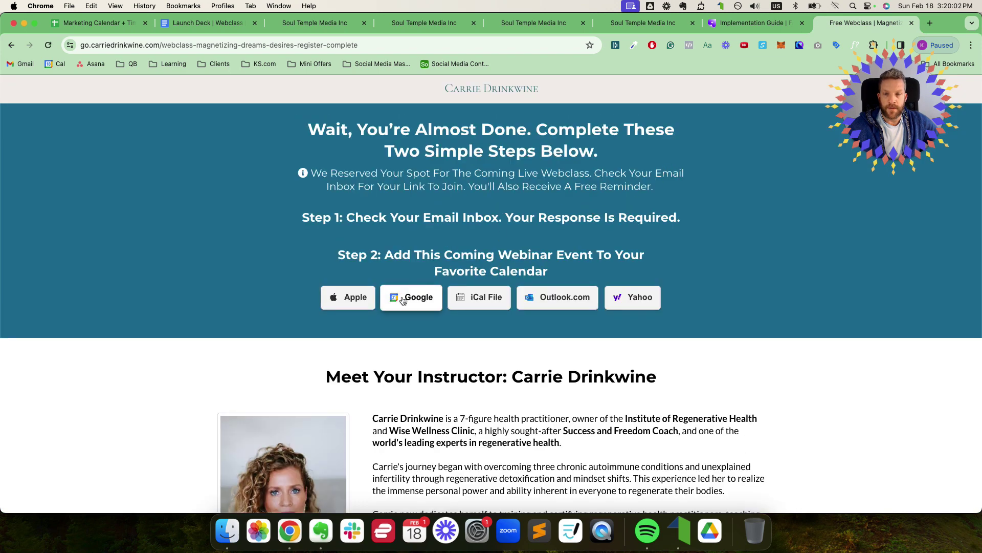
pyautogui.click(912, 22)
# Step: Keep the Step 2 link address and save the Email action
pyautogui.click(706, 23)
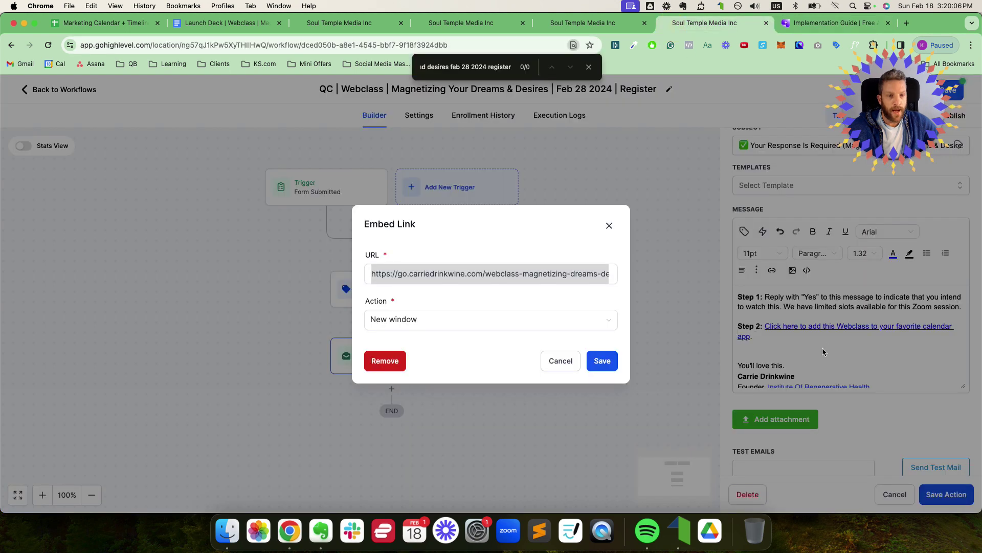
pyautogui.click(603, 363)
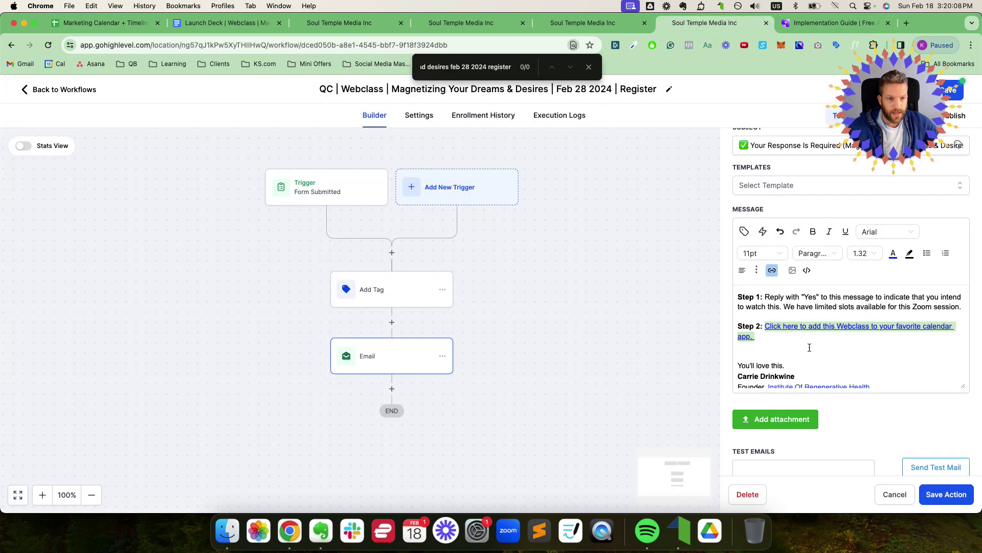
pyautogui.scroll(-3, 806, 340)
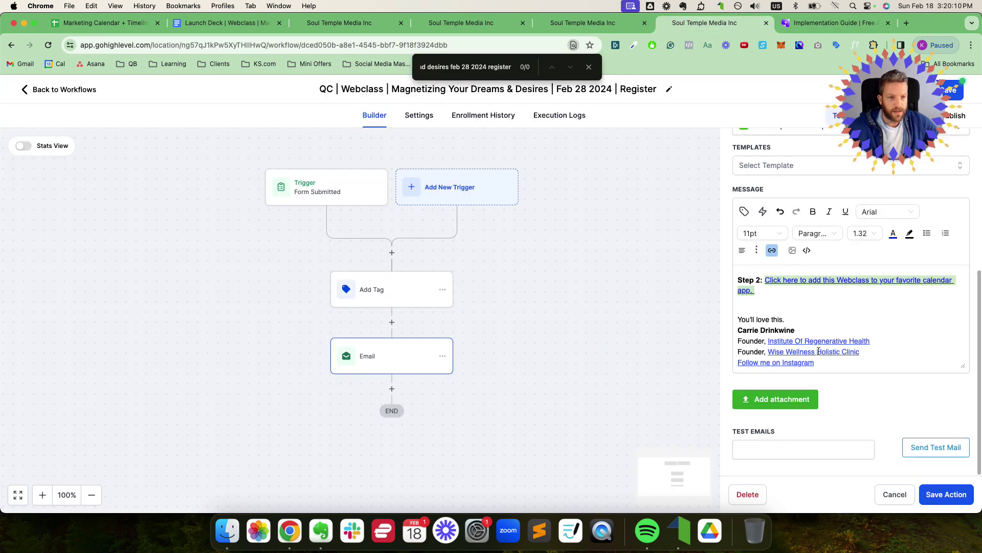
pyautogui.click(940, 493)
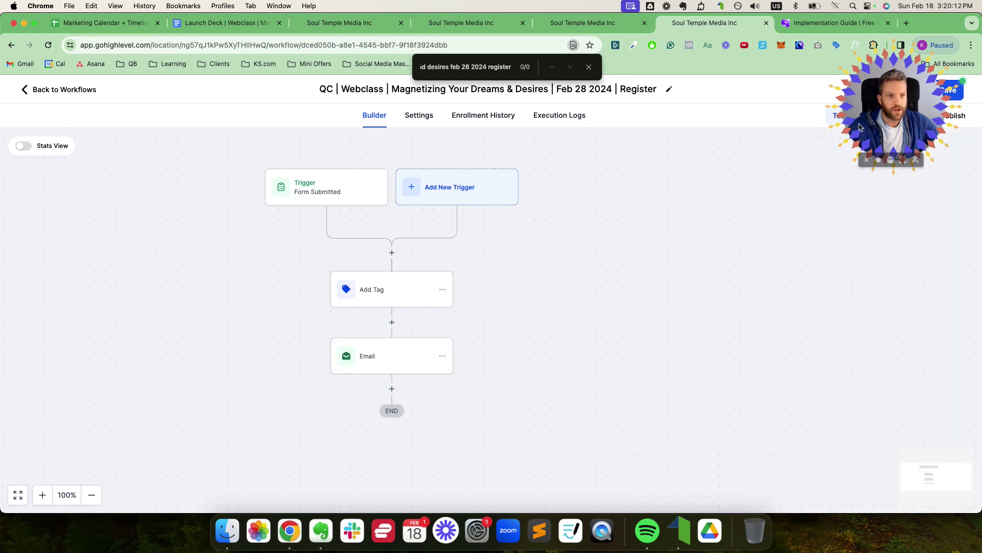
# Step: Save the Feb 28 register workflow and switch it from Draft to Published
pyautogui.click(948, 92)
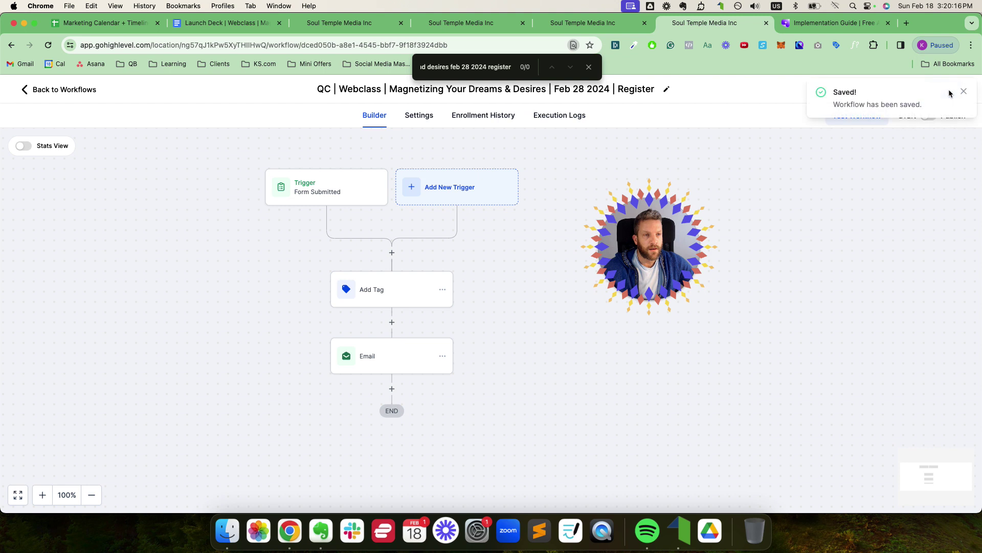
pyautogui.click(929, 118)
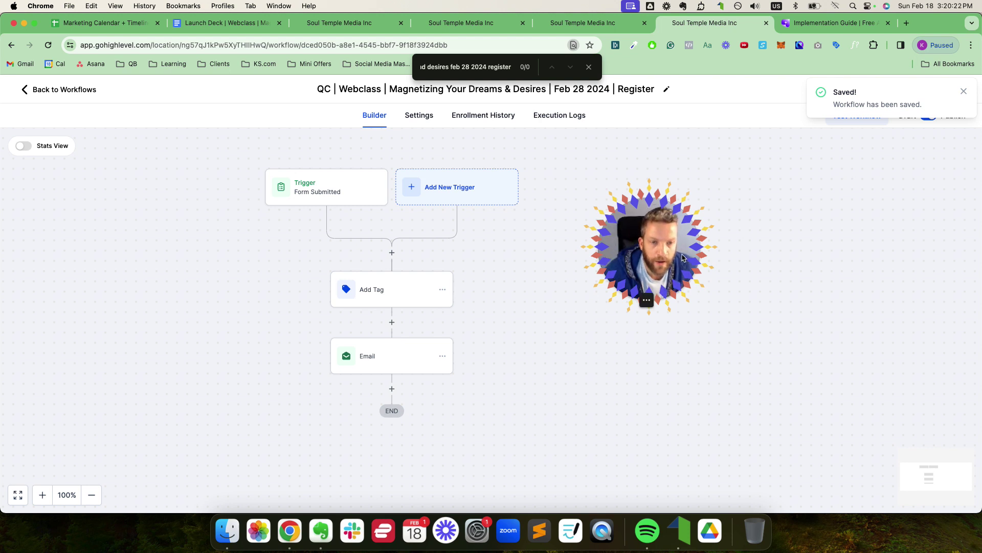
pyautogui.moveTo(668, 246); pyautogui.dragTo(893, 189)
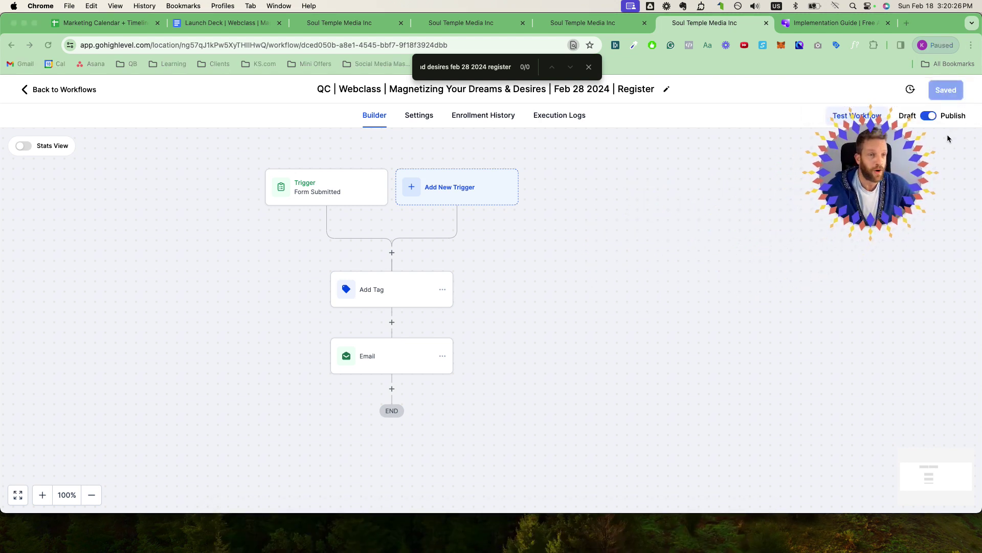
pyautogui.moveTo(889, 167); pyautogui.dragTo(902, 166)
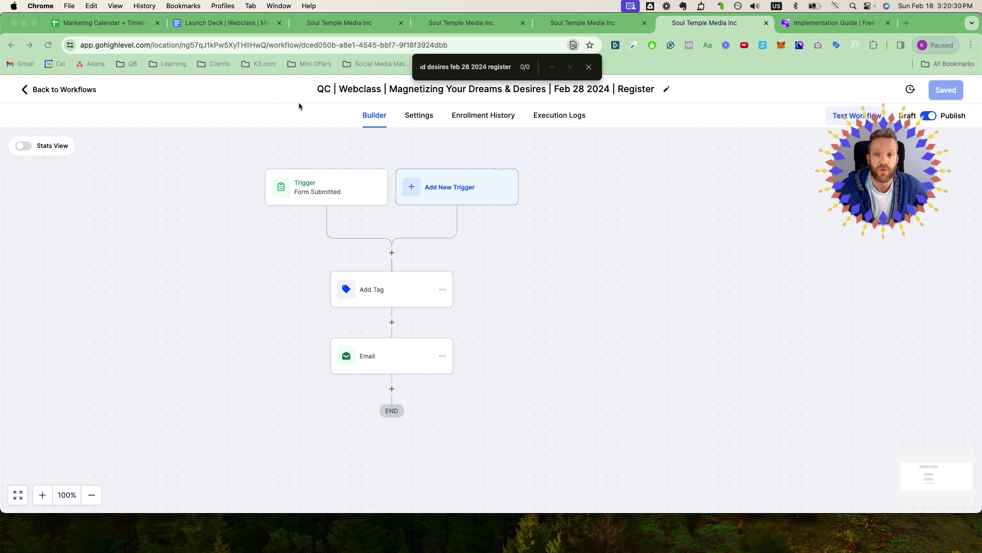
# Step: Open the live Registration page of the webclass funnel from the Sites funnel steps
pyautogui.click(84, 91)
pyautogui.click(337, 23)
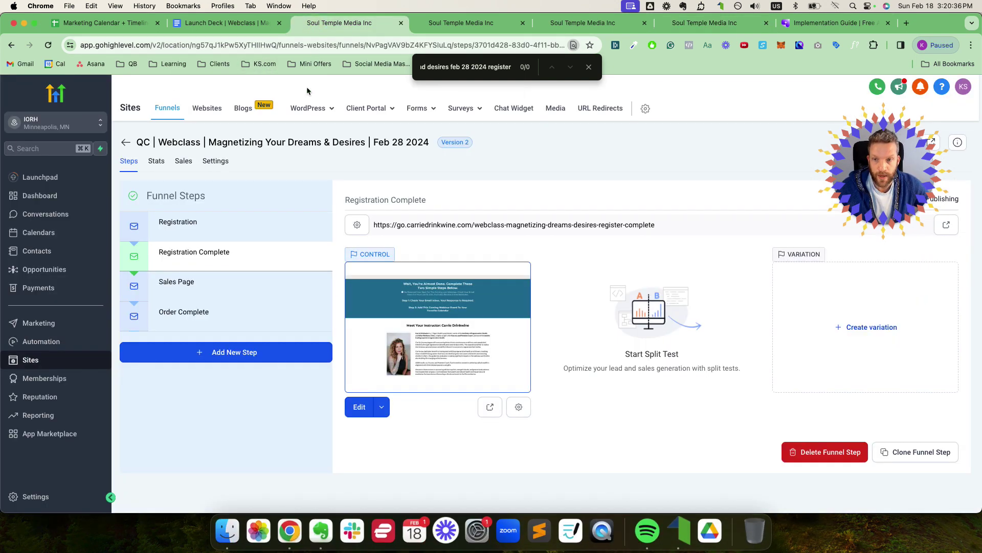
pyautogui.click(210, 225)
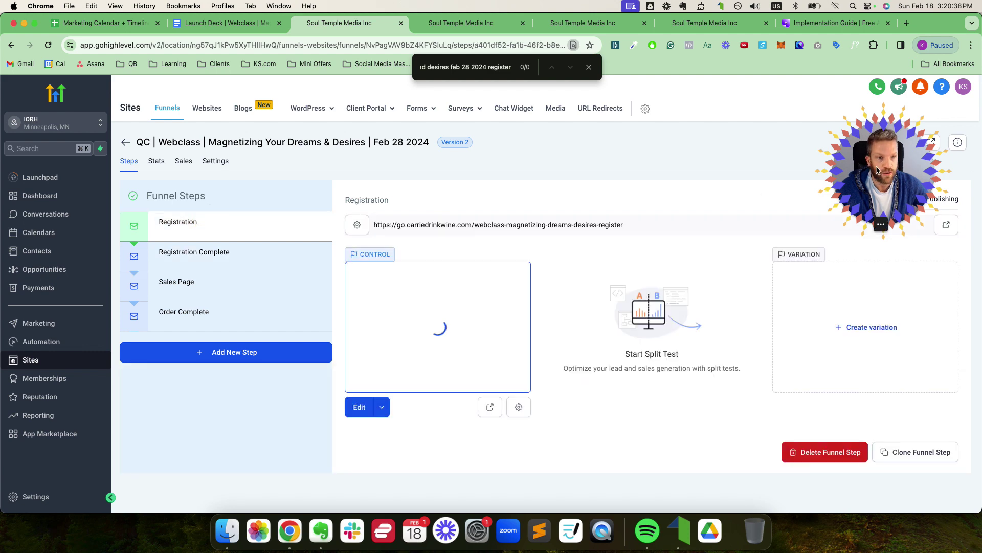
pyautogui.click(947, 224)
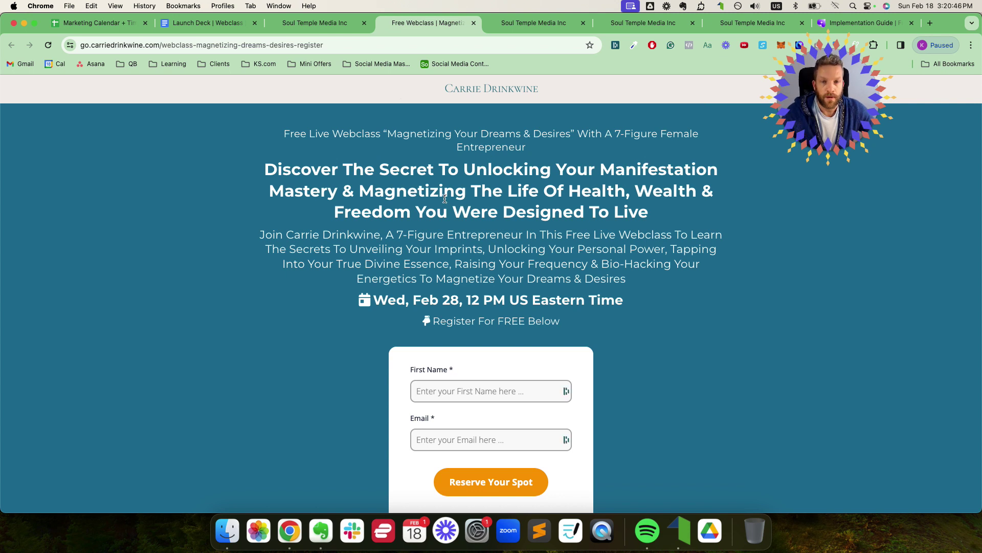
# Step: Fill in a test first name and email address and submit with Reserve Your Spot
pyautogui.scroll(-1, 468, 333)
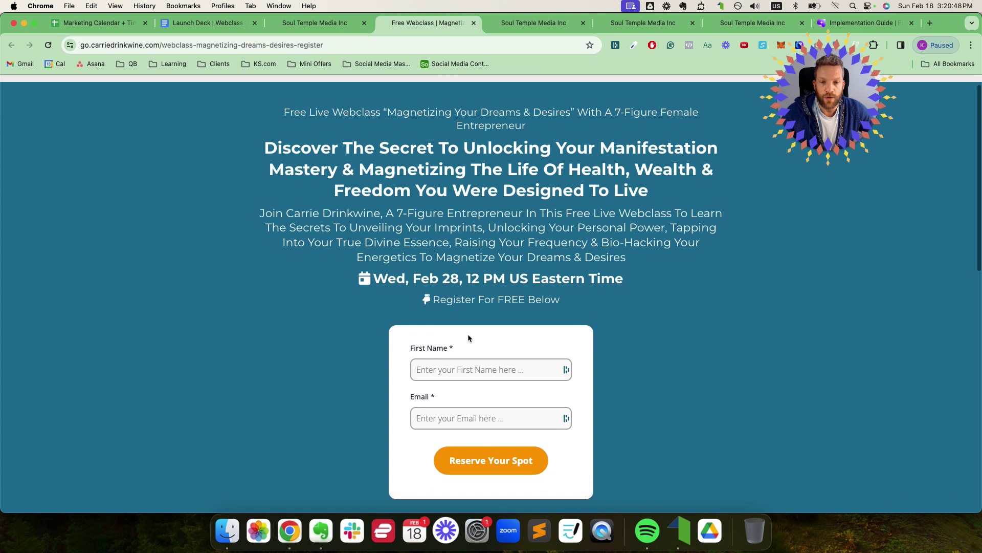
pyautogui.click(459, 374)
pyautogui.write('Klemen')
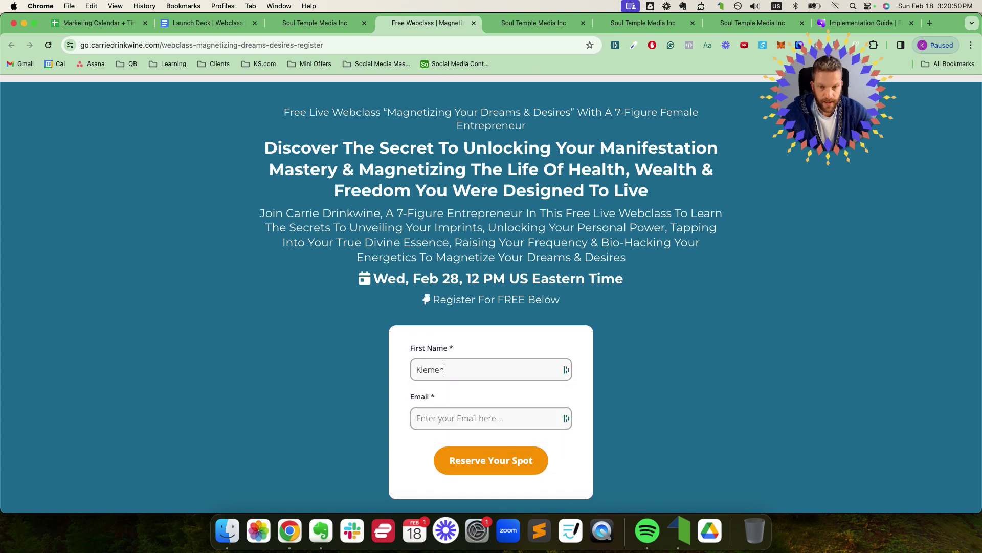
pyautogui.press('Tab')
pyautogui.write('kl')
pyautogui.press('BackSpace')
pyautogui.press('BackSpace')
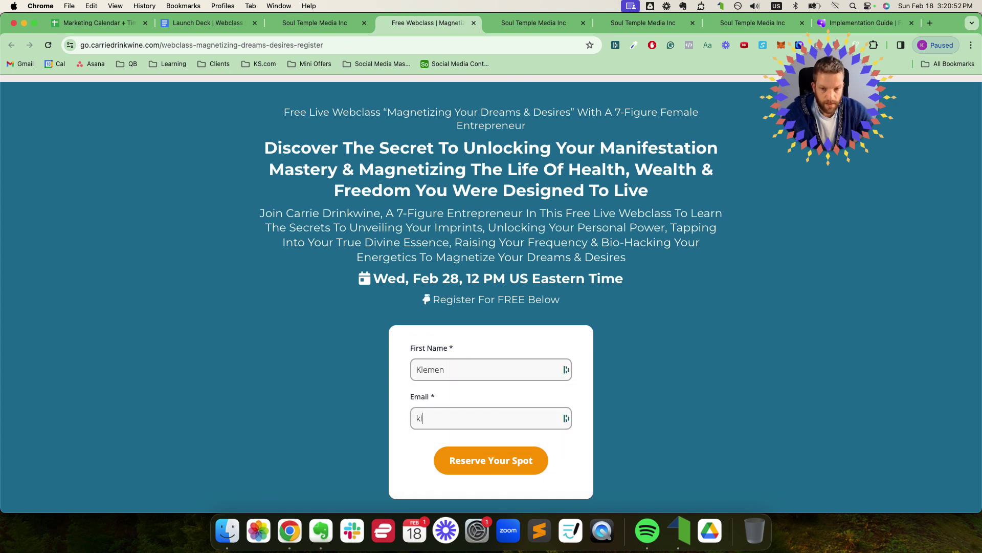
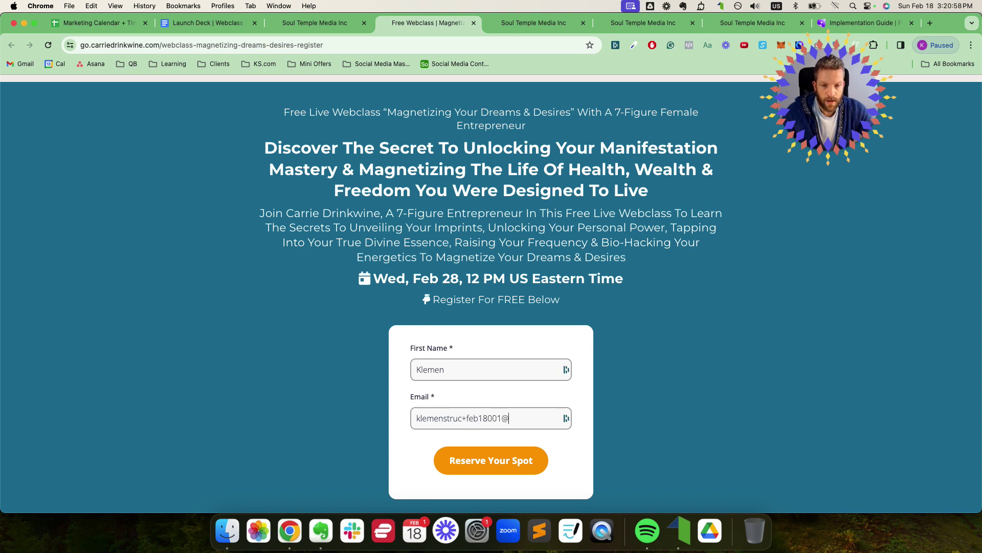
pyautogui.press('super+a')
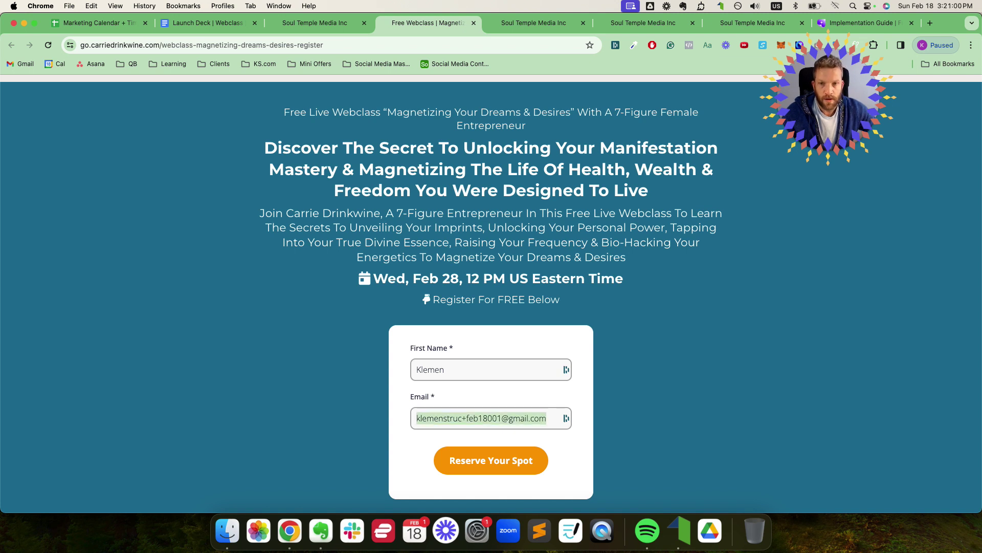
pyautogui.scroll(1, 511, 200)
pyautogui.scroll(-5, 512, 199)
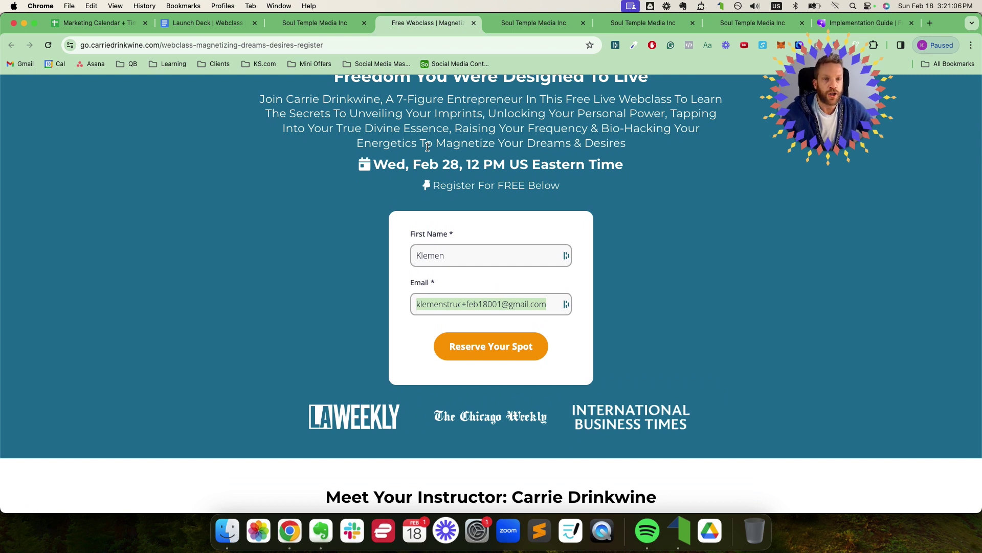
pyautogui.scroll(5, 431, 153)
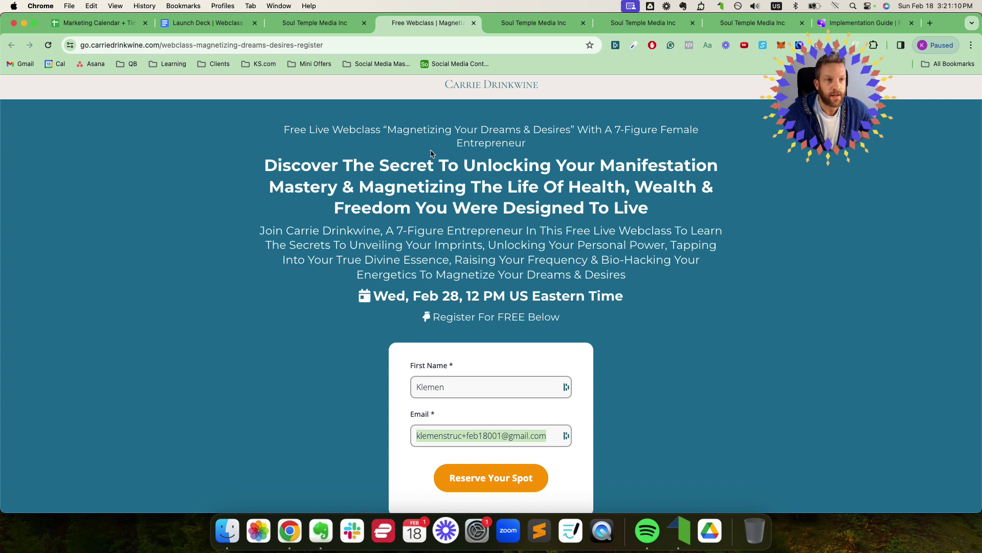
pyautogui.scroll(1, 673, 128)
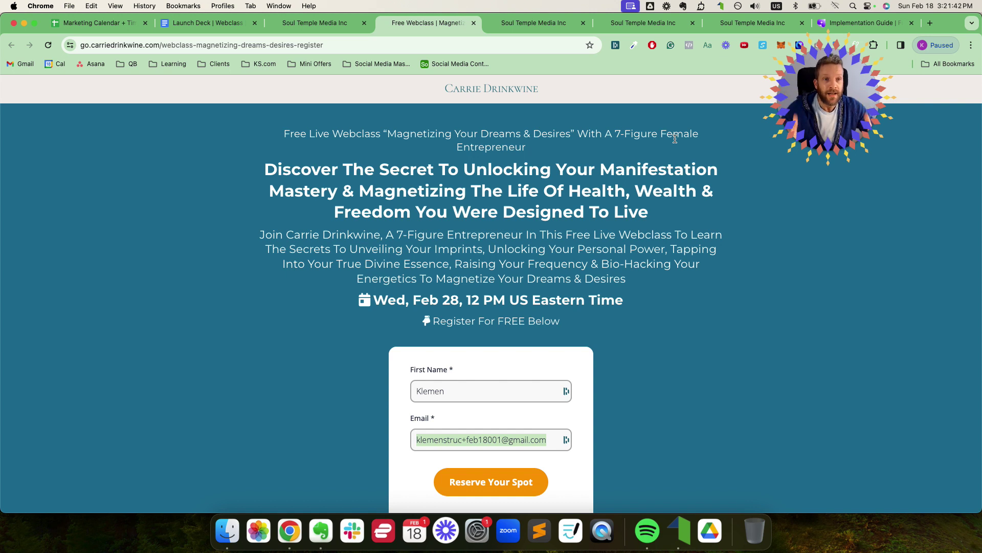
pyautogui.scroll(-1, 542, 402)
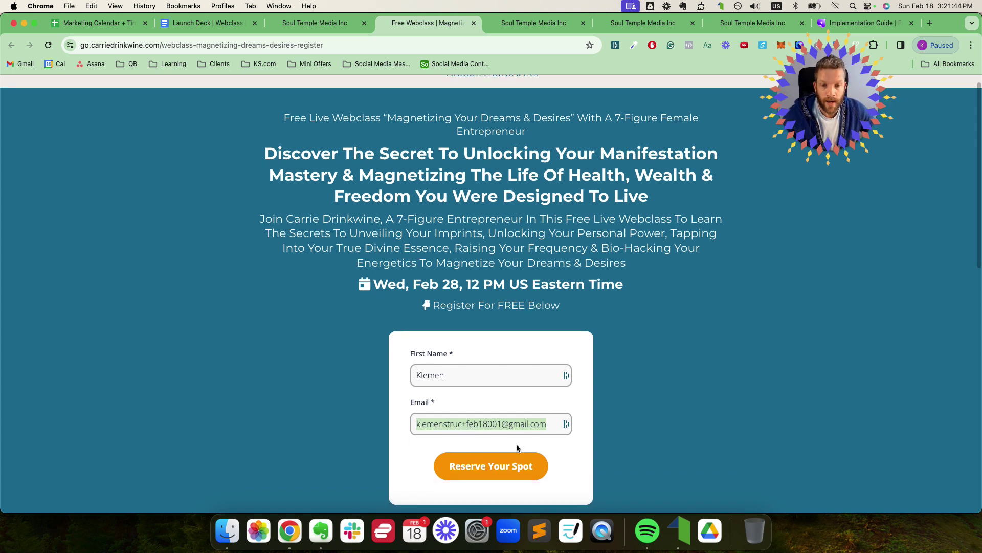
pyautogui.click(534, 423)
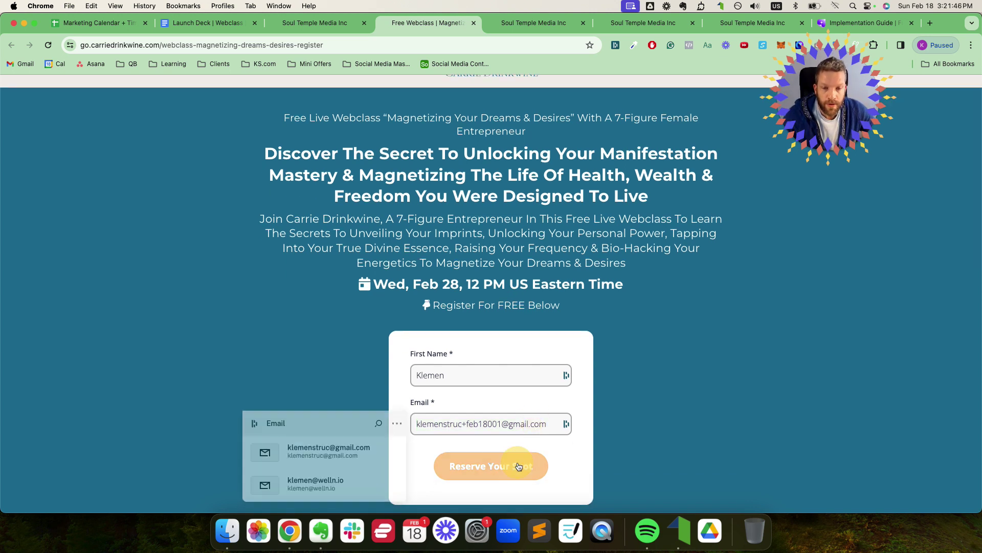
pyautogui.click(520, 465)
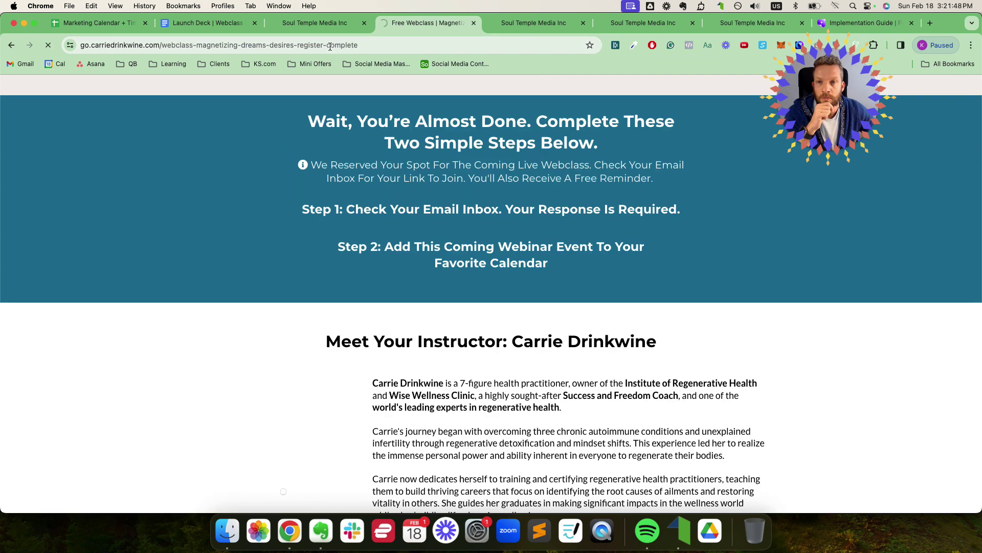
pyautogui.click(340, 45)
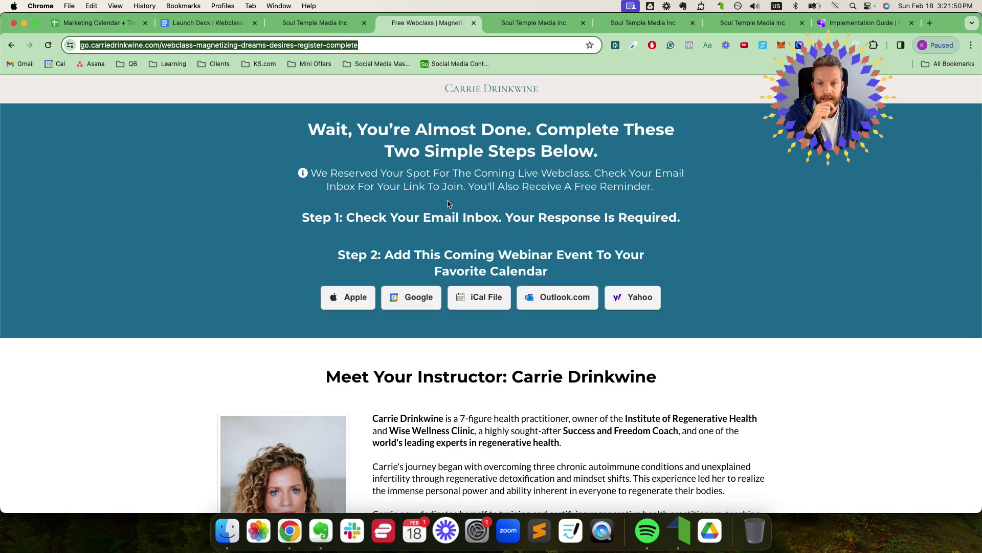
# Step: Check the Google Calendar event the confirmation page prefills for Feb 28, 2024, then return to the funnel page
pyautogui.scroll(-2, 435, 225)
pyautogui.scroll(2, 516, 219)
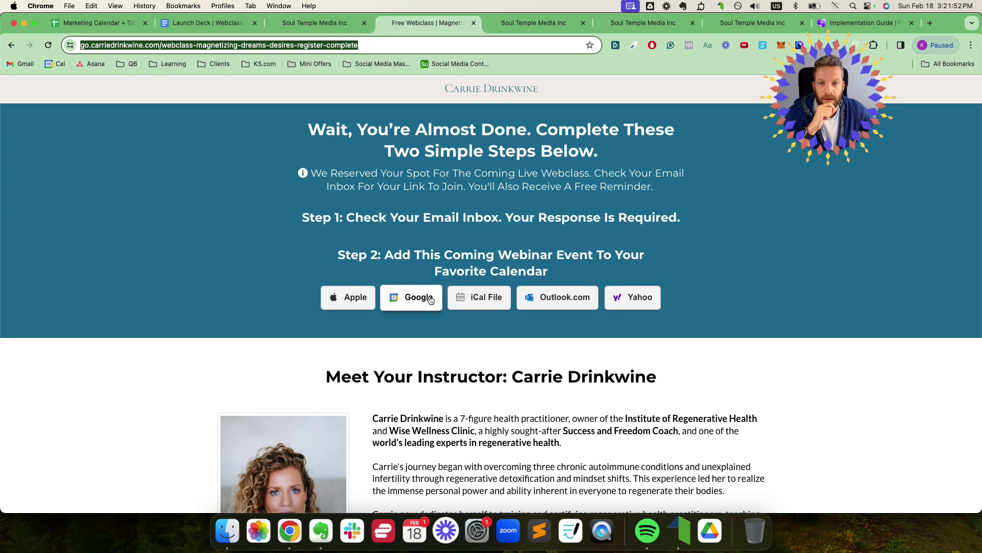
pyautogui.click(412, 298)
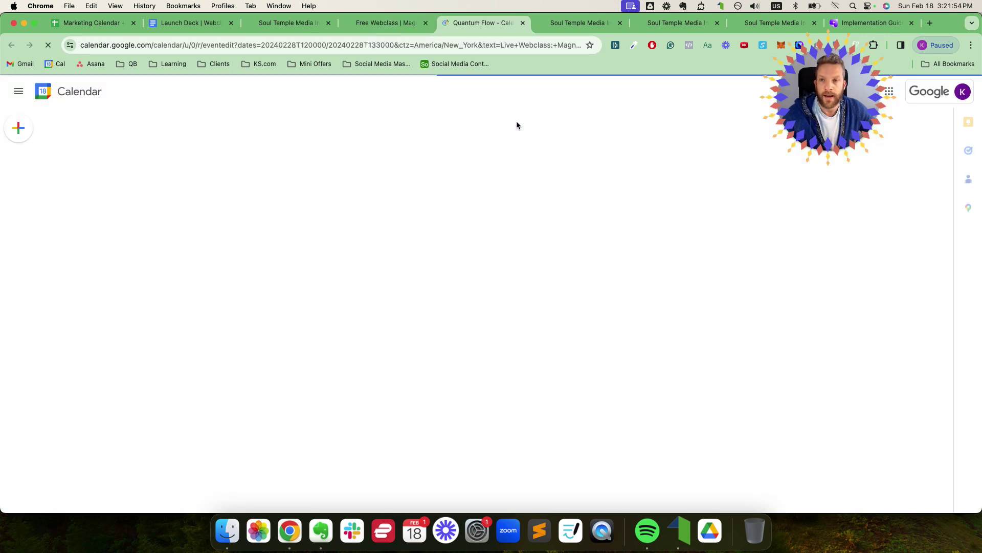
pyautogui.click(522, 22)
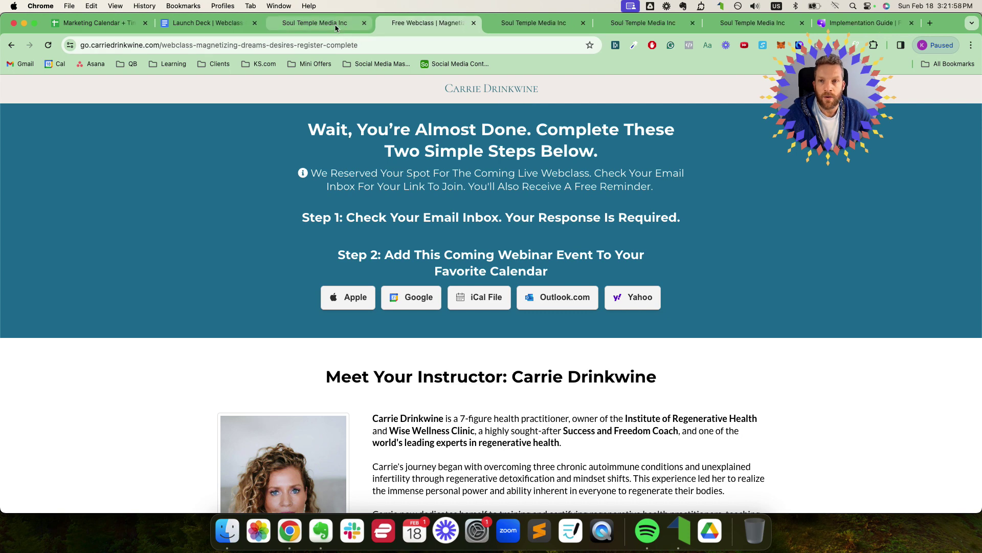
pyautogui.click(336, 23)
pyautogui.click(333, 50)
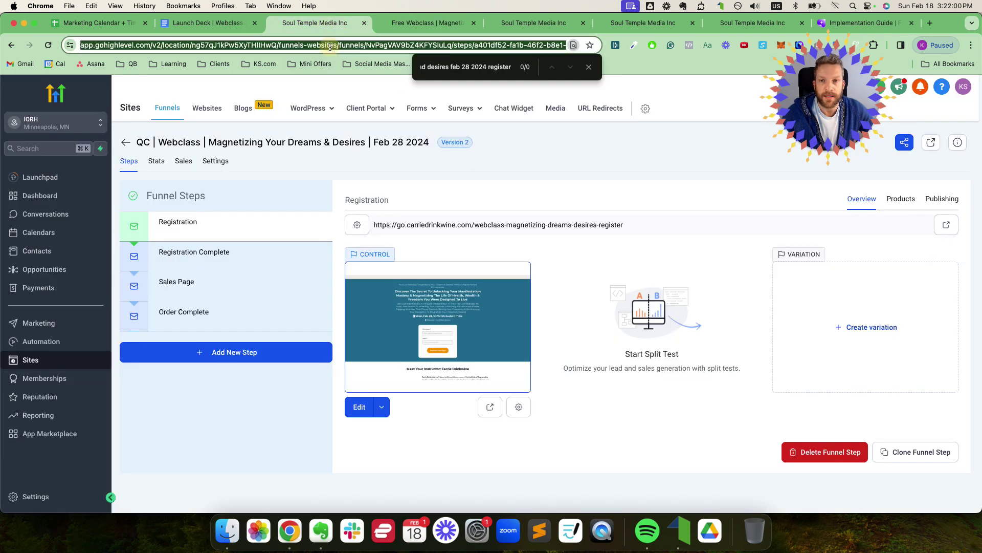
pyautogui.press('super+v')
pyautogui.press('super+a')
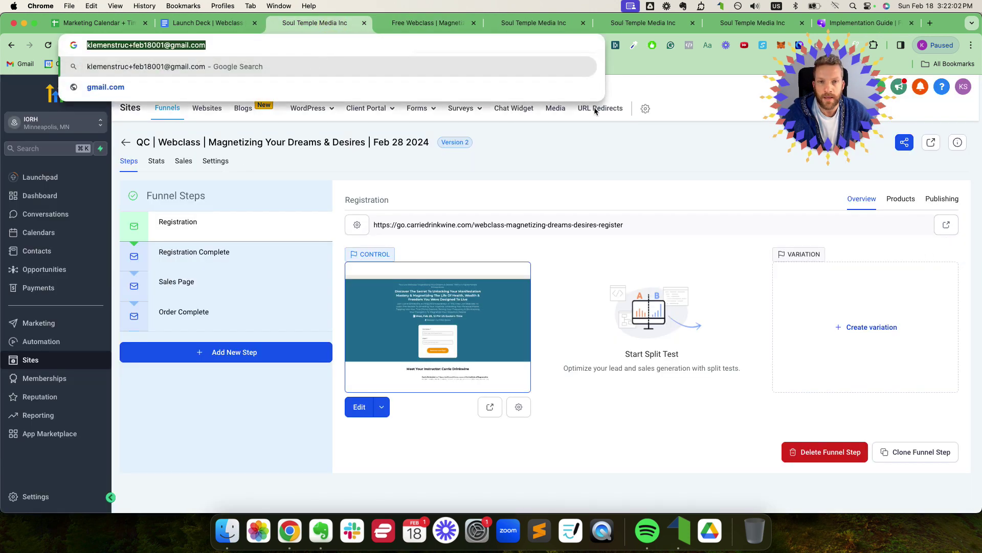
pyautogui.press('super+f')
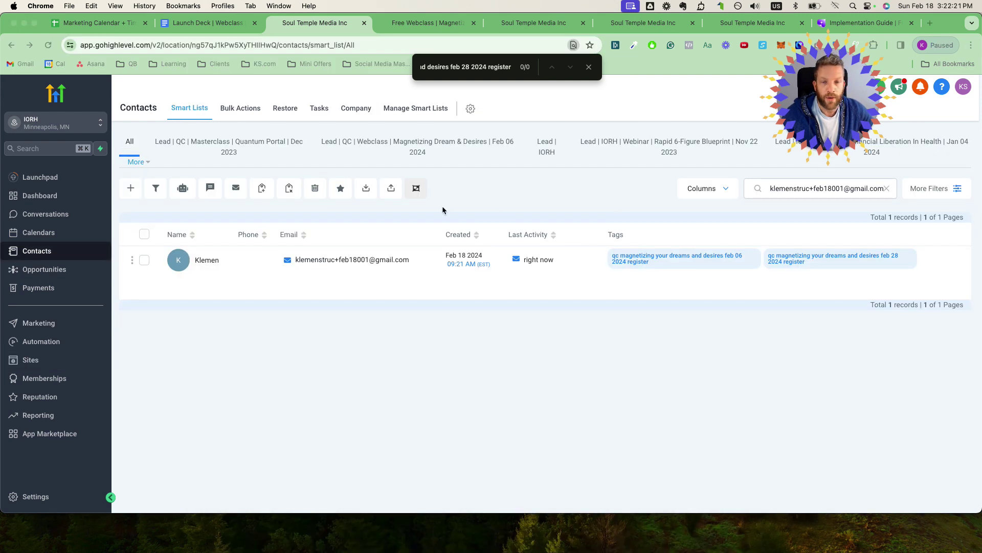
pyautogui.click(787, 191)
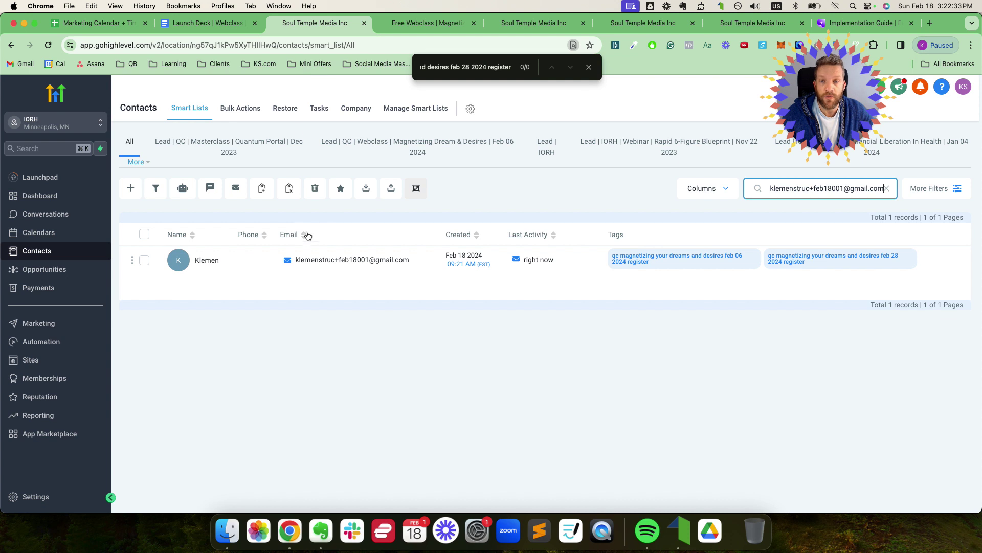
pyautogui.click(273, 47)
pyautogui.press('super+c')
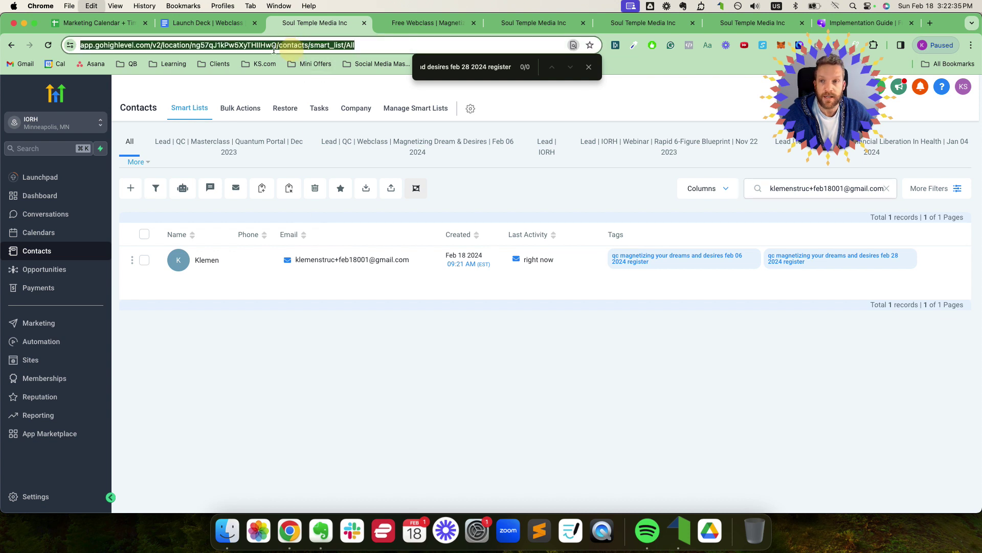
pyautogui.press('super+v')
pyautogui.click(168, 46)
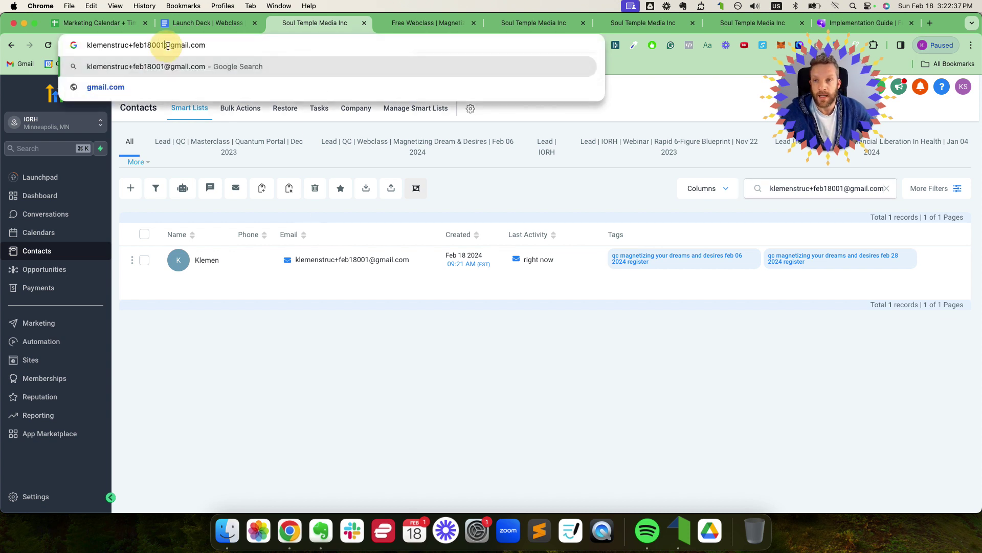
pyautogui.press('BackSpace')
pyautogui.press('BackSpace')
pyautogui.press('BackSpace')
pyautogui.press('BackSpace')
pyautogui.press('BackSpace')
pyautogui.press('BackSpace')
pyautogui.press('BackSpace')
pyautogui.press('BackSpace')
pyautogui.press('BackSpace')
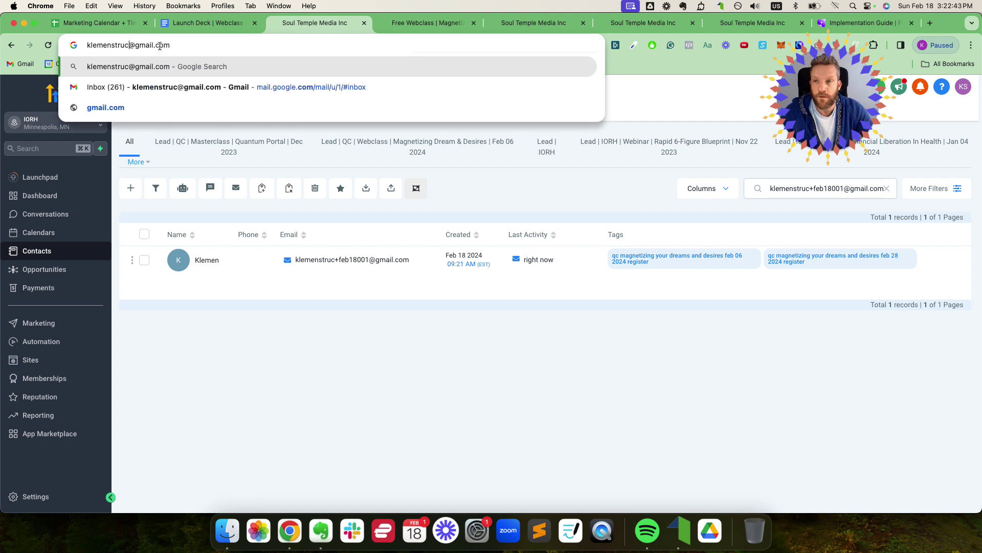
pyautogui.write('+ffdsfsdfsdfsfsdf')
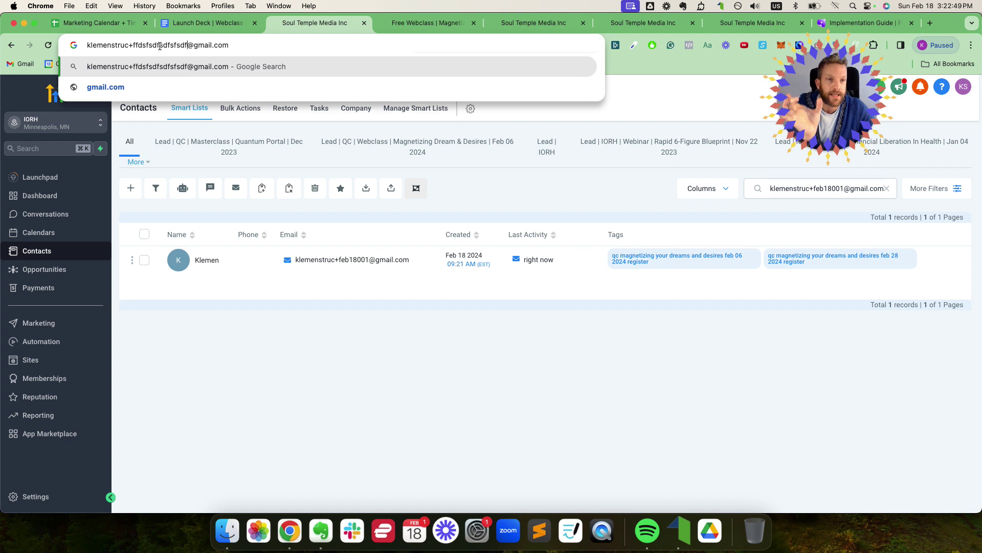
pyautogui.press('BackSpace')
pyautogui.press('BackSpace')
pyautogui.press('BackSpace')
pyautogui.press('BackSpace')
pyautogui.press('BackSpace')
pyautogui.press('BackSpace')
pyautogui.press('BackSpace')
pyautogui.press('BackSpace')
pyautogui.press('BackSpace')
pyautogui.press('BackSpace')
pyautogui.press('BackSpace')
pyautogui.press('BackSpace')
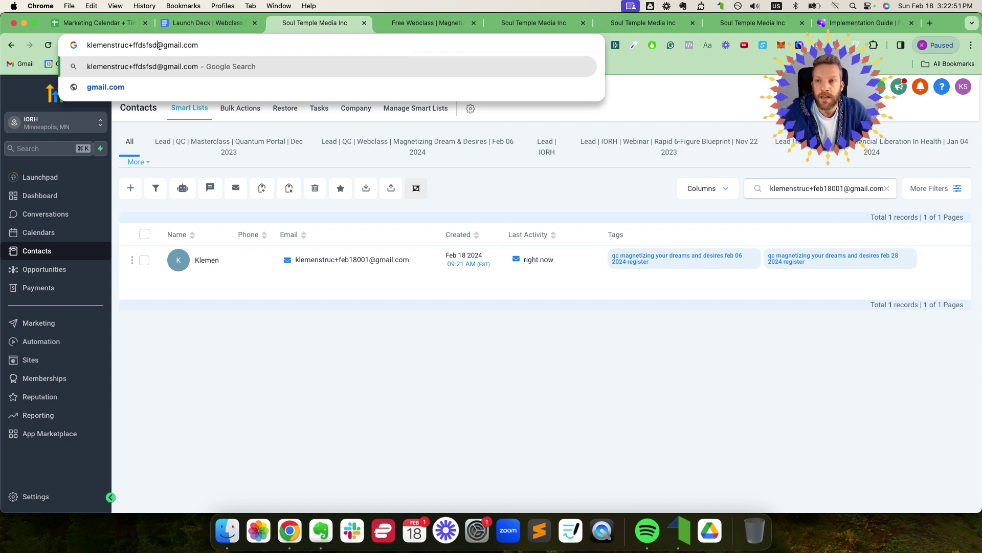
pyautogui.press('BackSpace')
pyautogui.press('BackSpace')
pyautogui.press('BackSpace')
pyautogui.press('BackSpace')
pyautogui.write('feb')
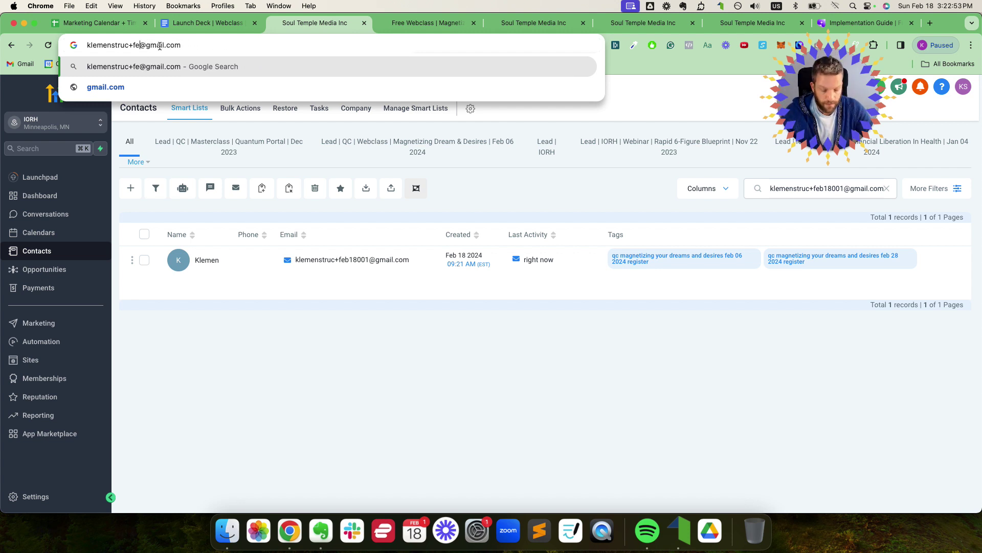
pyautogui.write('12')
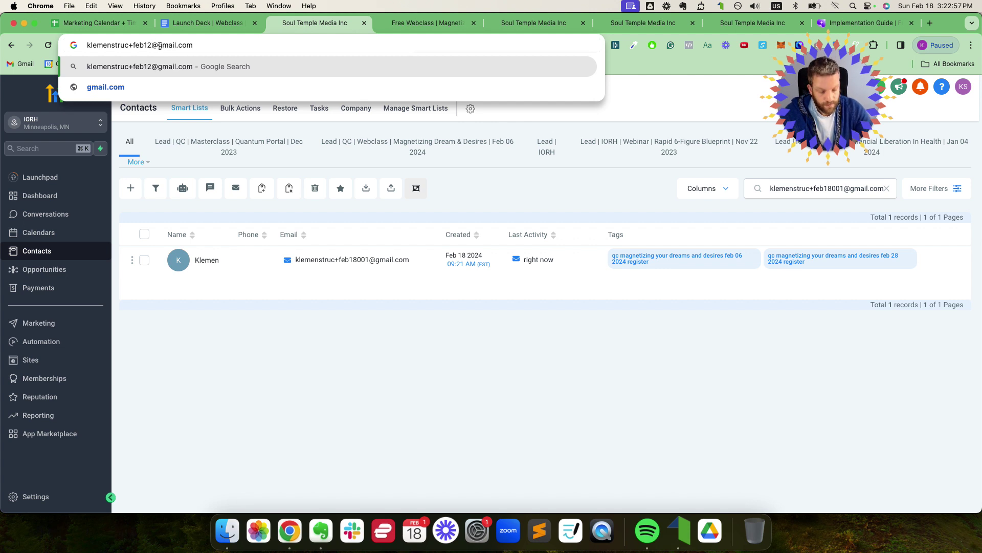
pyautogui.press('BackSpace')
pyautogui.write('8001')
pyautogui.press('super+a')
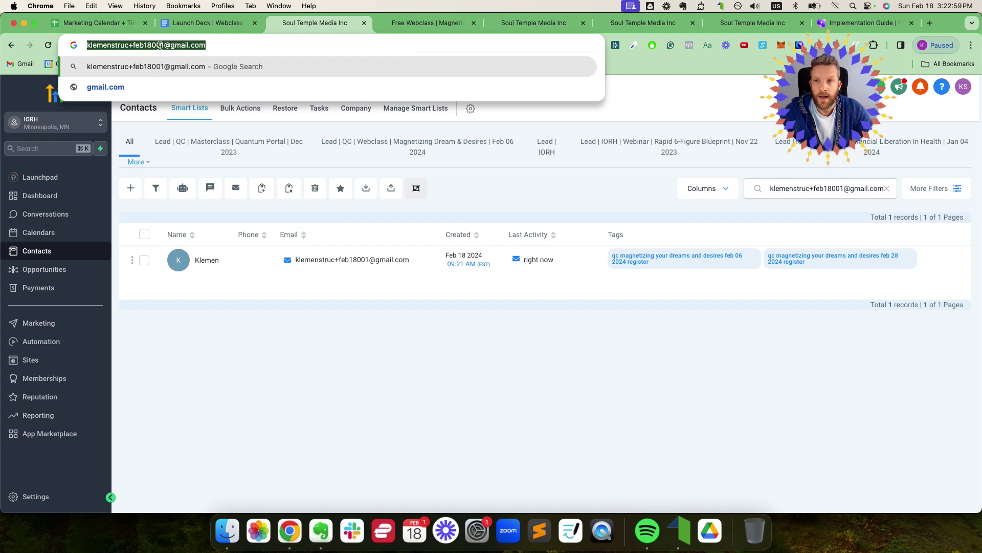
pyautogui.press('Right')
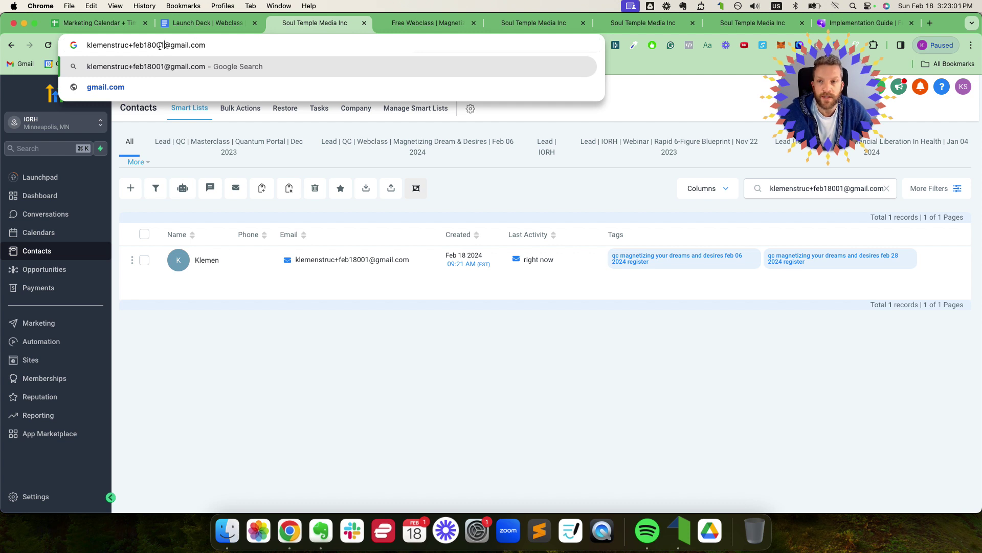
pyautogui.press('BackSpace')
pyautogui.write('4')
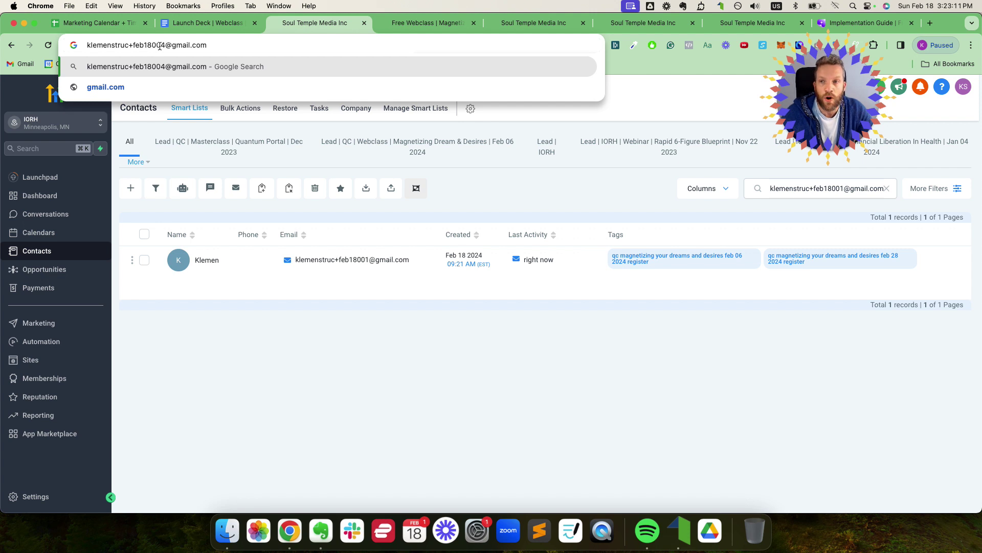
pyautogui.press('BackSpace')
pyautogui.press('BackSpace')
pyautogui.press('BackSpace')
pyautogui.press('BackSpace')
pyautogui.press('BackSpace')
pyautogui.press('BackSpace')
pyautogui.press('BackSpace')
pyautogui.press('BackSpace')
pyautogui.press('BackSpace')
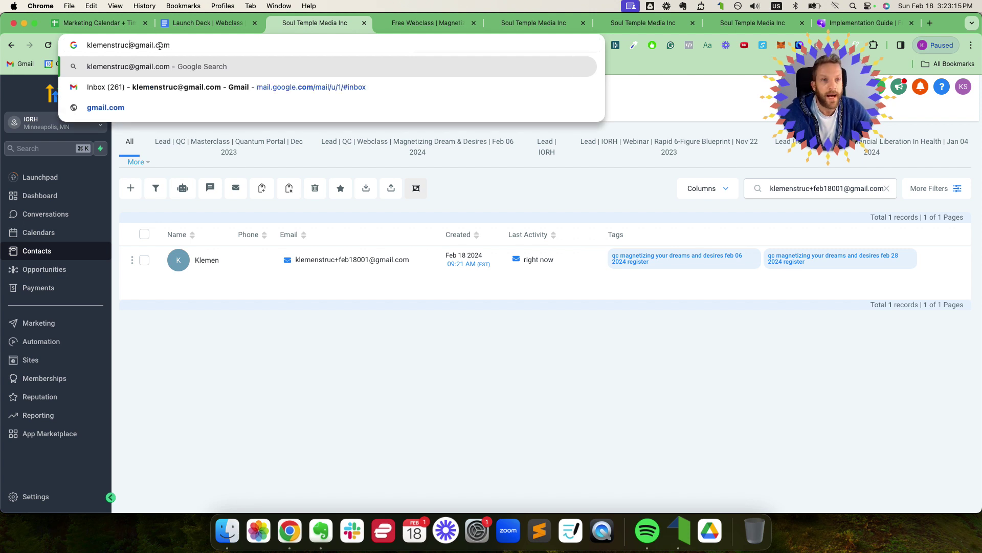
pyautogui.press('super+a')
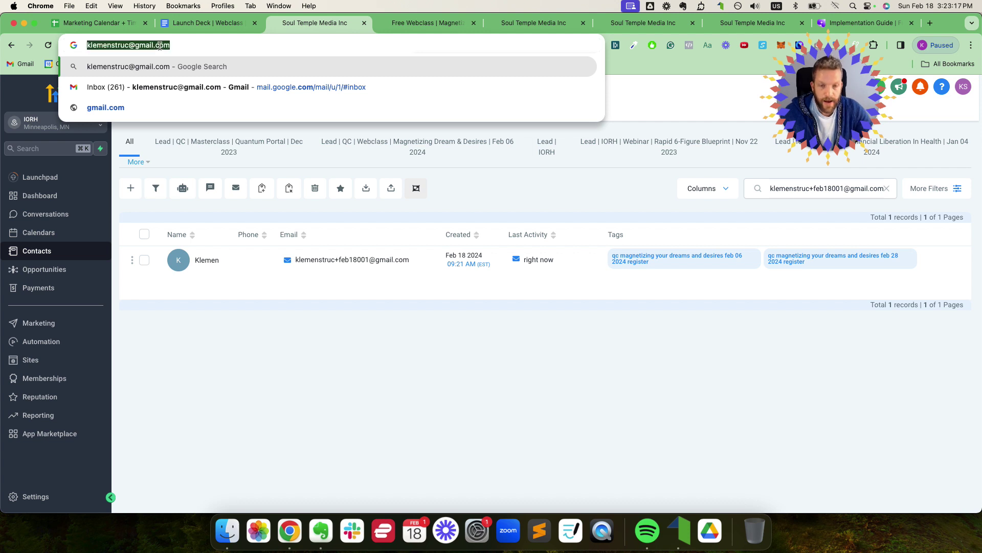
pyautogui.press('super+f')
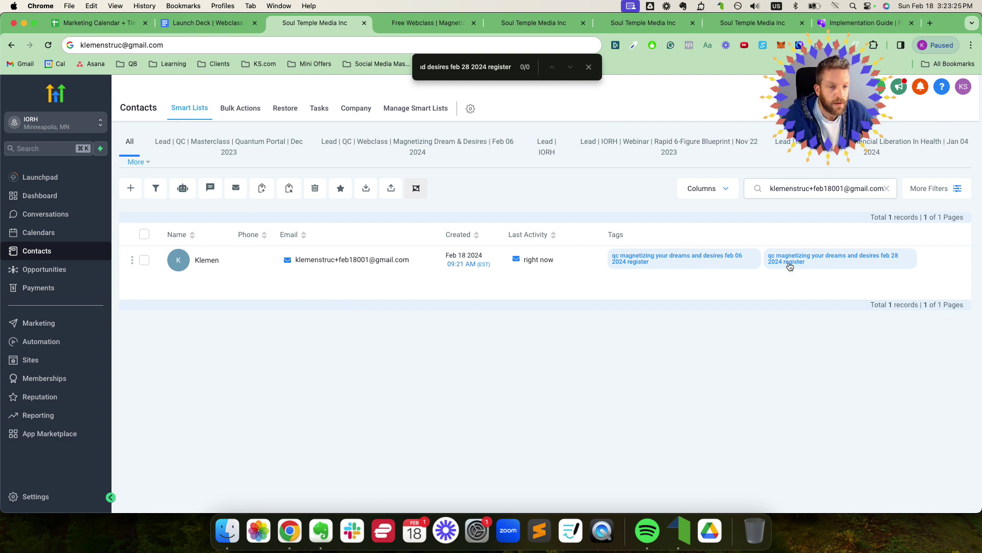
# Step: Search the Contacts page for 'feb 28 2024' to confirm the test registrant's tag, then view the Marketing Calendar sheet
pyautogui.press('super+f')
pyautogui.write('feb 28 ')
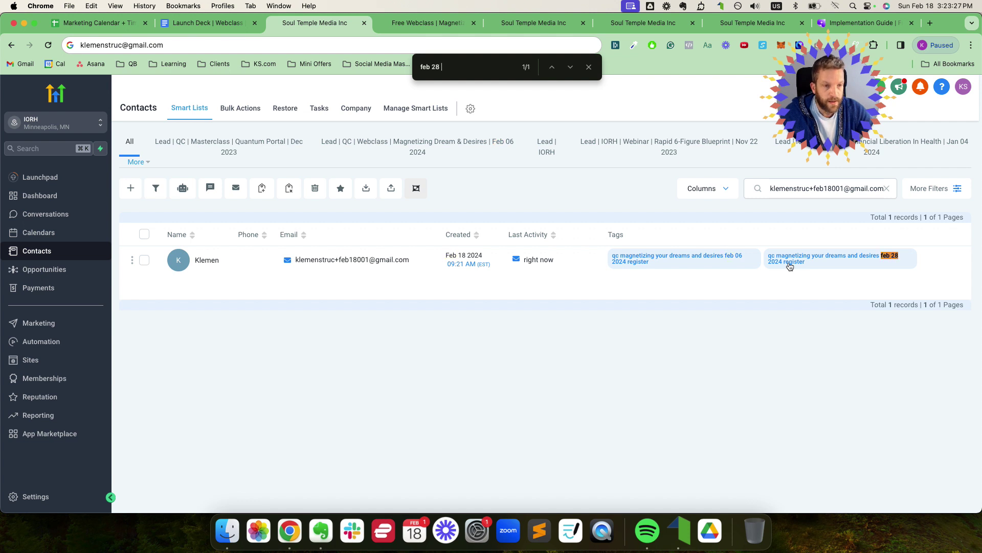
pyautogui.write('2045')
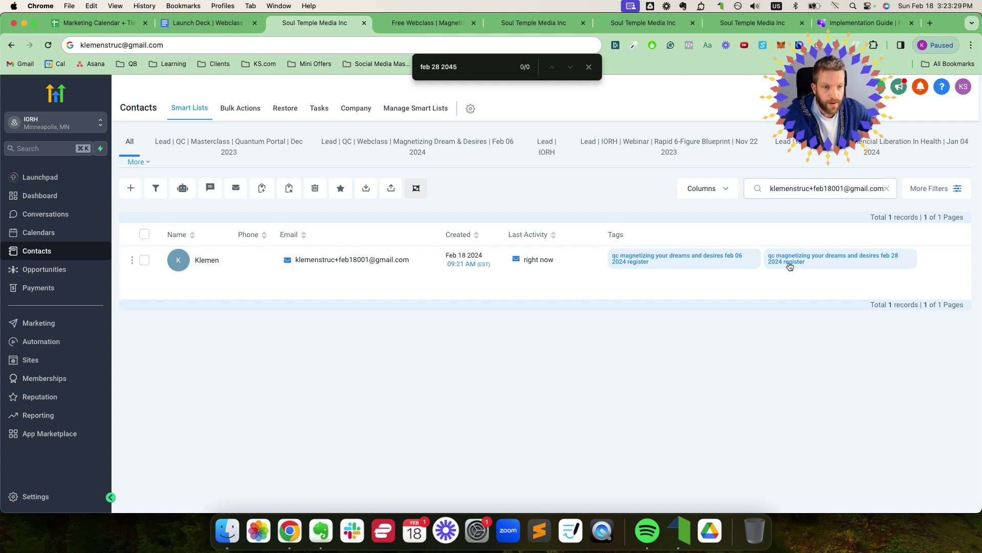
pyautogui.write('5')
pyautogui.press('BackSpace')
pyautogui.write('24')
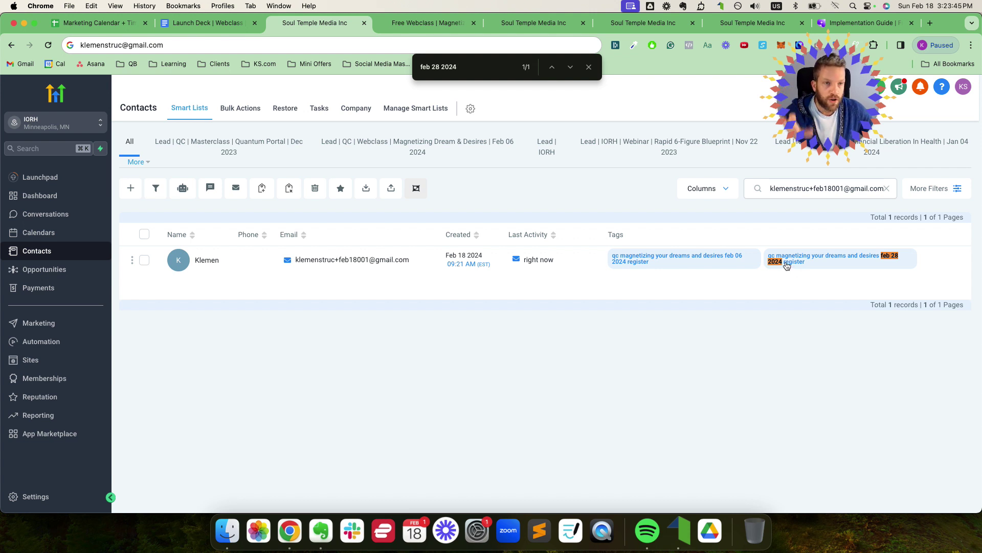
pyautogui.click(100, 23)
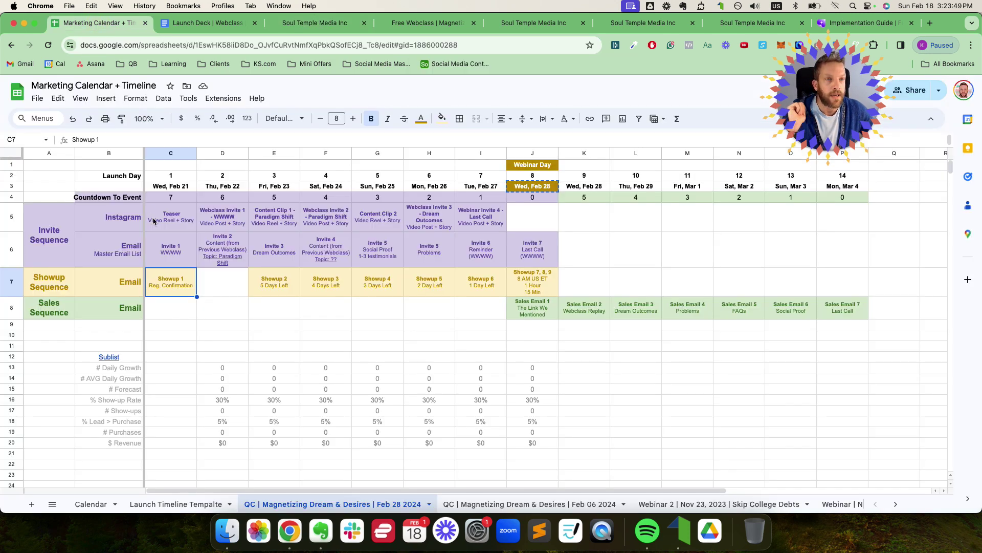
# Step: Look over calendar cells C3 to C6 without editing, then return to the registration-complete page
pyautogui.click(169, 188)
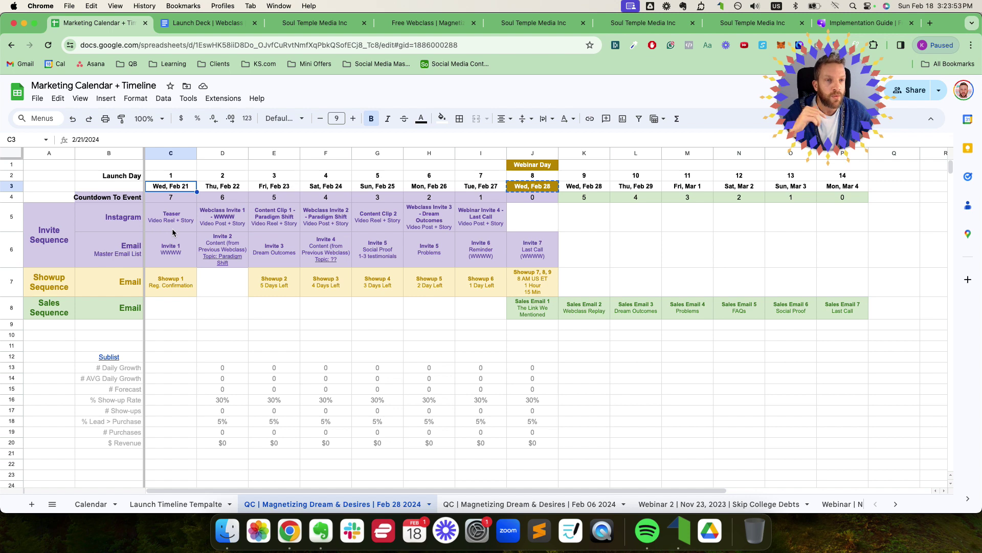
pyautogui.moveTo(179, 266); pyautogui.dragTo(171, 190)
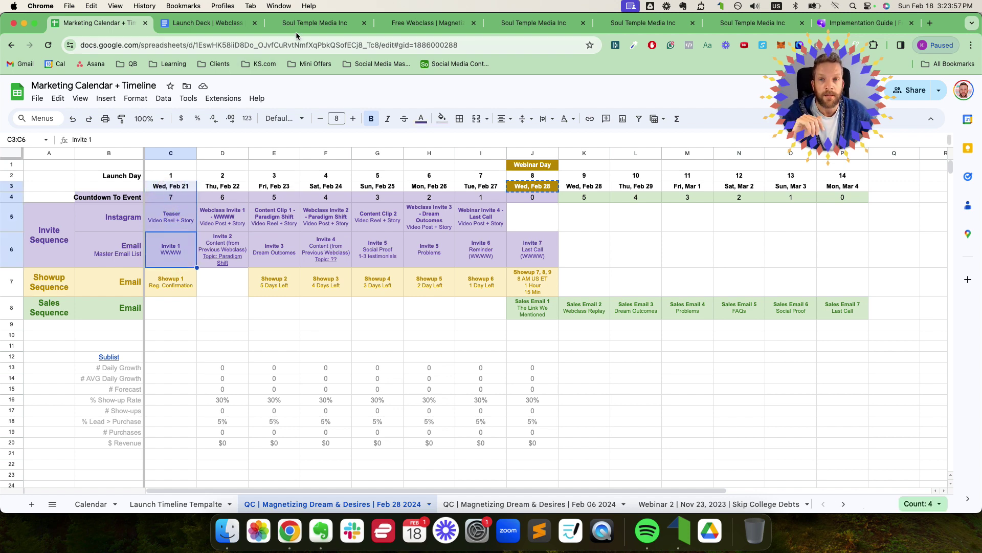
pyautogui.click(299, 24)
pyautogui.click(401, 27)
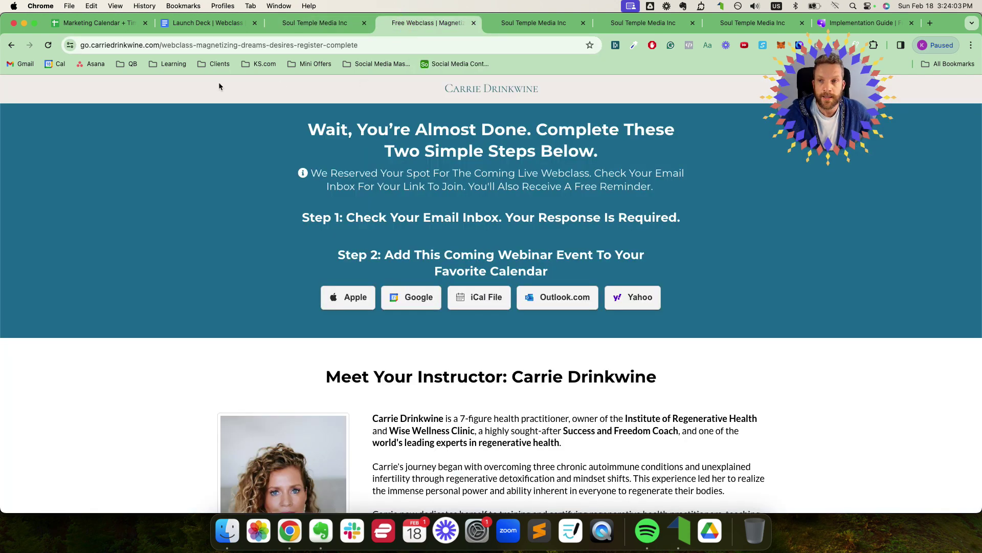
# Step: Find the test contact by its copied email on the Contacts page, then go to Automation workflows
pyautogui.click(315, 25)
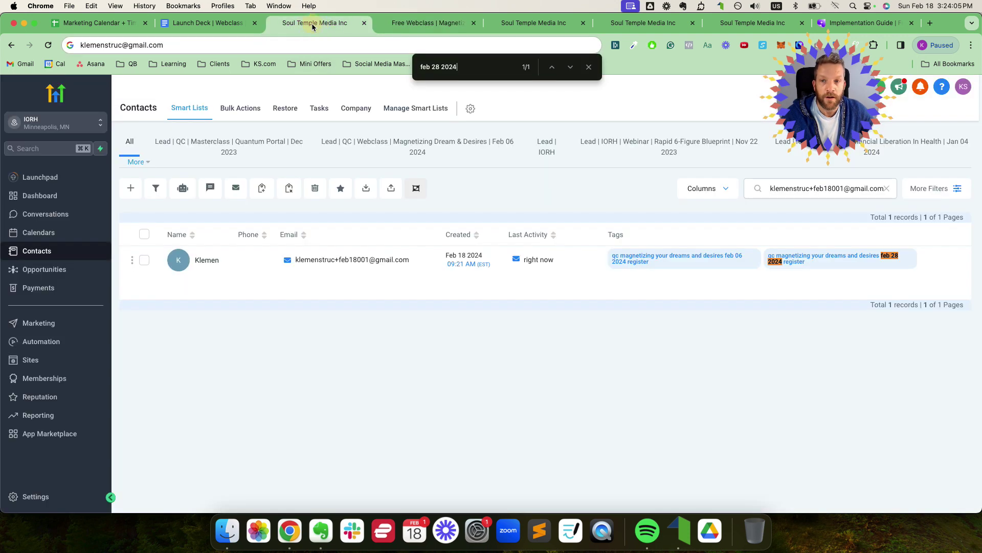
pyautogui.click(414, 260)
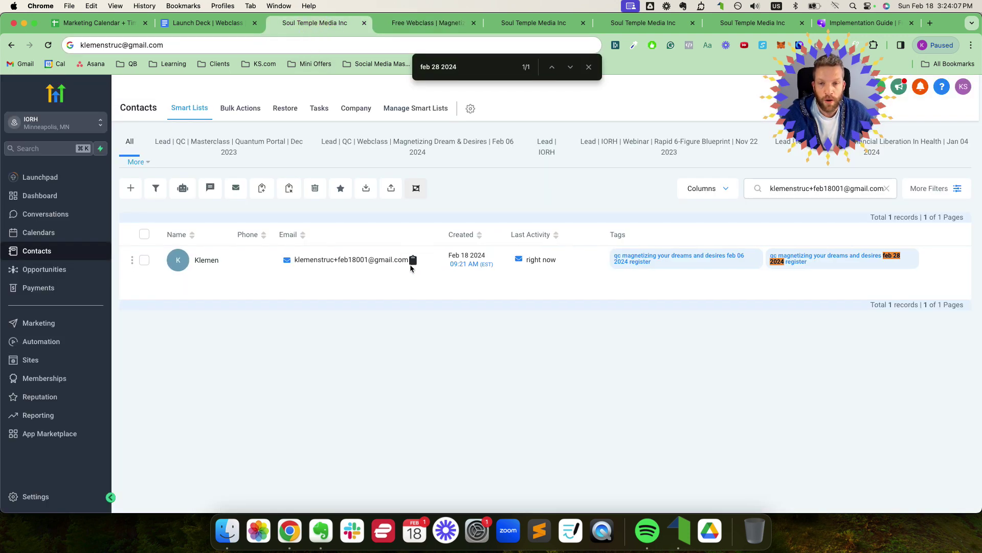
pyautogui.press('super+v')
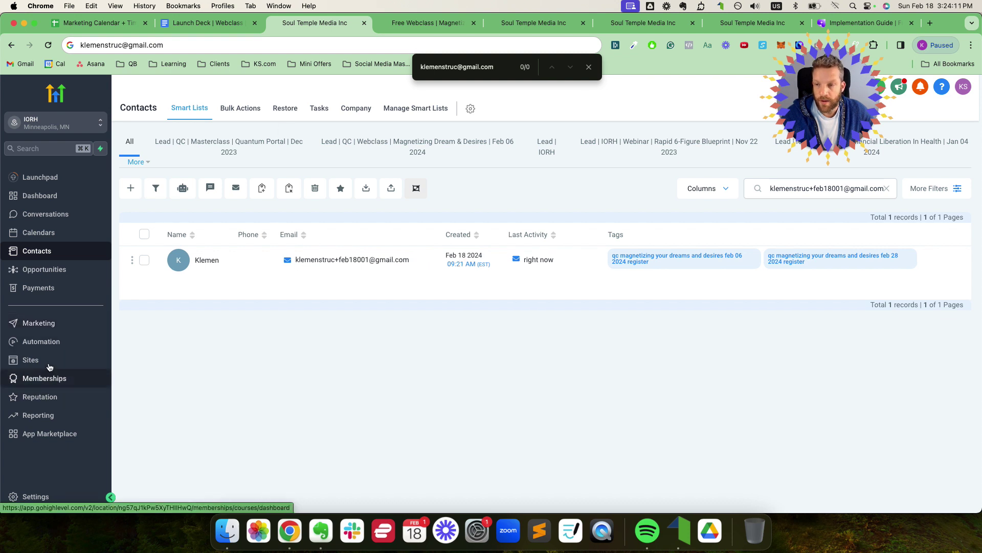
pyautogui.click(40, 341)
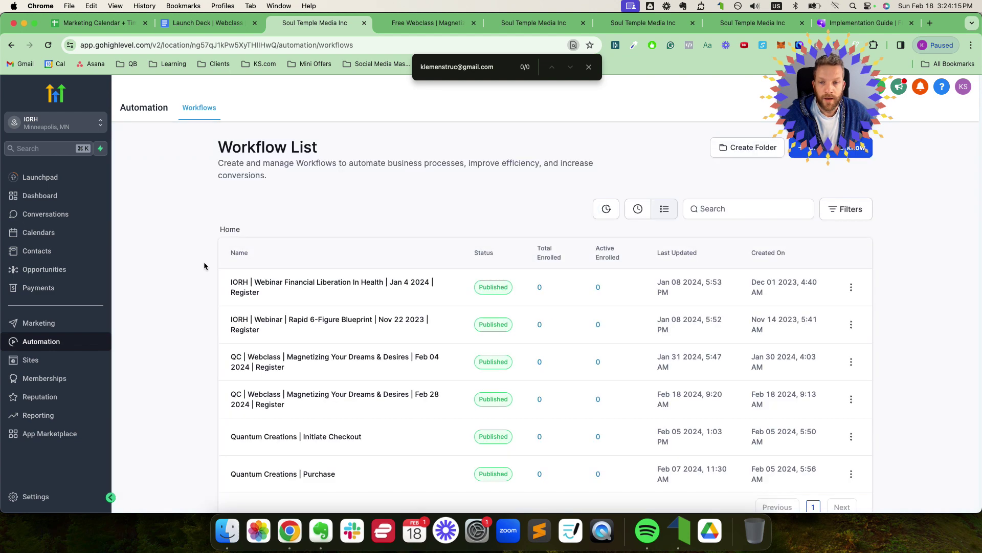
pyautogui.scroll(-1, 358, 286)
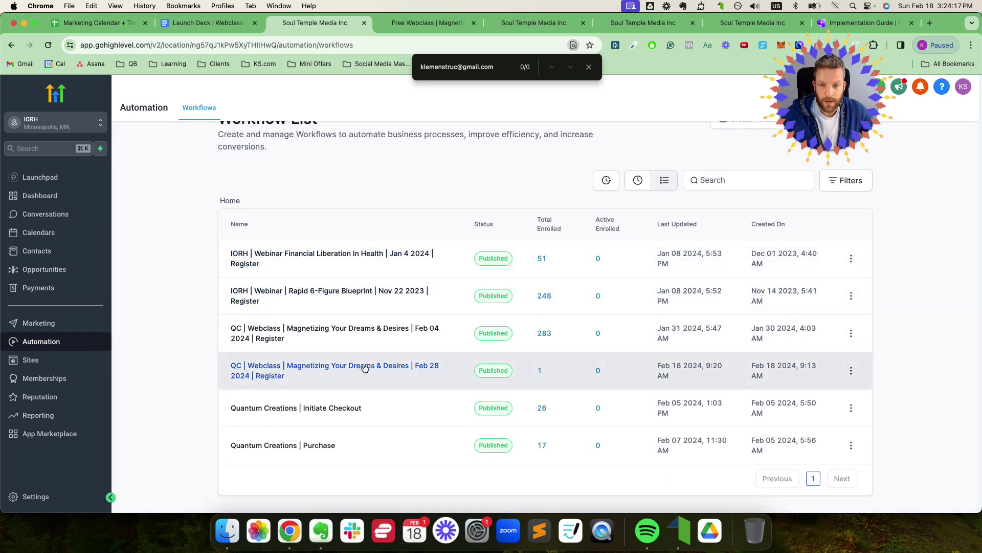
# Step: Review the Feb 28 register workflow's enrollment history and the test contact's execution logs
pyautogui.click(366, 369)
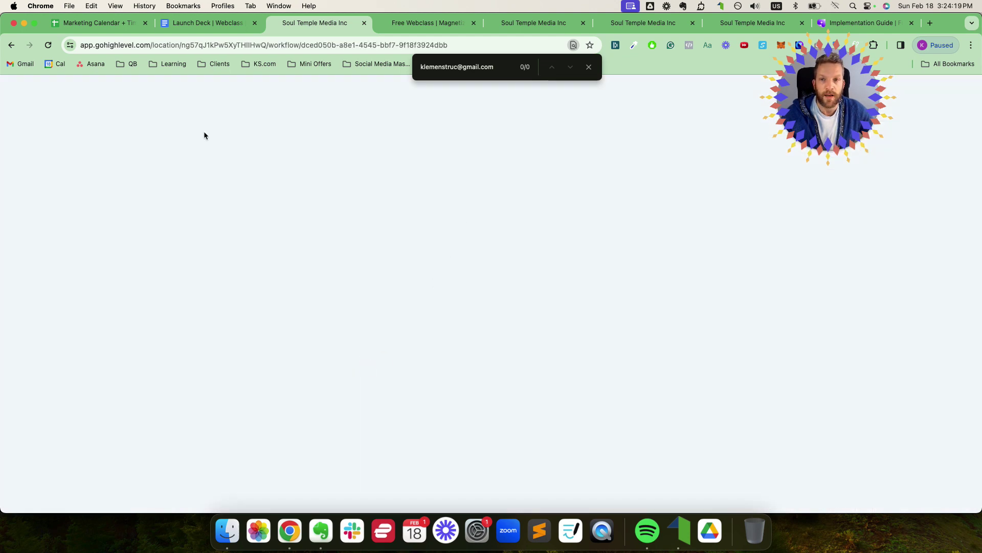
pyautogui.click(10, 47)
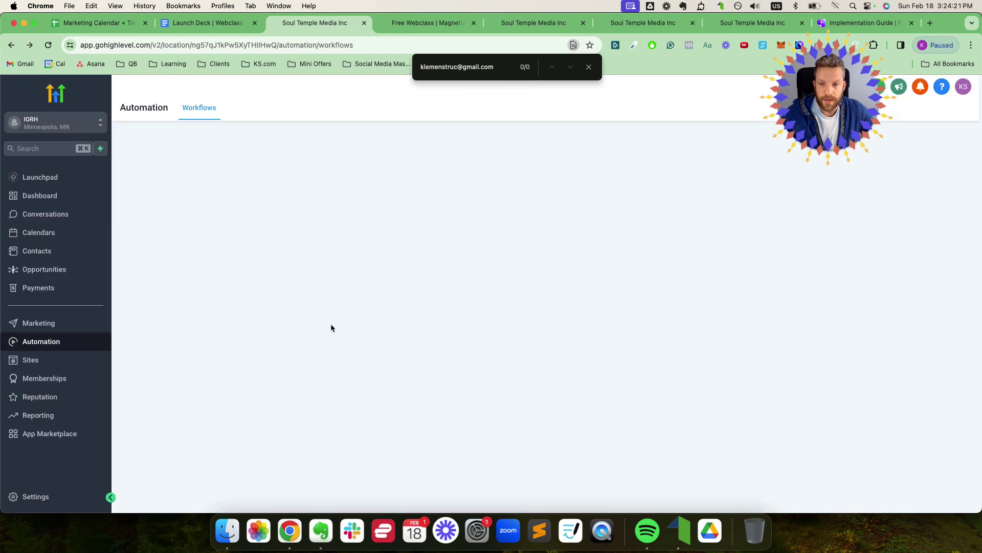
pyautogui.scroll(-1, 461, 350)
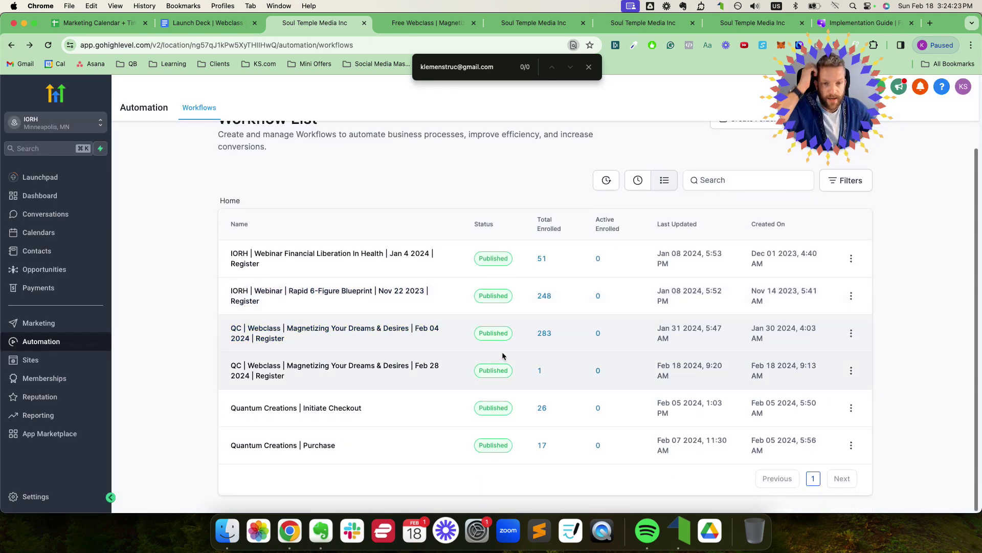
pyautogui.click(539, 370)
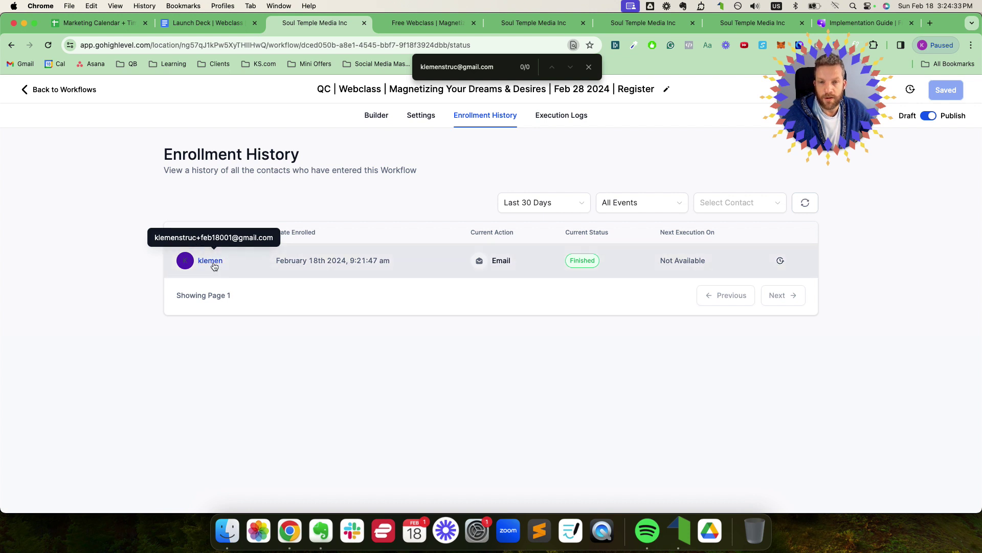
pyautogui.click(779, 261)
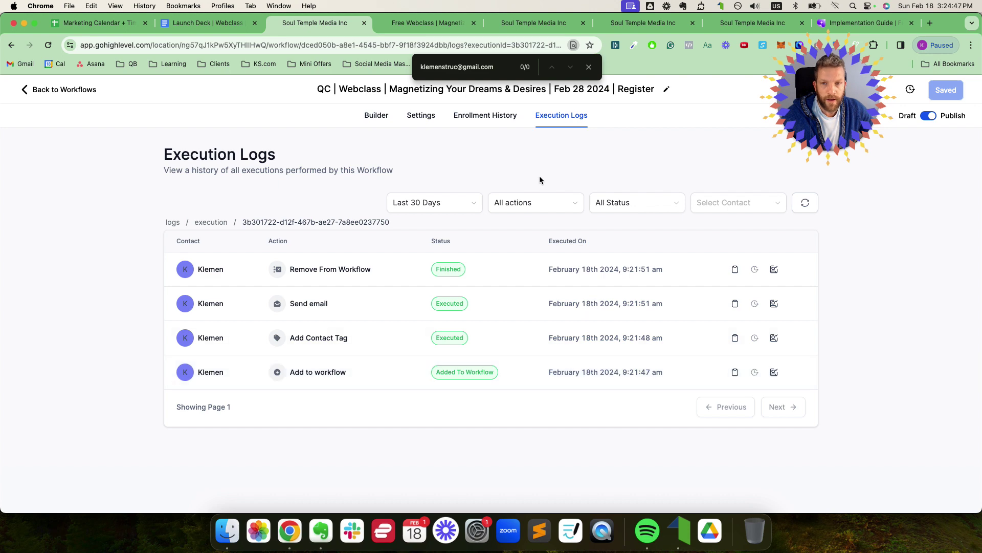
# Step: Reopen the Feb 28 register workflow in the builder from the workflows list
pyautogui.click(64, 90)
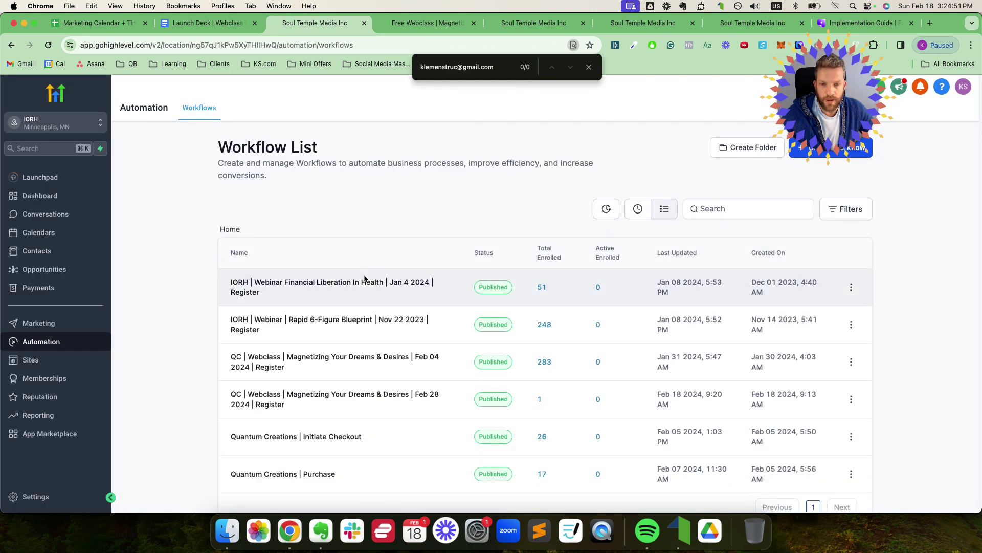
pyautogui.scroll(-1, 364, 278)
pyautogui.click(310, 373)
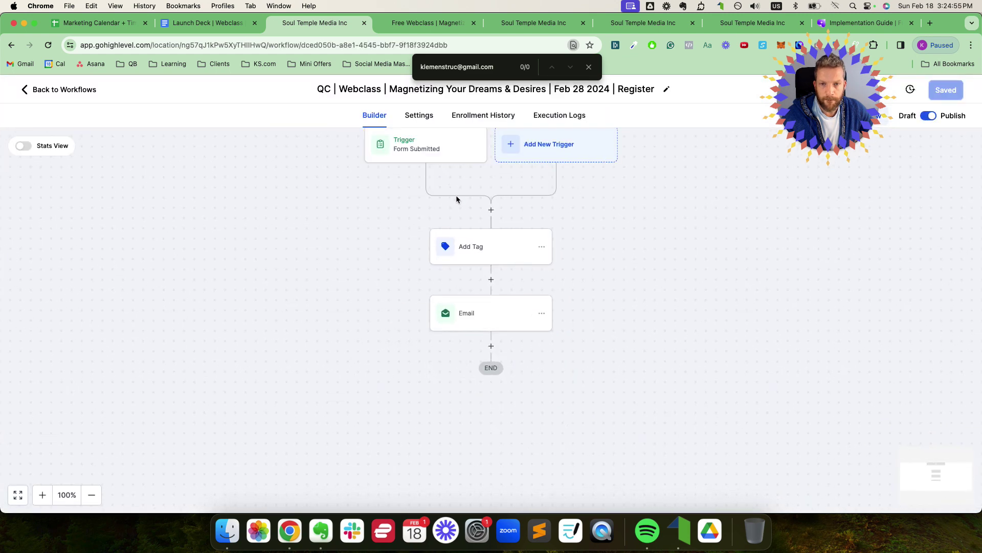
pyautogui.scroll(-2, 478, 217)
pyautogui.scroll(6, 477, 217)
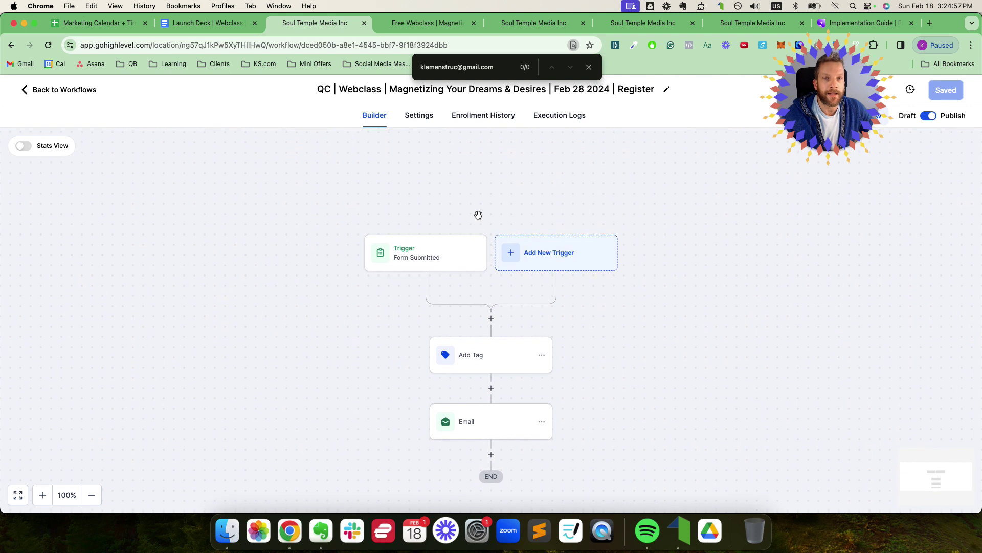